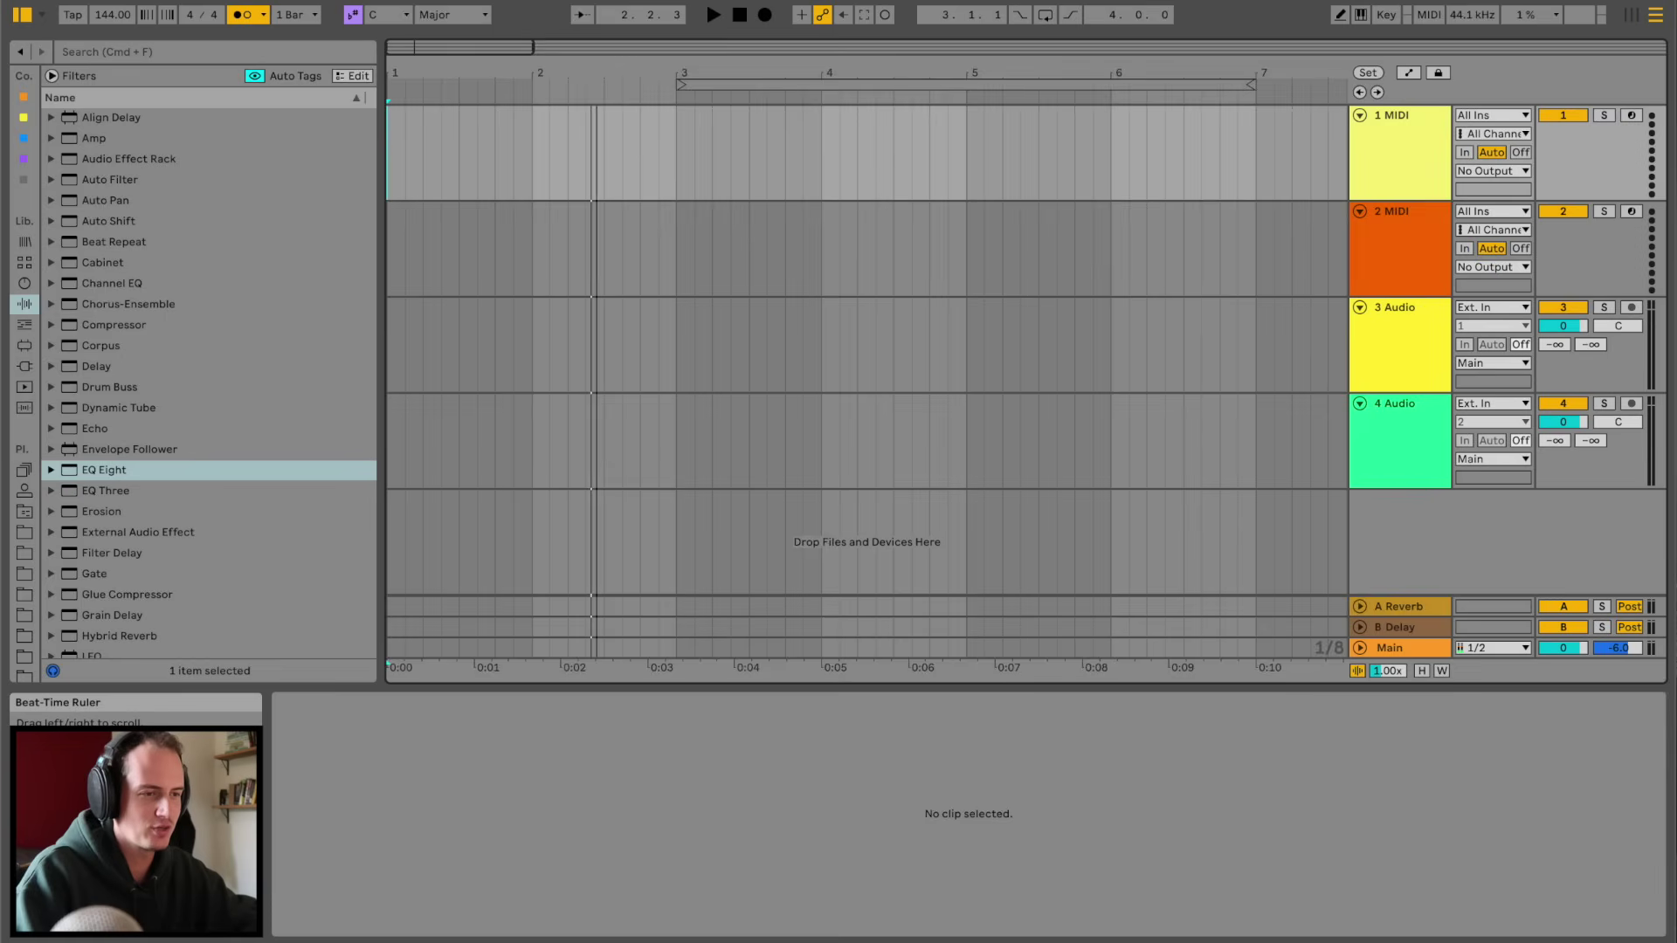
- Place the CobaltDrums_TrapKick_6 sample on the first track at the start of bar 9
left_click_drag(479, 70, 479, 78)
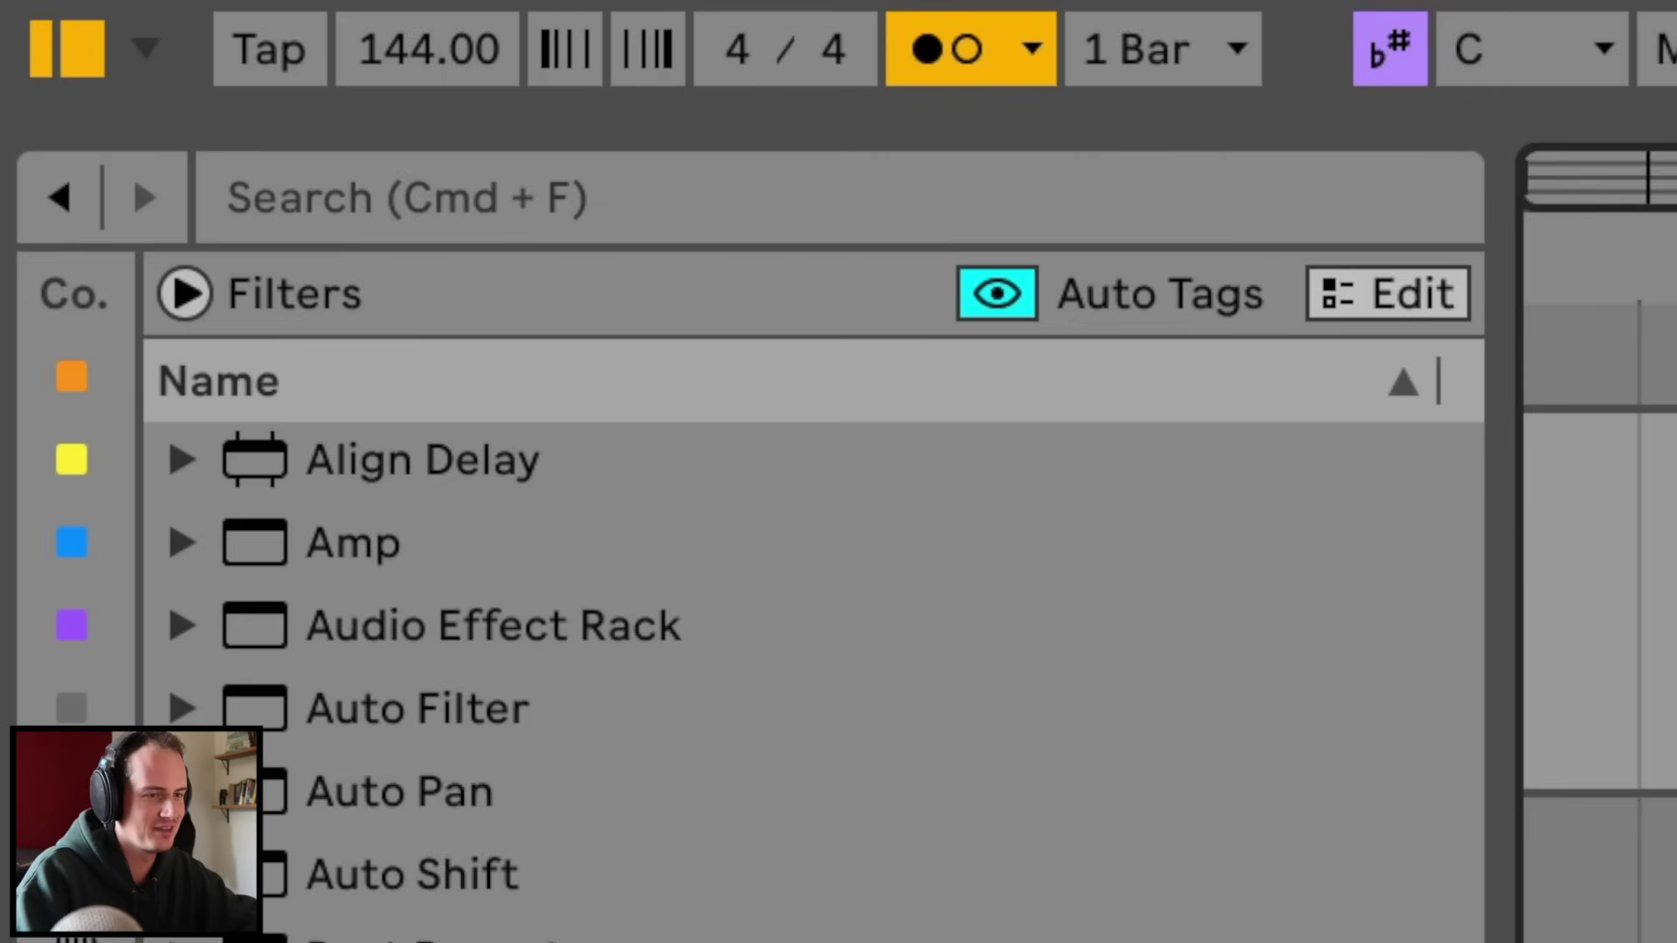
scroll(846, 162, "right", 5)
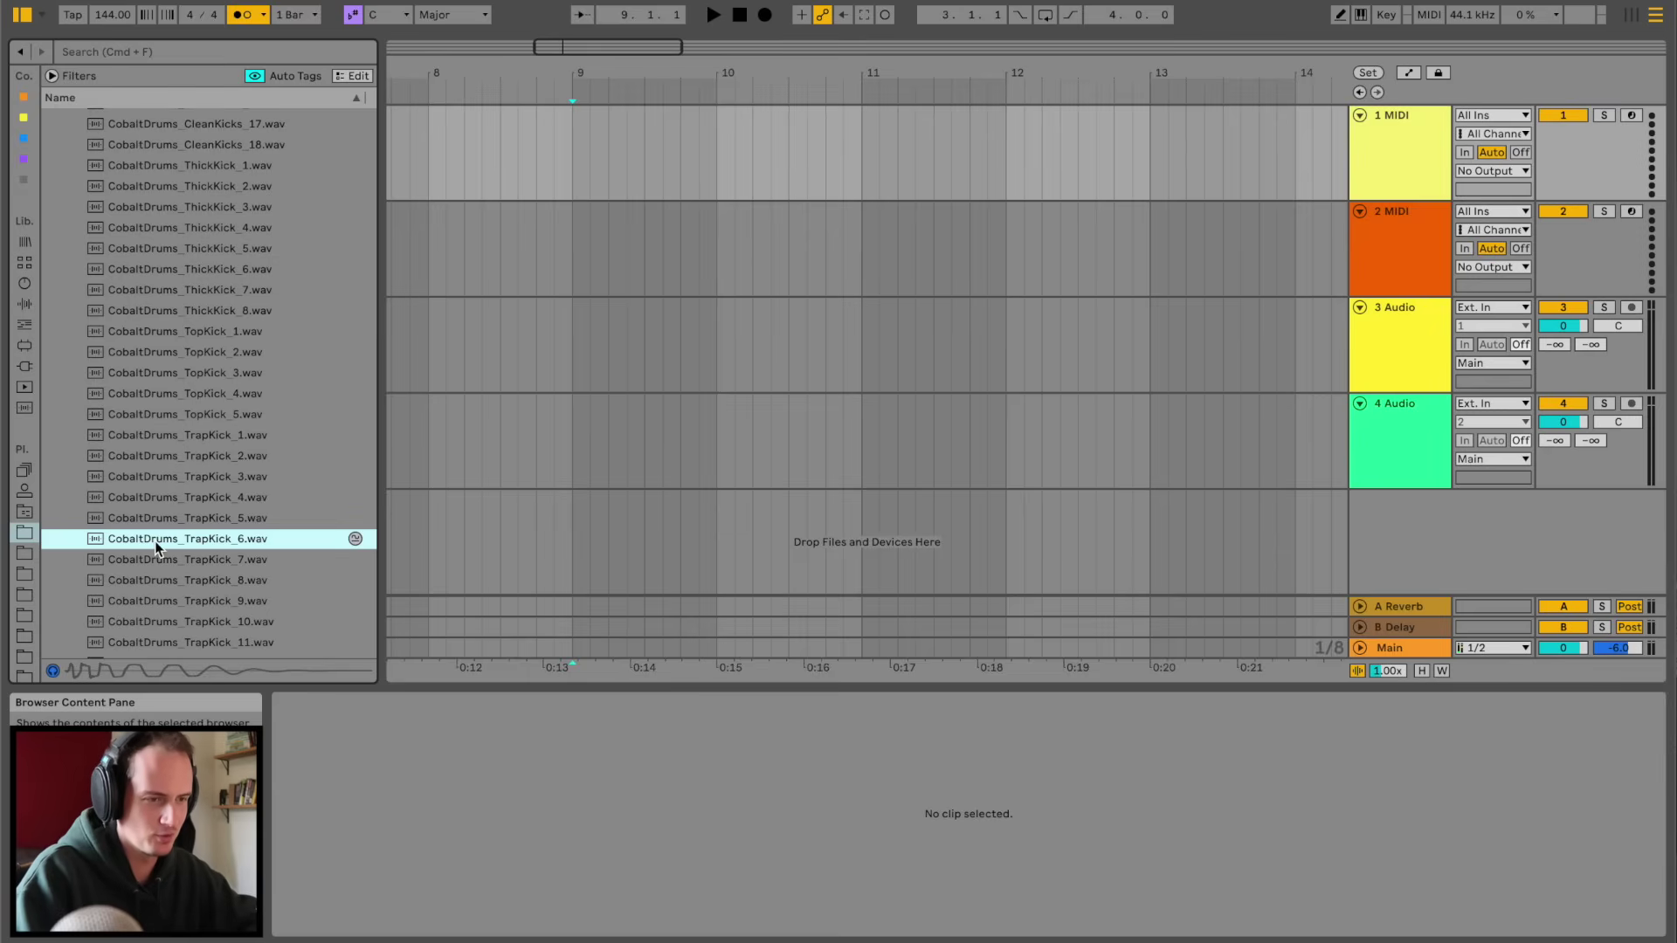
left_click_drag(550, 115, 705, 138)
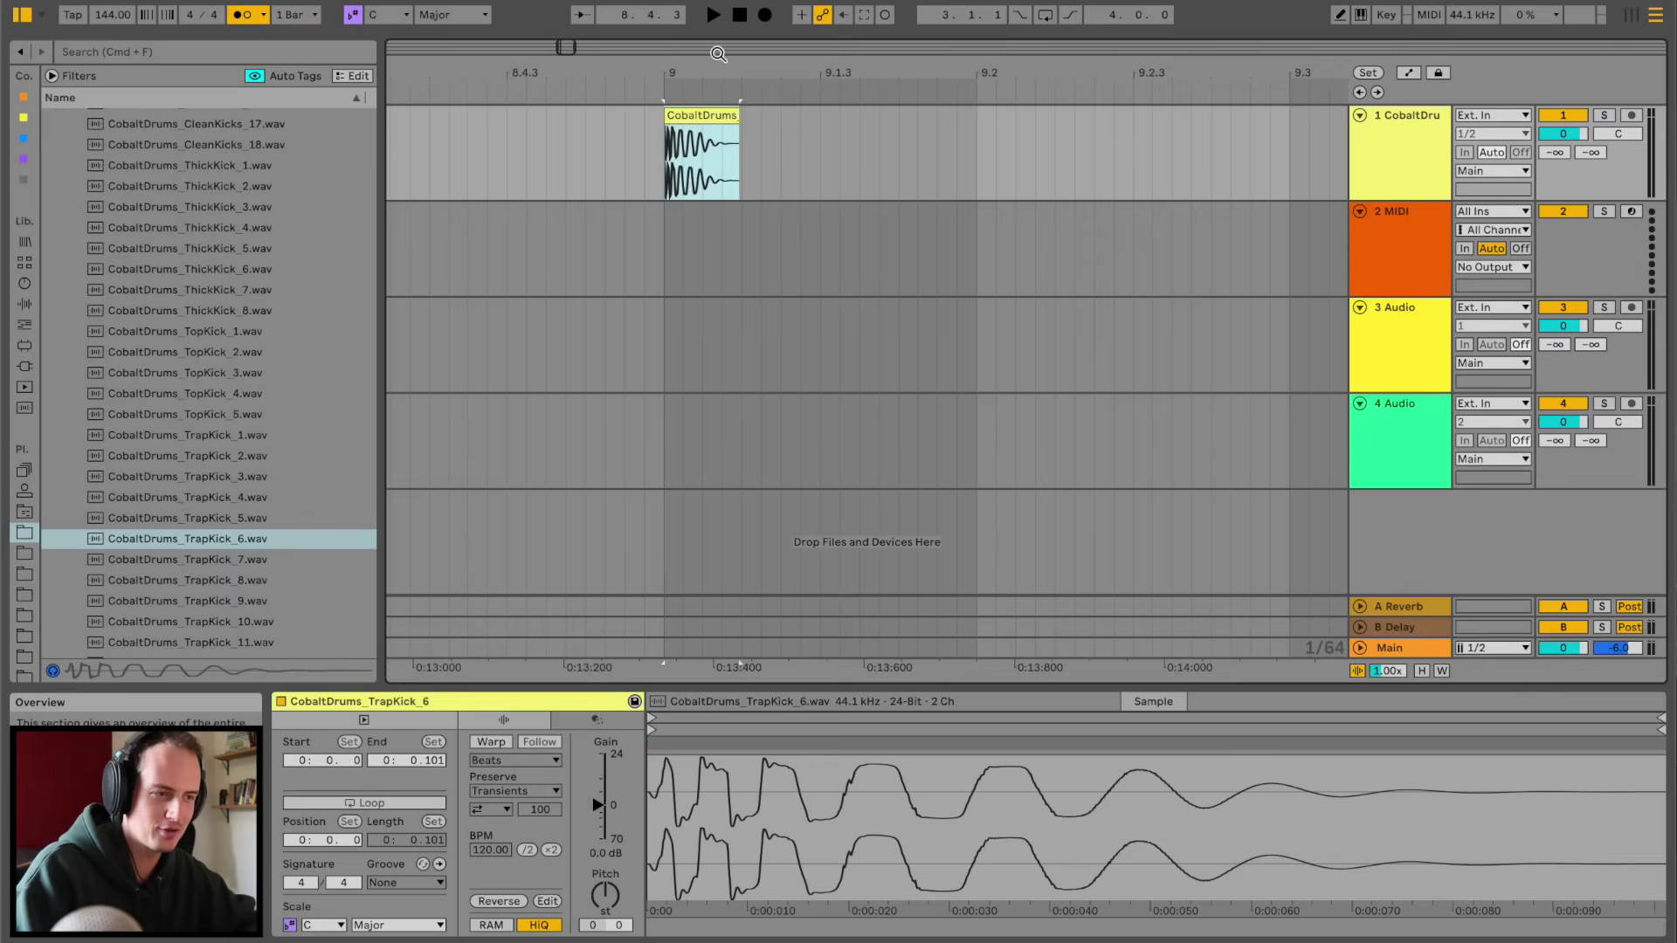
left_click_drag(700, 65, 700, 109)
left_click_drag(809, 120, 798, 129)
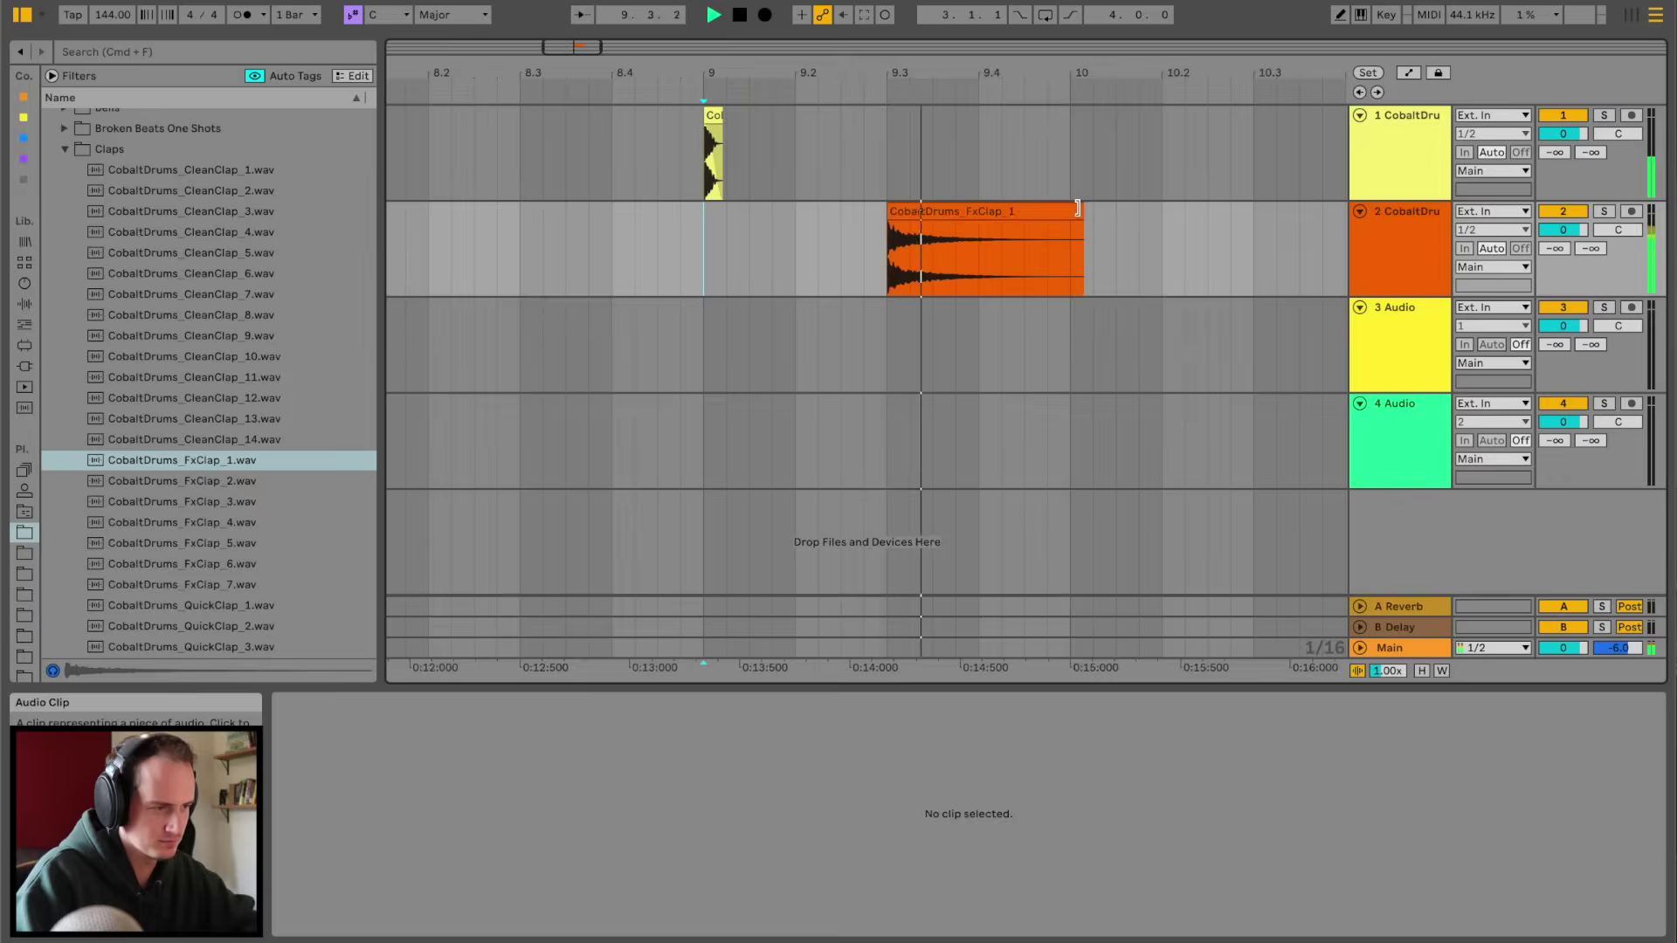
- Shorten and fade out the FxClap_1 clip on the second track, and cut the track's low band with EQ Three
left_click_drag(1083, 217, 893, 226)
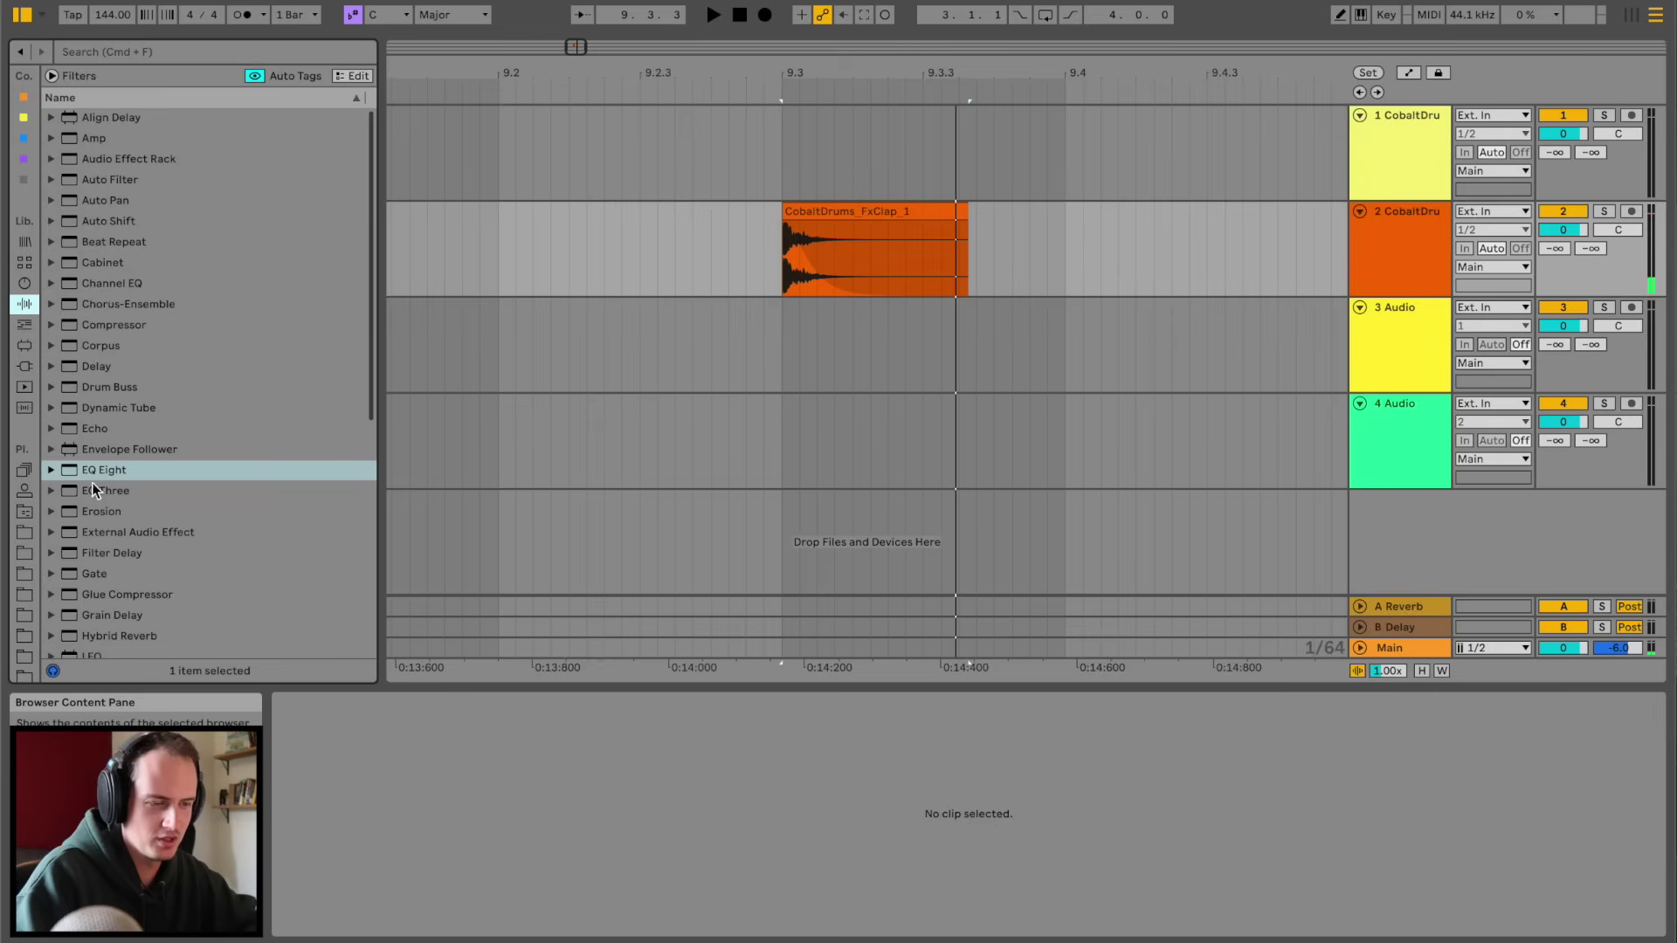
left_click_drag(94, 491, 836, 268)
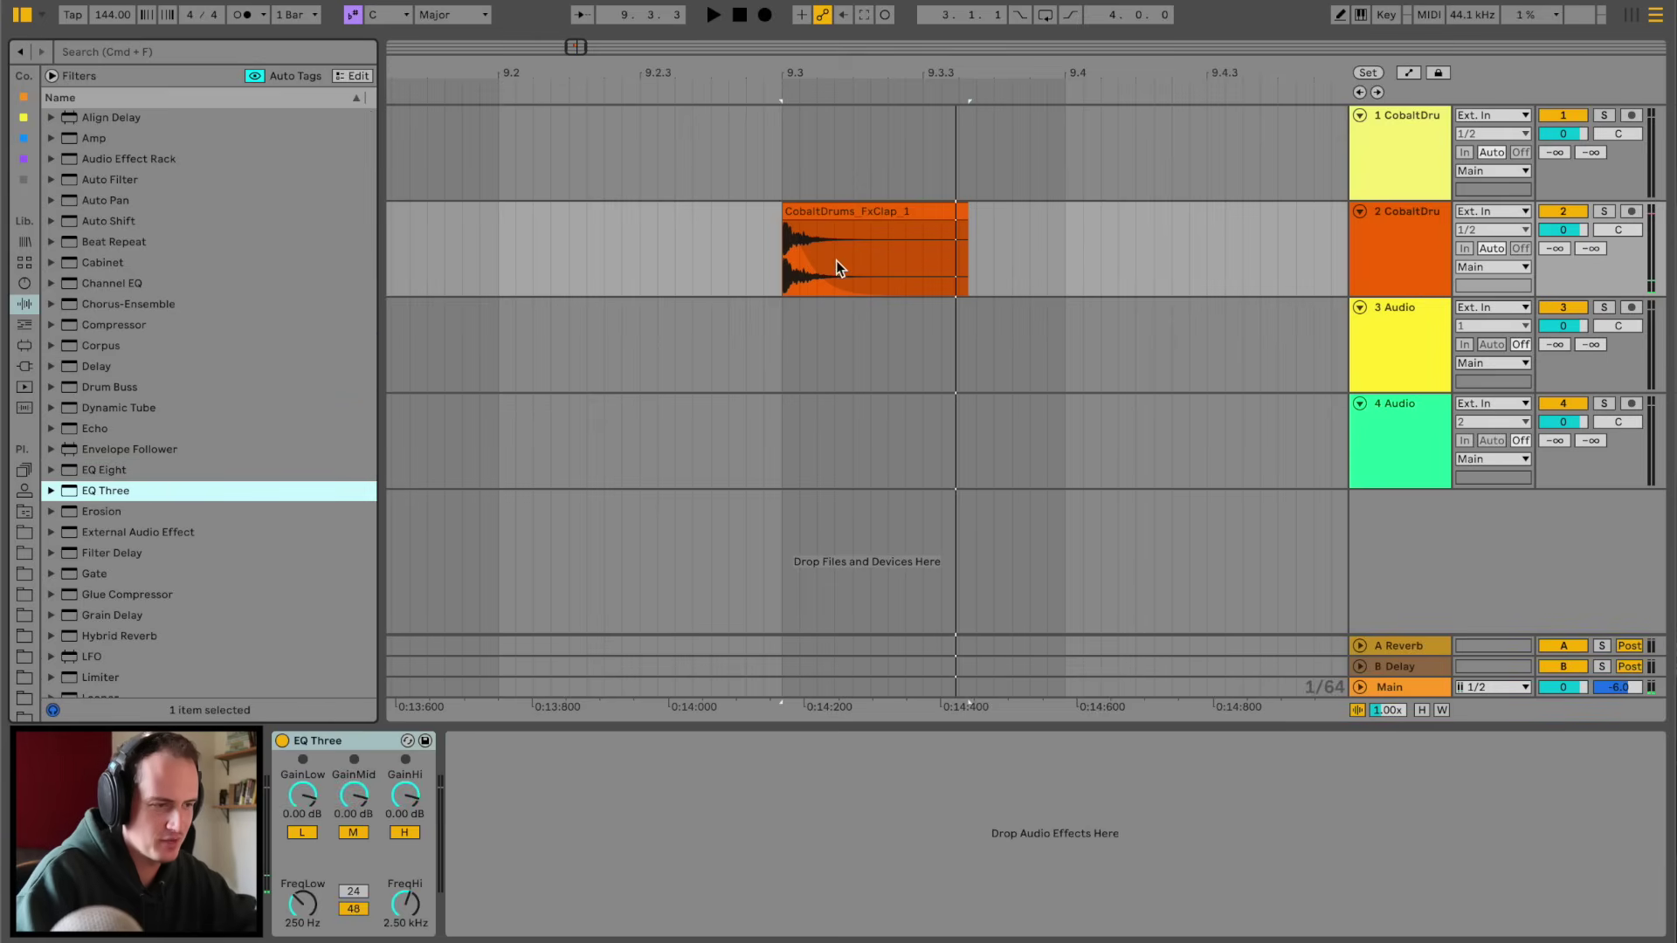
left_click_drag(303, 797, 301, 928)
key("space")
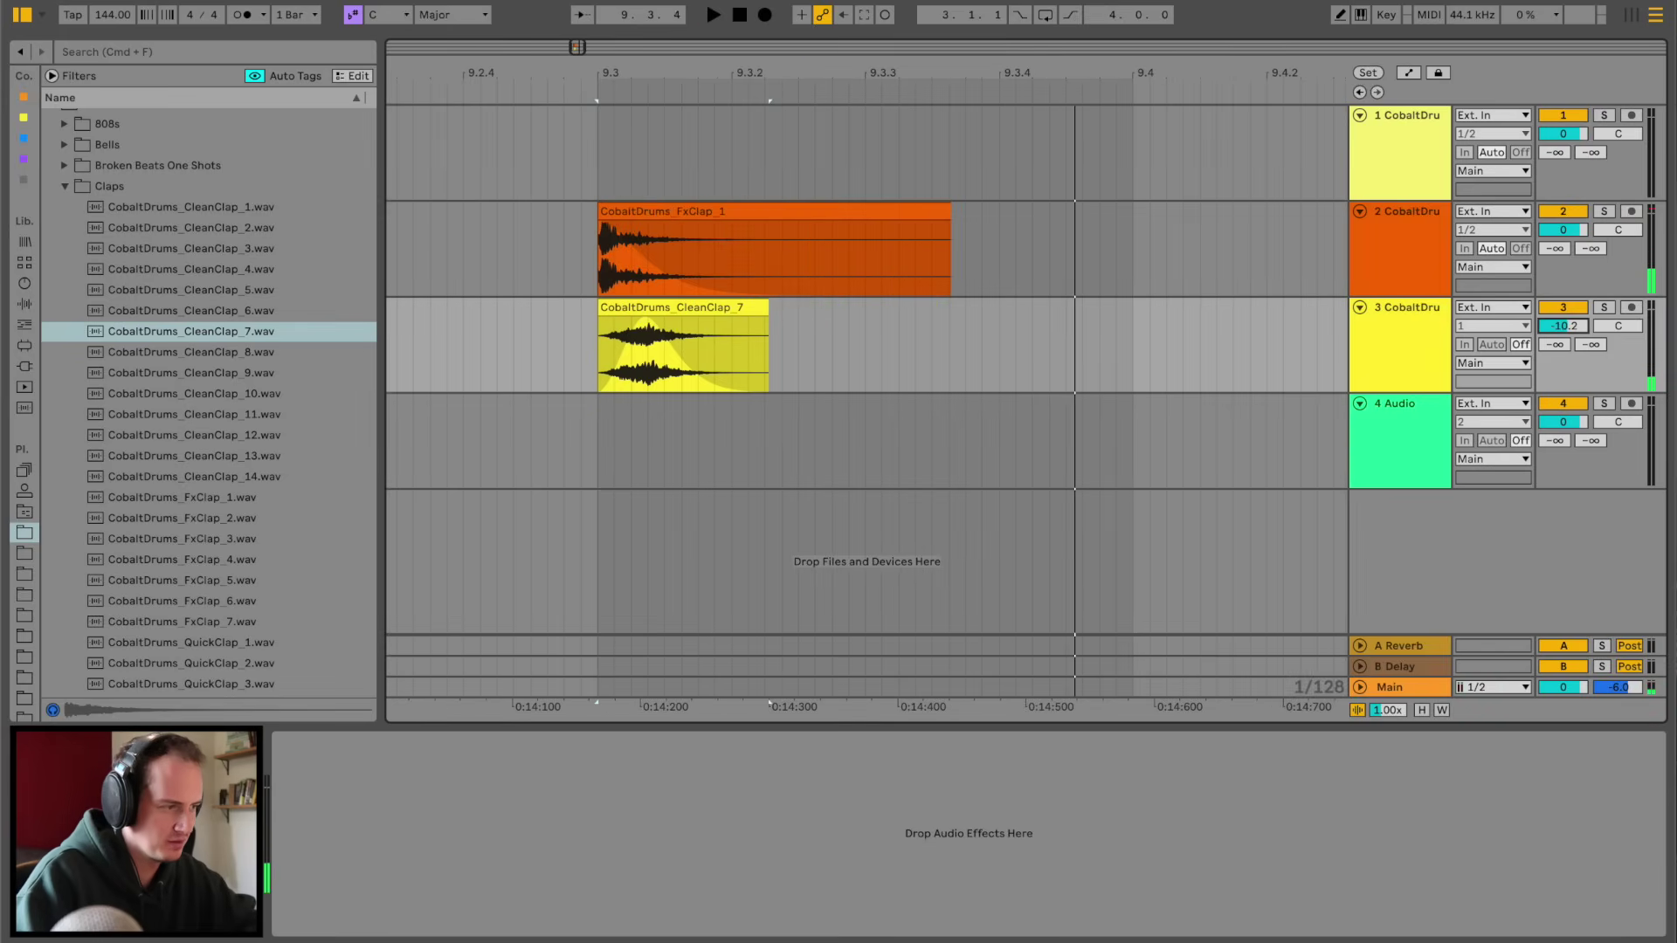
- Set the volume of the CleanClap_7 track to -10.4 dB
left_click_drag(1563, 326, 1562, 326)
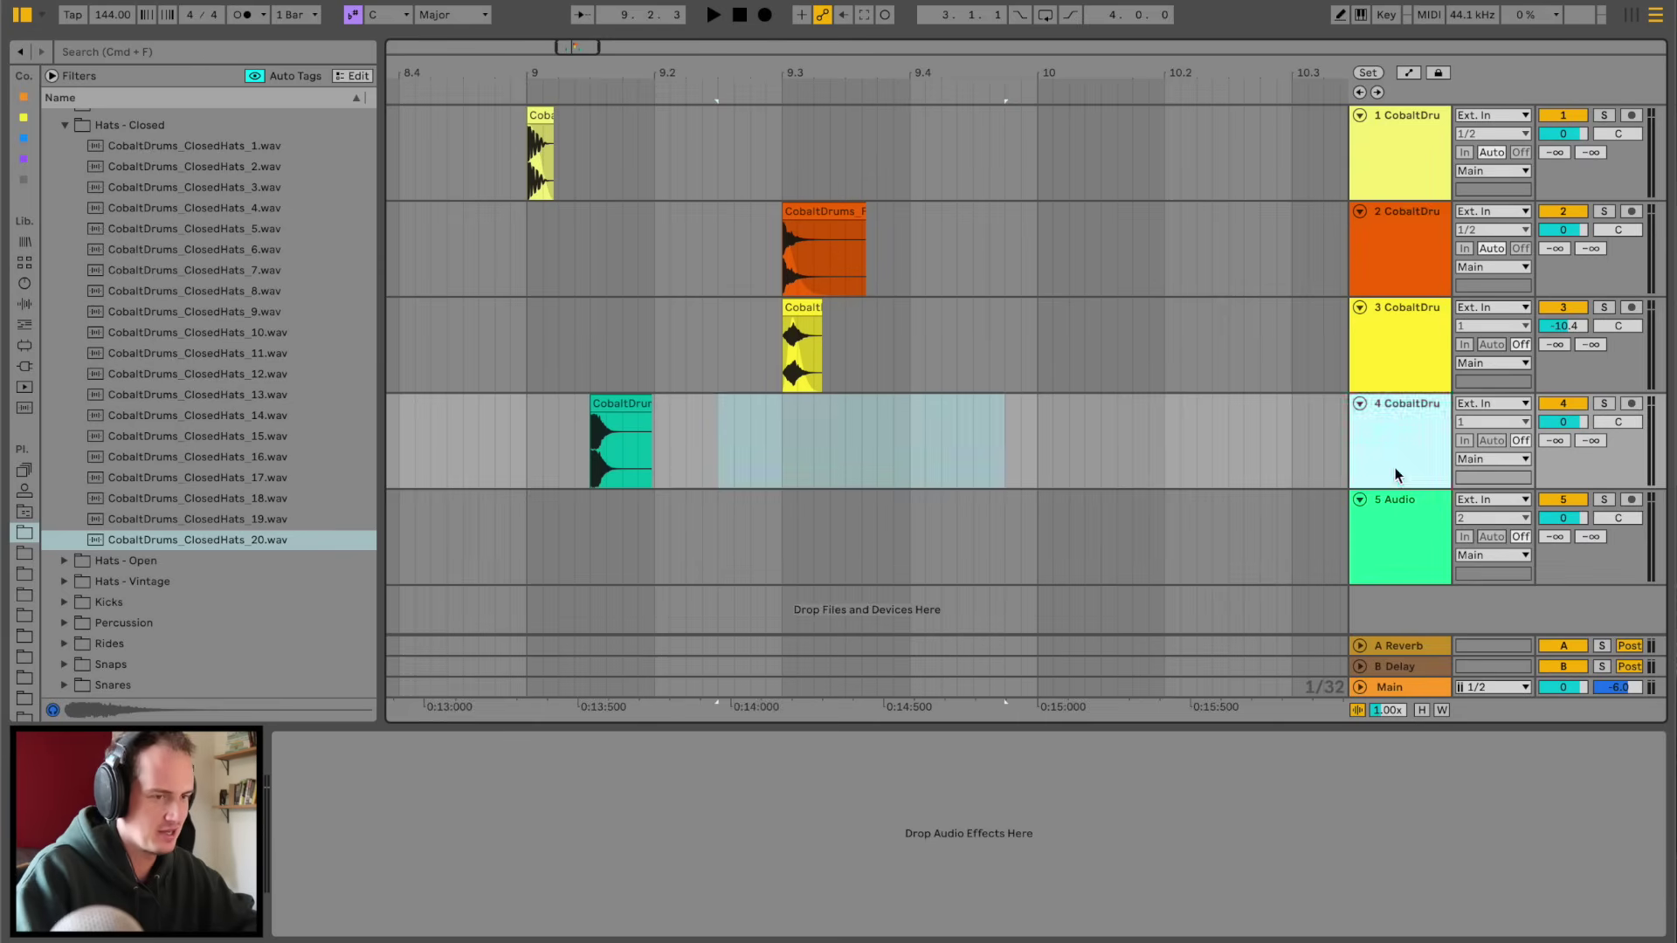
- Insert an audio track below the closed-hat track and search the sample library for "apollo"
key("super+t")
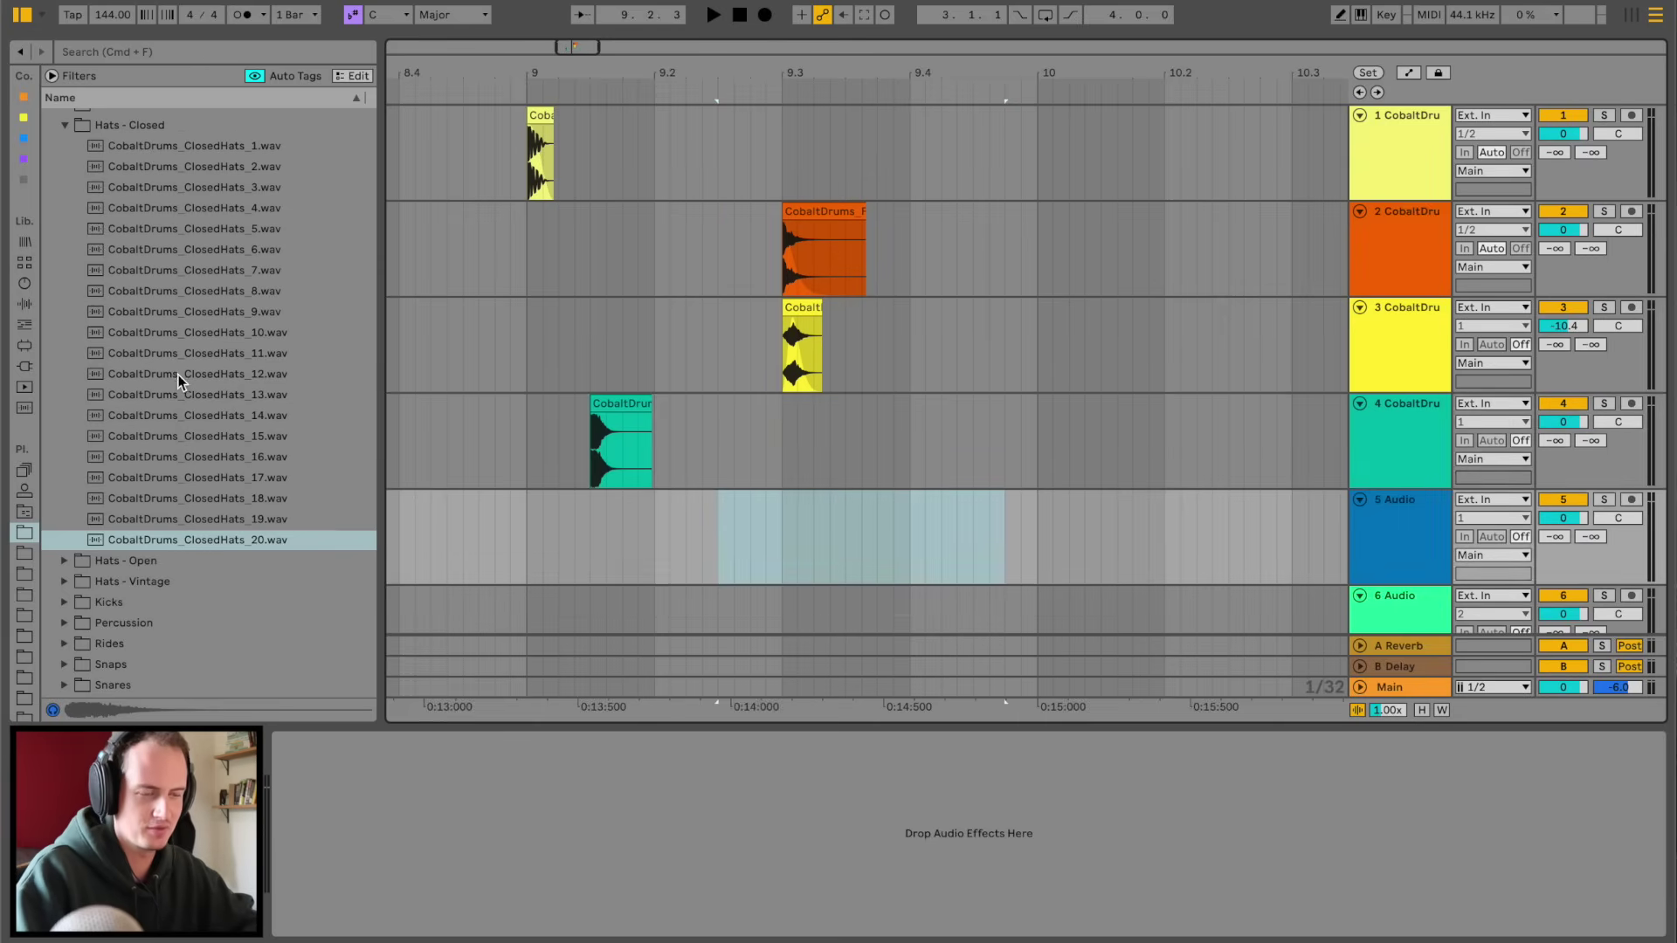
scroll(131, 332, "up", 5)
left_click(114, 51)
type("apoll")
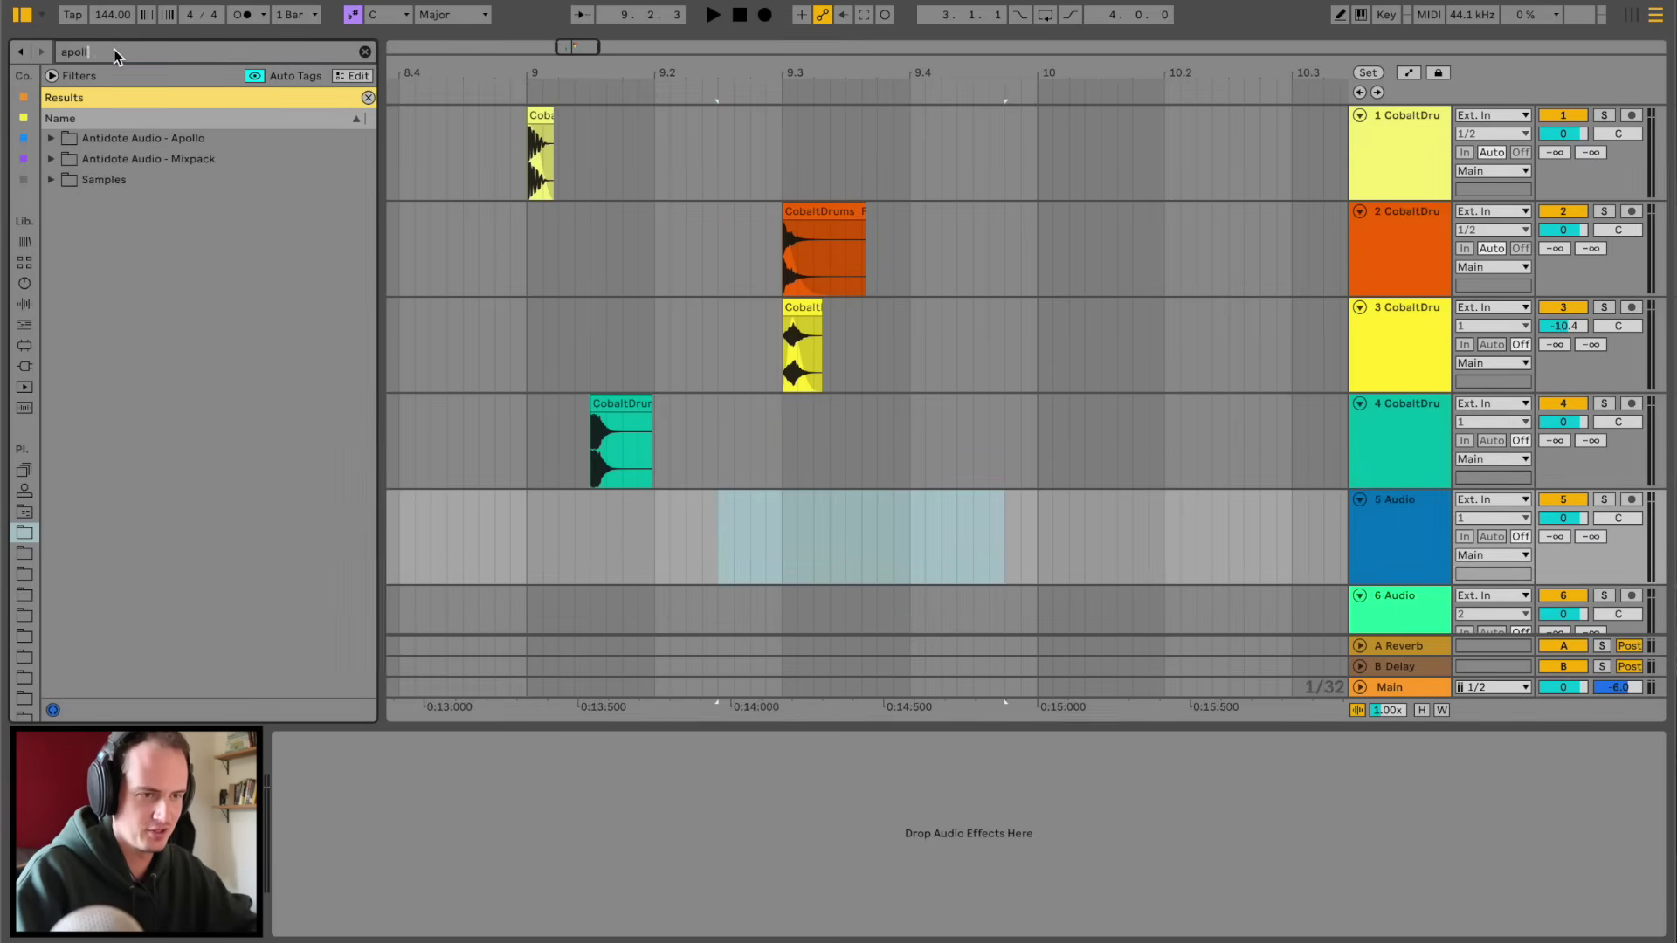
type("o")
- Audition the Apollo hat loops and place 150 Apollo Hat Loop 5 on the fifth track at bar 9
key("Down")
key("Right")
key("Down")
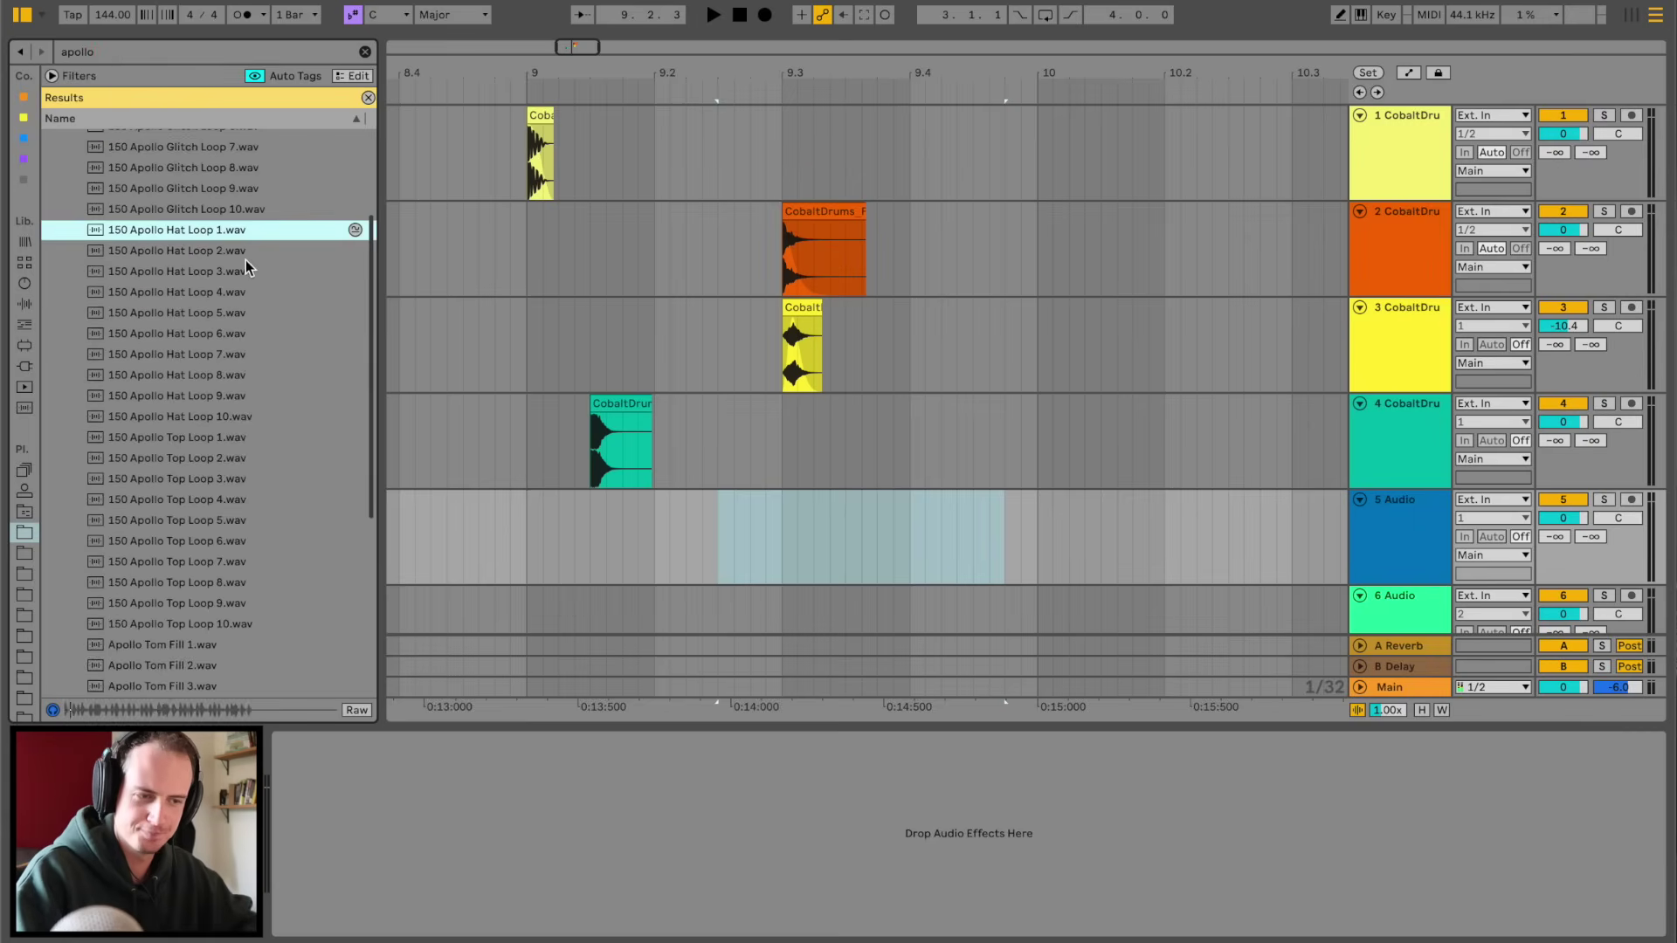
key("Down")
key("Down")
key("Down")
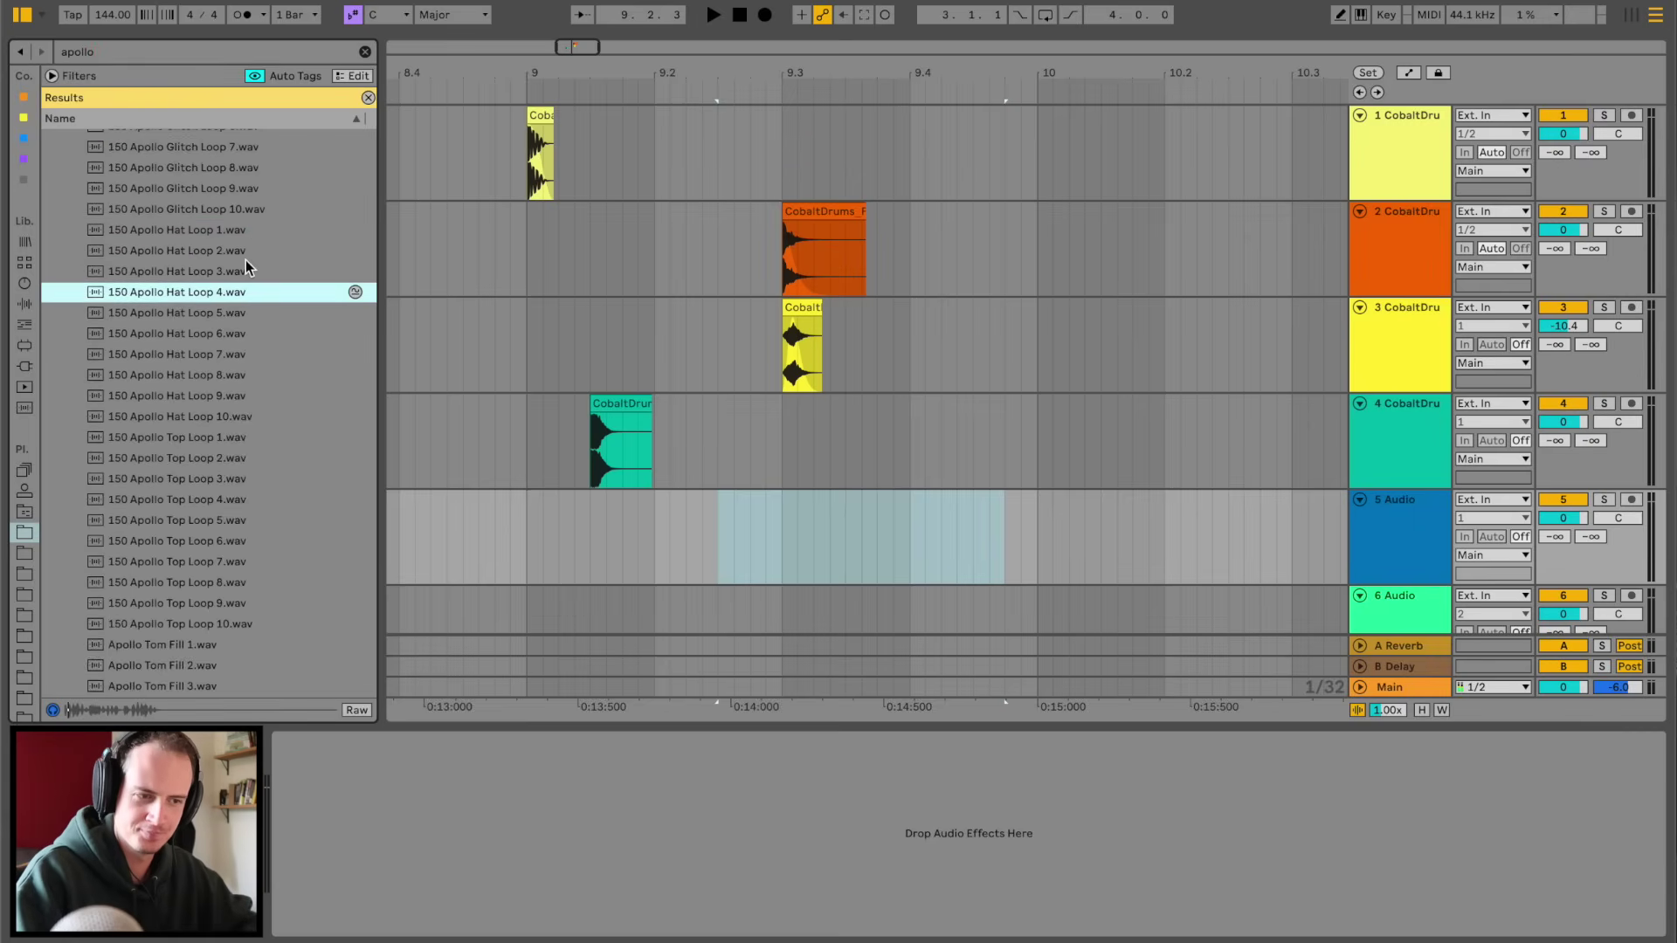
key("Down")
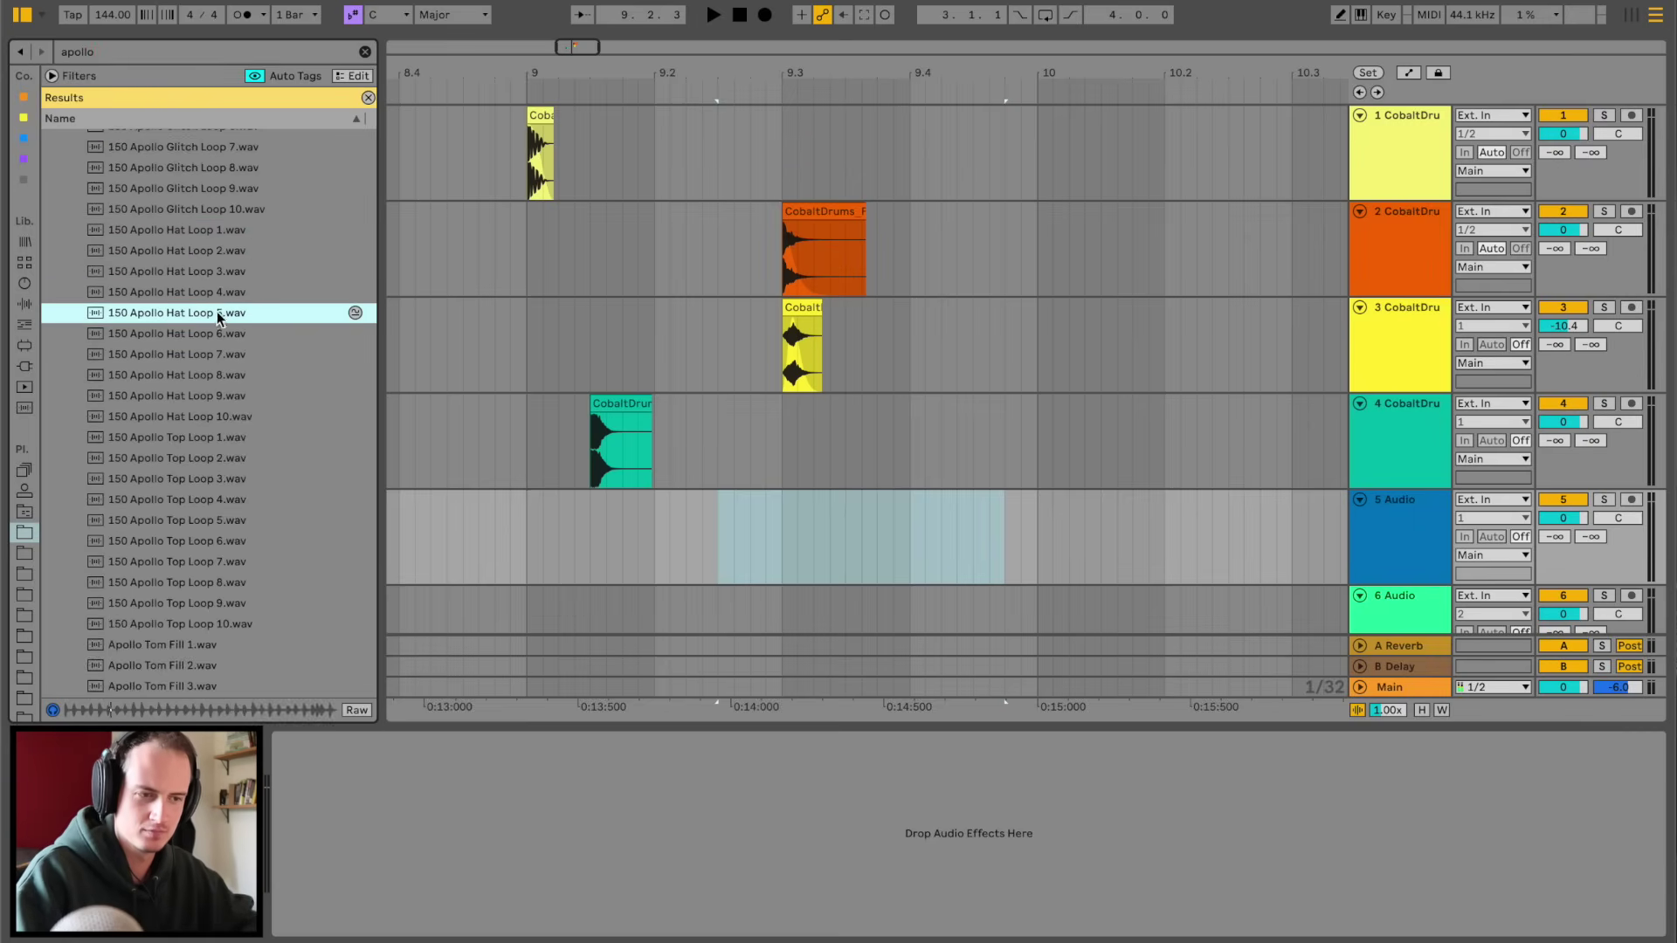
left_click_drag(216, 319, 524, 542)
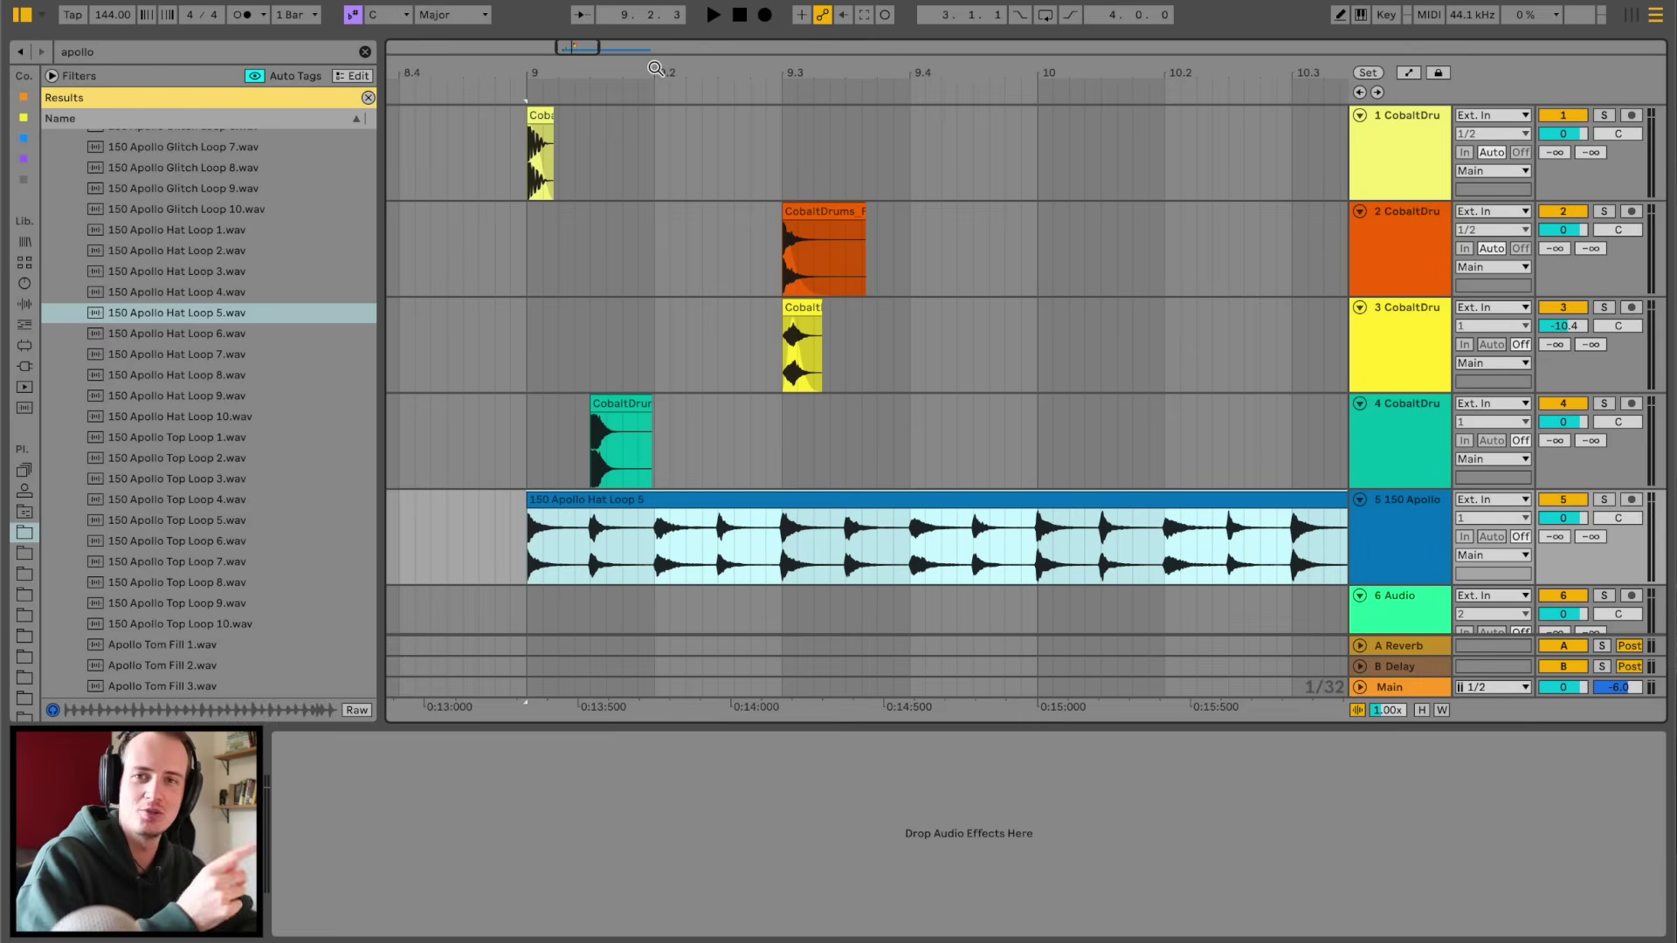
- Set the volume of the Apollo hat loop track to -16.9 dB while playing the beat
left_click_drag(655, 68, 658, 46)
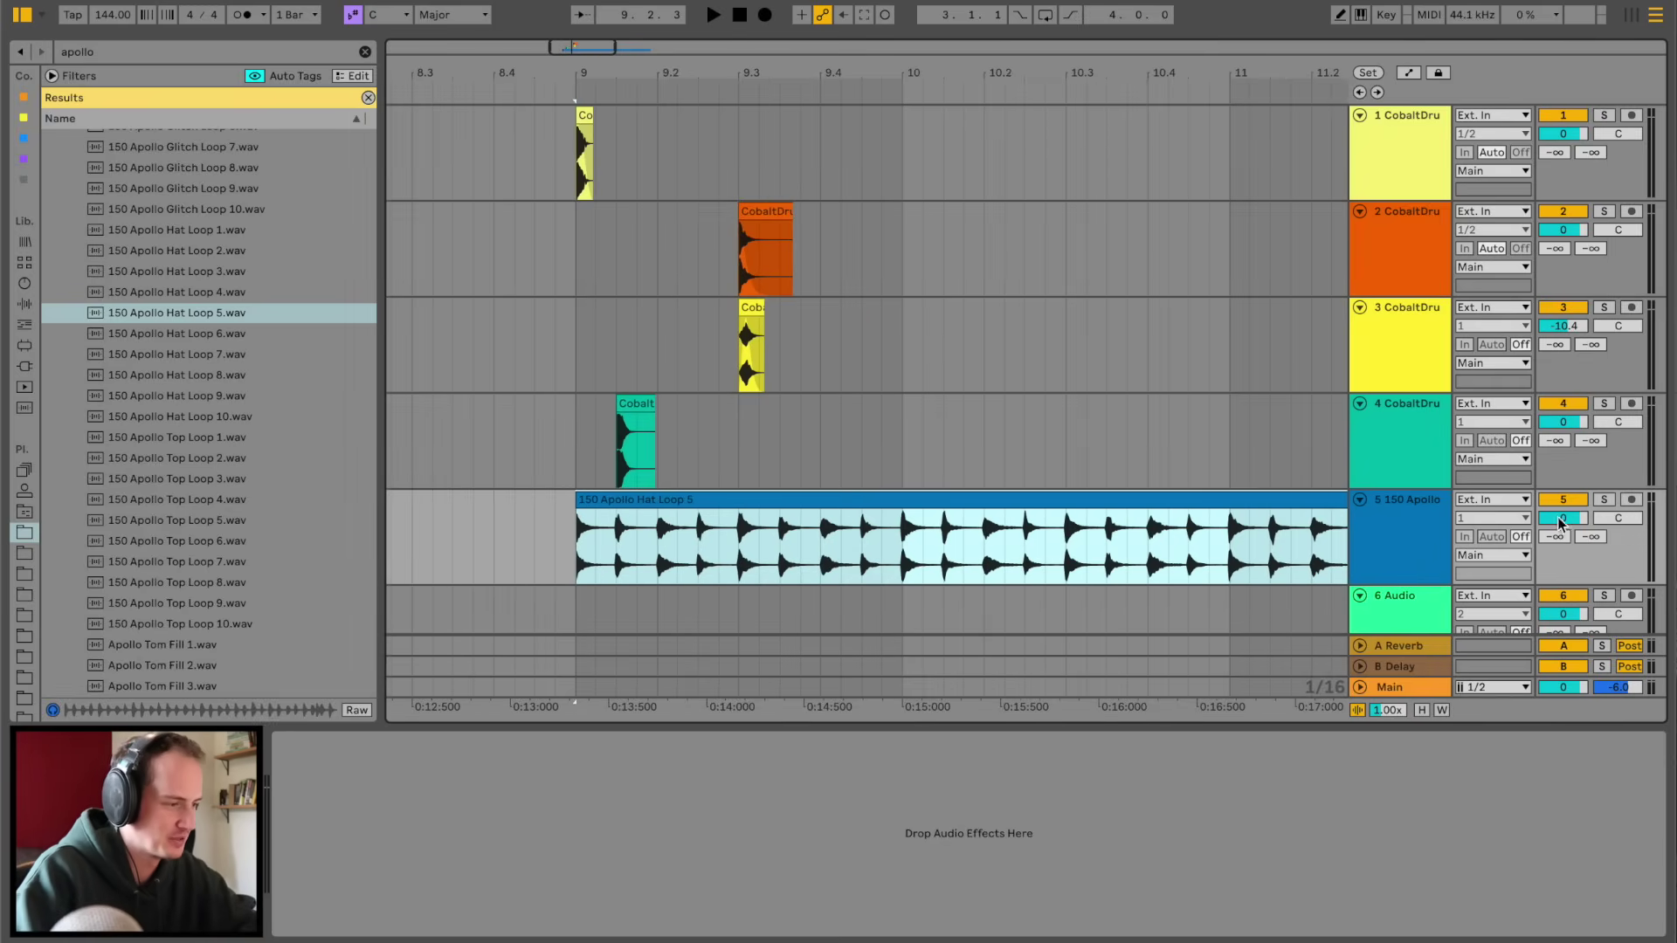
key("space")
left_click_drag(1563, 519, 1562, 563)
key("space")
key("space")
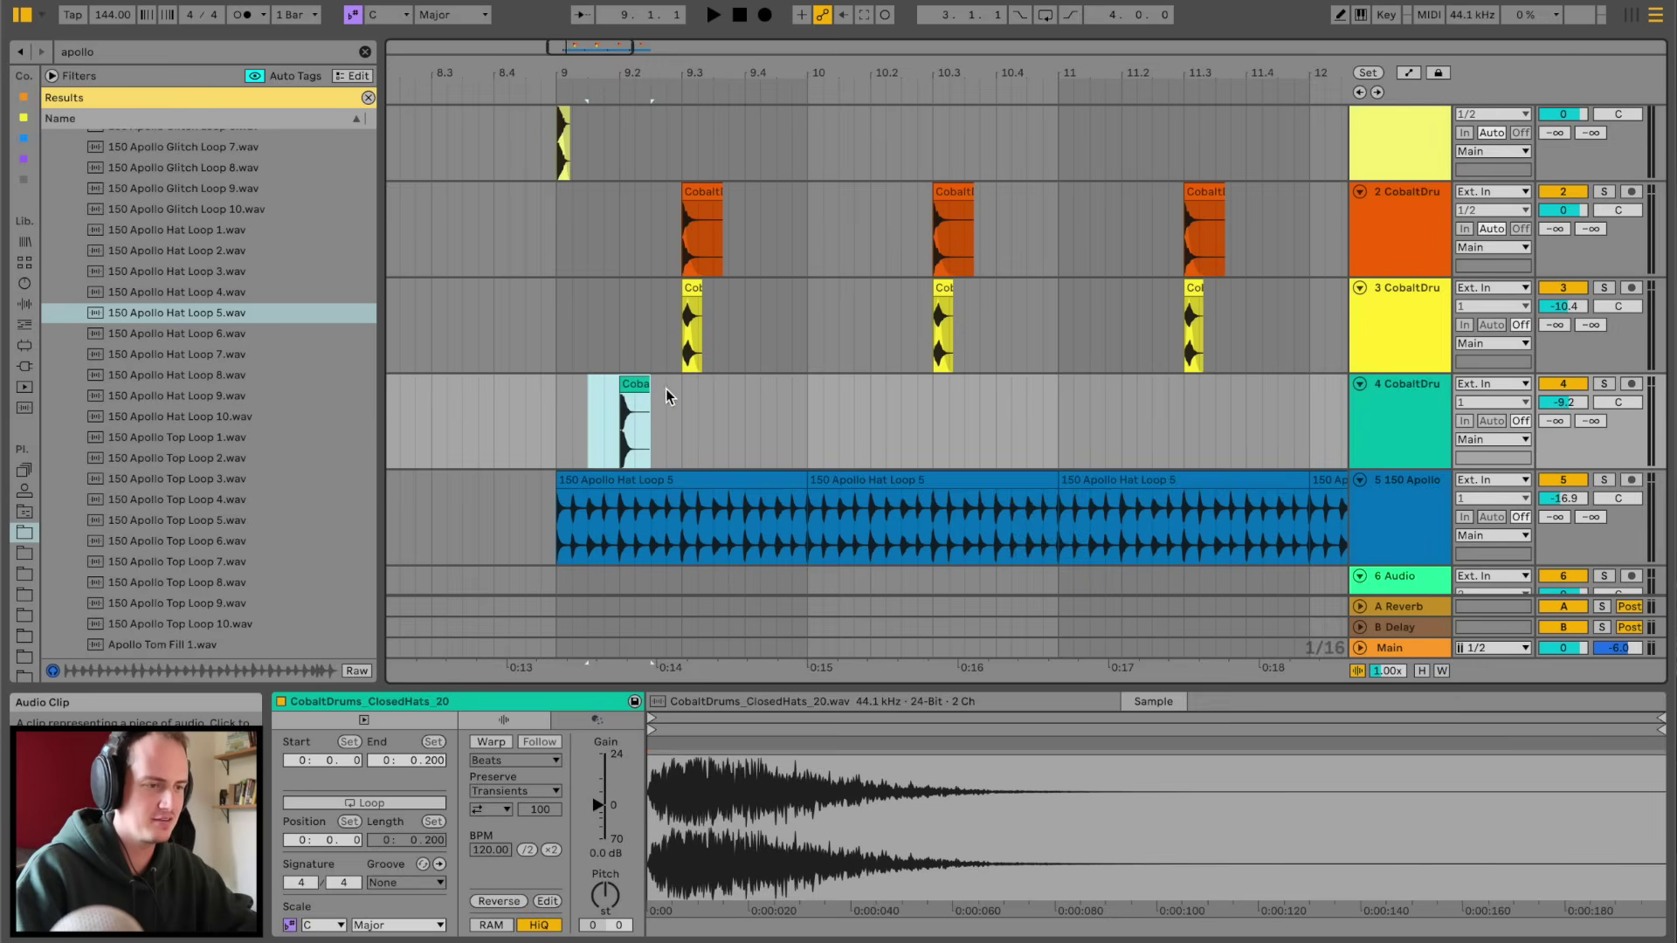
- Try repeating the closed-hat clip every two beats on the fourth track, listen, and undo the duplicates
left_click_drag(684, 381, 543, 380)
key("ctrl+d")
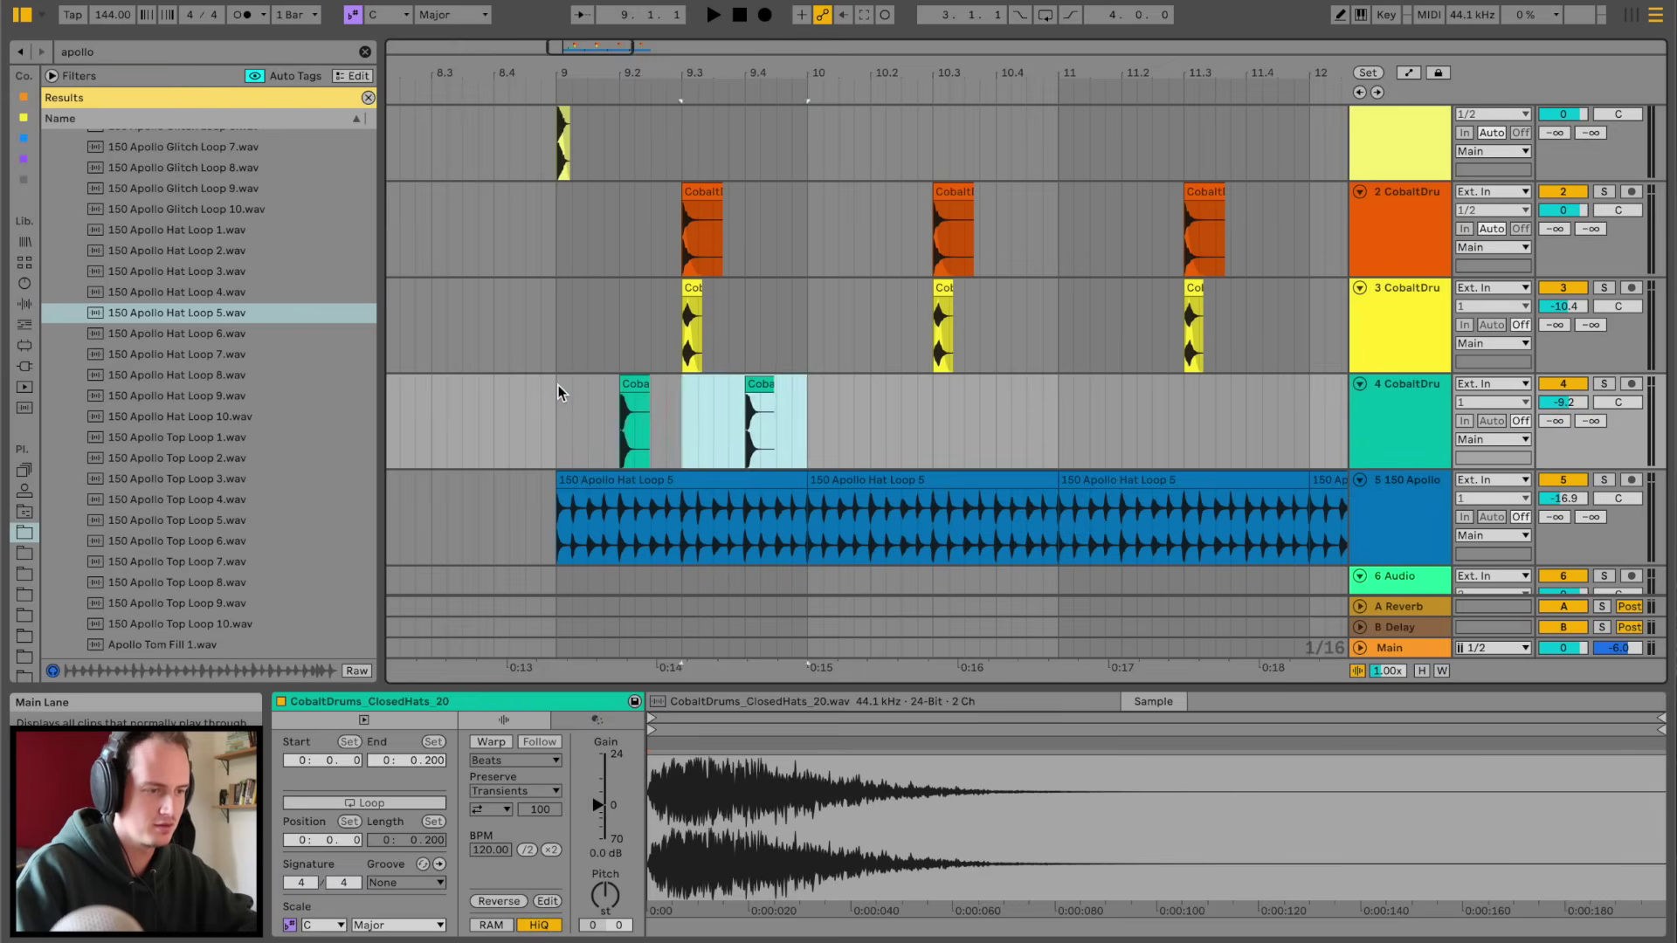
key("ctrl+d")
left_click(558, 392)
key("space")
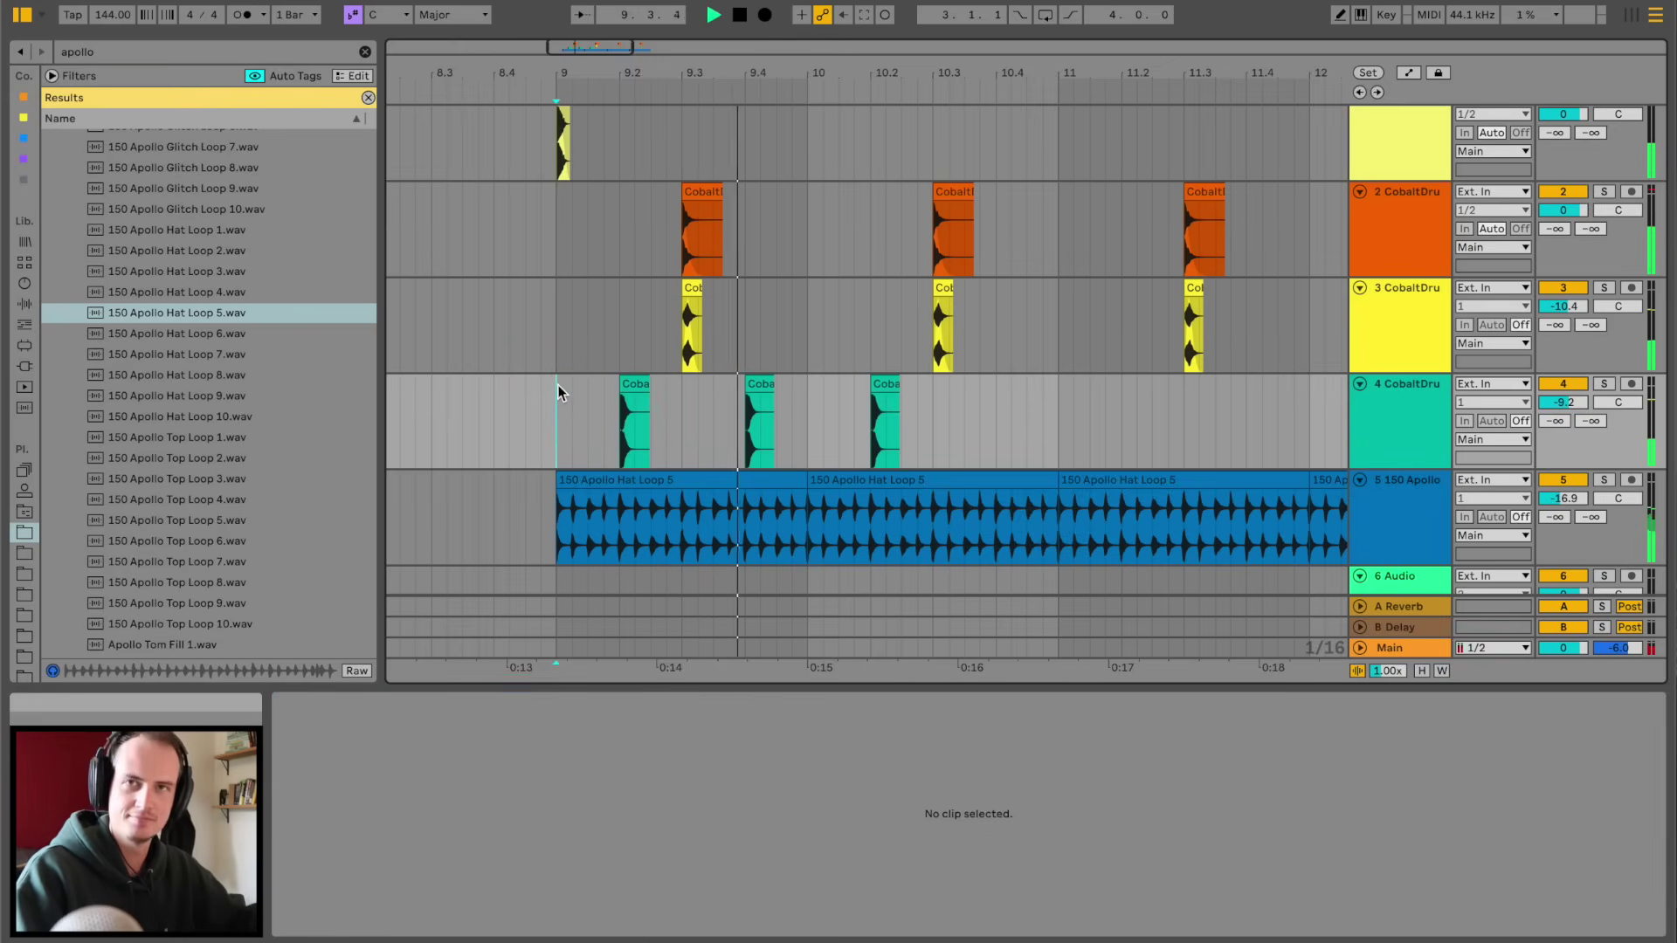
key("ctrl+z")
key("ctrl+z")
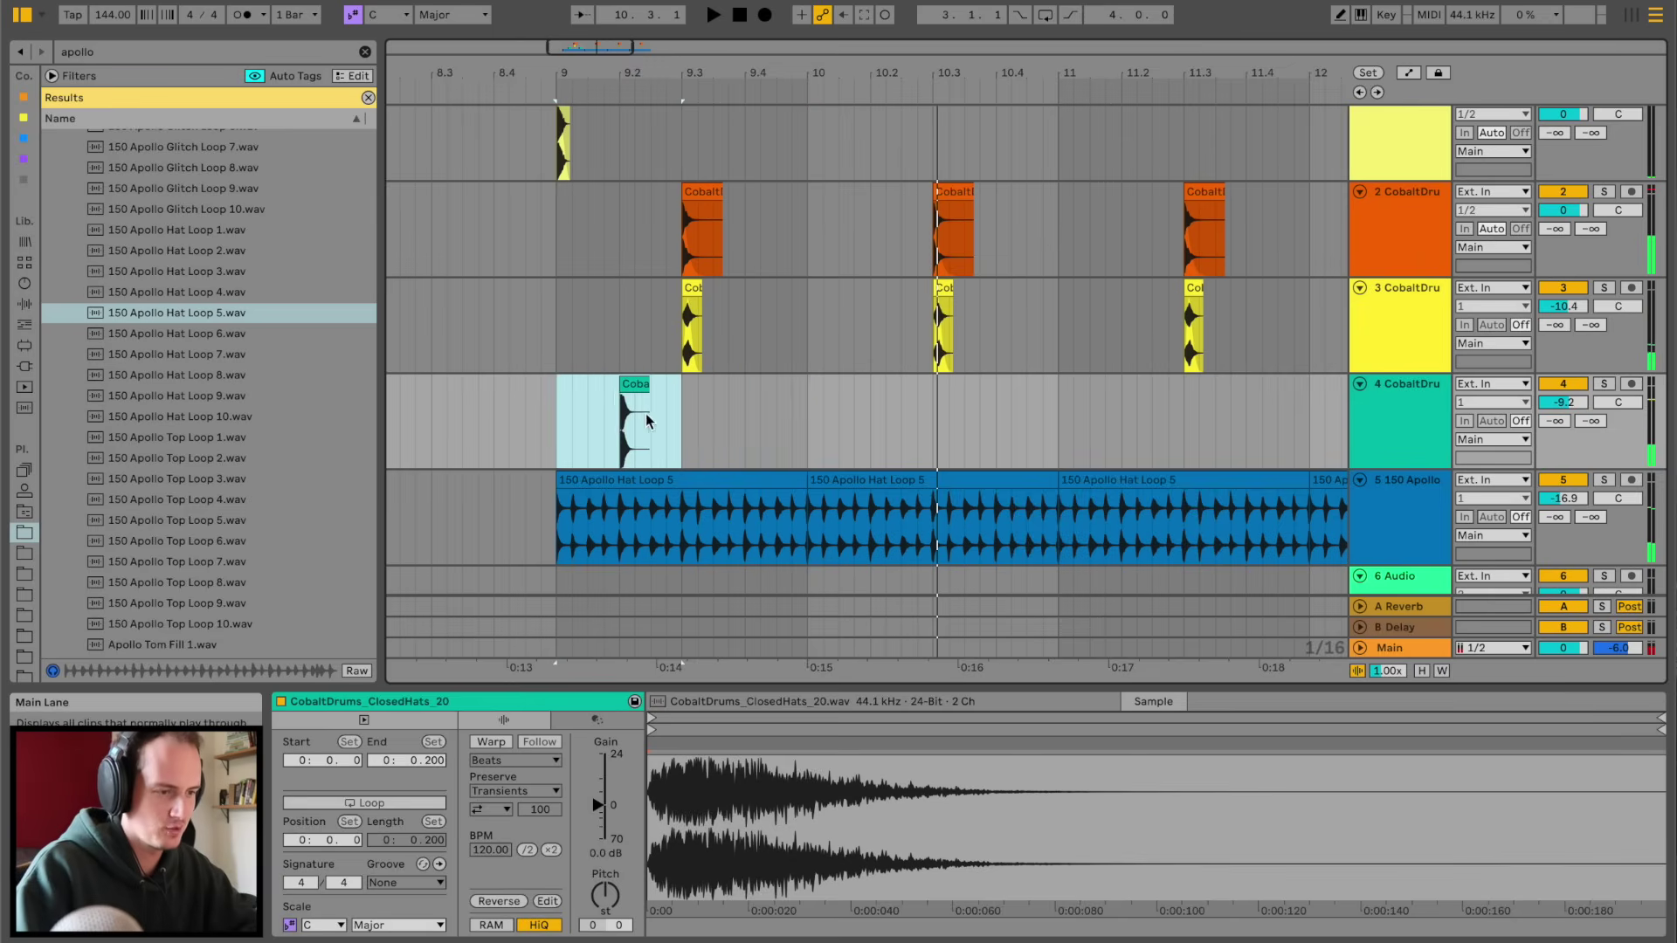
- Move the closed-hat clip to the offbeat at 9.1.3, duplicate it four times at one-beat intervals, and play the pattern
mouse_move(640, 385)
left_mouse_down()
mouse_move(599, 384)
mouse_move(622, 385)
left_mouse_up()
key("ctrl+d")
key("ctrl+d")
key("ctrl+d")
key("ctrl+d")
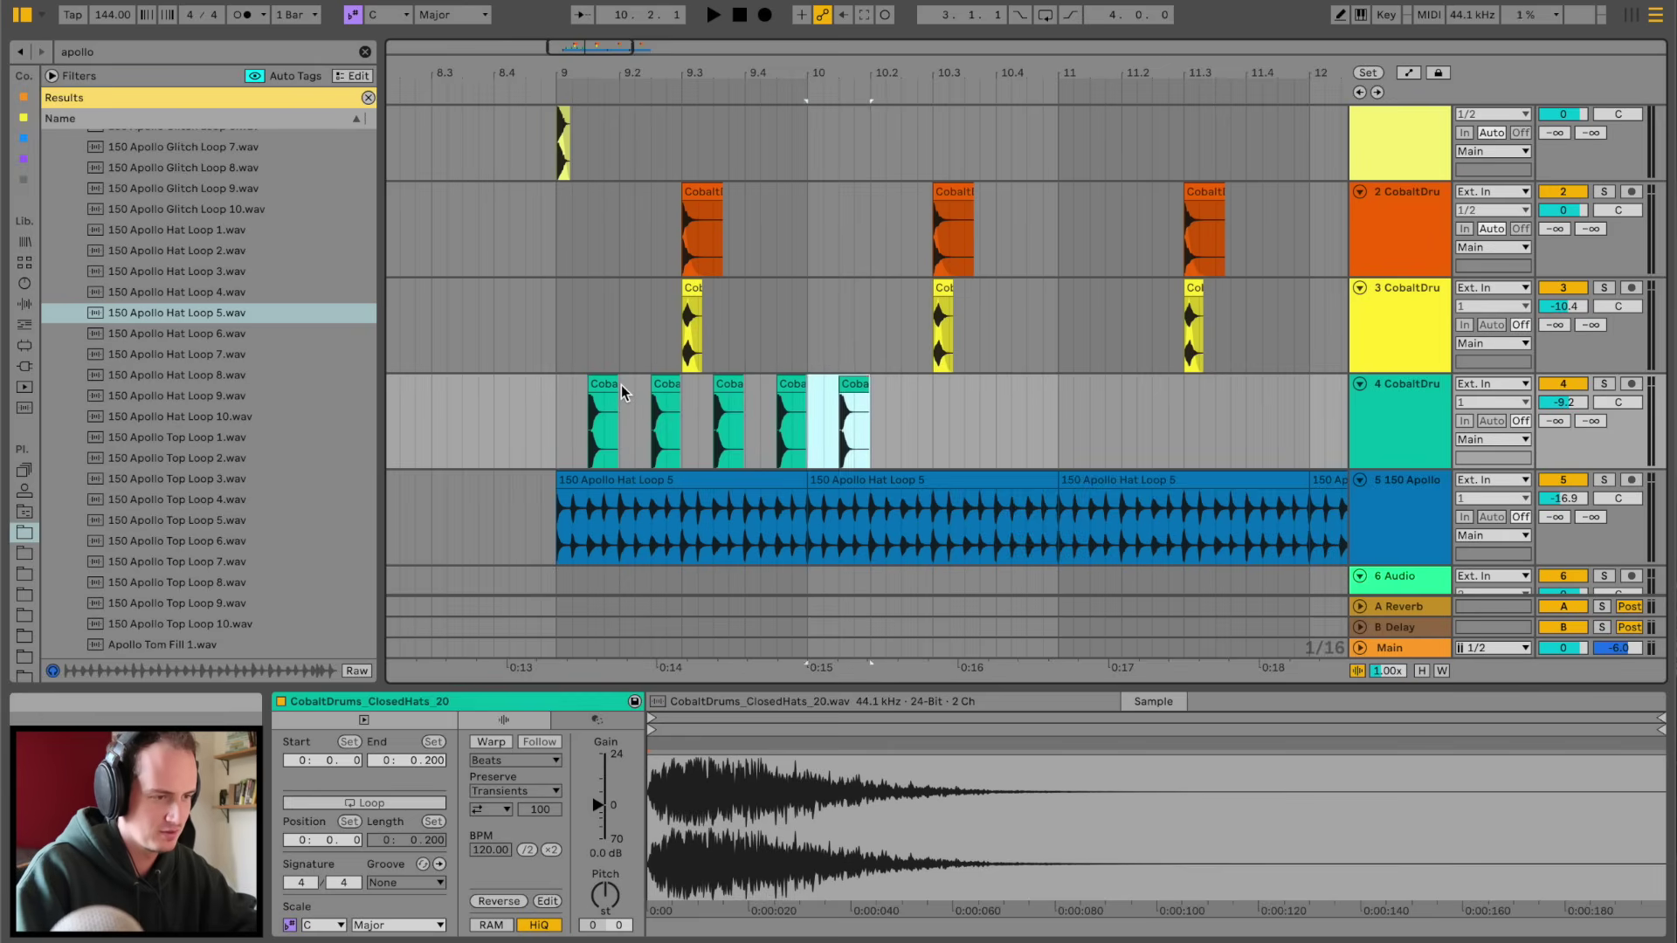
left_click(556, 387)
key("space")
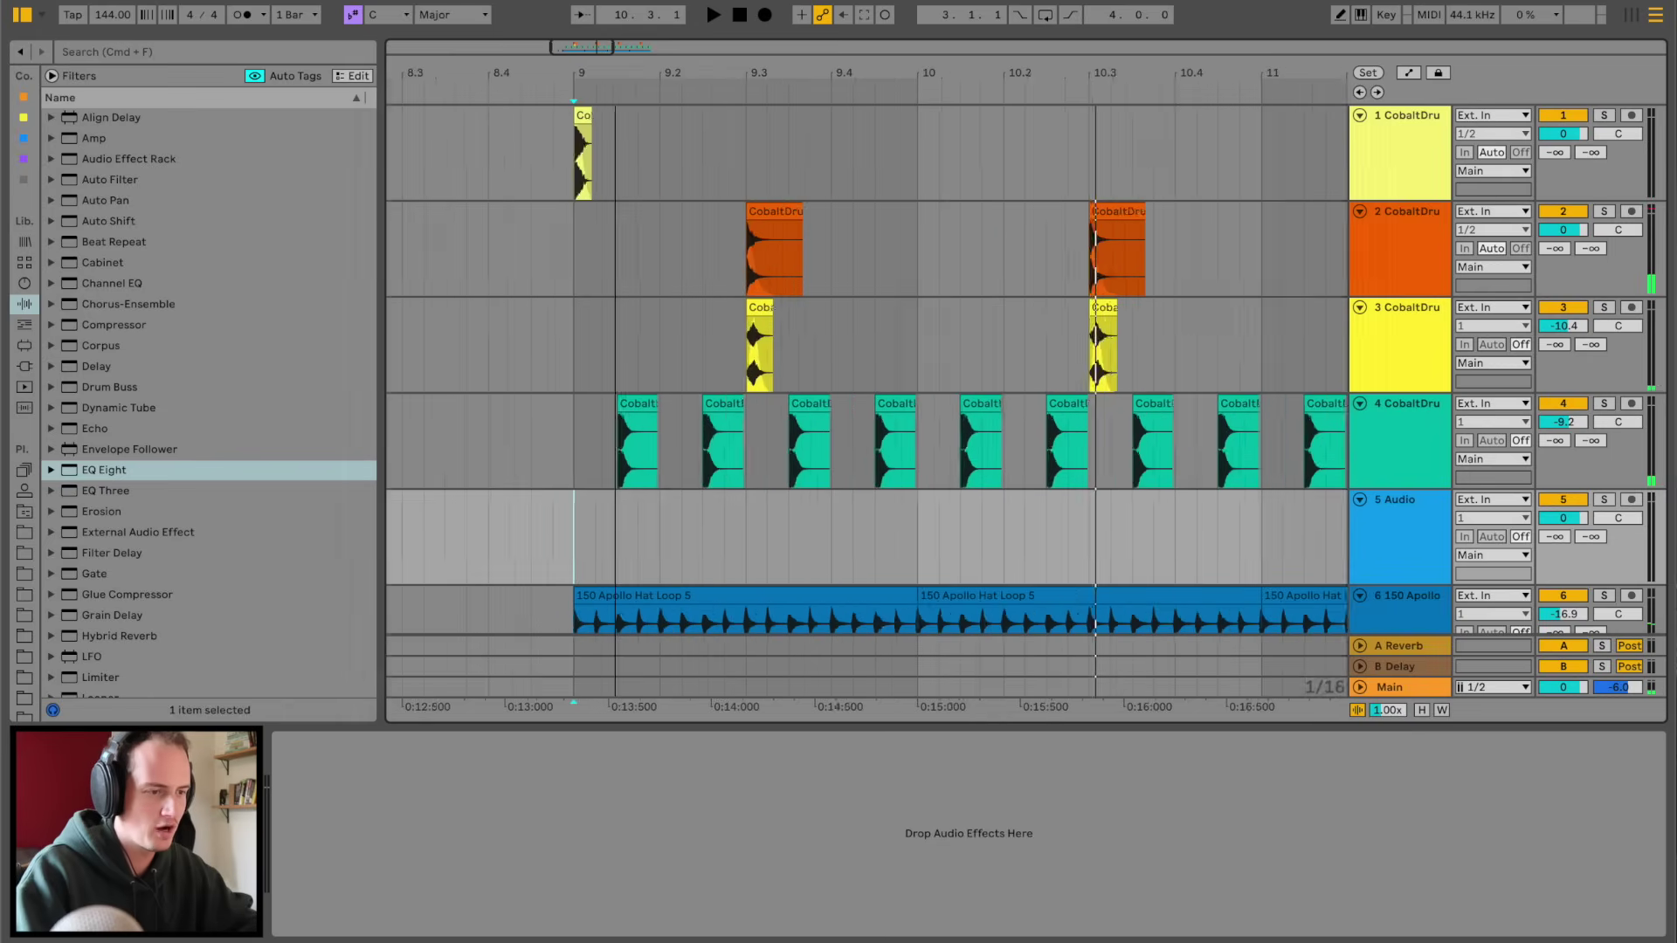
- Paste another ClosedHats_9 hit at 9.2.4 on the fifth track and play the pattern from bar 9
scroll(599, 469, "up", 5)
scroll(611, 455, "down", 2)
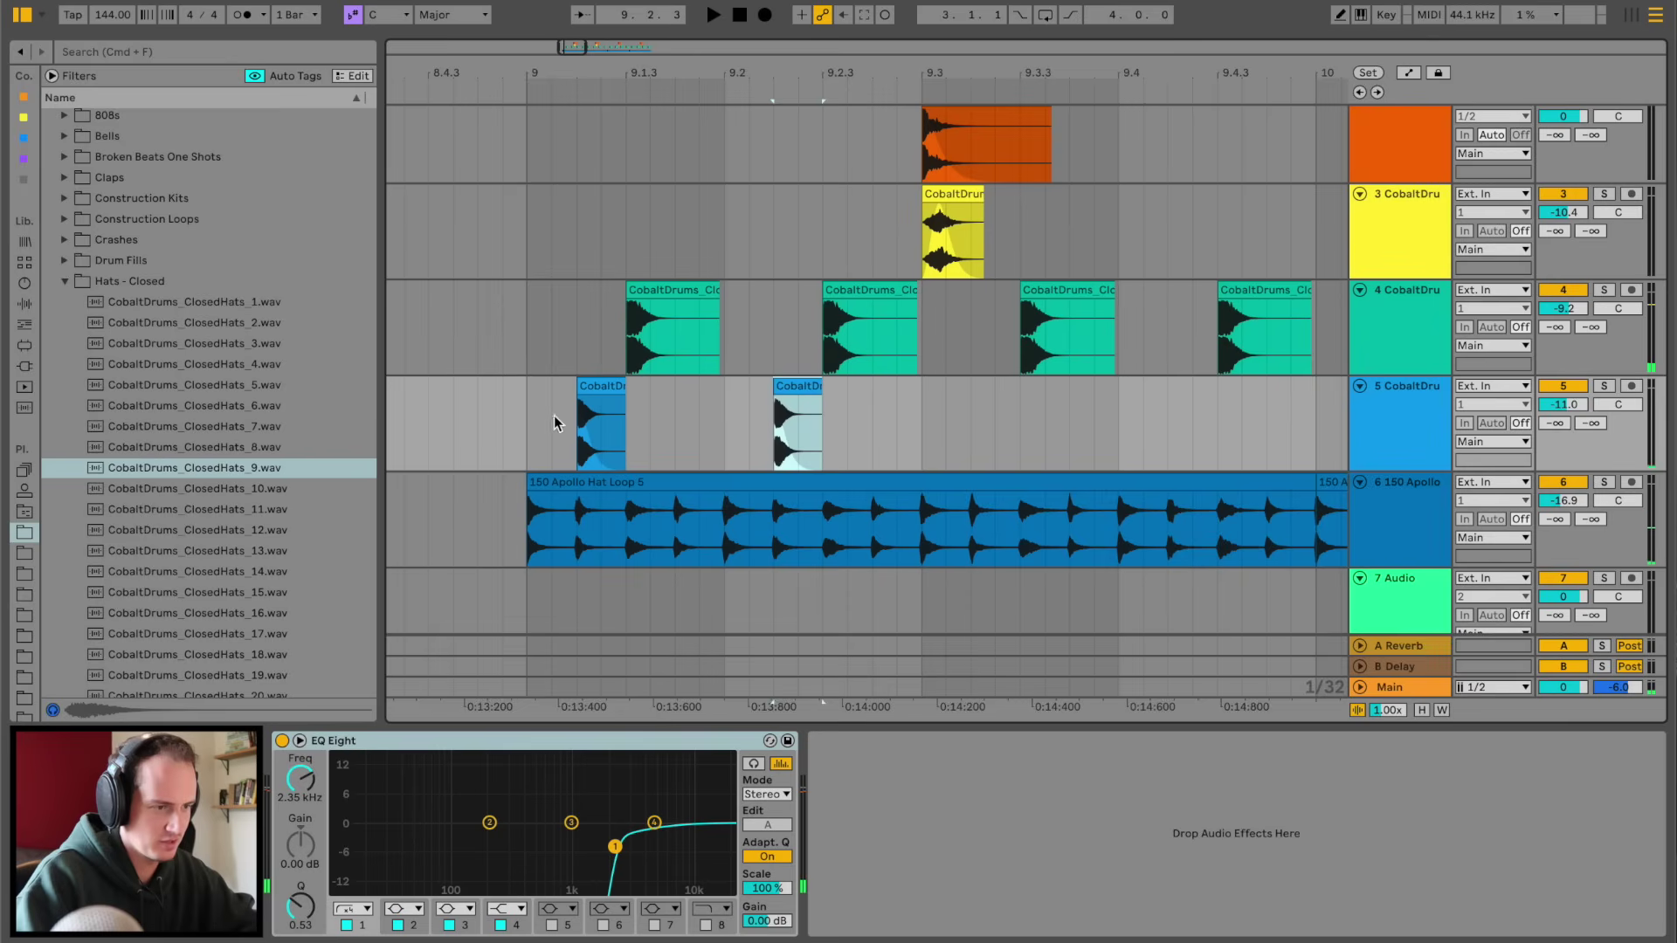
left_click(526, 417)
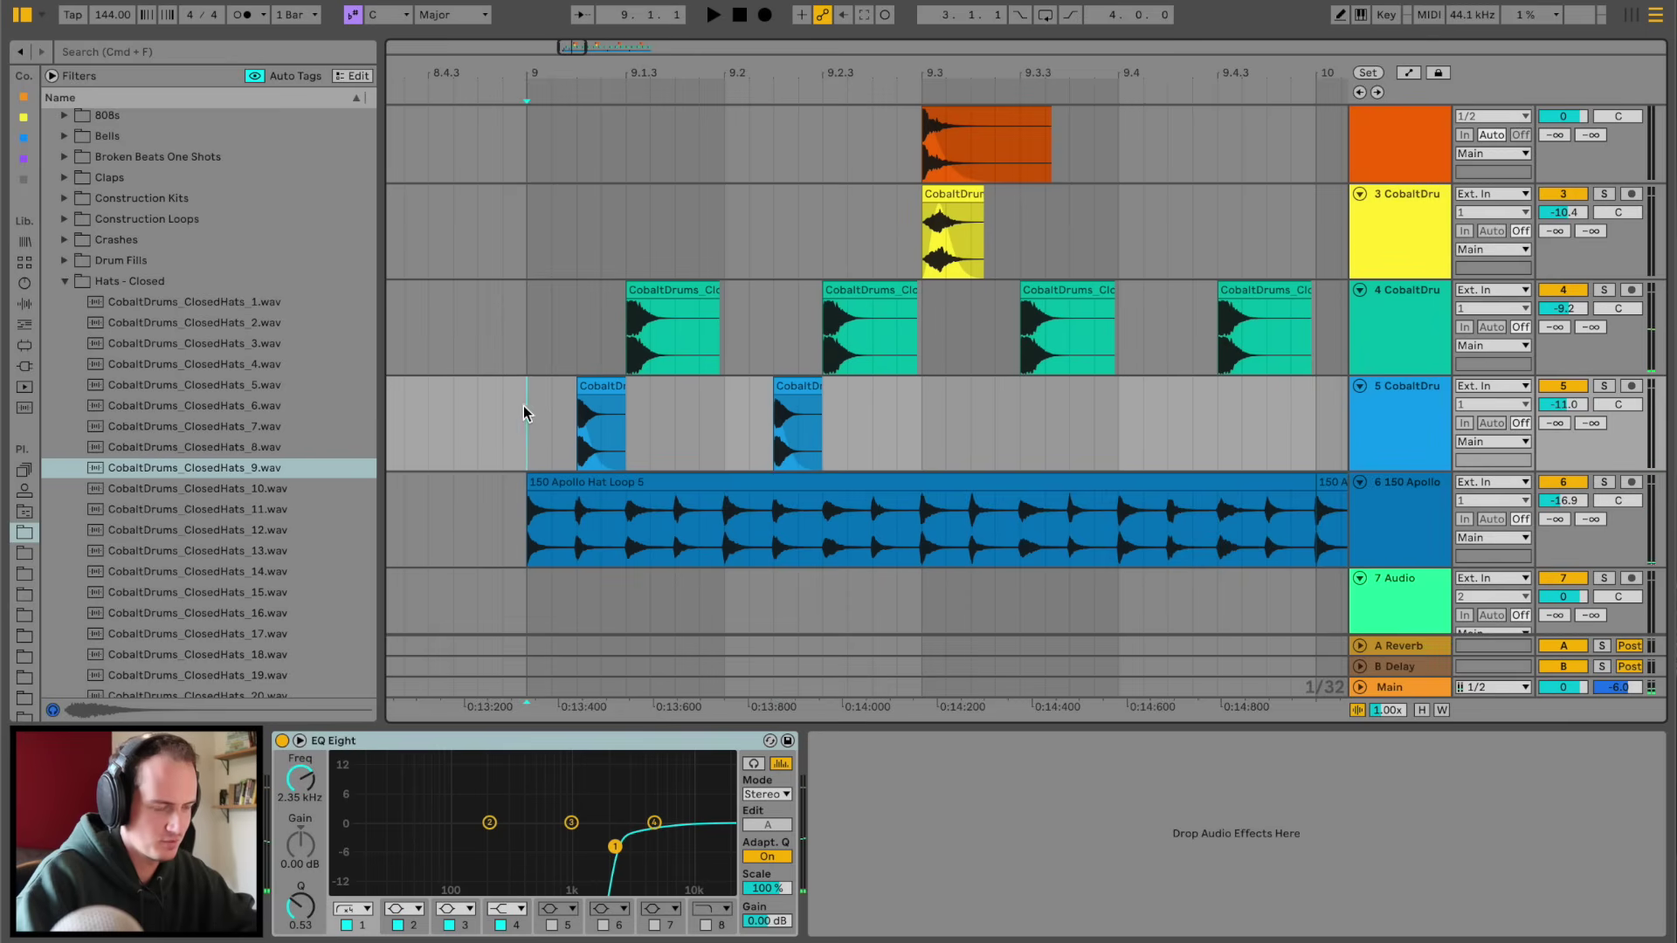
left_click(871, 441)
key("super+v")
left_click(524, 402)
key("space")
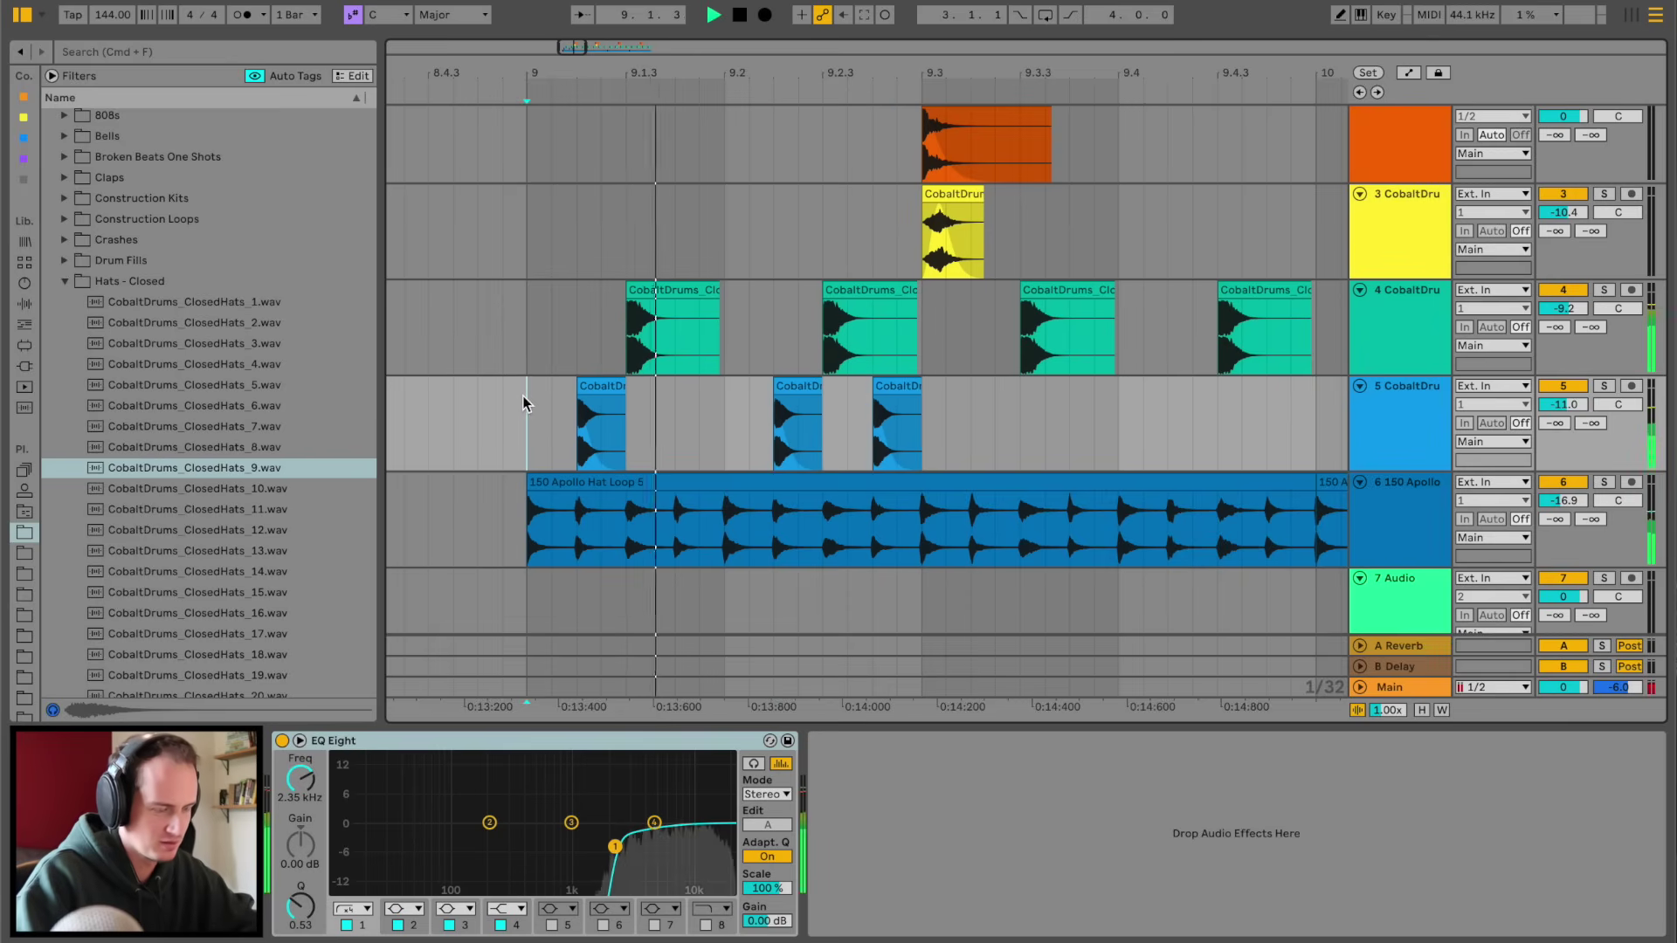
key("space")
key("space")
key("space")
- Copy the ClosedHats_9 hit to 9.3.2 and duplicate the shortened hit at 9.2.4 to form a quick roll
left_click_drag(897, 388, 1005, 395)
left_click(525, 393)
key("space")
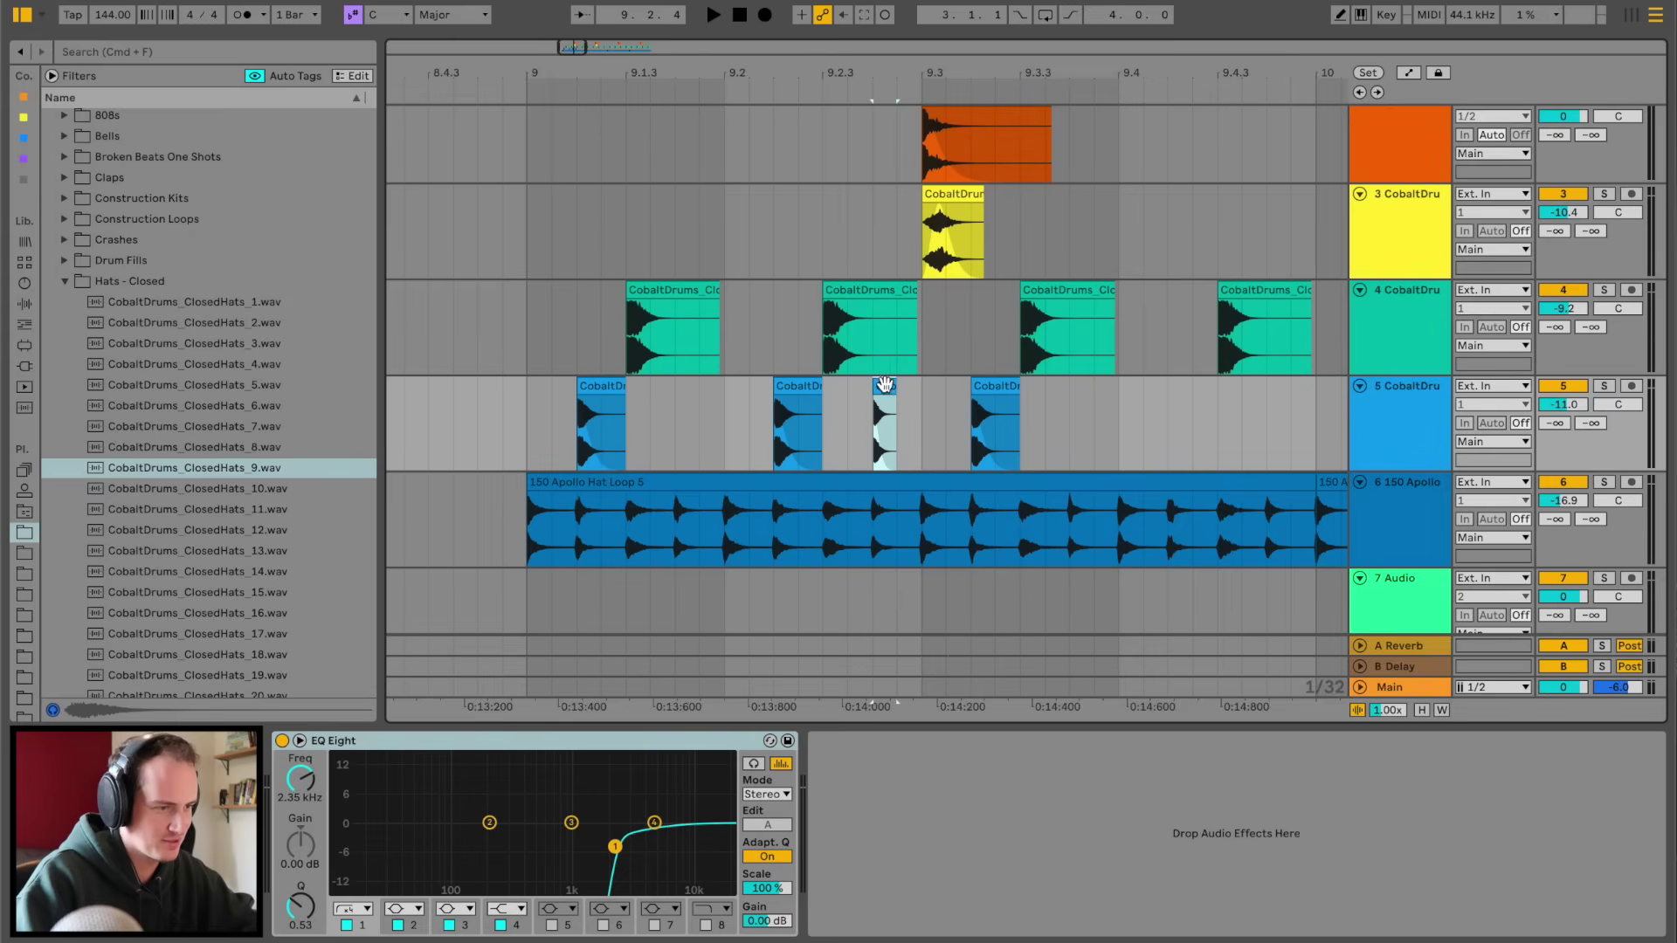
key("super+d")
left_click(525, 393)
key("space")
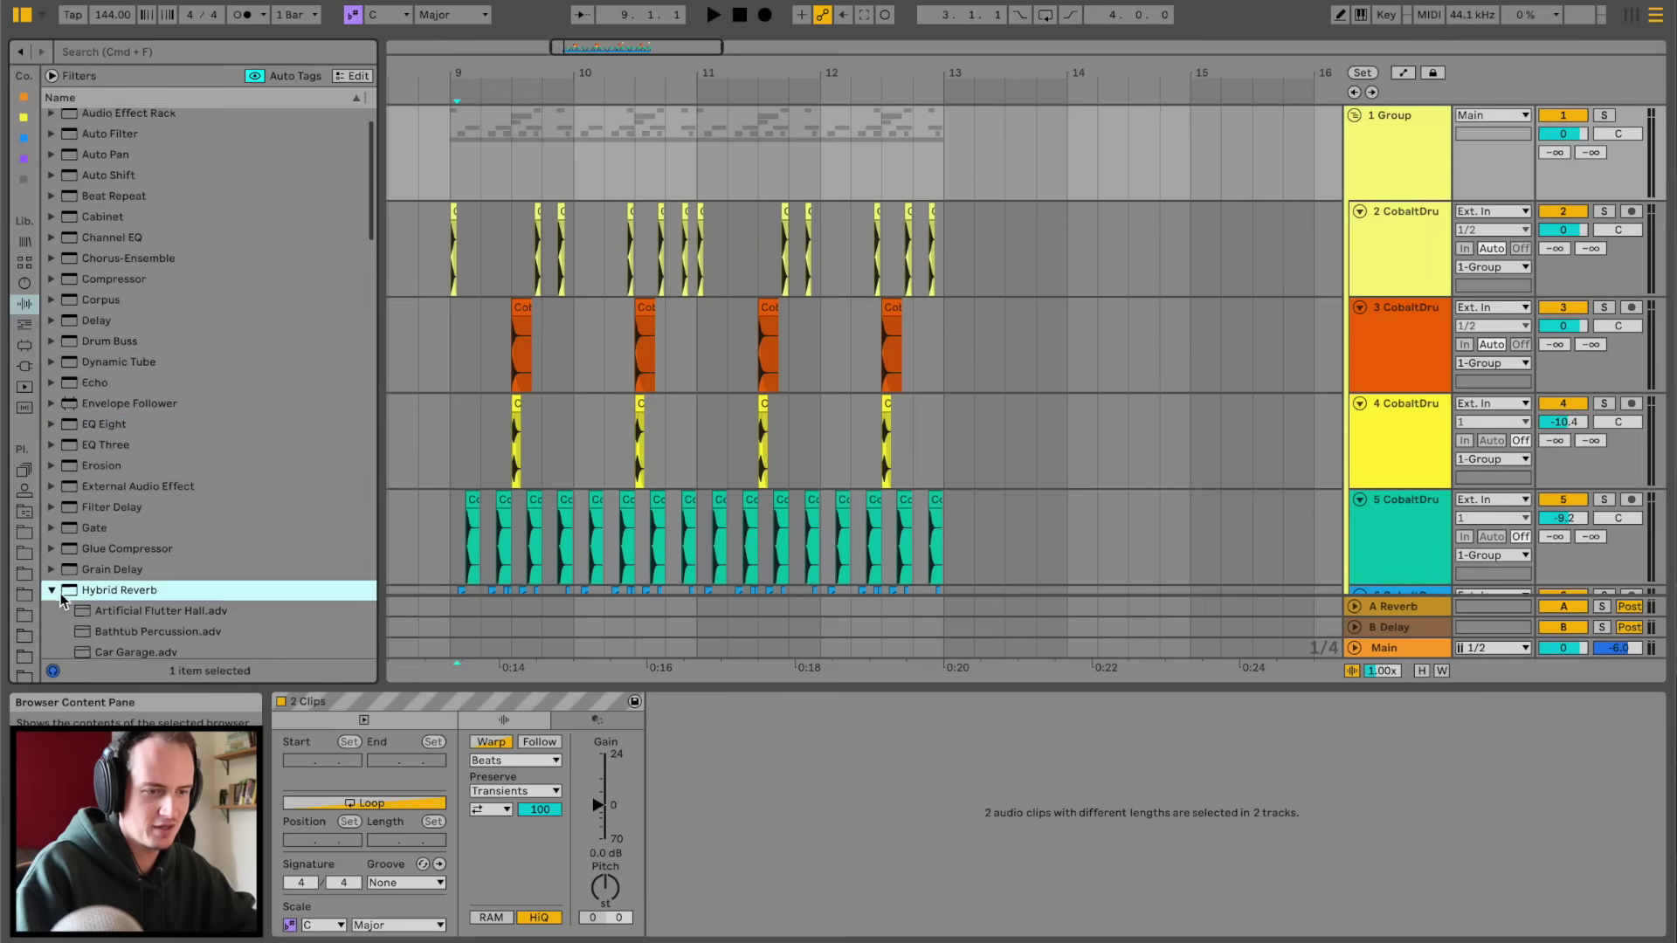
- Add Hybrid Reverb to the drum group with a 290 ms decay and a 1.22 kHz low cut in its EQ
key("Right")
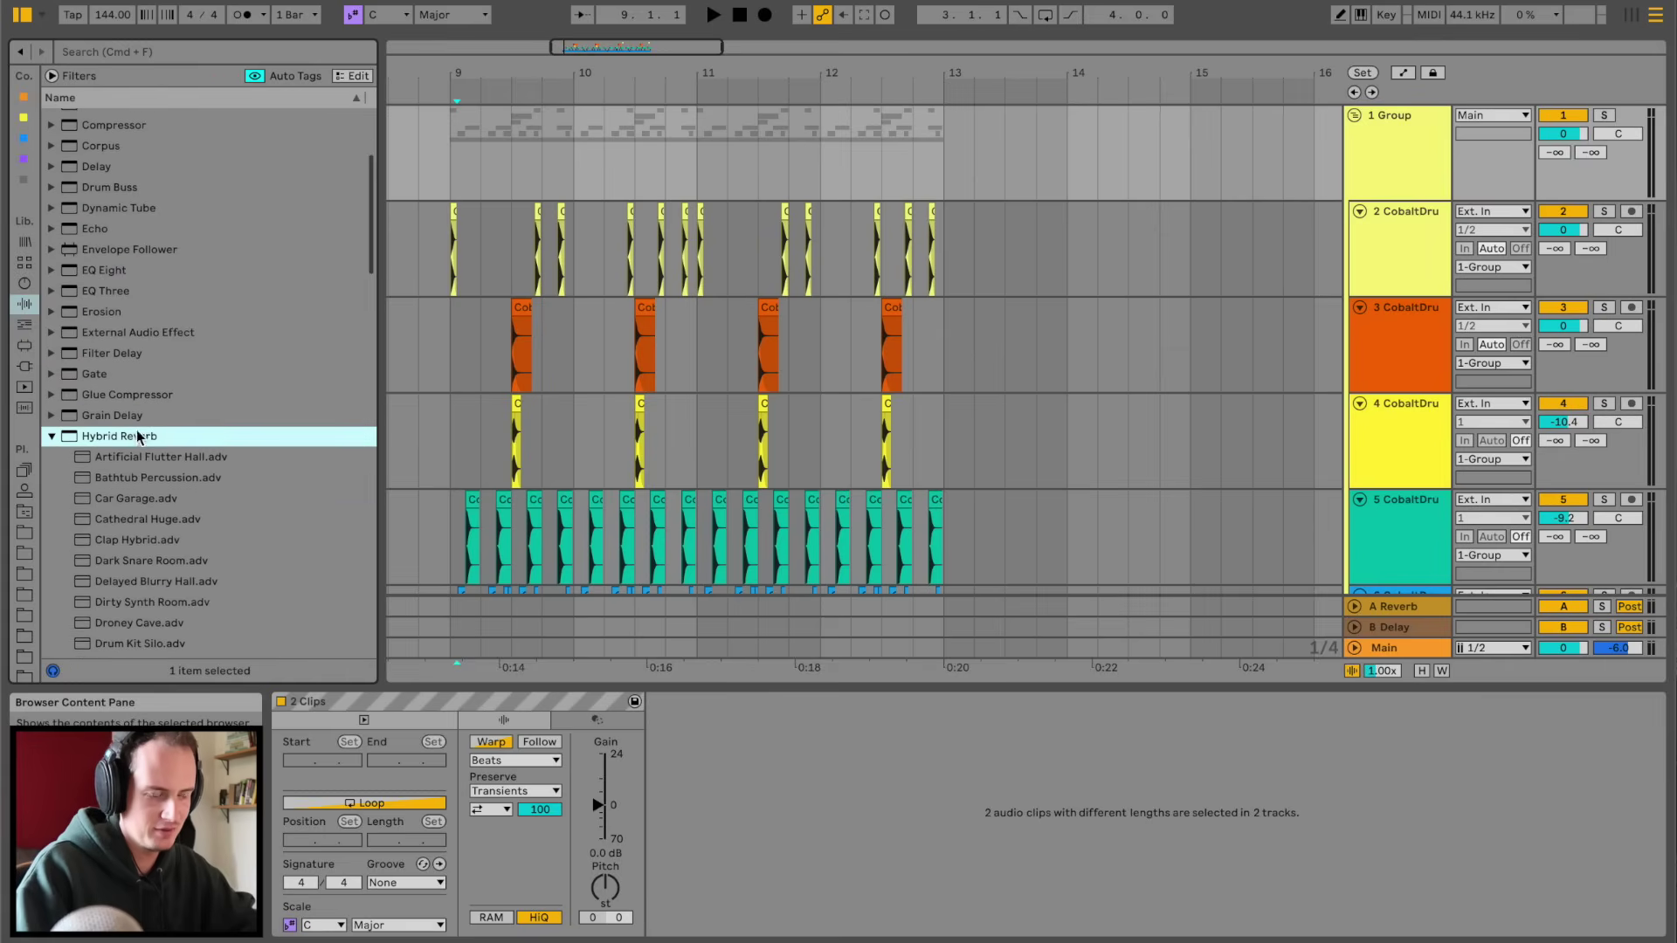
key("Return")
key("space")
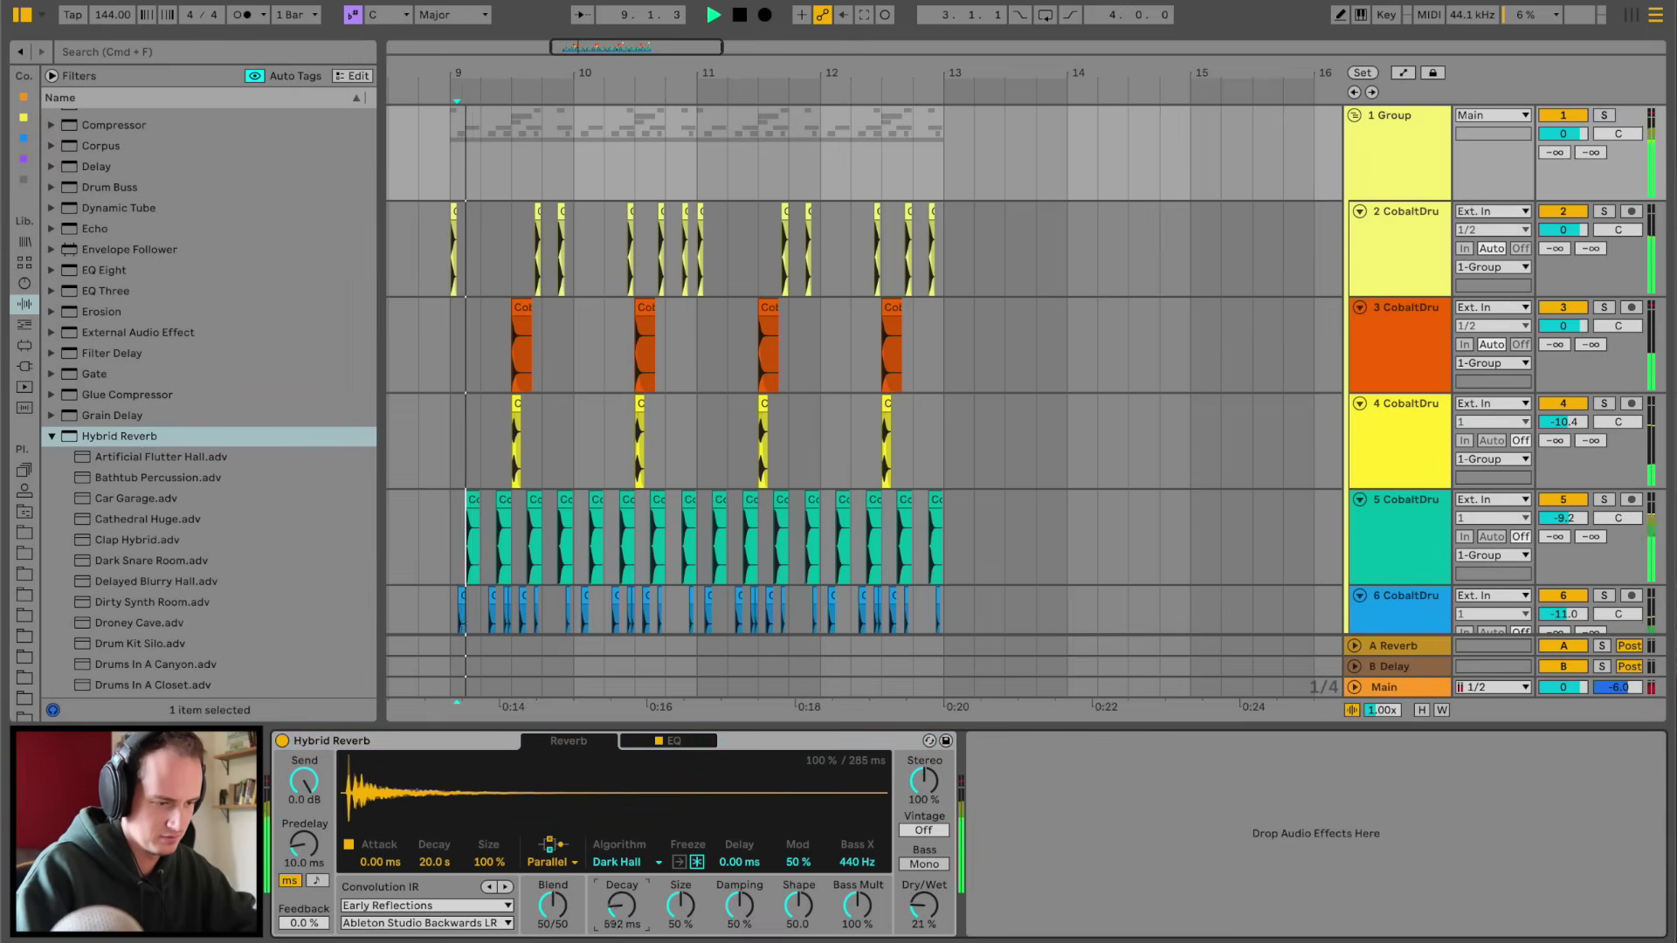
left_click_drag(622, 906, 622, 939)
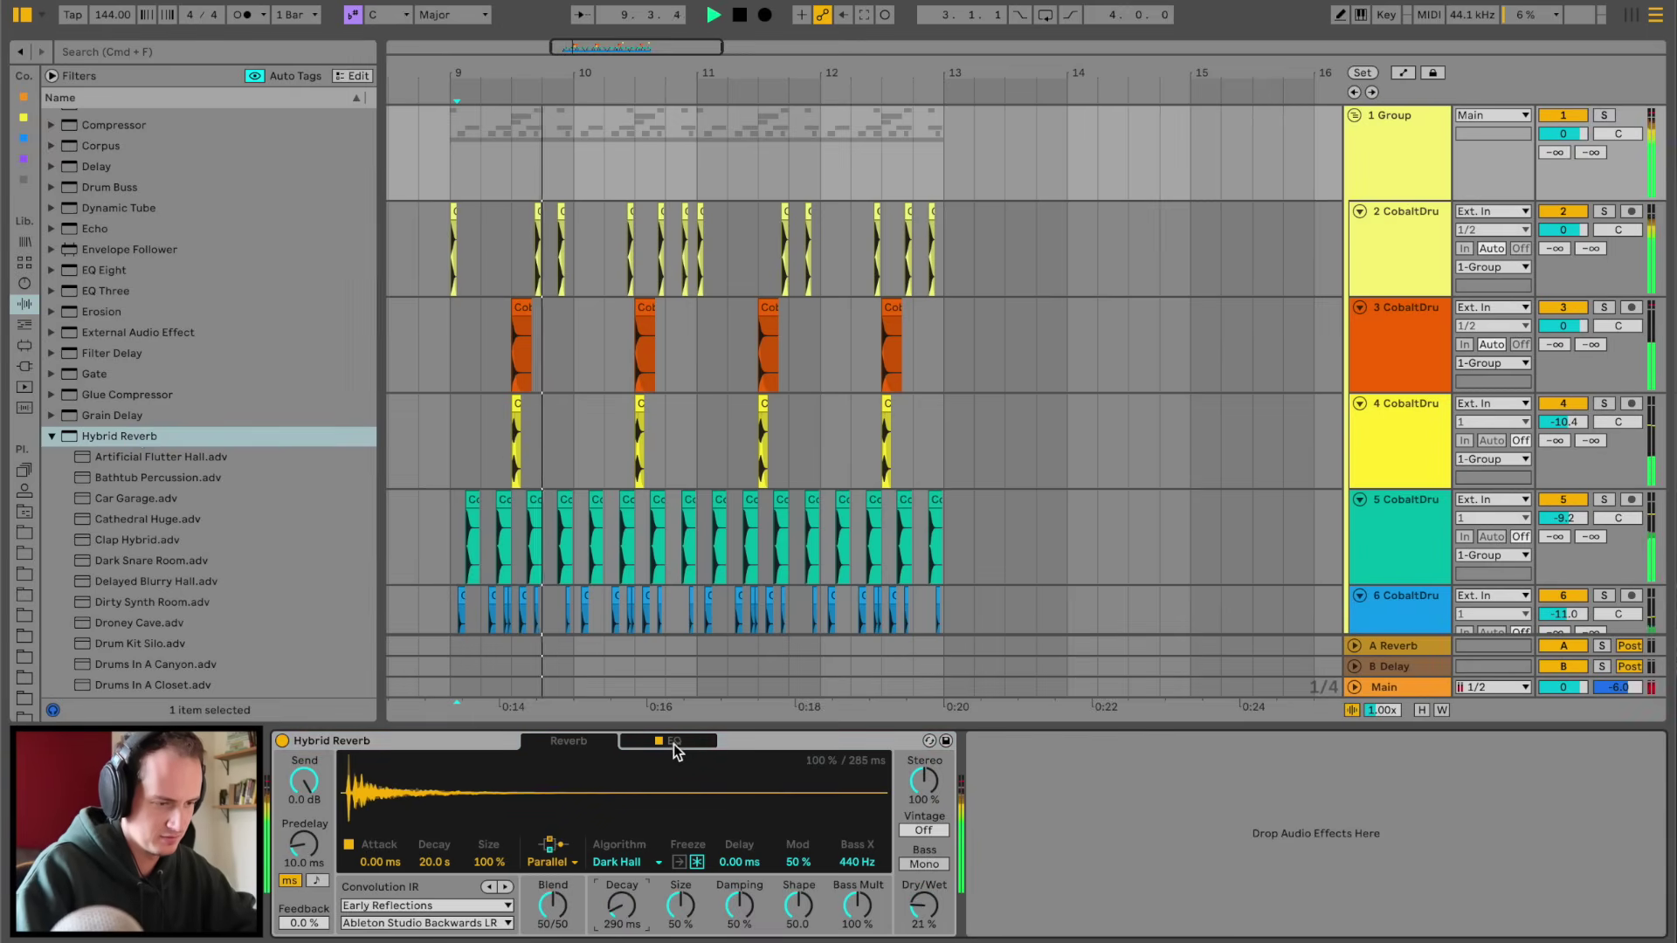
left_click(673, 745)
left_click_drag(536, 816, 665, 889)
- Add Roar after the Hybrid Reverb on the drum group and set its Amount to 7.9% during playback
left_click(51, 435)
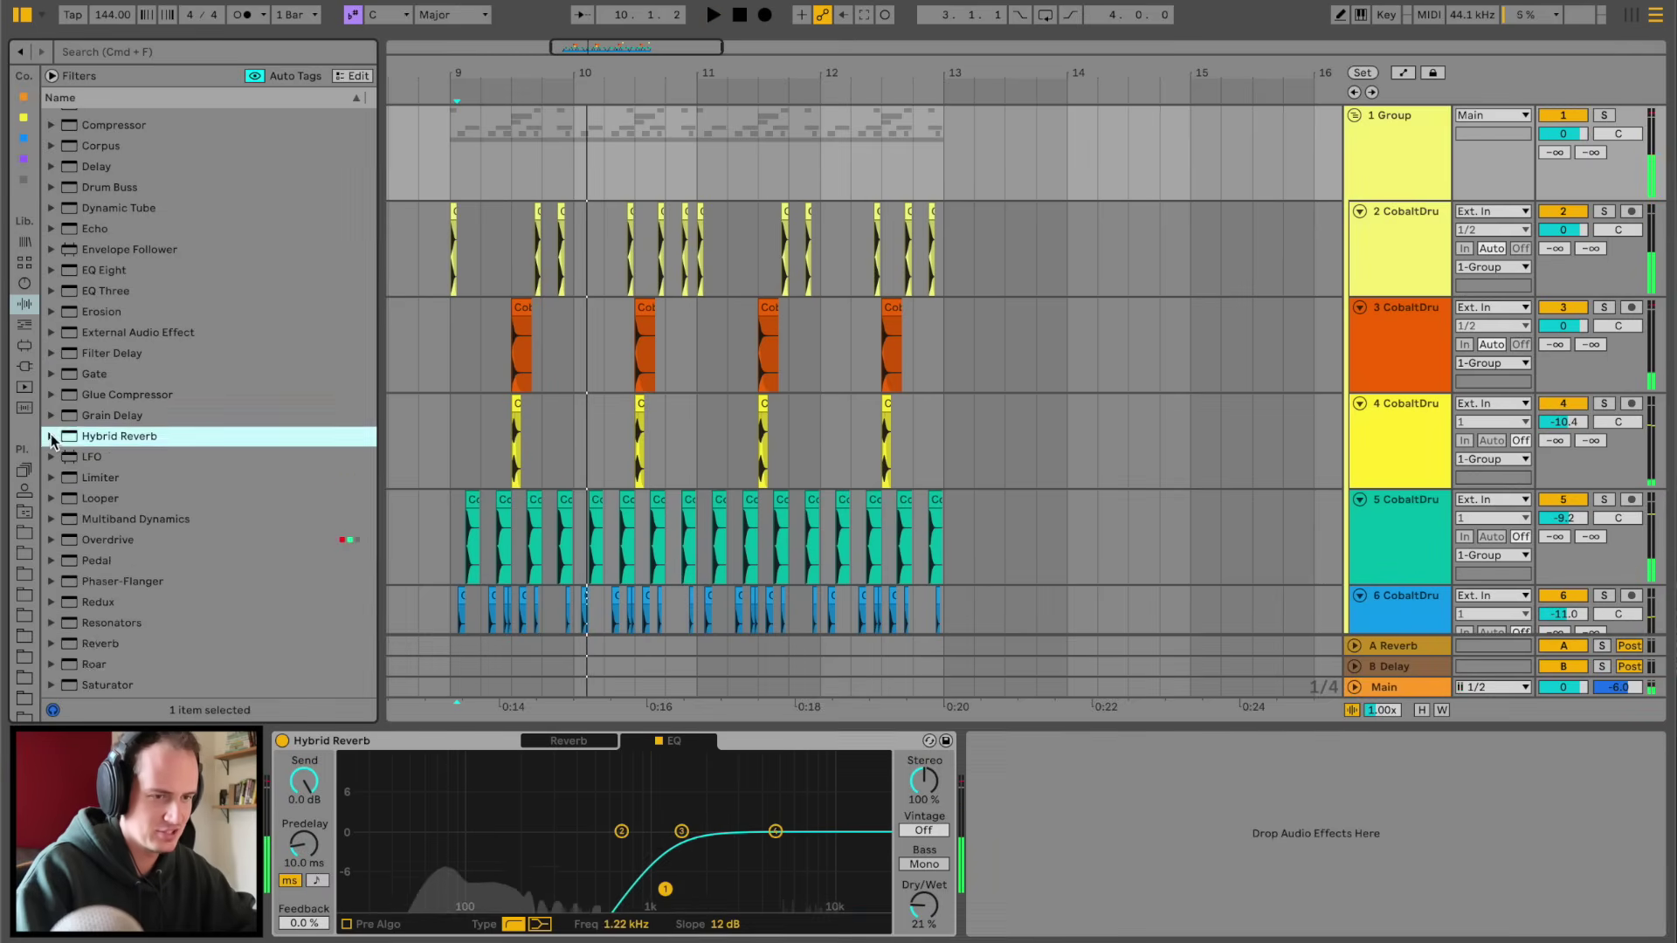
scroll(51, 433, "down", 5)
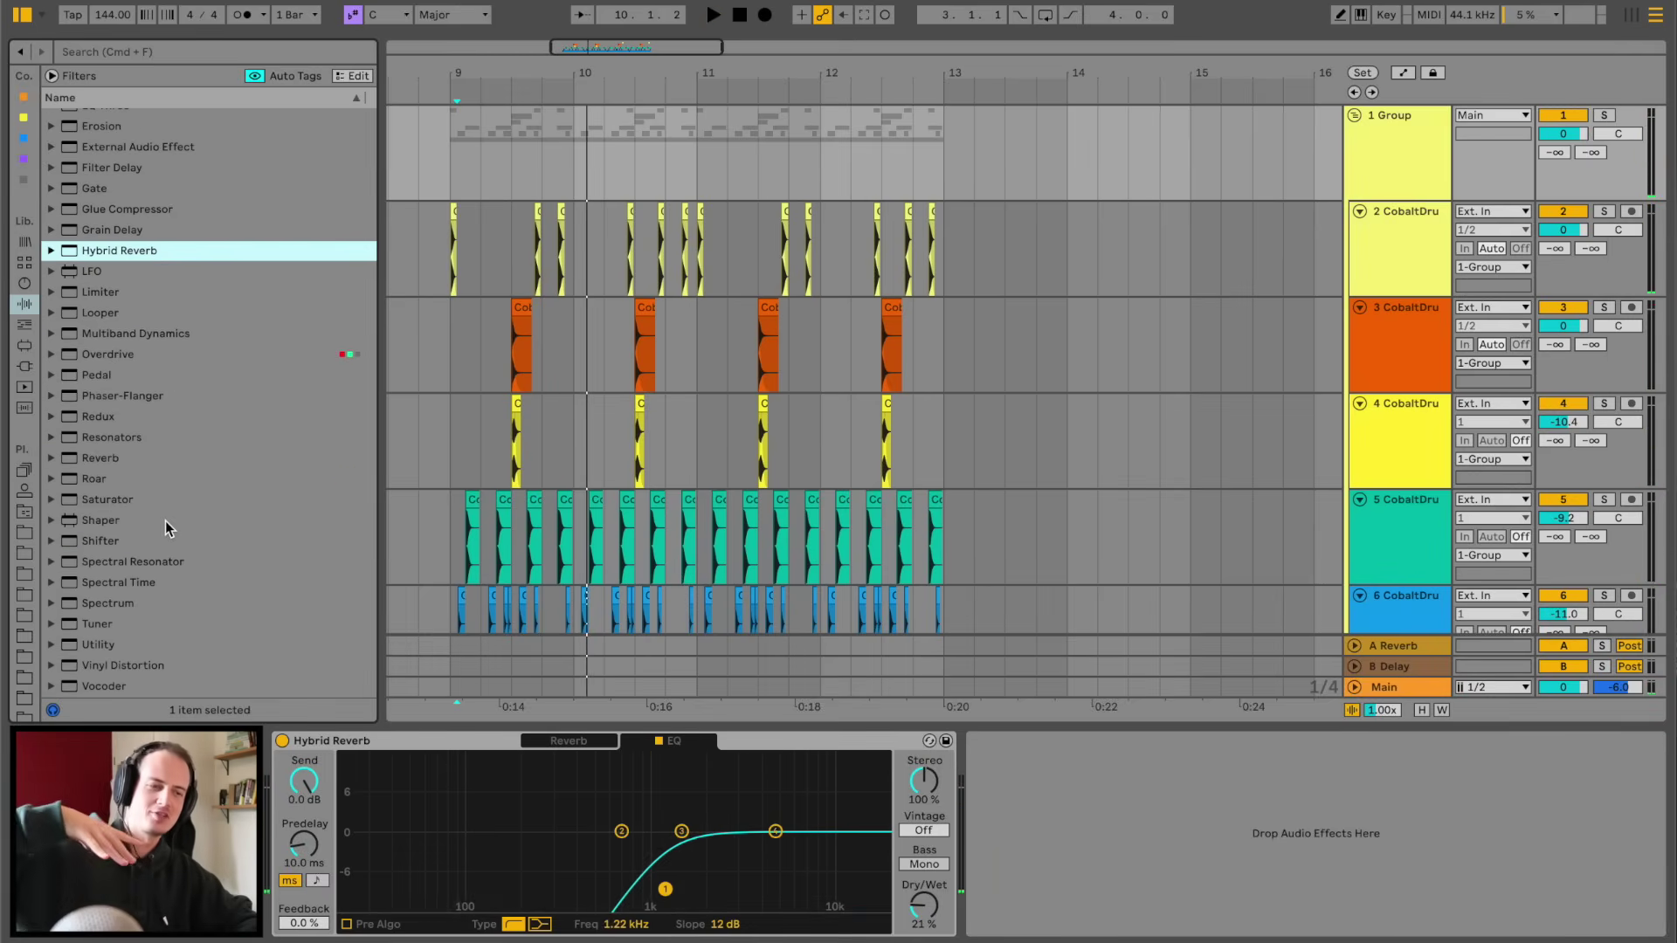
left_click(569, 740)
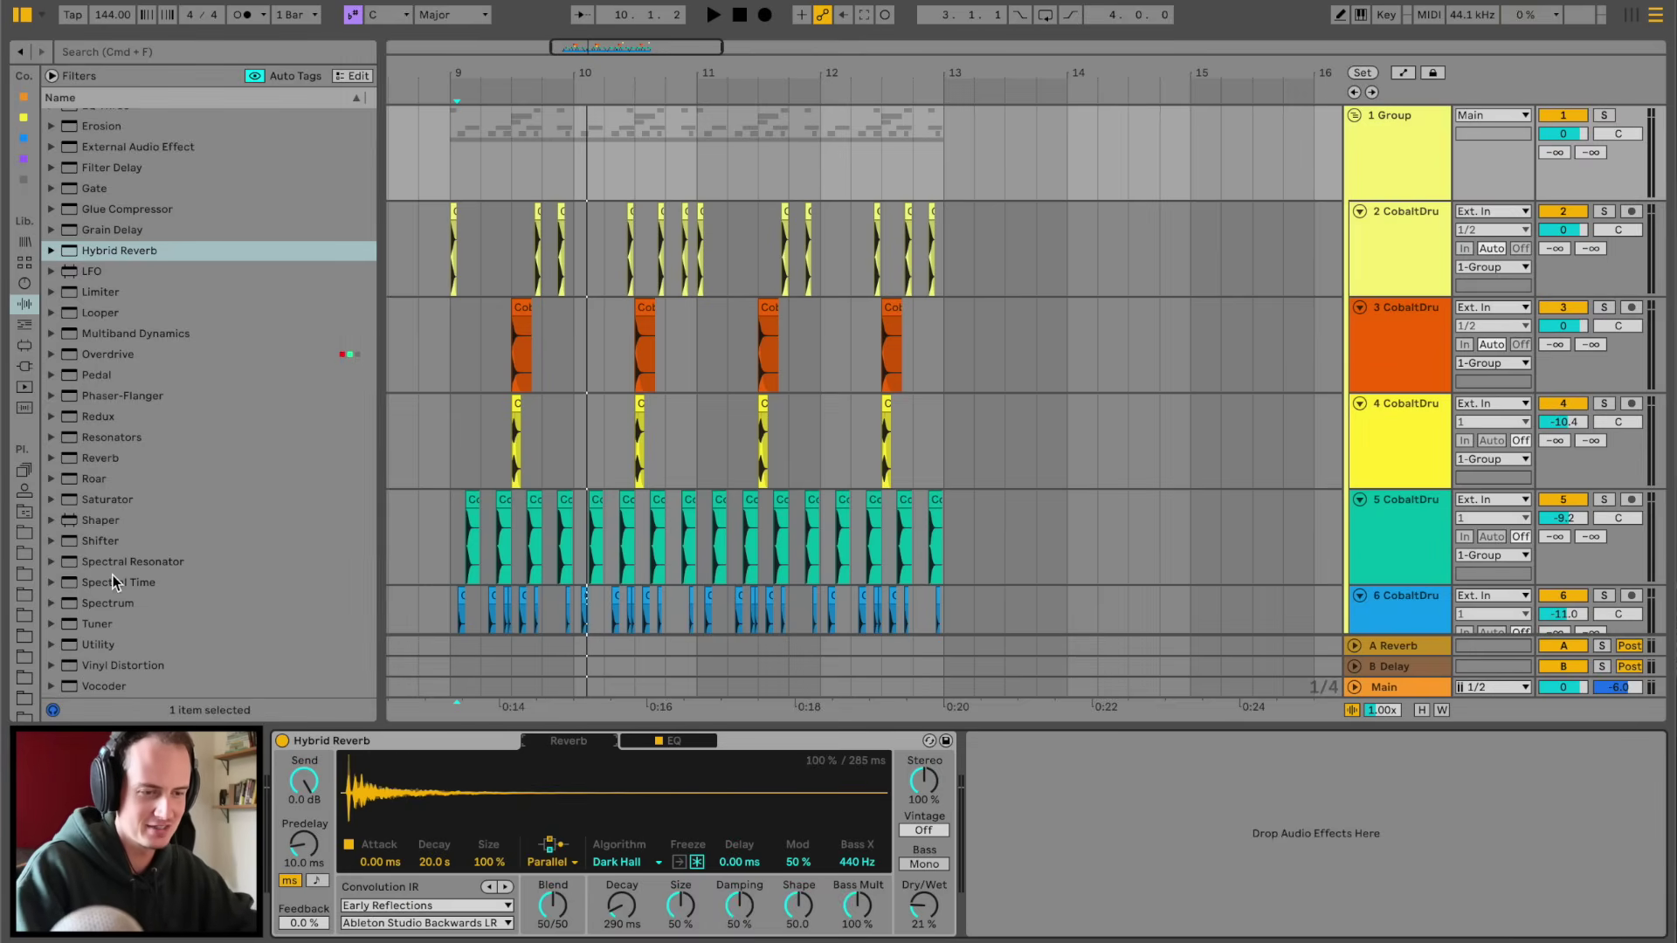
double_click(93, 479)
key("space")
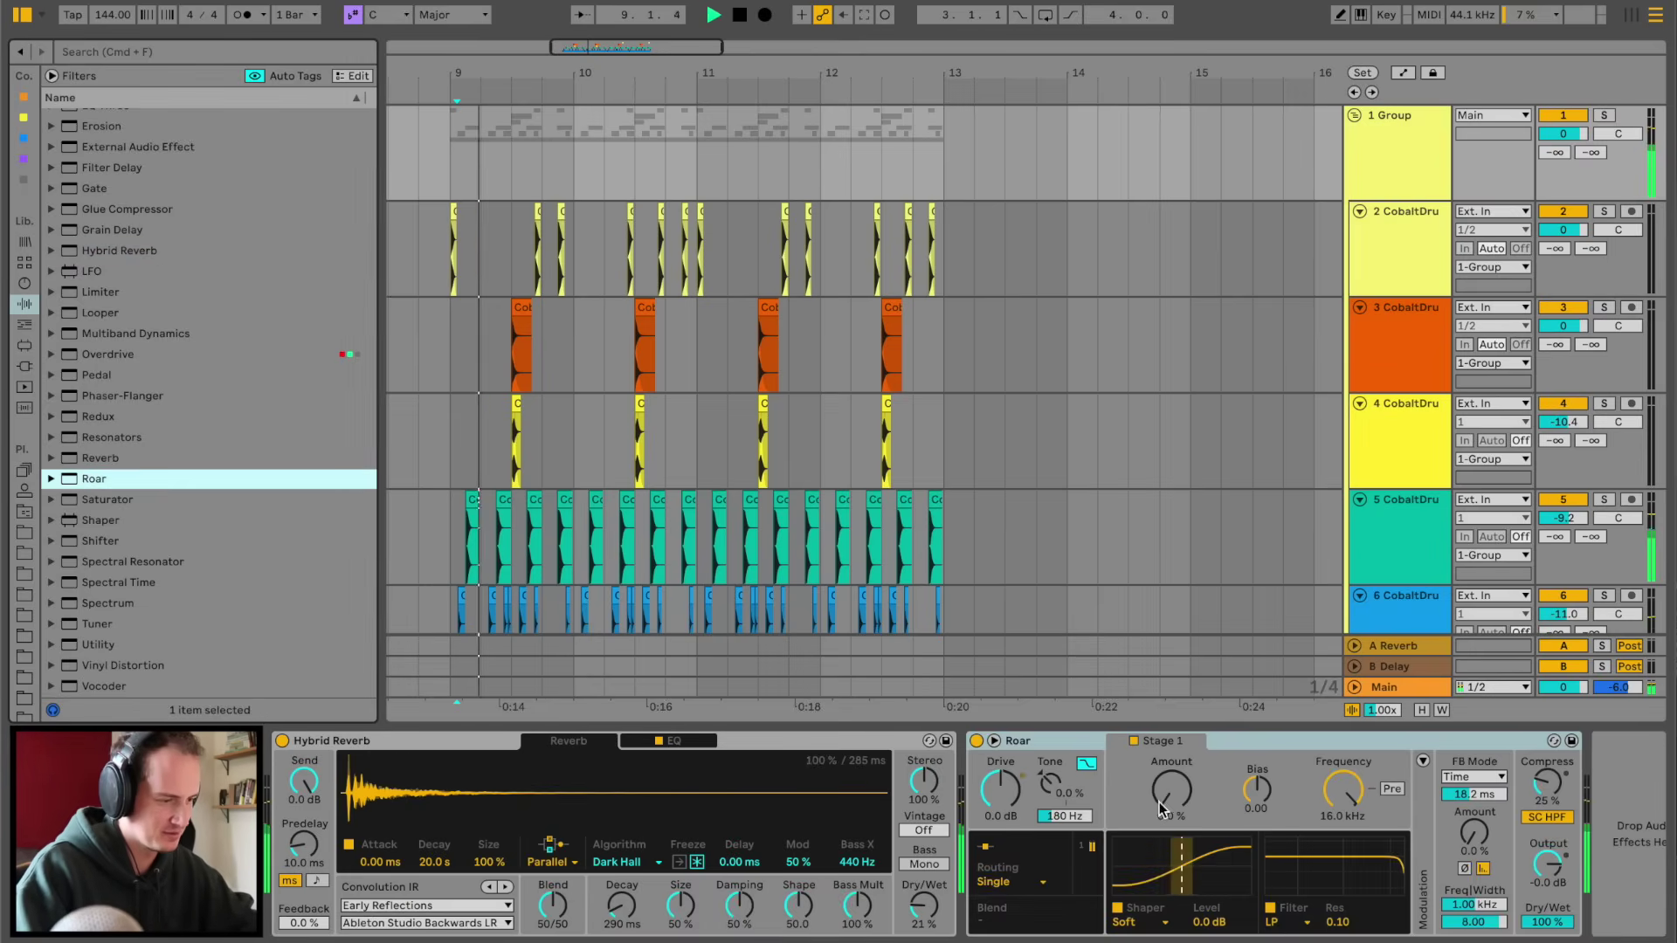
left_click_drag(1161, 808, 1162, 795)
left_click(445, 139)
- Rename the group track as Drums
type("D")
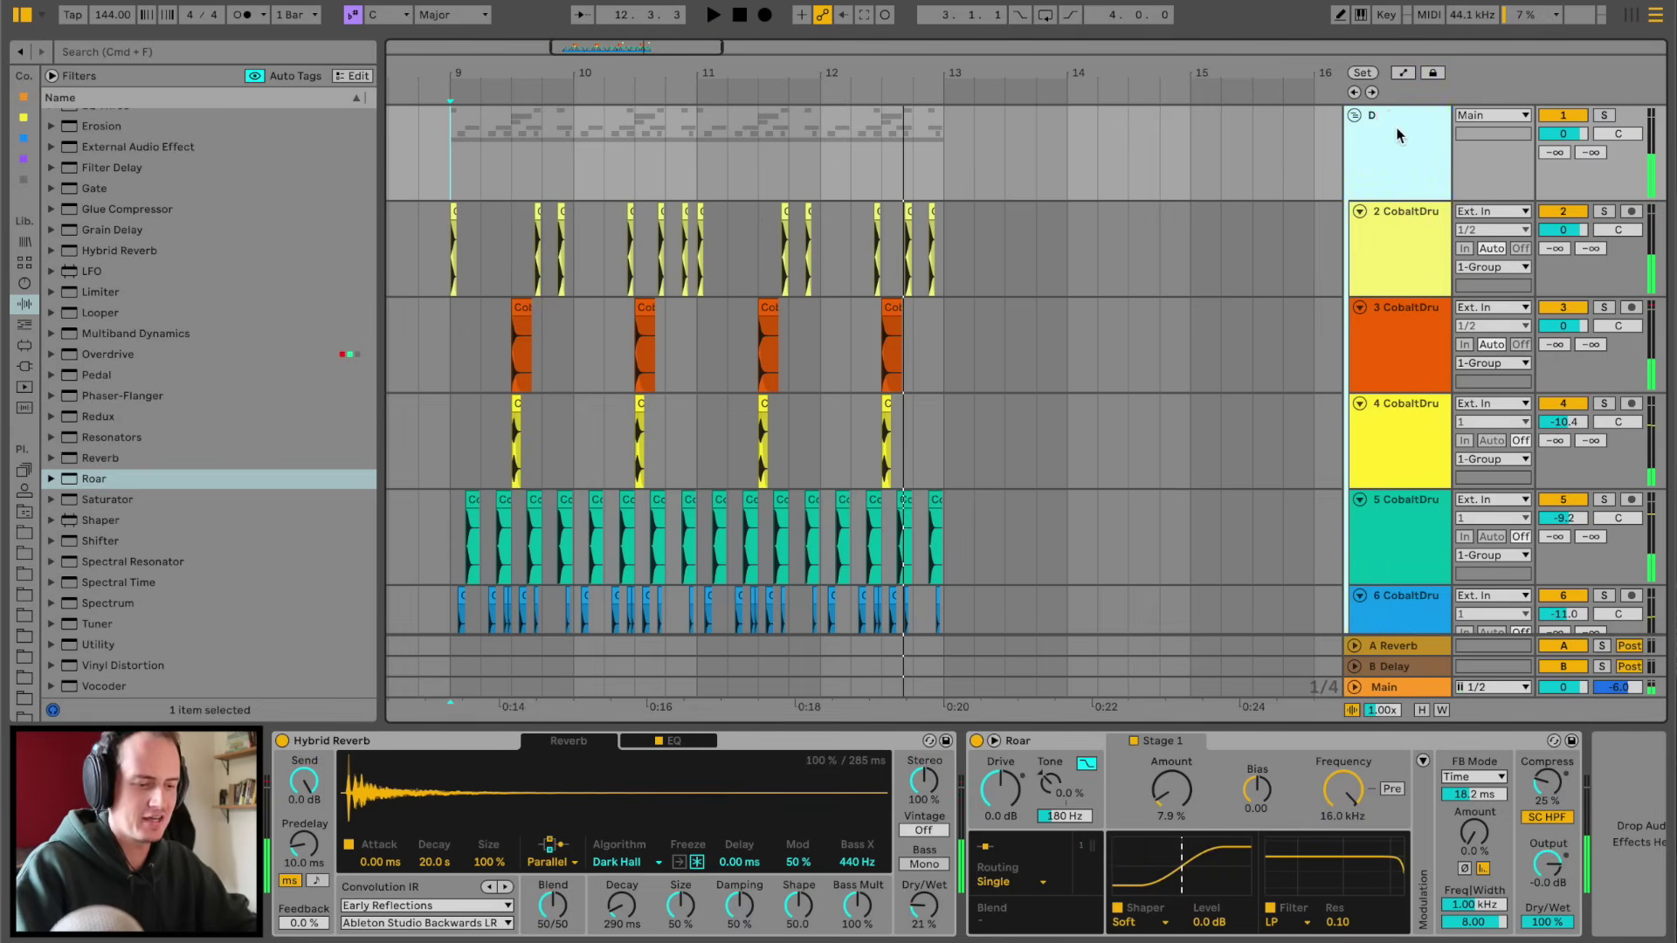
type("ru,")
key("Return")
key("super+r")
key("Right")
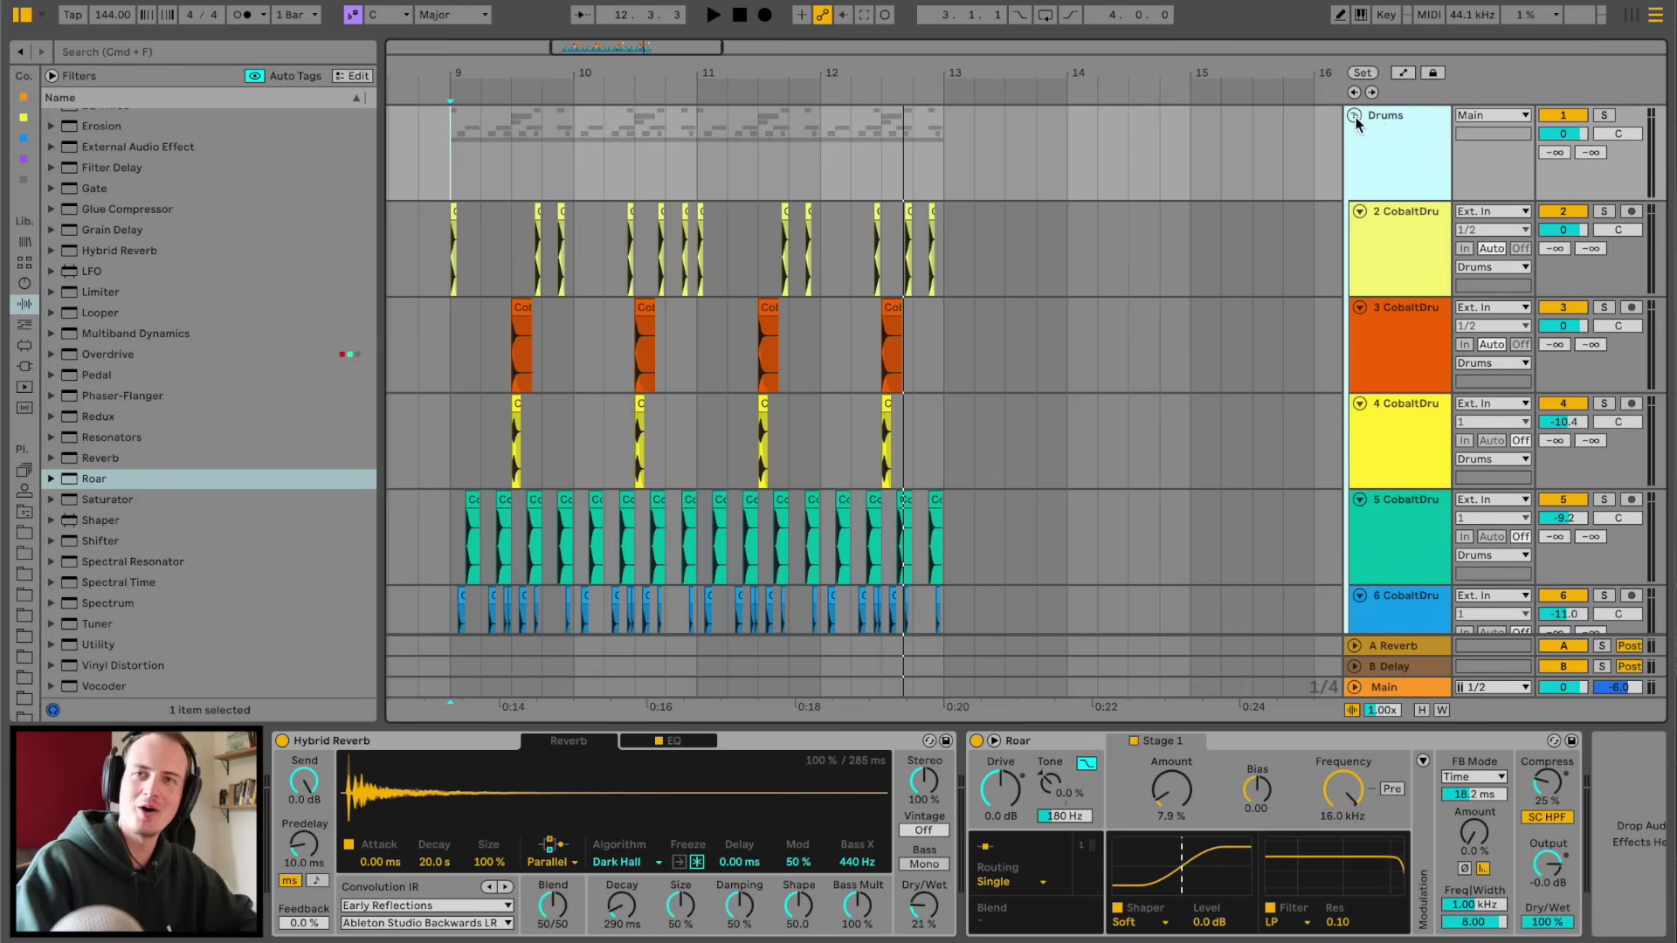
- Collapse the Drums group and load Serum 2 on a new track
left_click(1354, 116)
left_click(1415, 168)
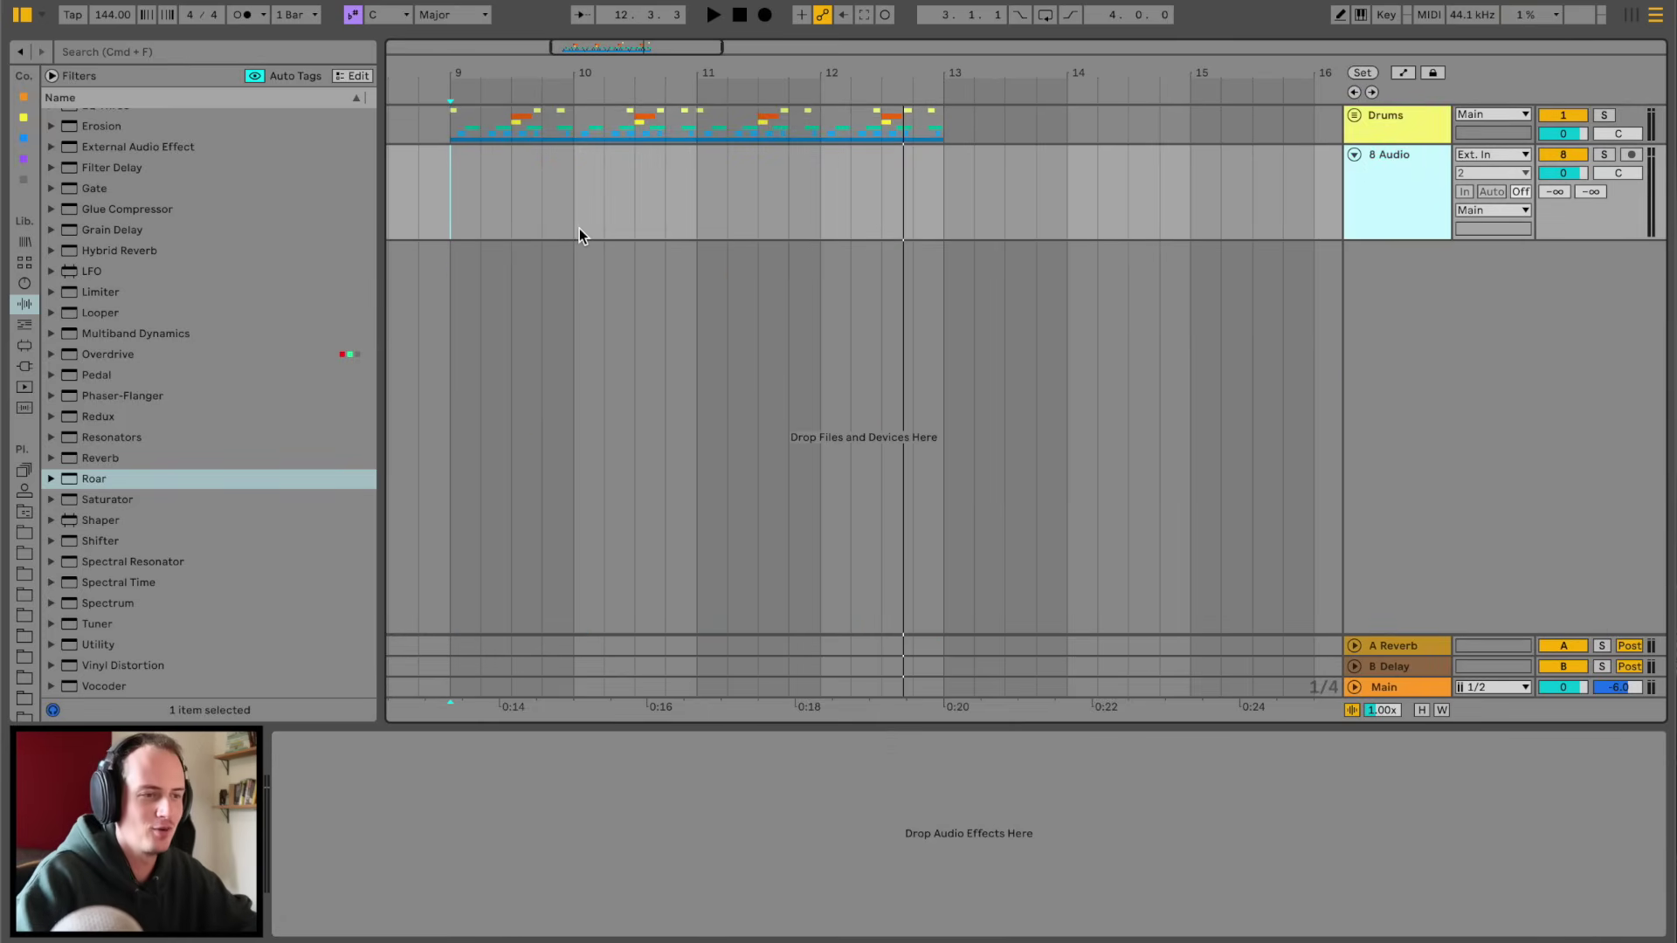
left_click_drag(489, 65, 491, 52)
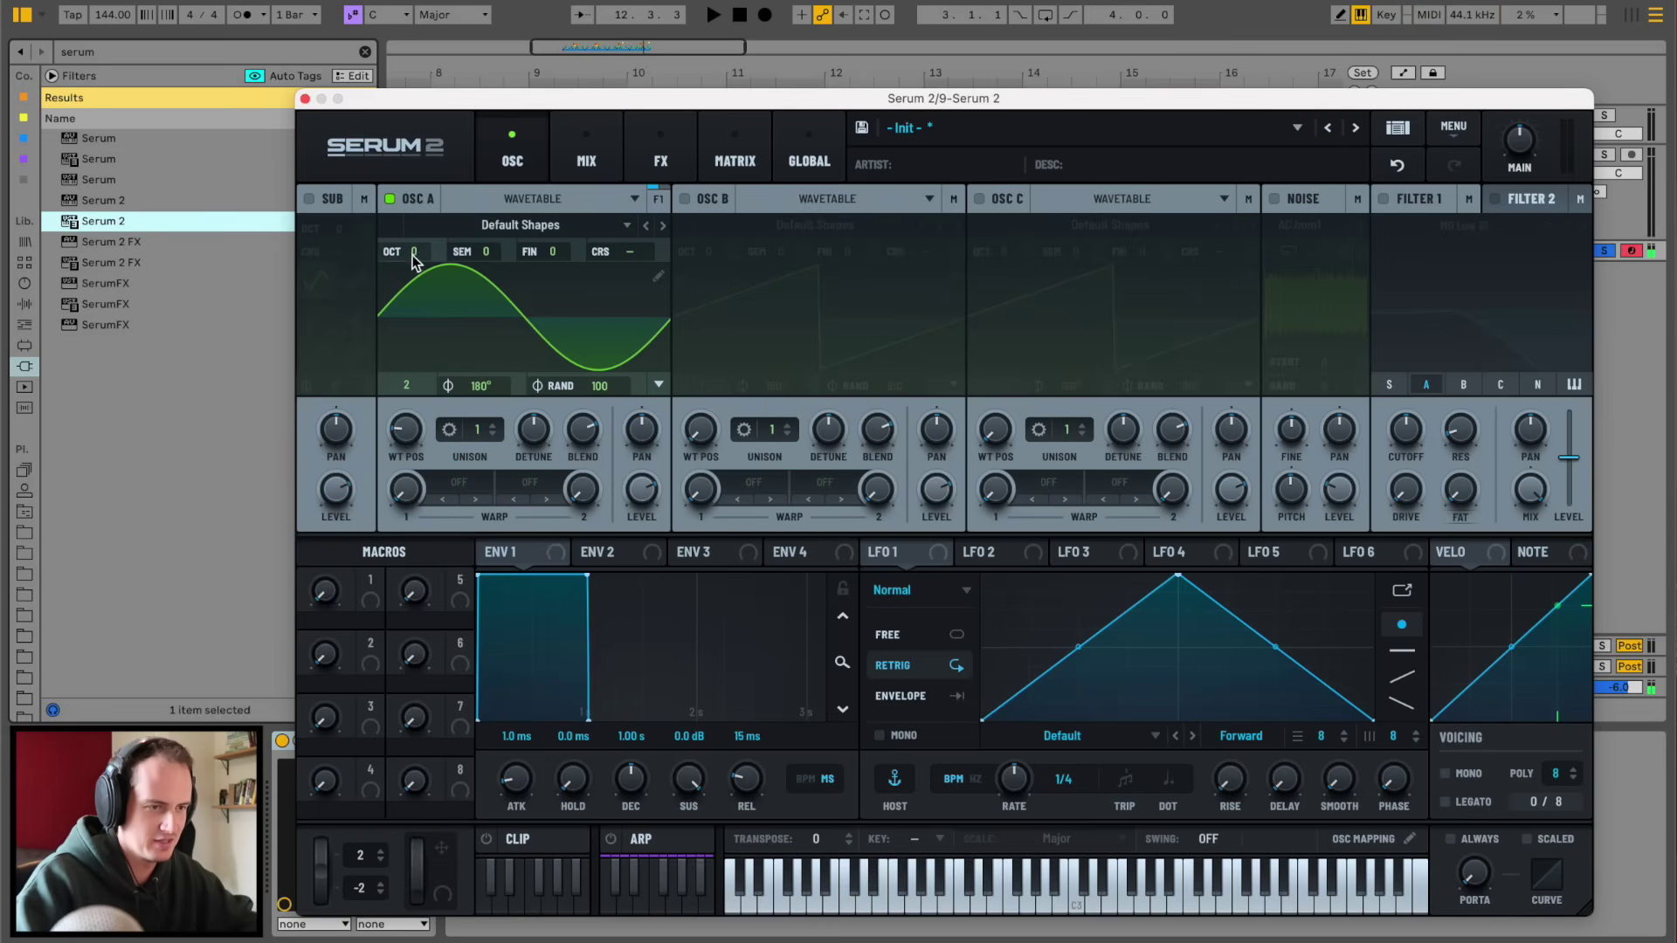
- Set oscillator A to -2 octaves with random phase 0, and modulate its level about 65% with an early-peaking LFO 1 at 1/16
left_click_drag(411, 253, 413, 291)
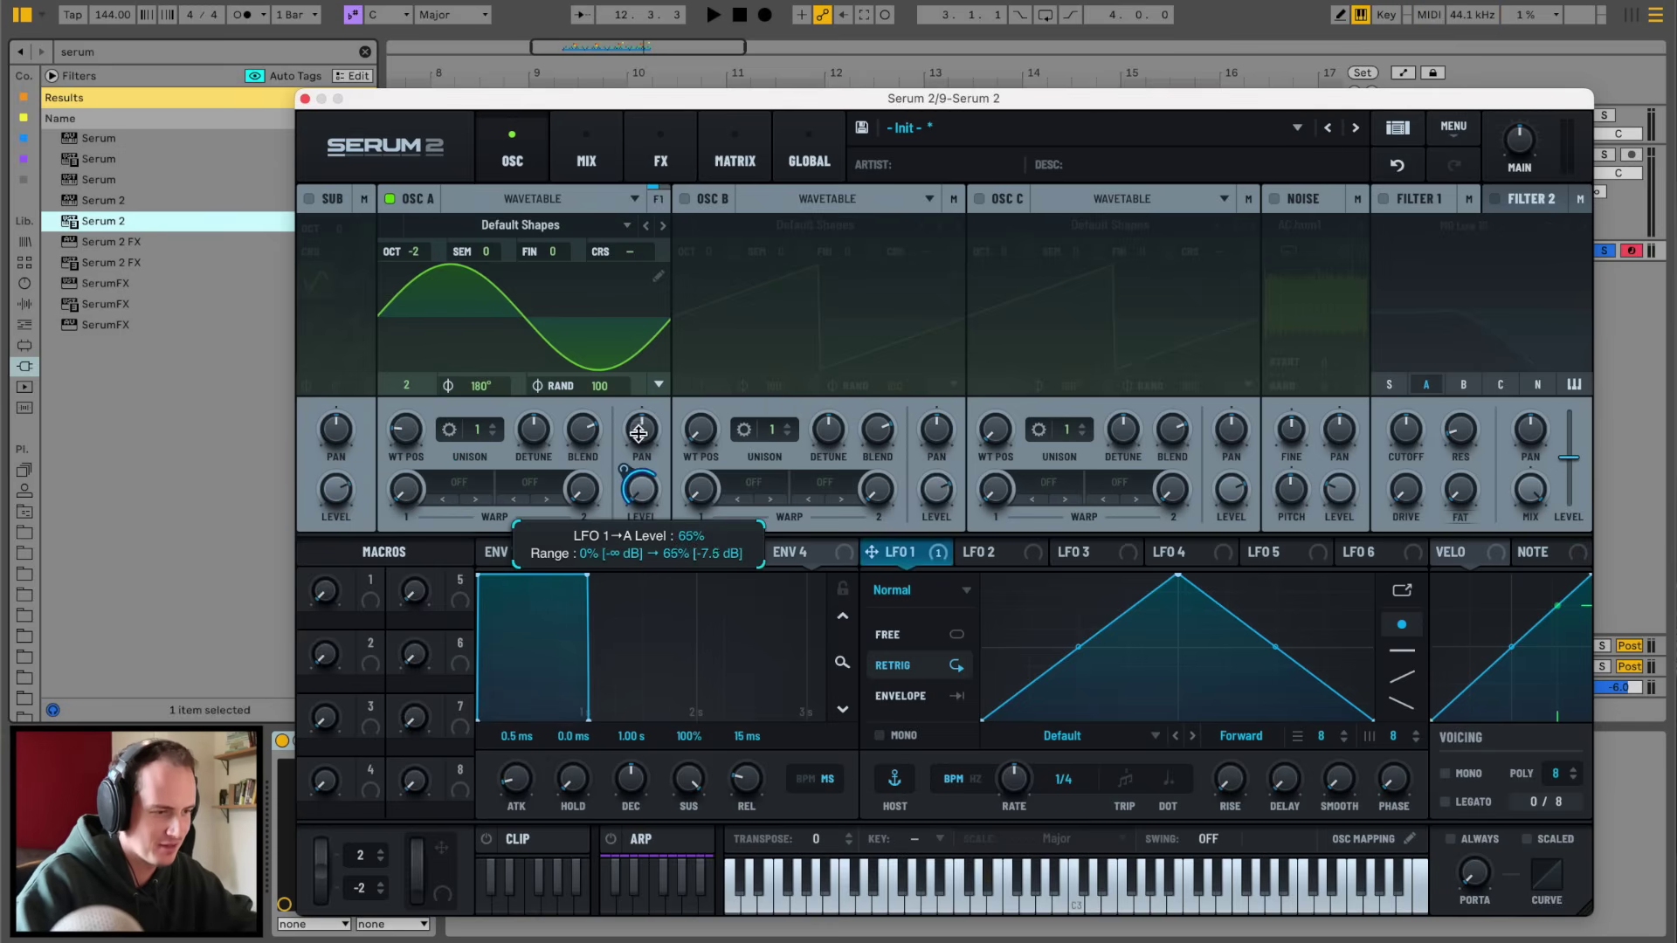
left_click_drag(640, 436, 644, 434)
left_click_drag(1179, 574, 1060, 576)
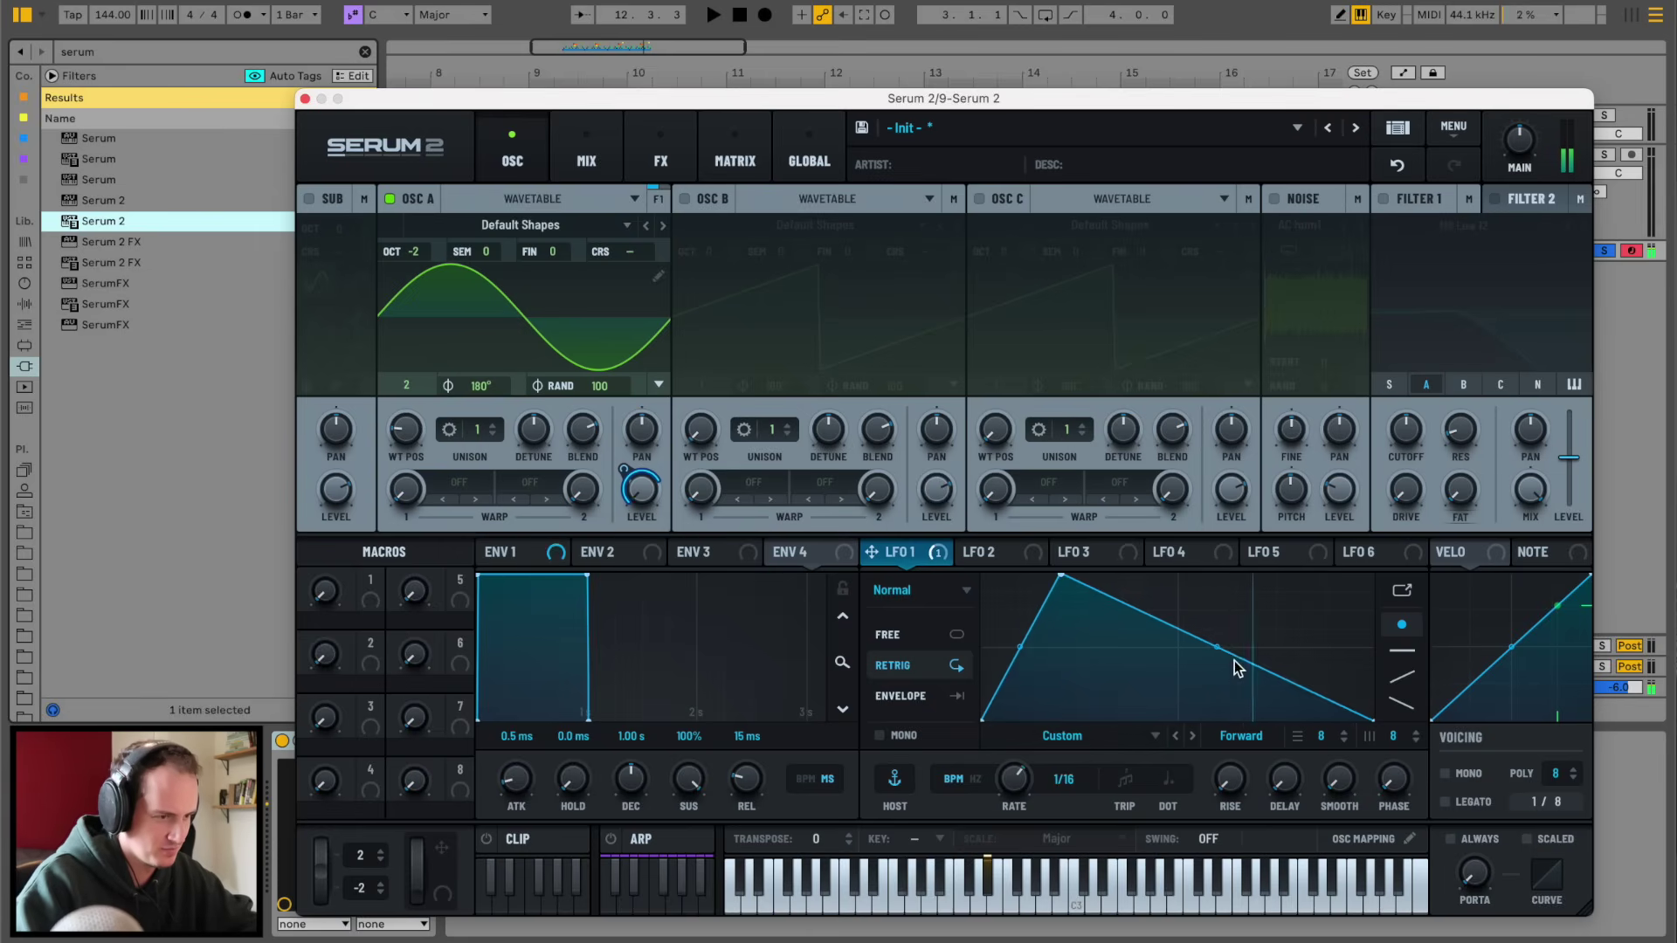
left_click_drag(495, 386, 494, 425)
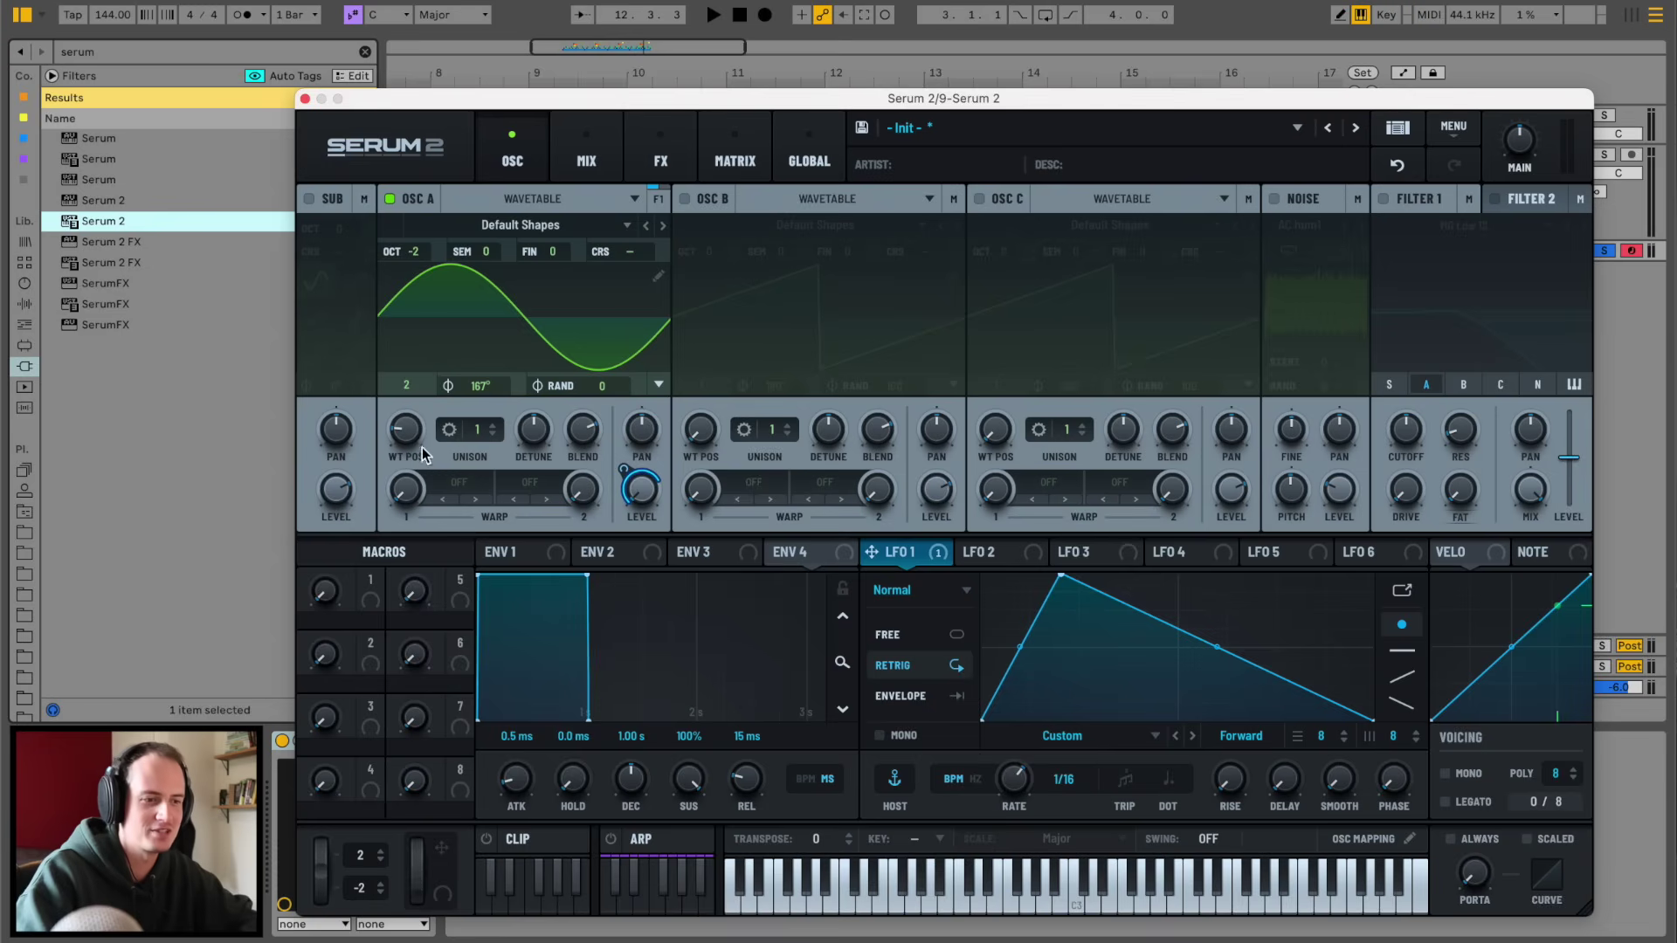
key("e")
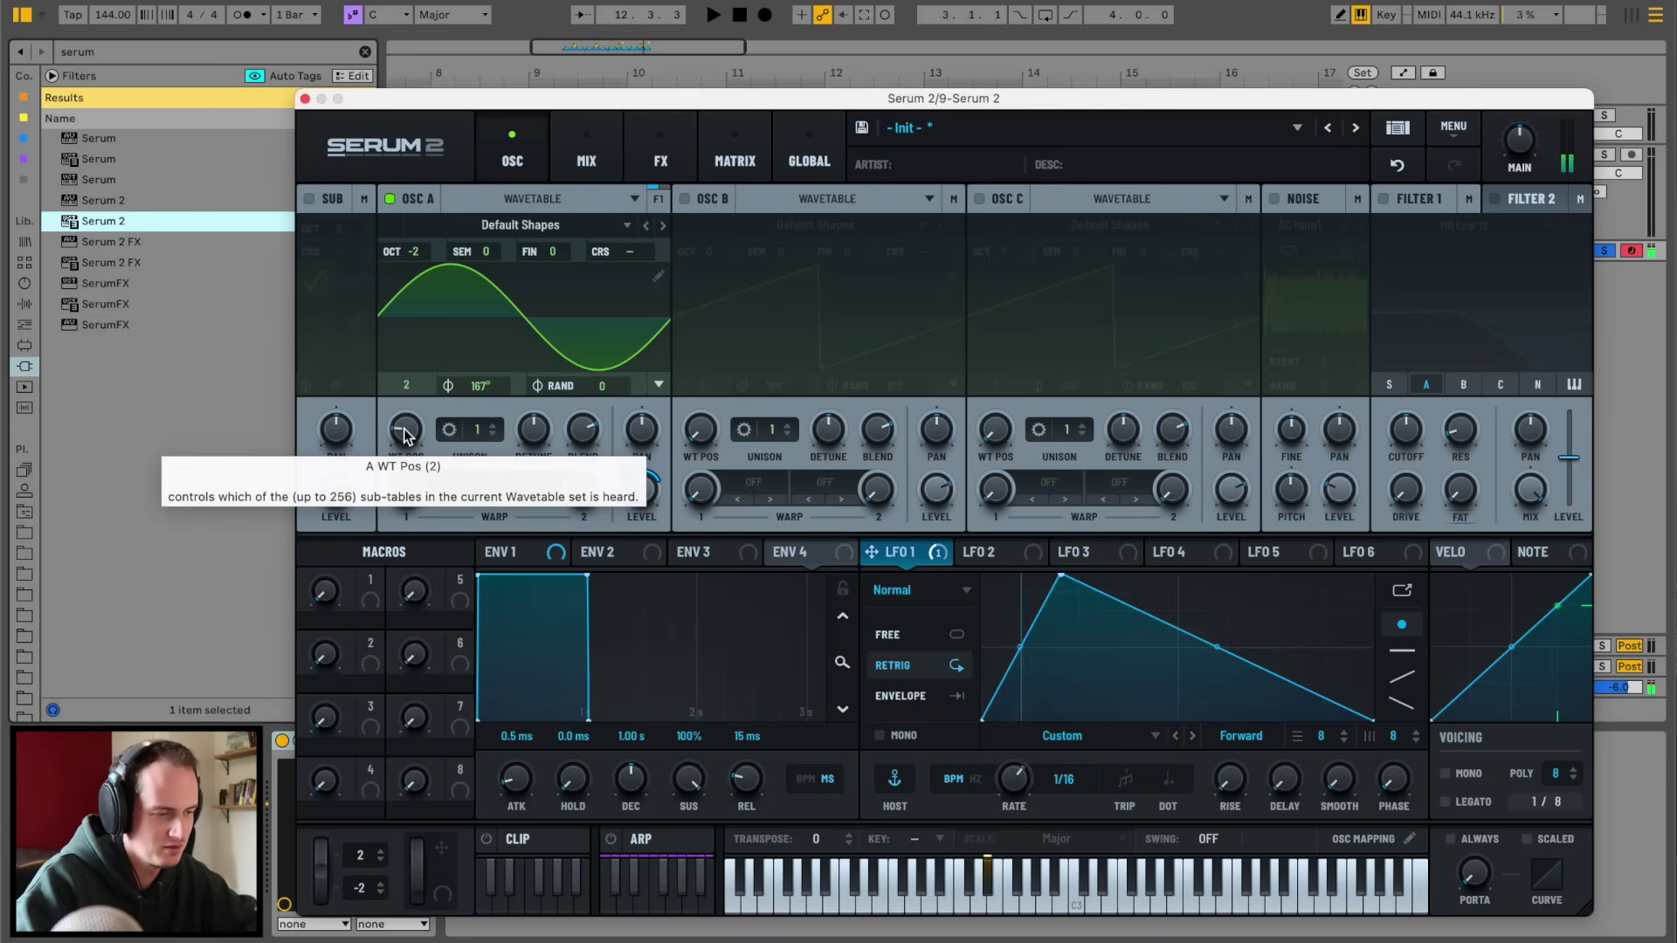
- Shape LFO 2 into a short triangular spike that falls to zero within the first third of its 1/16 cycle
left_click(1000, 554)
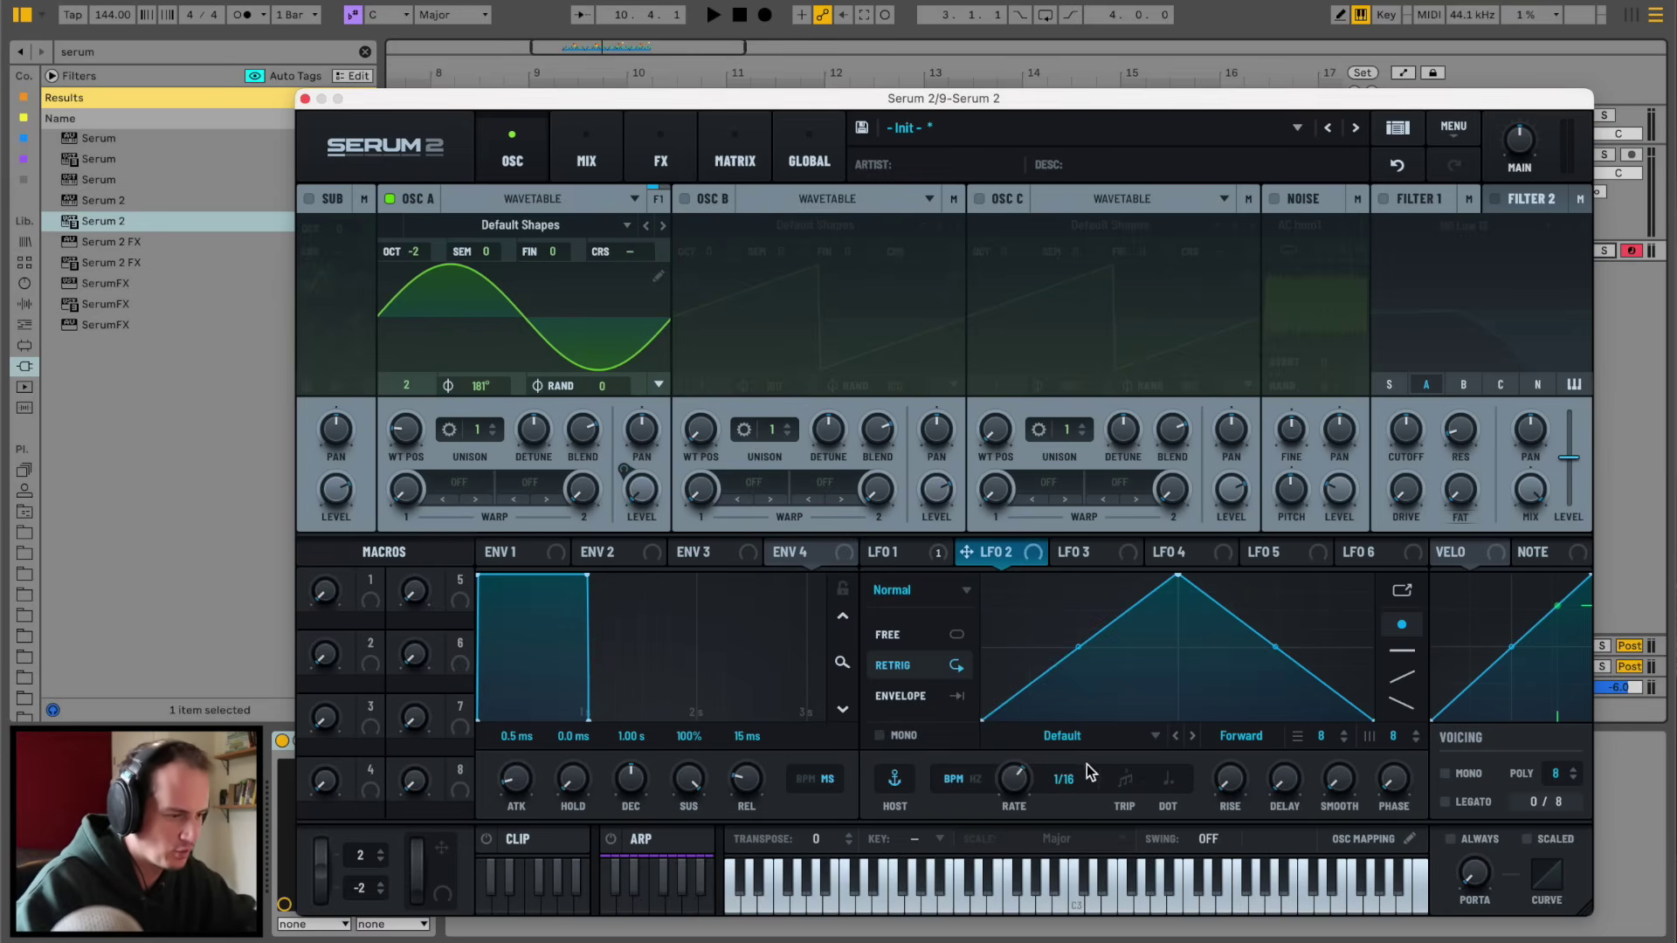
left_click_drag(1178, 575, 1016, 552)
double_click(1097, 705)
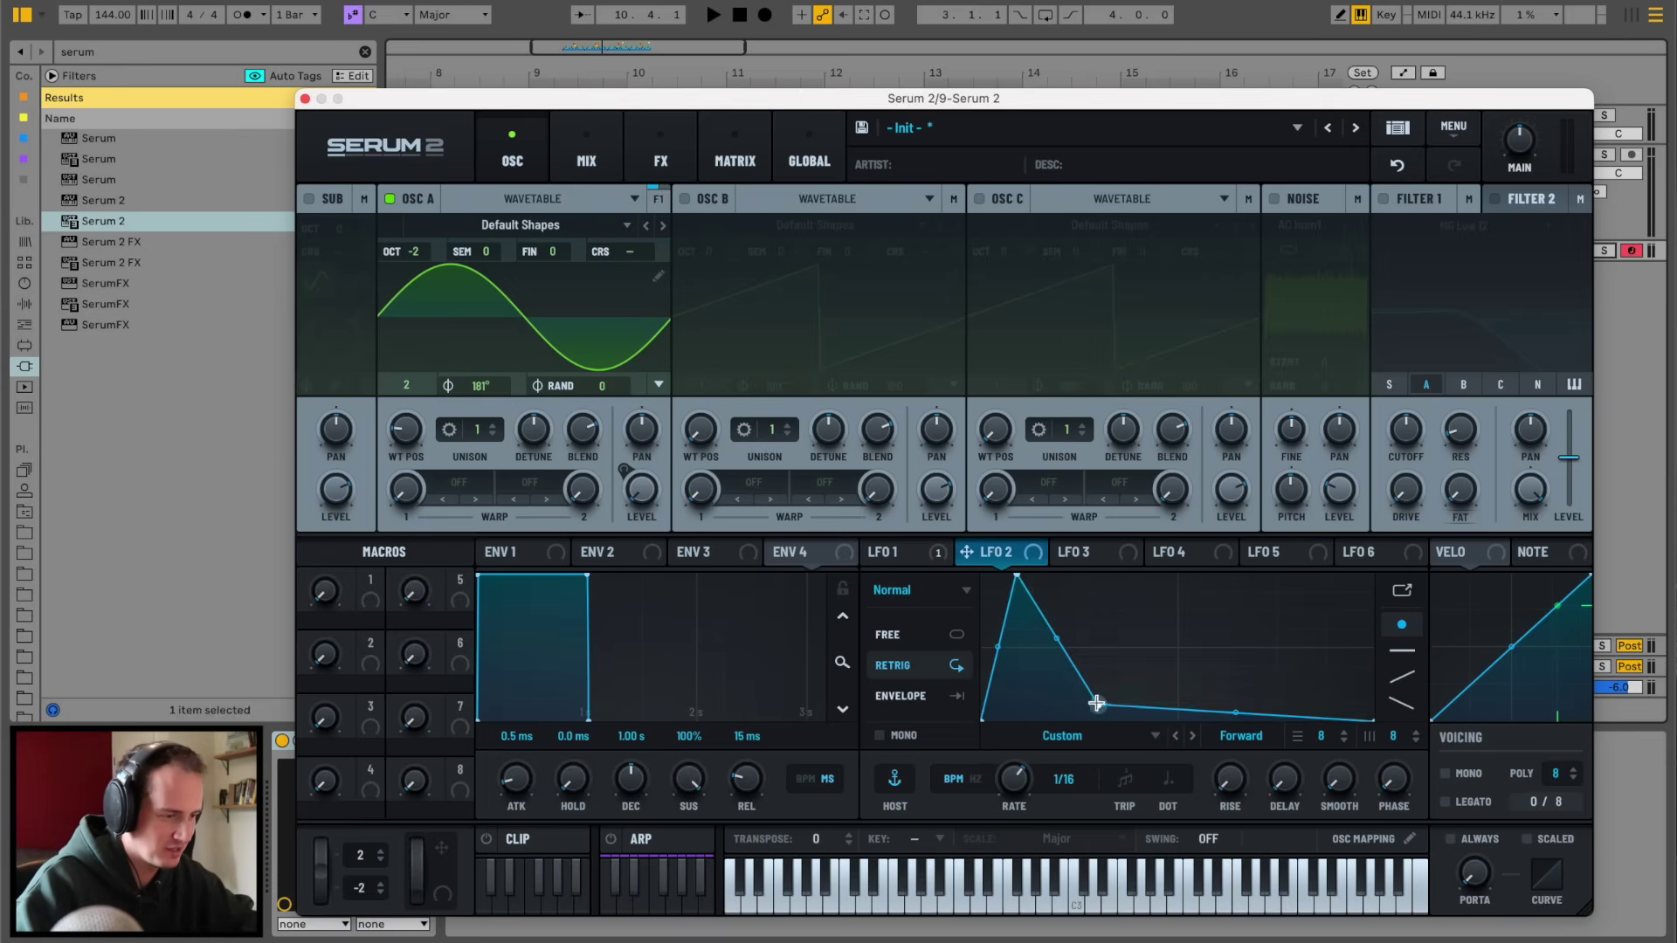
left_click_drag(1097, 705, 1099, 753)
left_click_drag(1015, 578, 1051, 577)
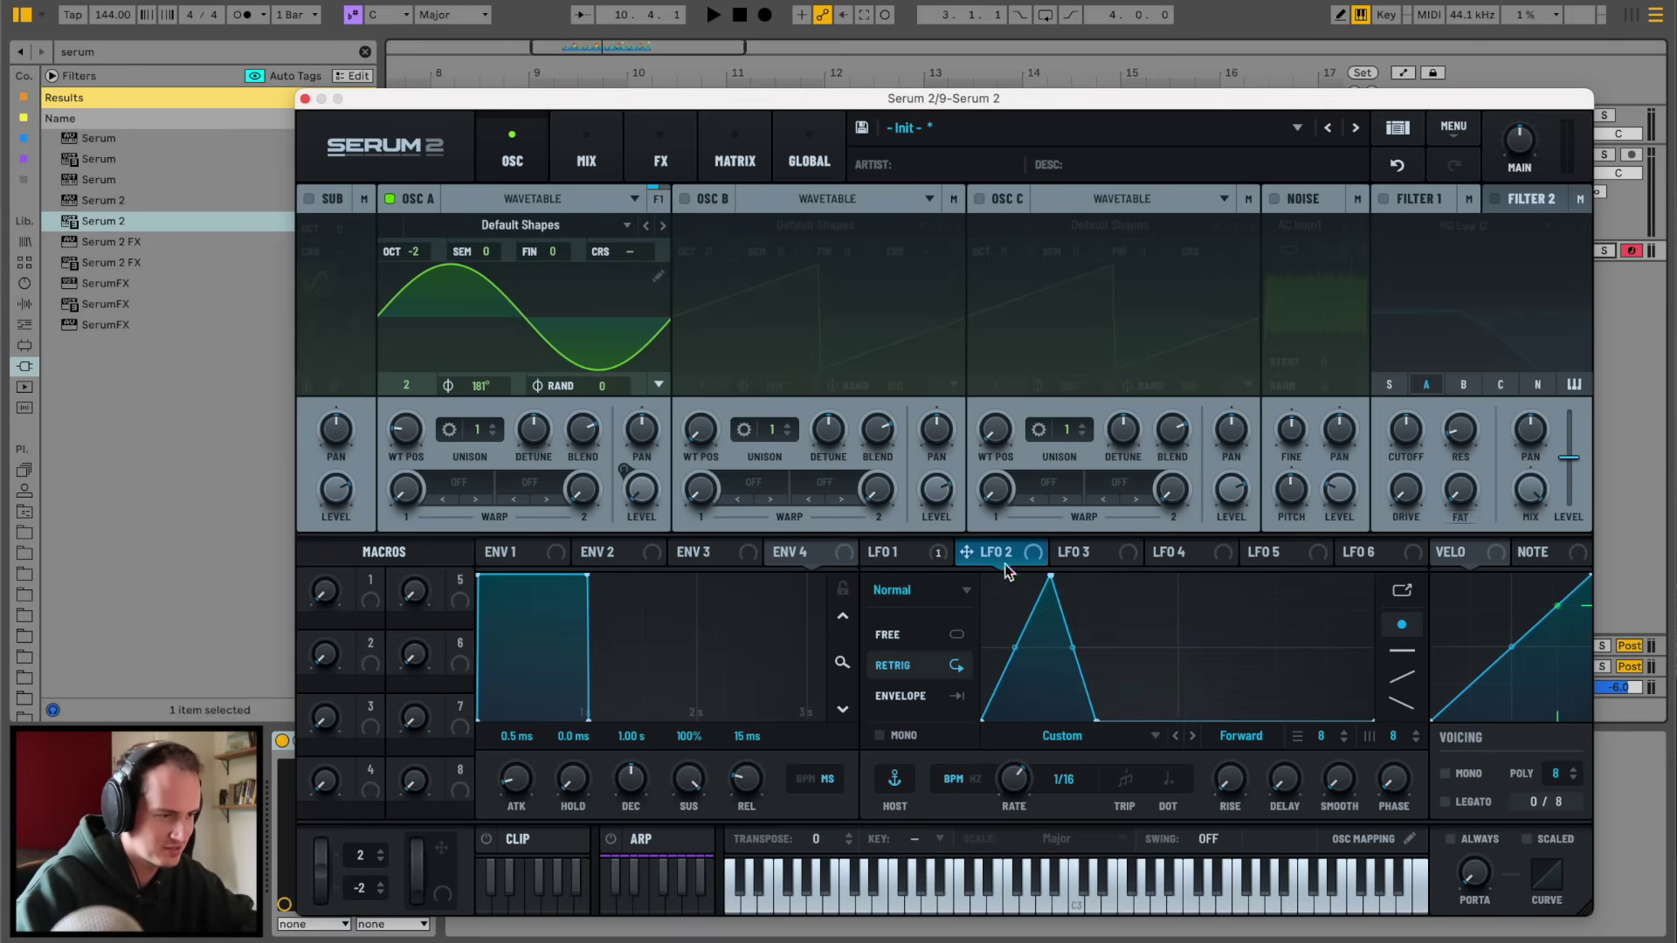
- Set oscillator A's first warp to Tape Sat. distortion and modulate the warp amount with LFO 2
left_click(459, 483)
mouse_move(507, 602)
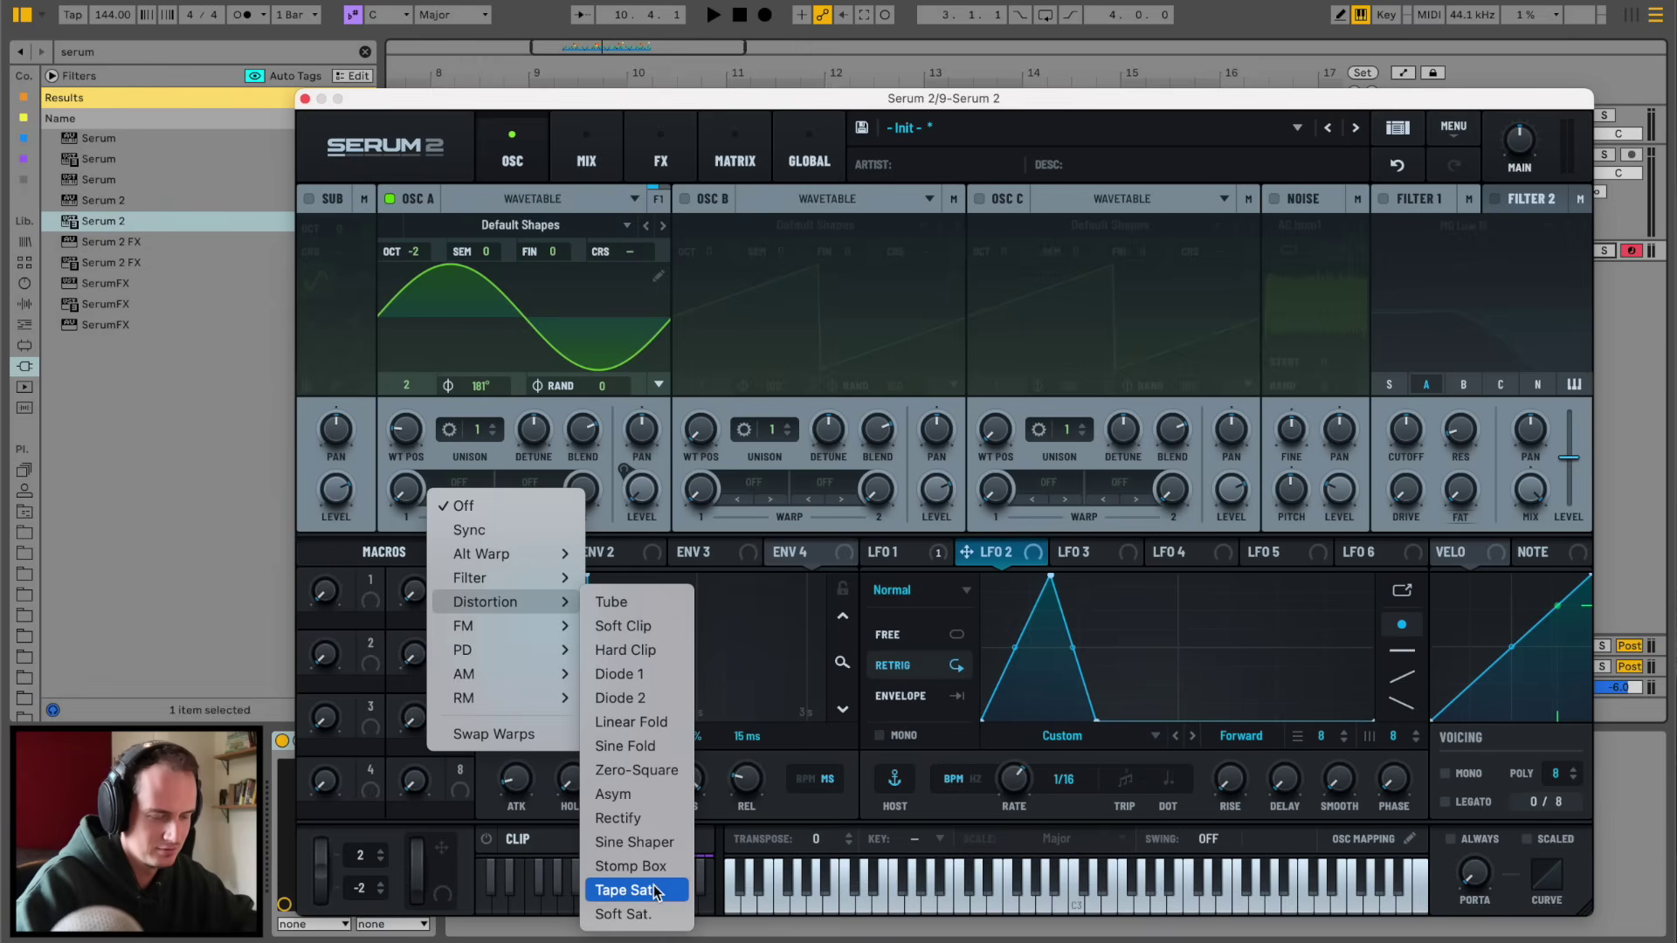
left_click(648, 912)
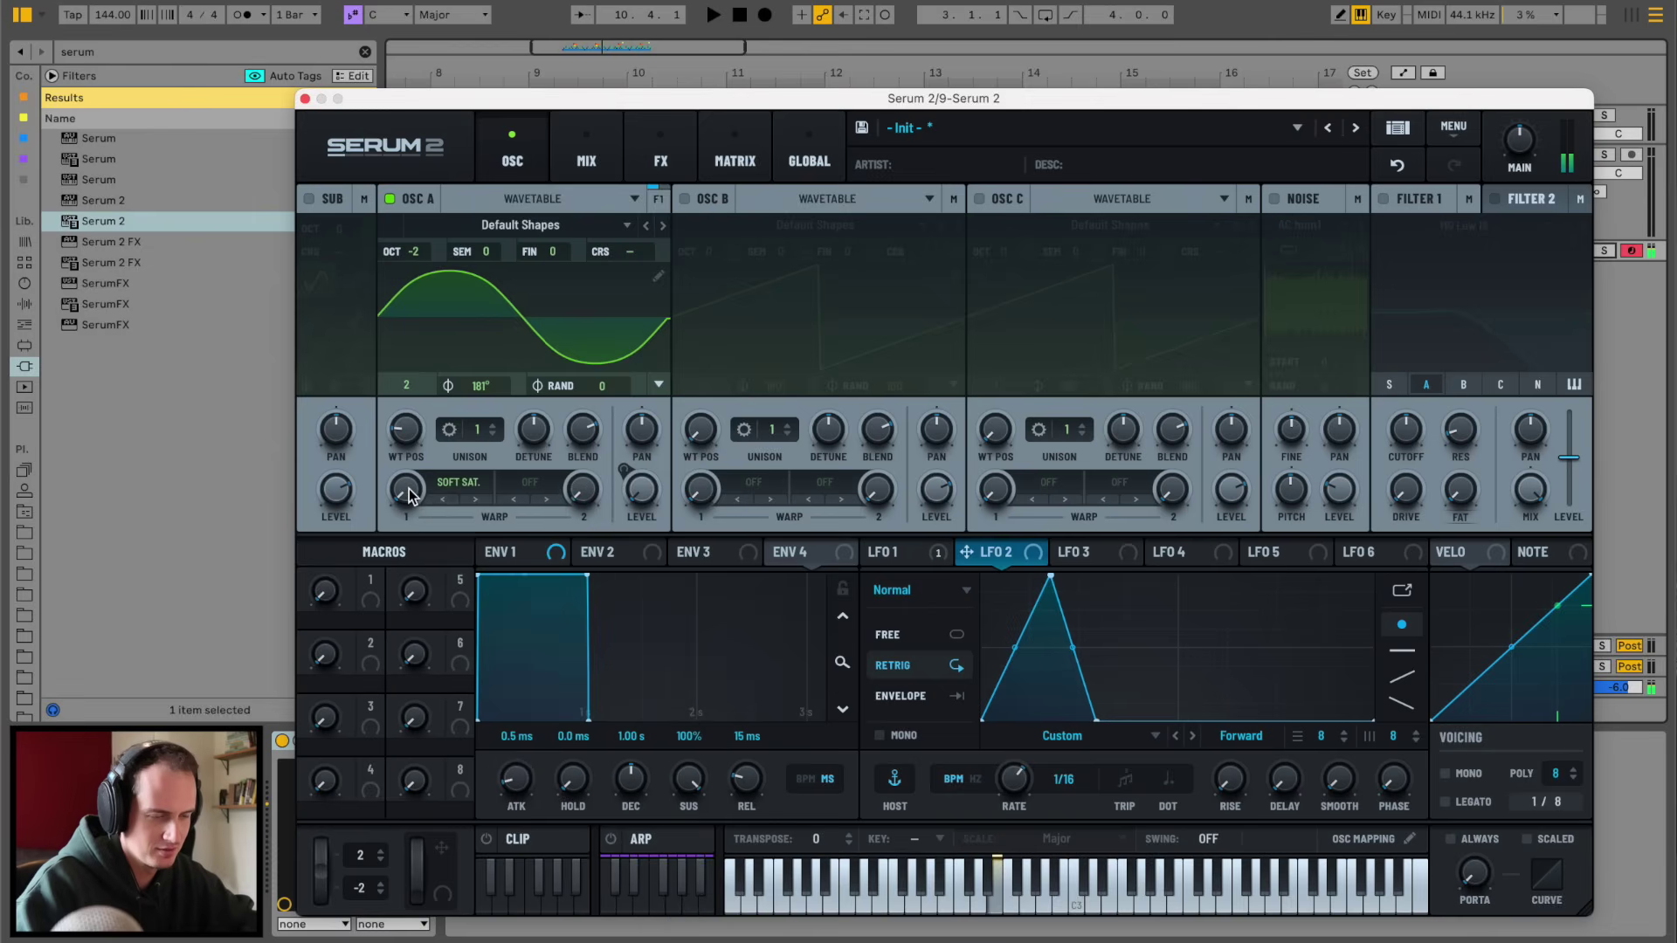
left_click_drag(414, 456, 421, 514)
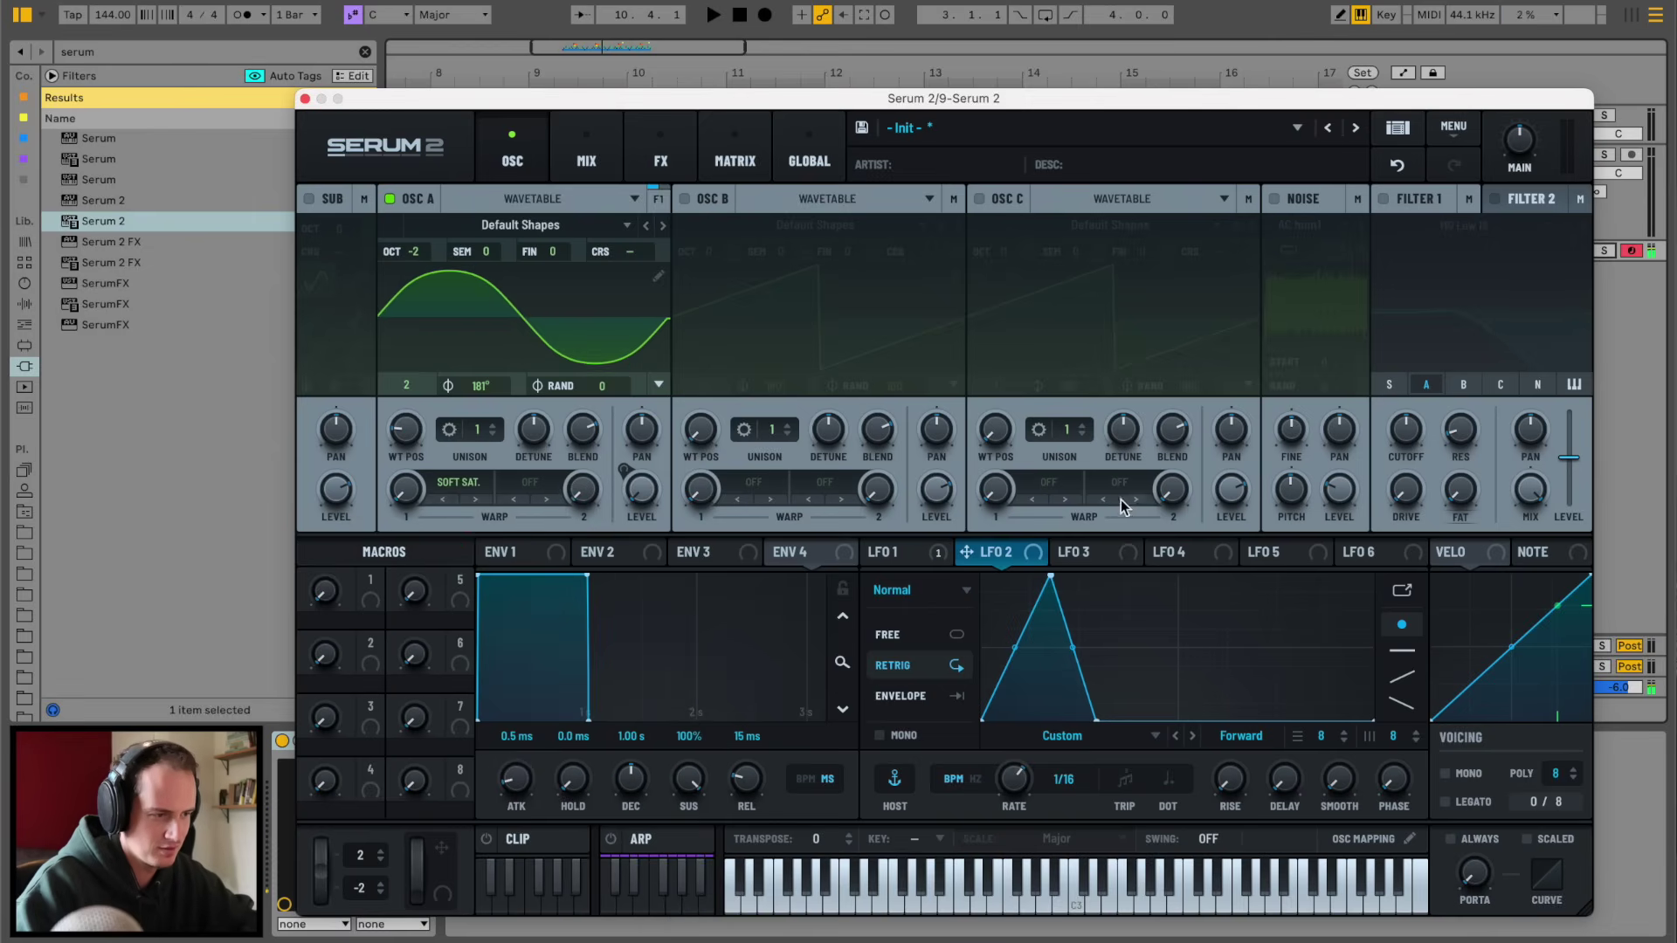
left_click_drag(965, 556, 404, 446)
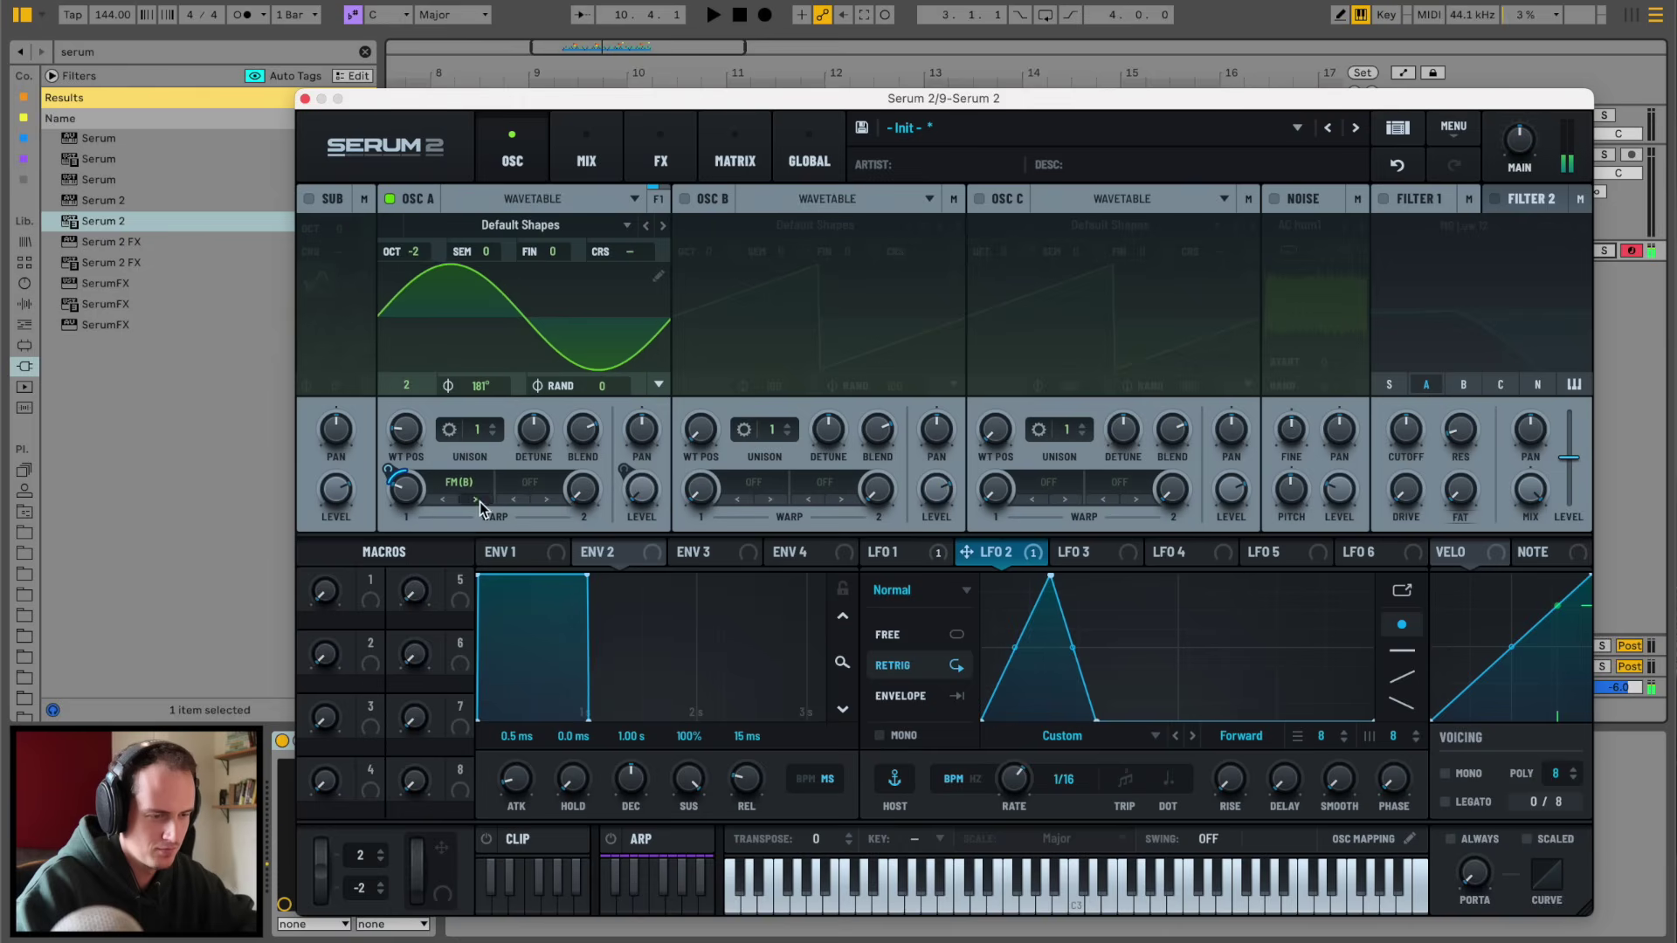
left_click(443, 500)
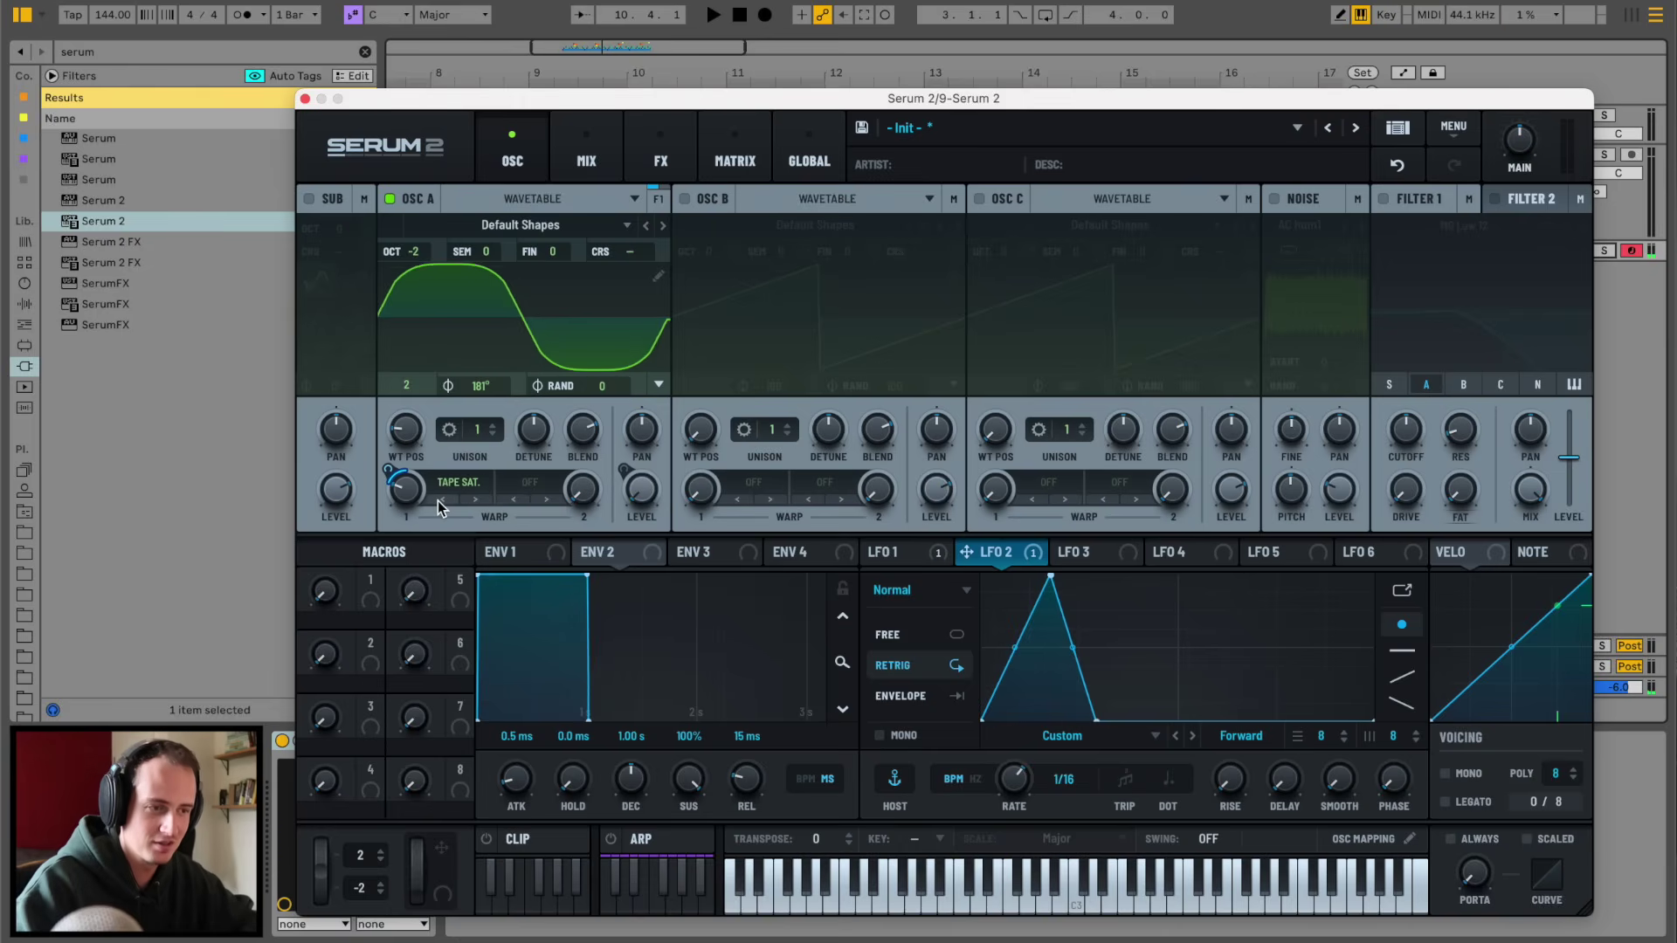
- Enable oscillator B at wavetable position 2 with phase 181° and random phase 0, and modulate its level with LFO 1
left_click(685, 199)
left_click_drag(702, 428, 783, 387)
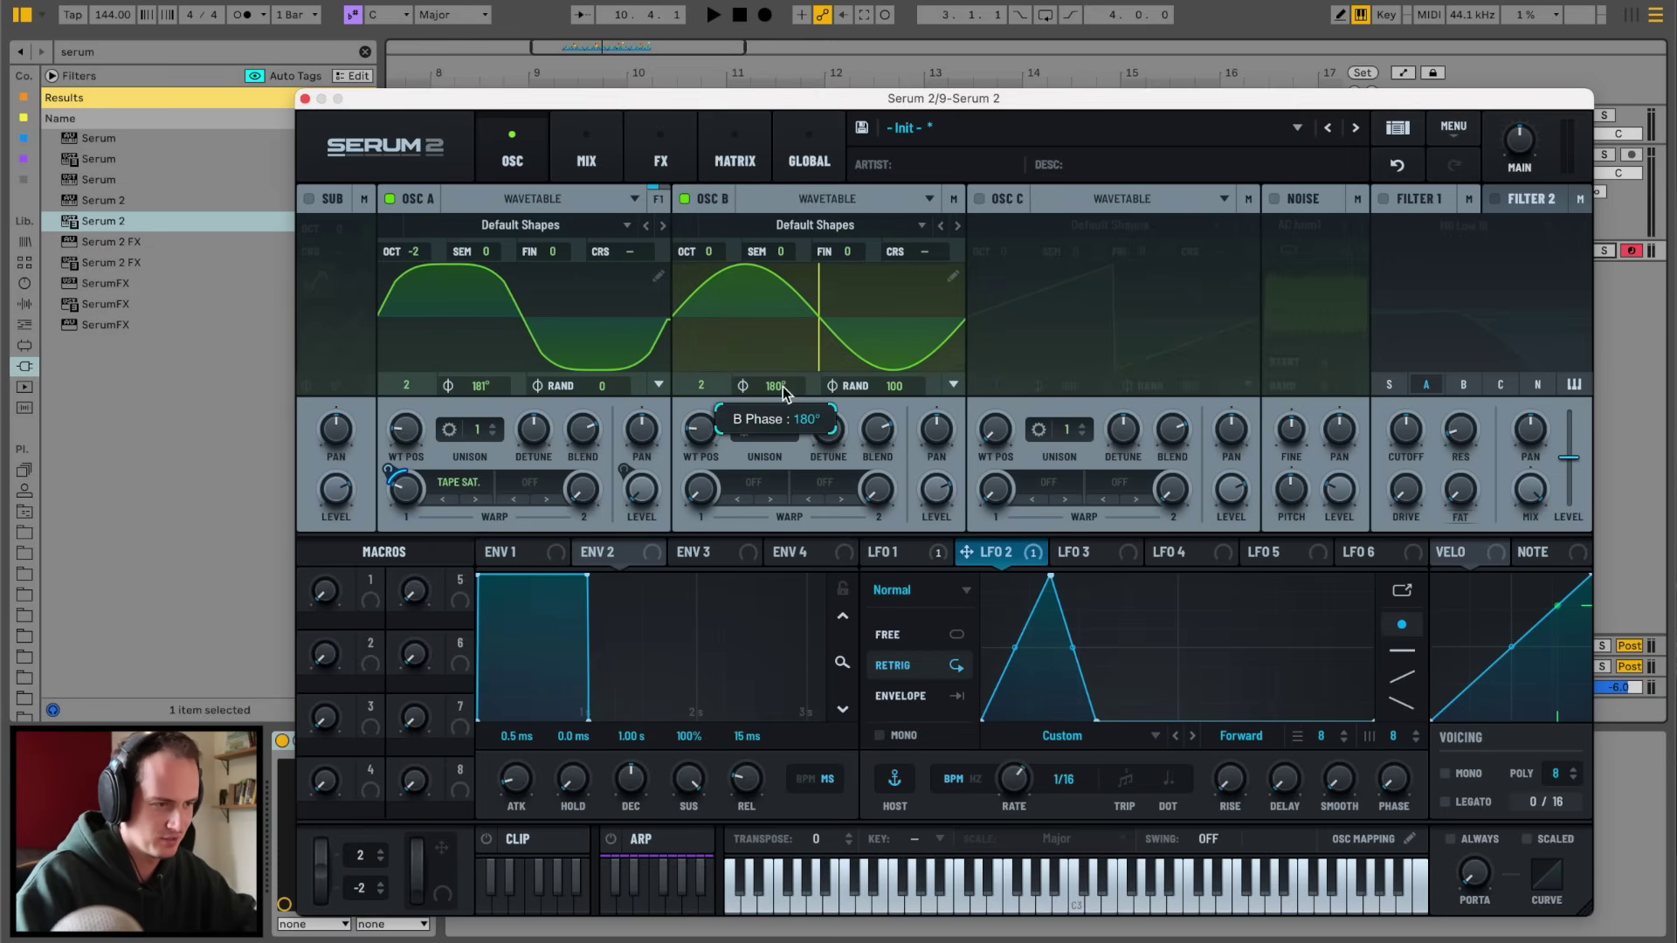
left_click(932, 553)
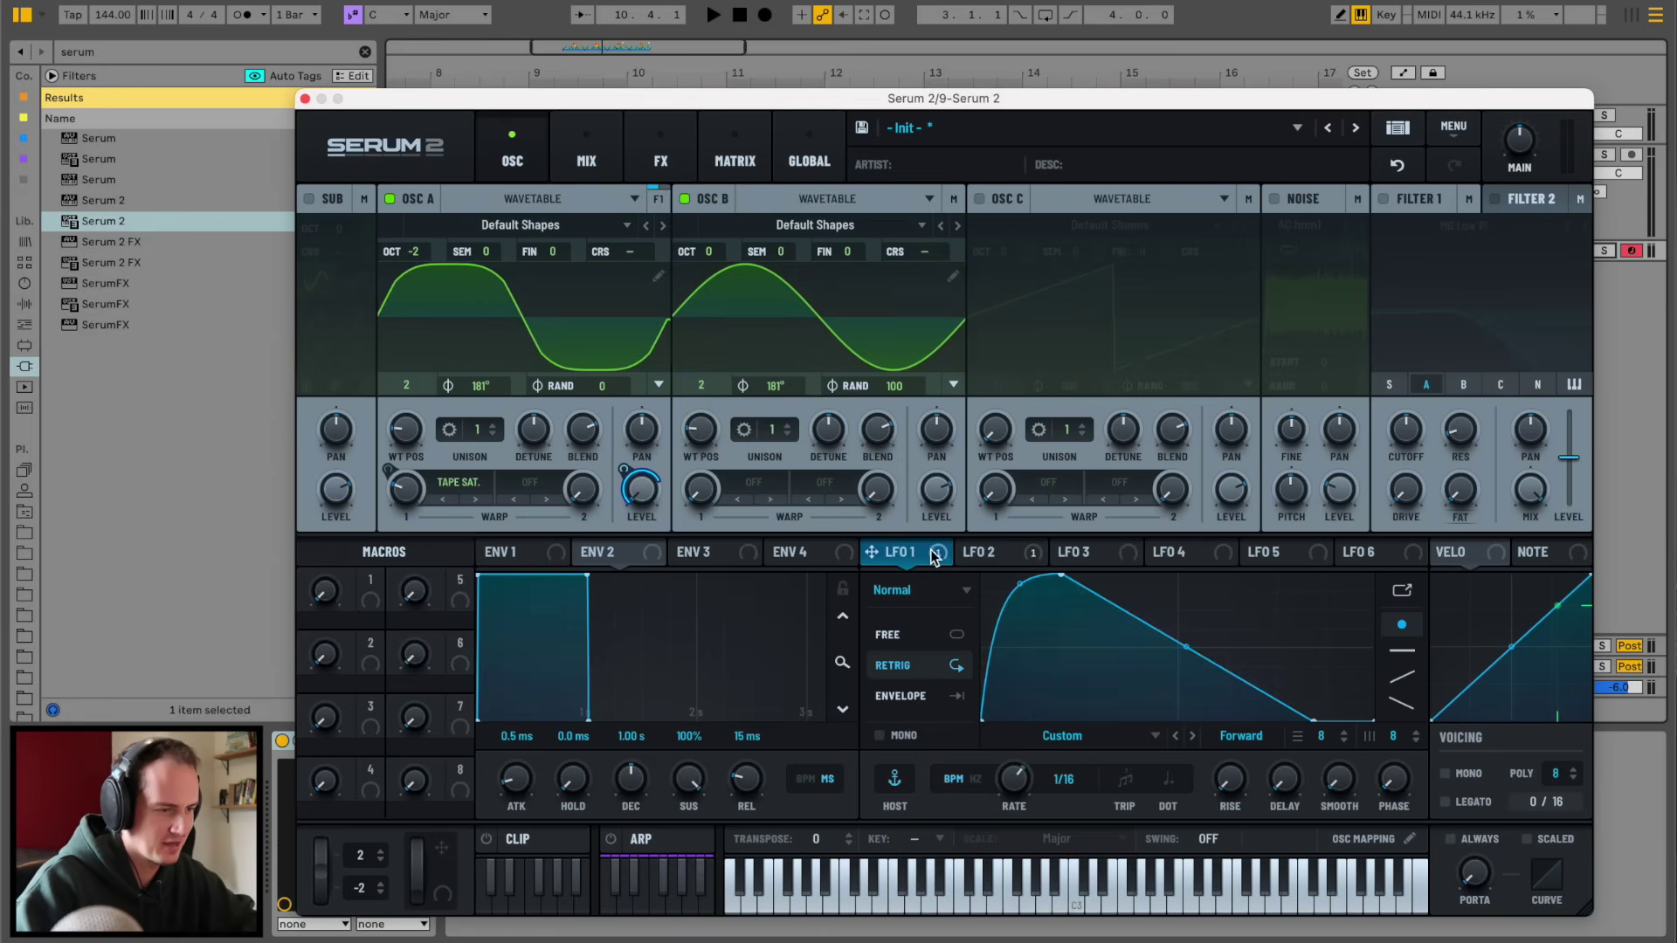
left_click(989, 552)
left_click_drag(993, 556, 940, 492)
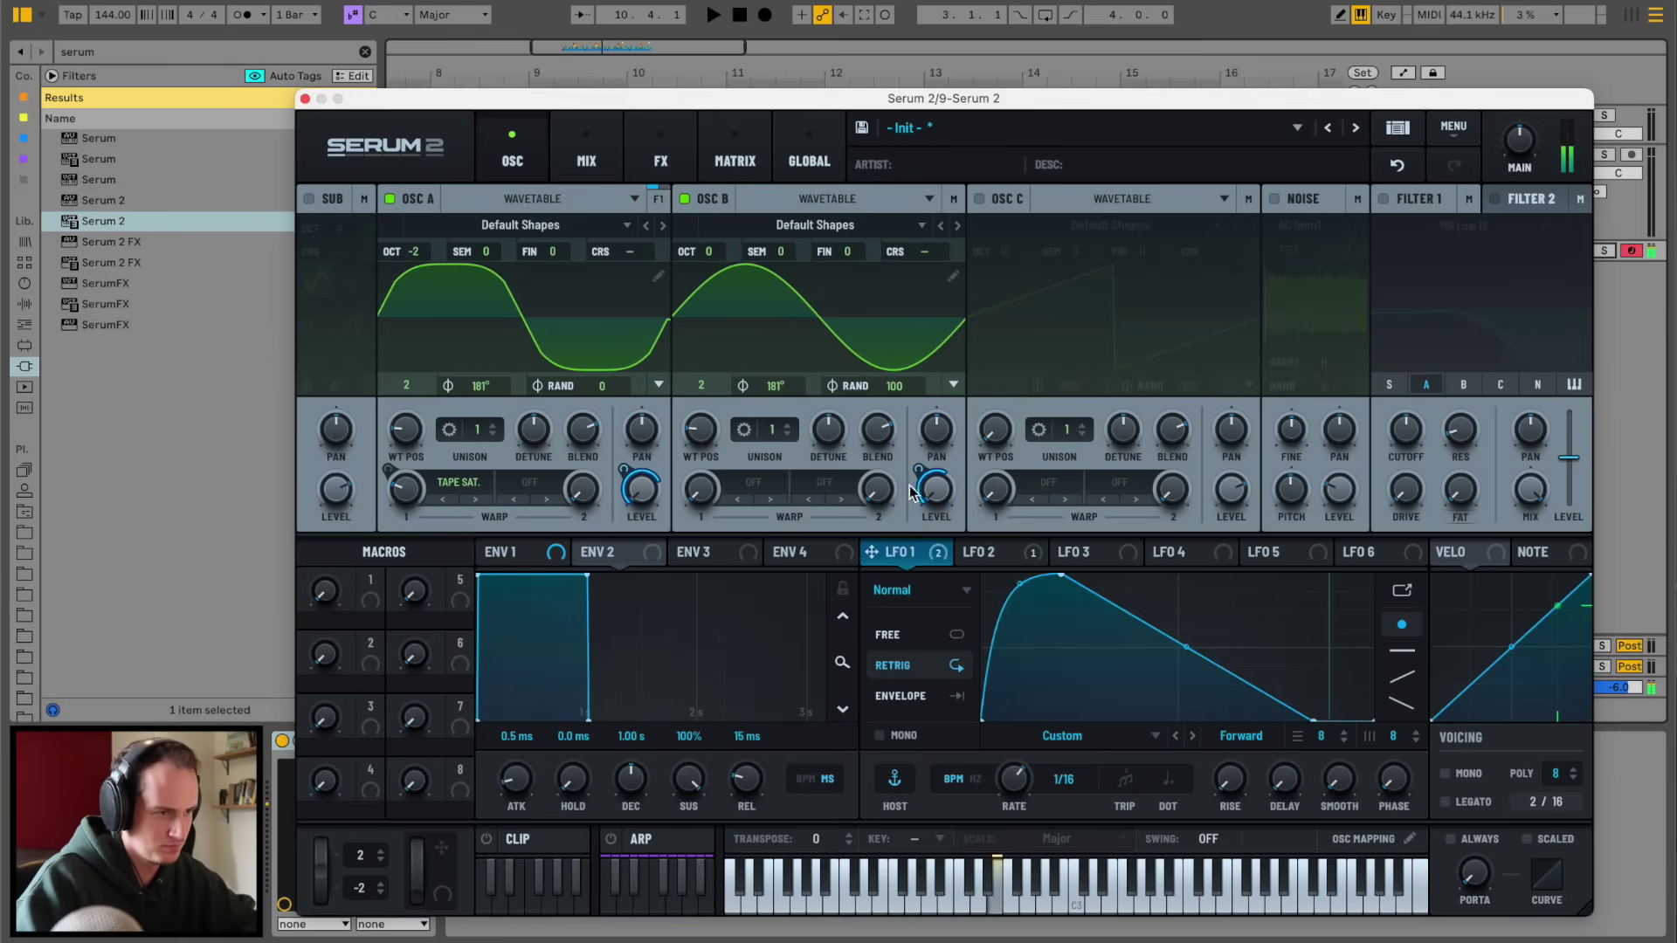
left_click_drag(904, 377, 912, 428)
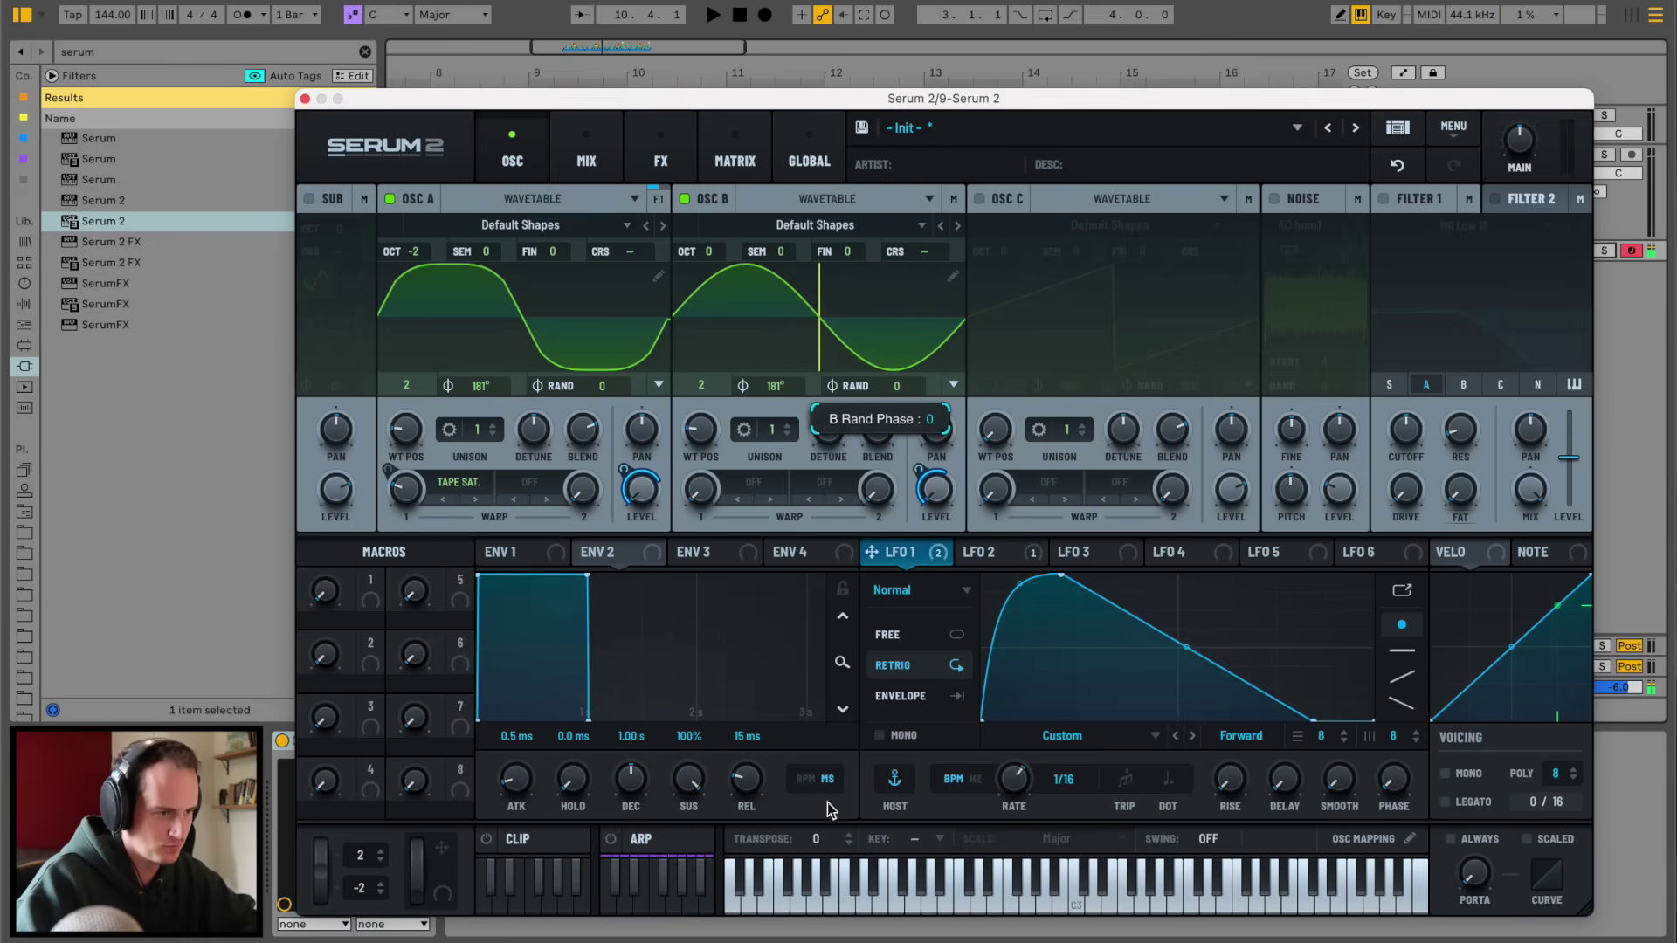
- Set oscillator B's first warp to Diode 2 distortion
left_click(753, 490)
mouse_move(838, 601)
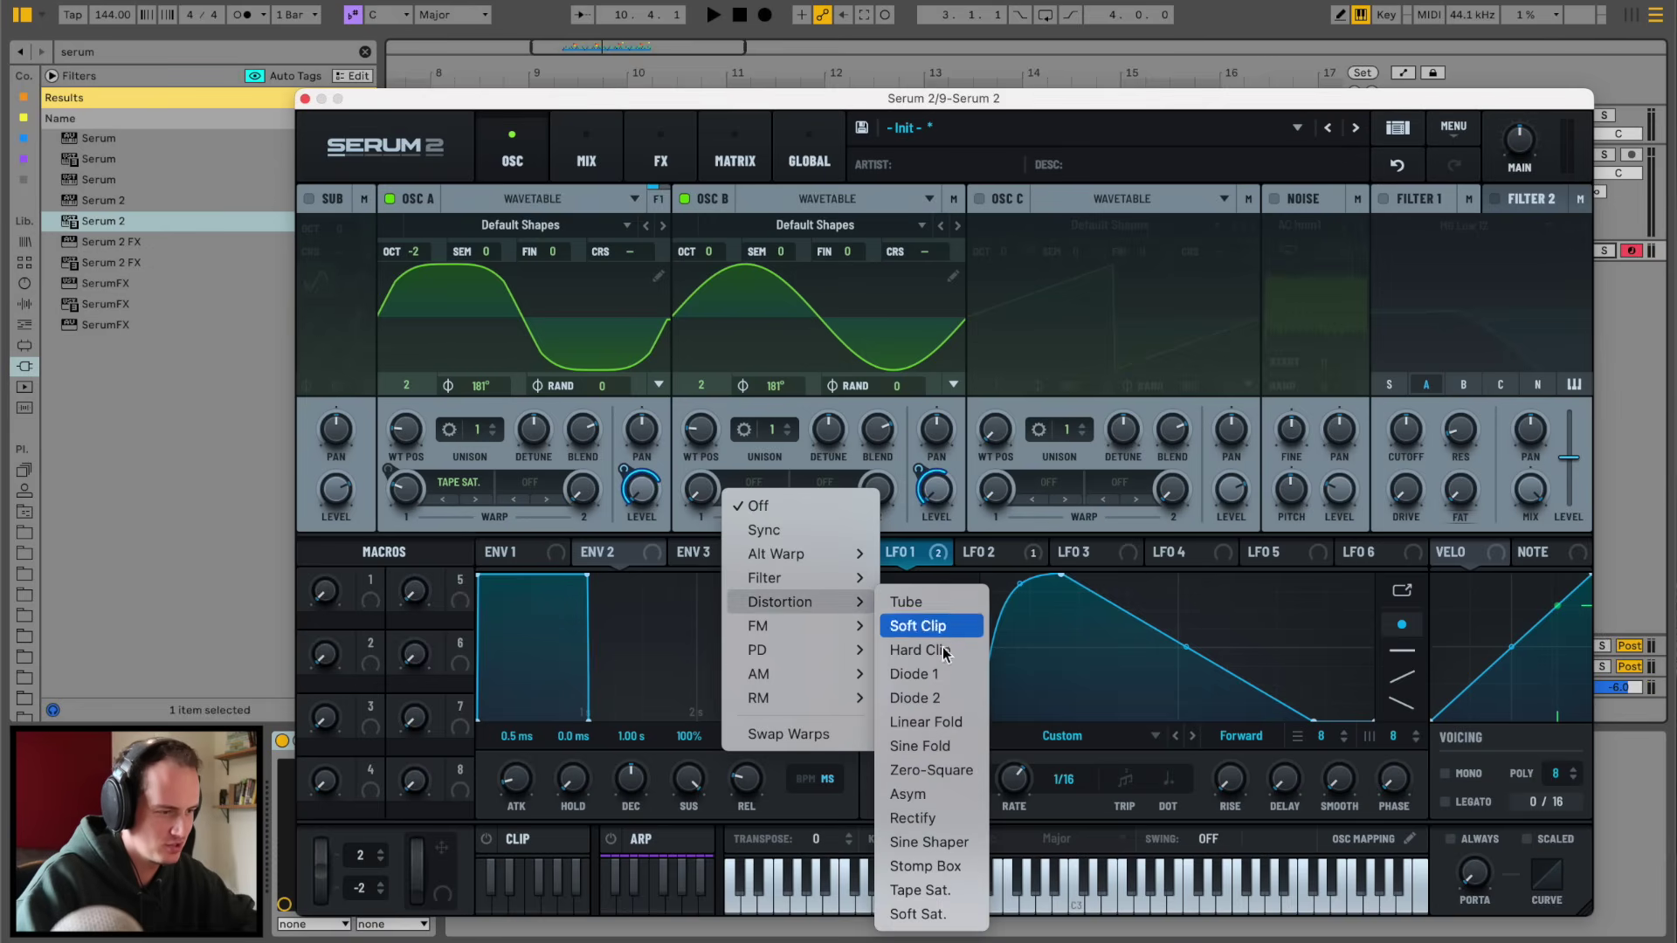
left_click(915, 698)
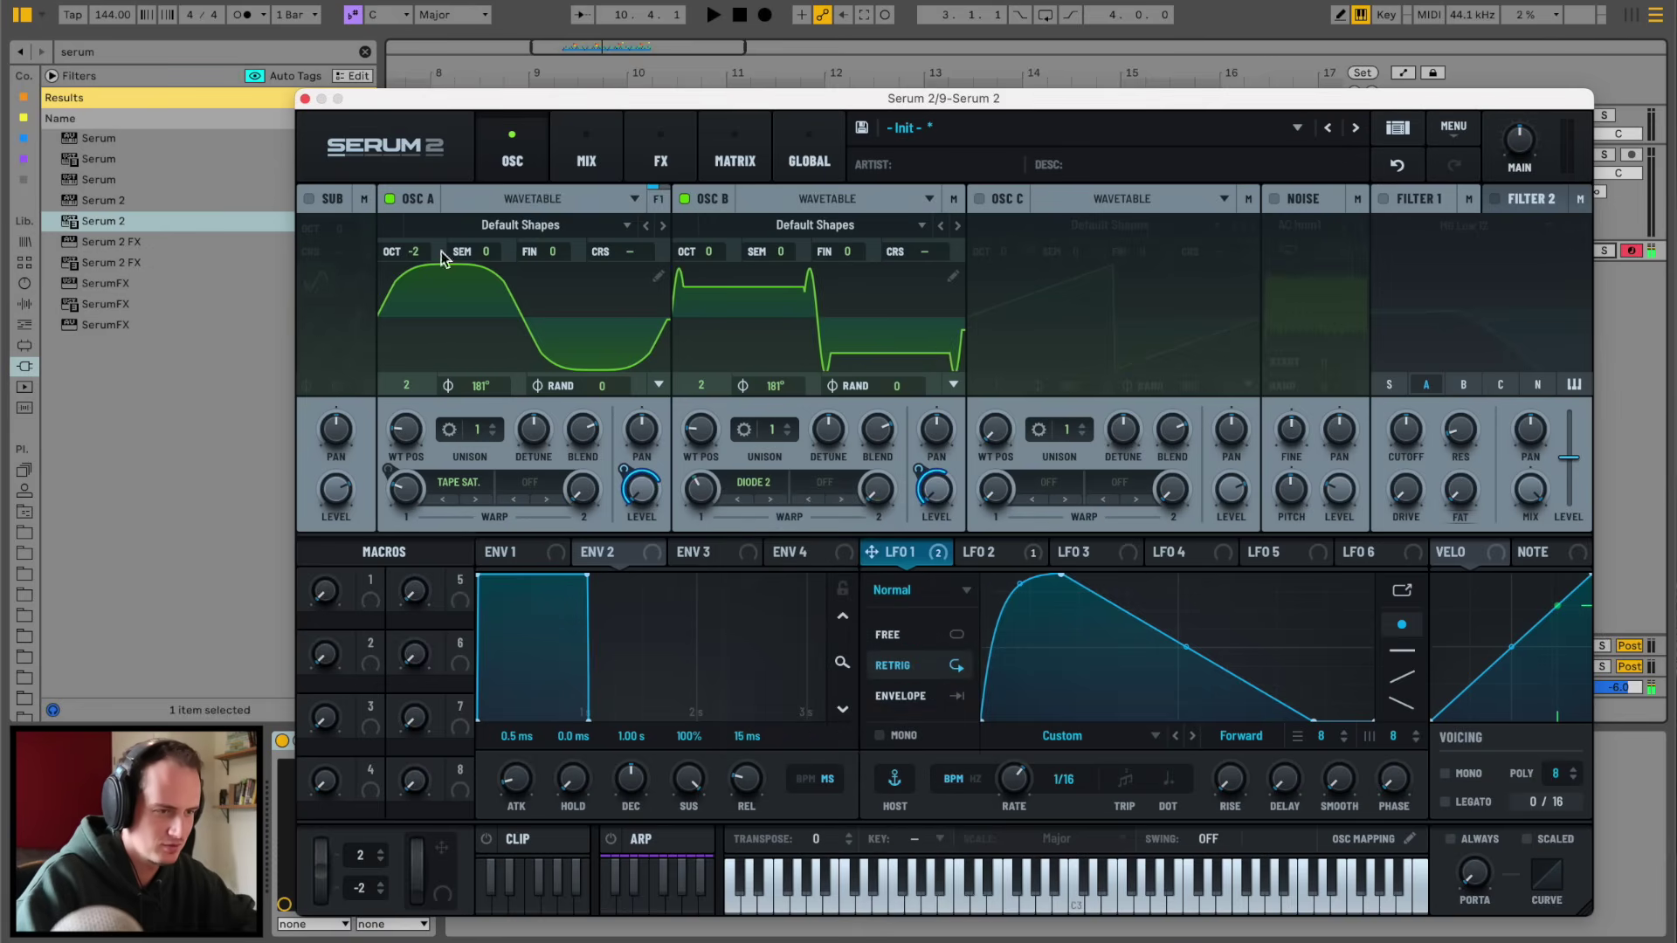
- With oscillator A switched off, lower oscillator B to -2 octaves and set its second warp to the HPF filter
left_click(389, 198)
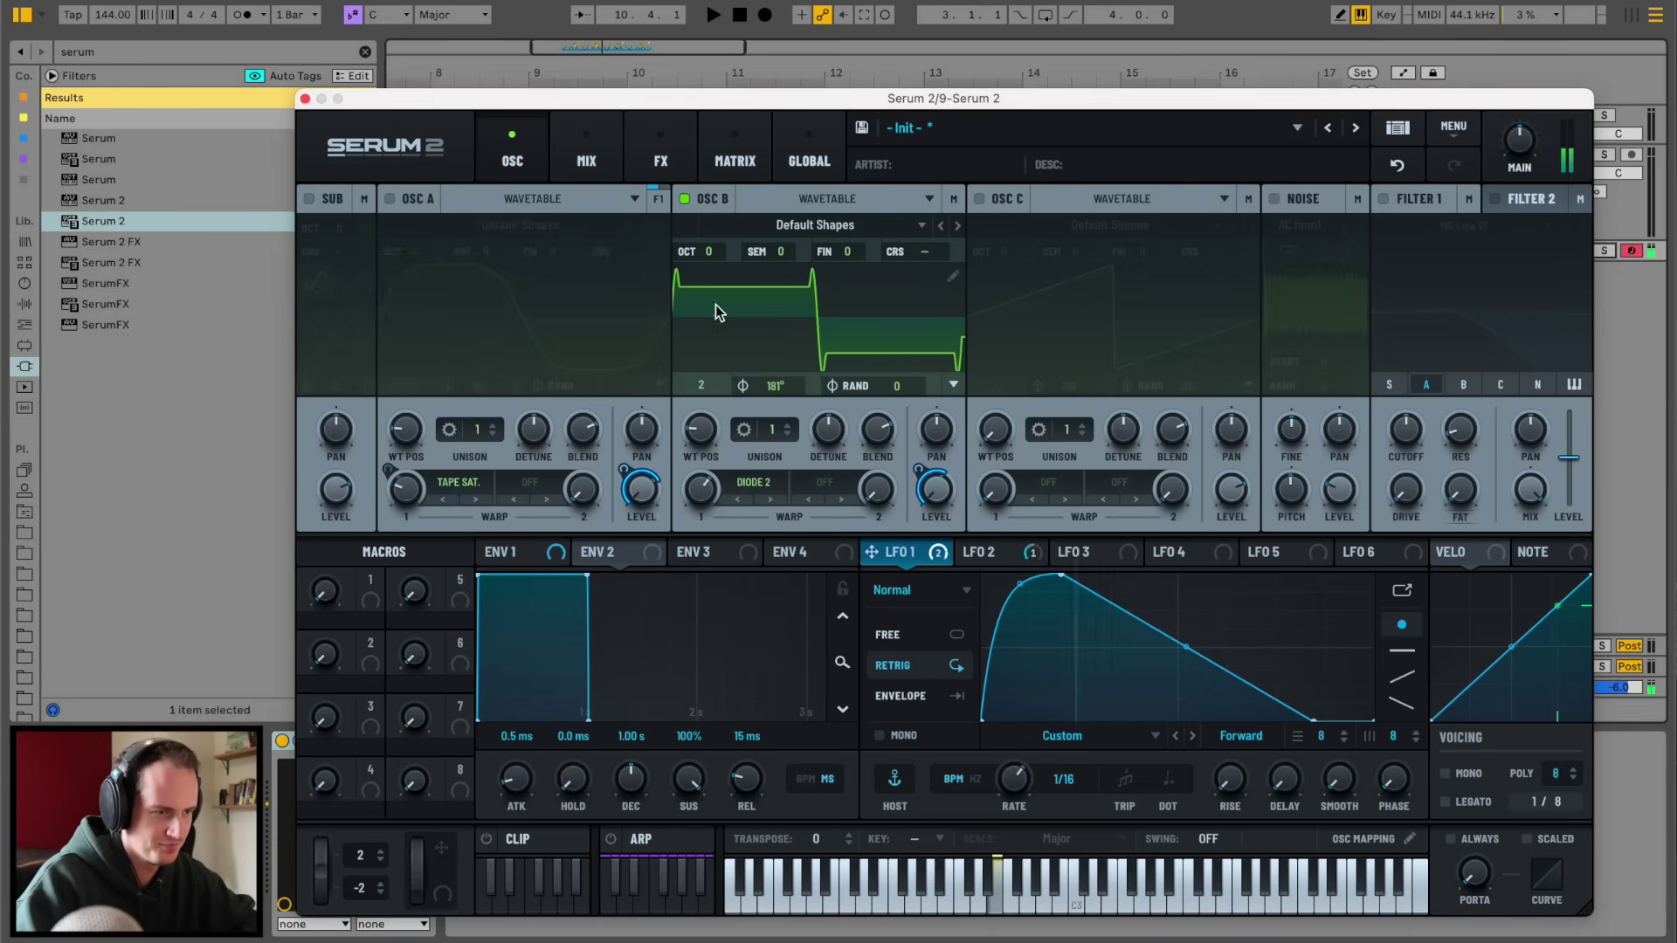
left_click_drag(709, 253, 710, 328)
left_click(825, 485)
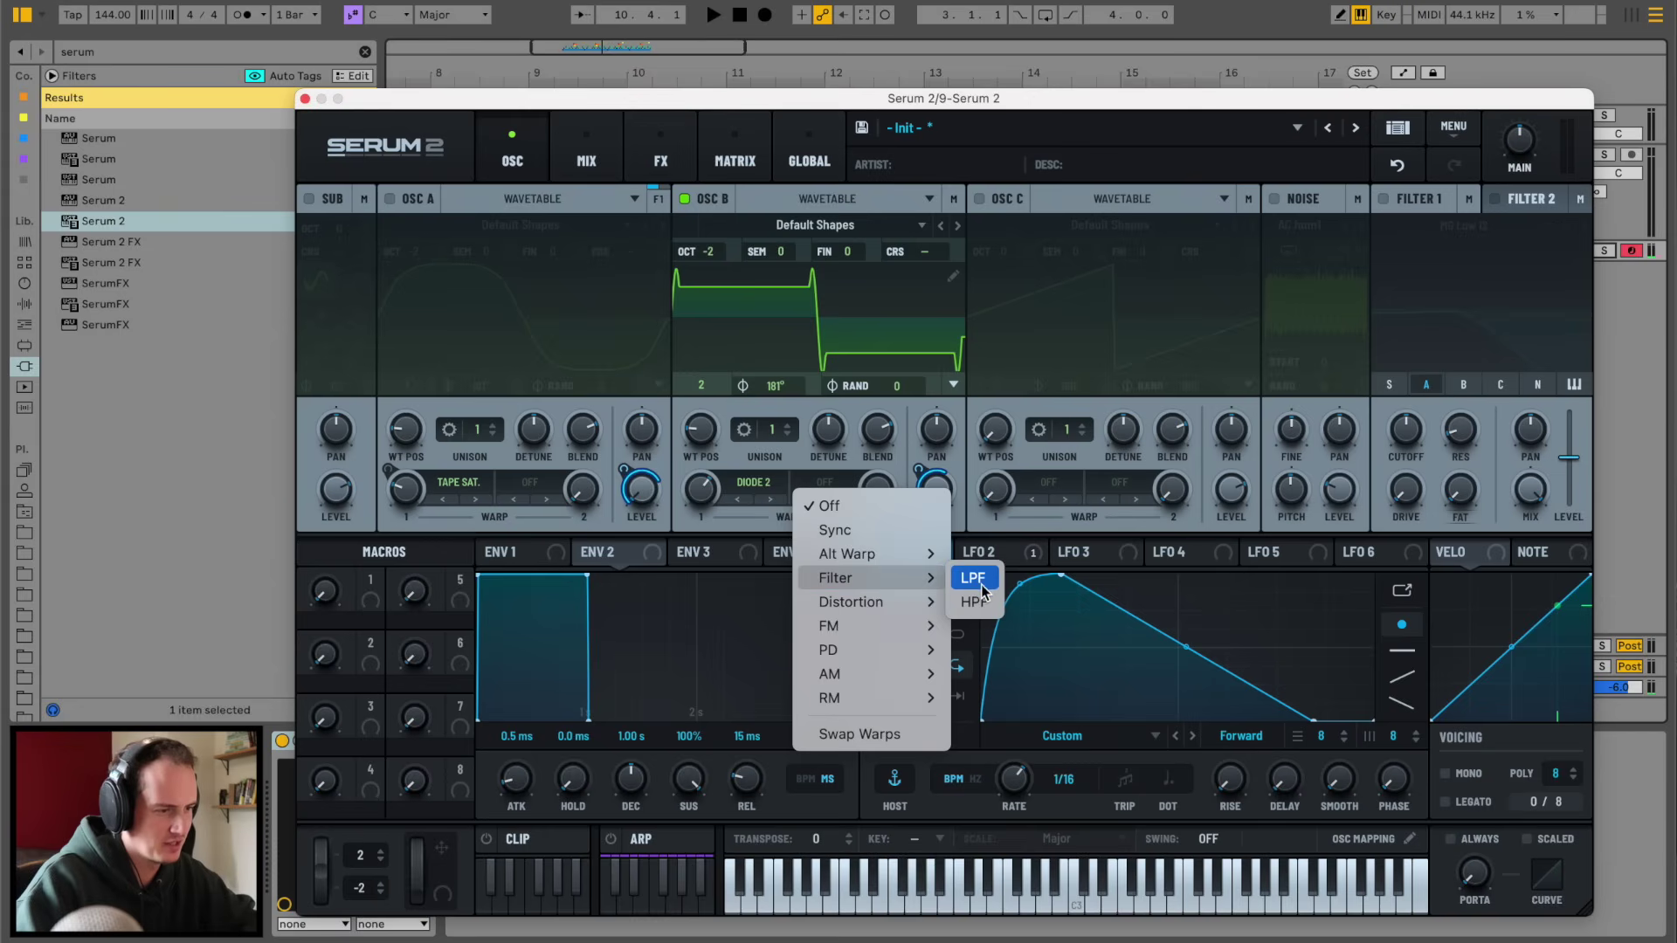
left_click(968, 578)
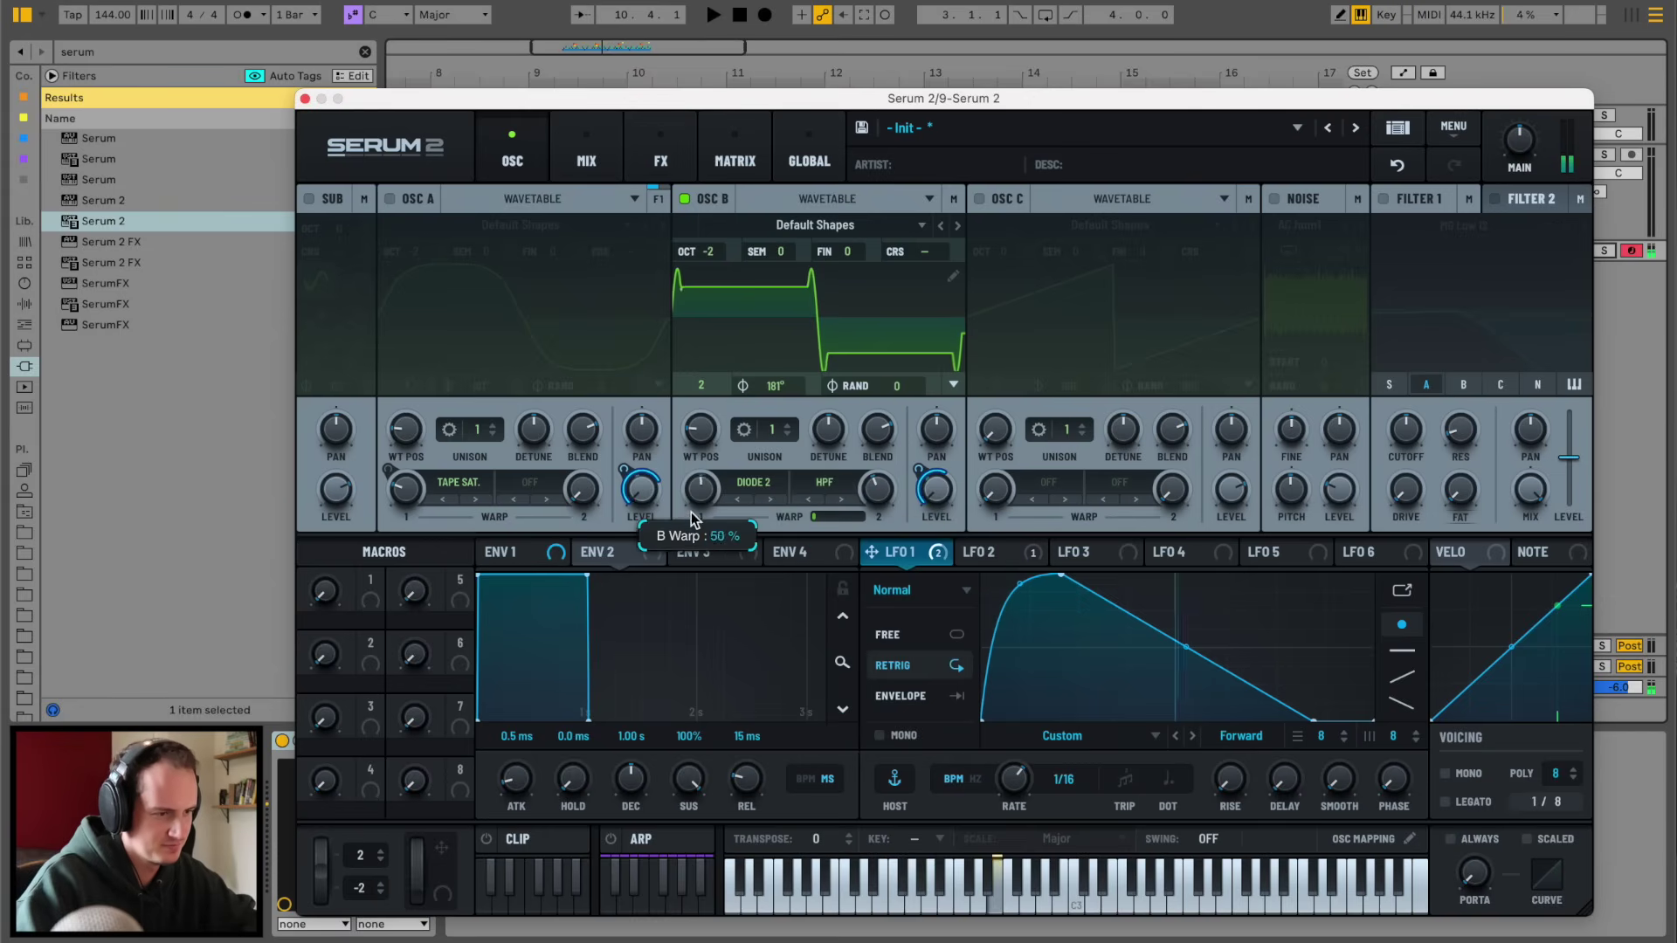
- Change oscillator B's first warp to Sine Shaper and raise its unison by one voice, with oscillator A switched back on
left_click(760, 484)
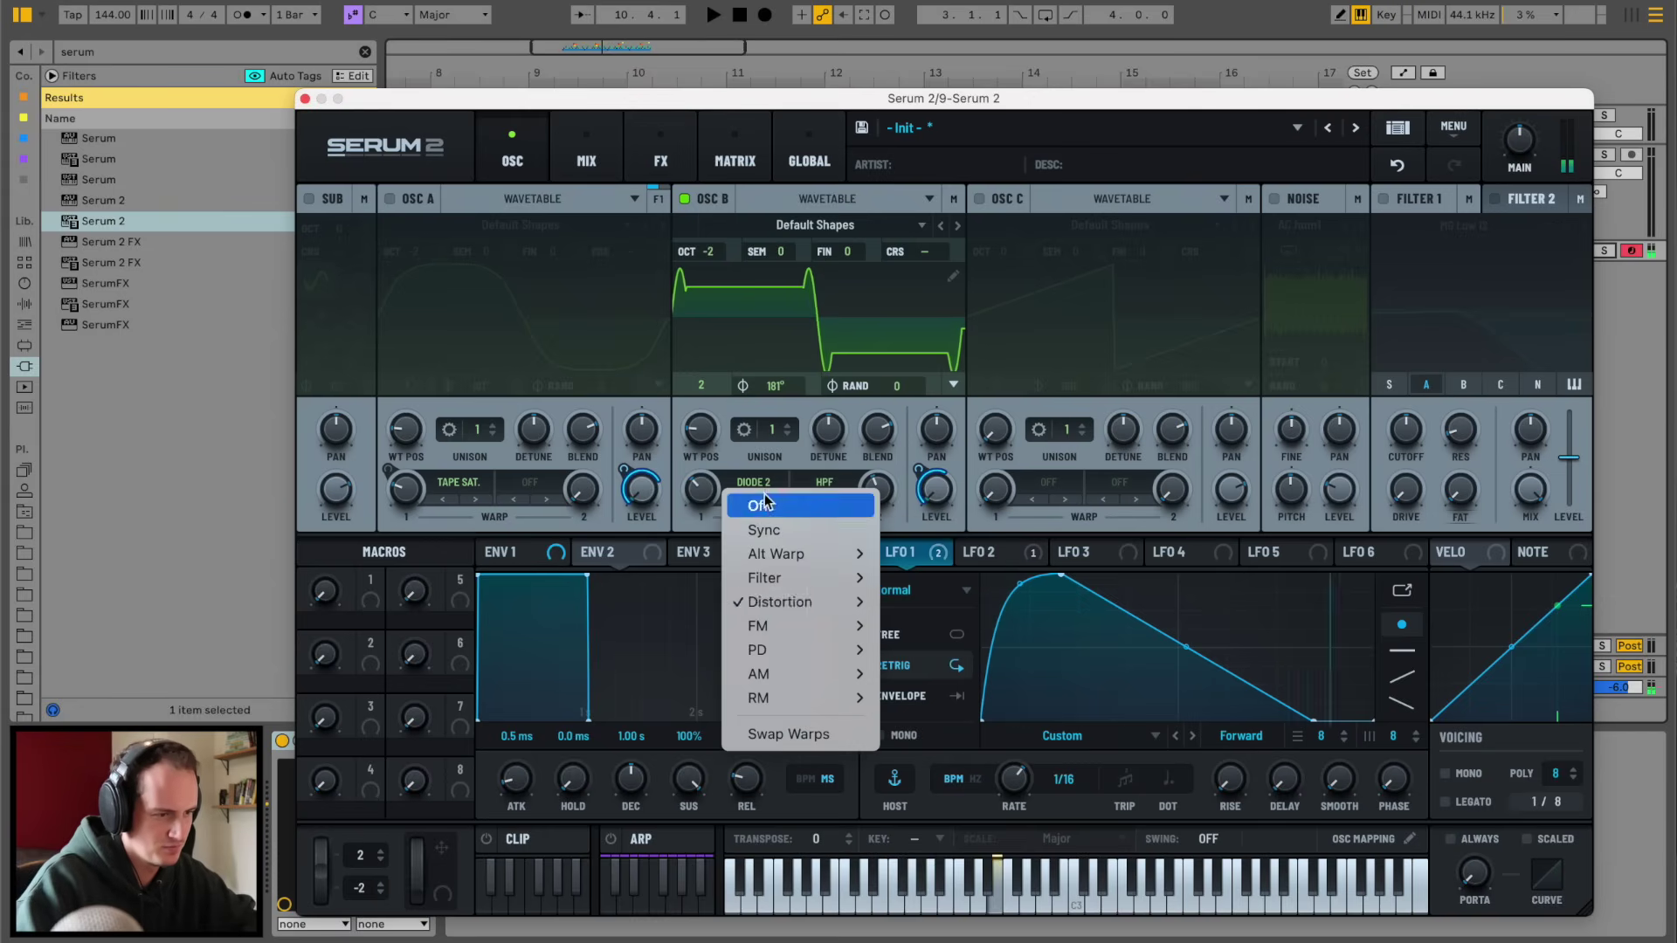
left_click(761, 482)
left_click(764, 495)
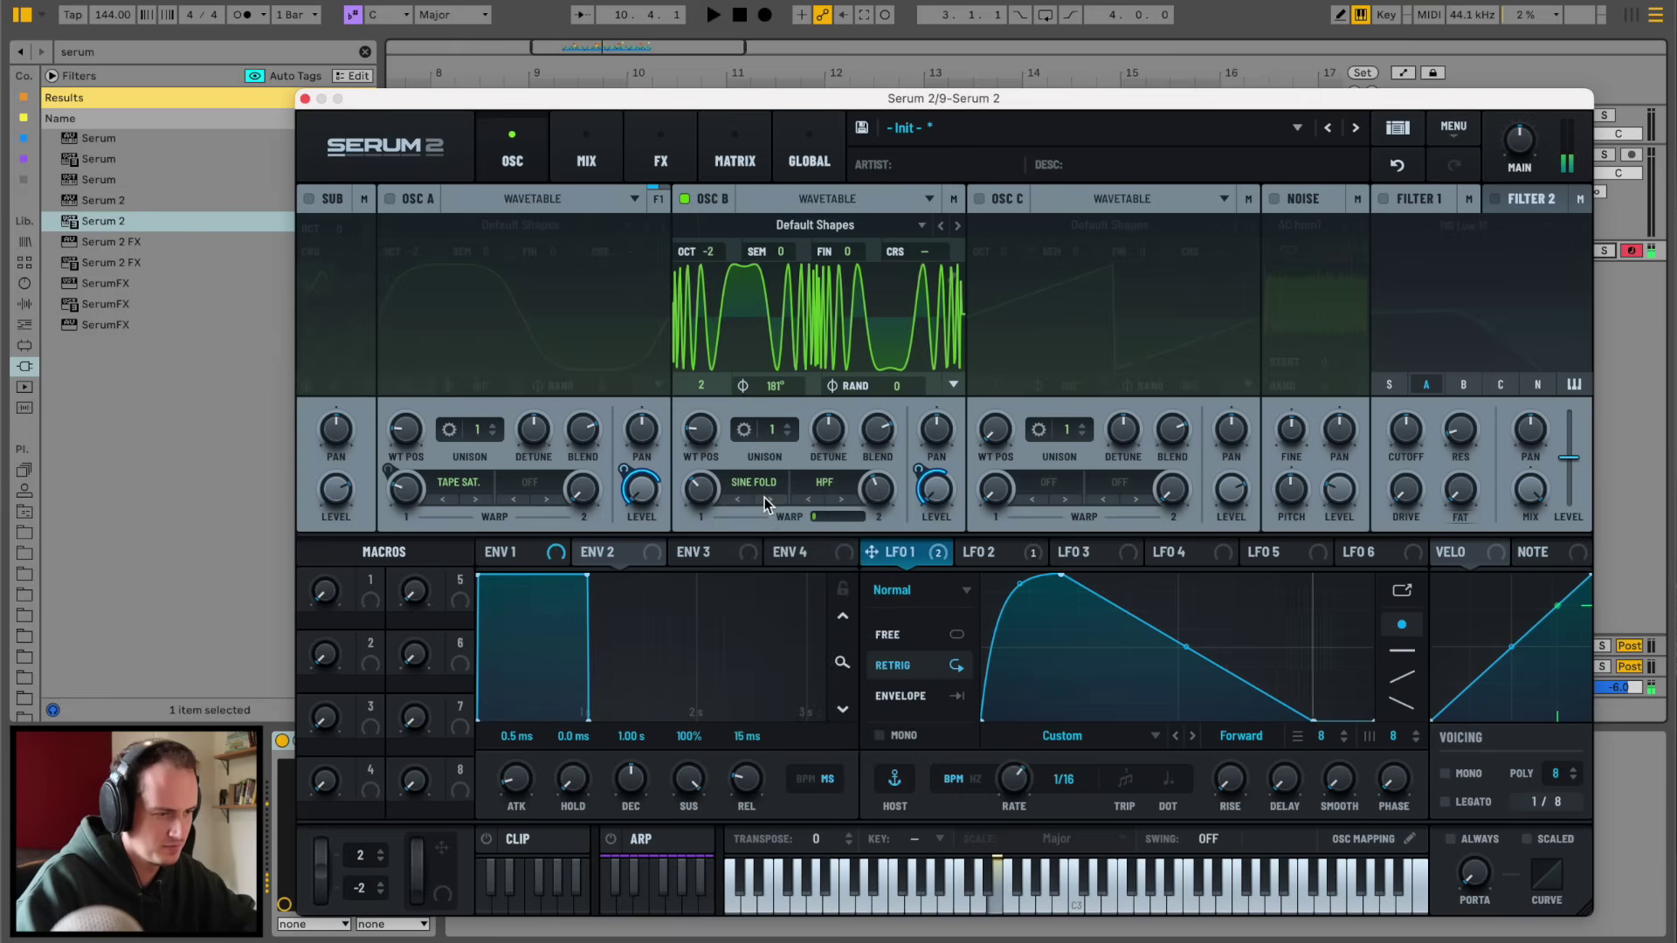
left_click(763, 496)
left_click(763, 496)
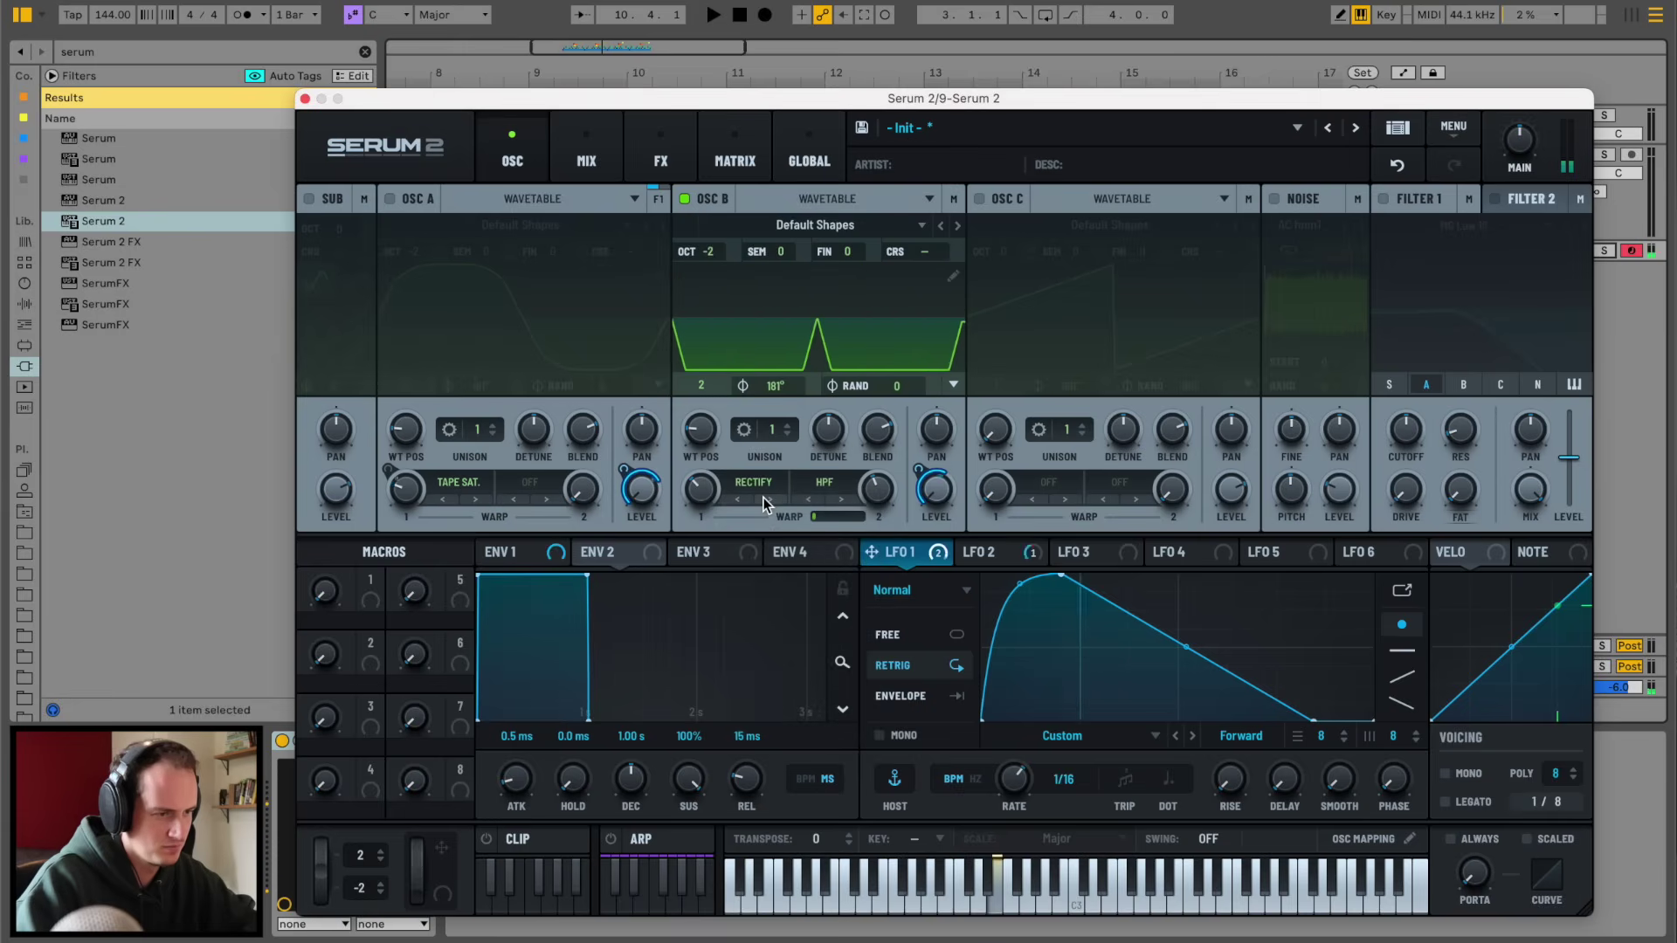
left_click(763, 496)
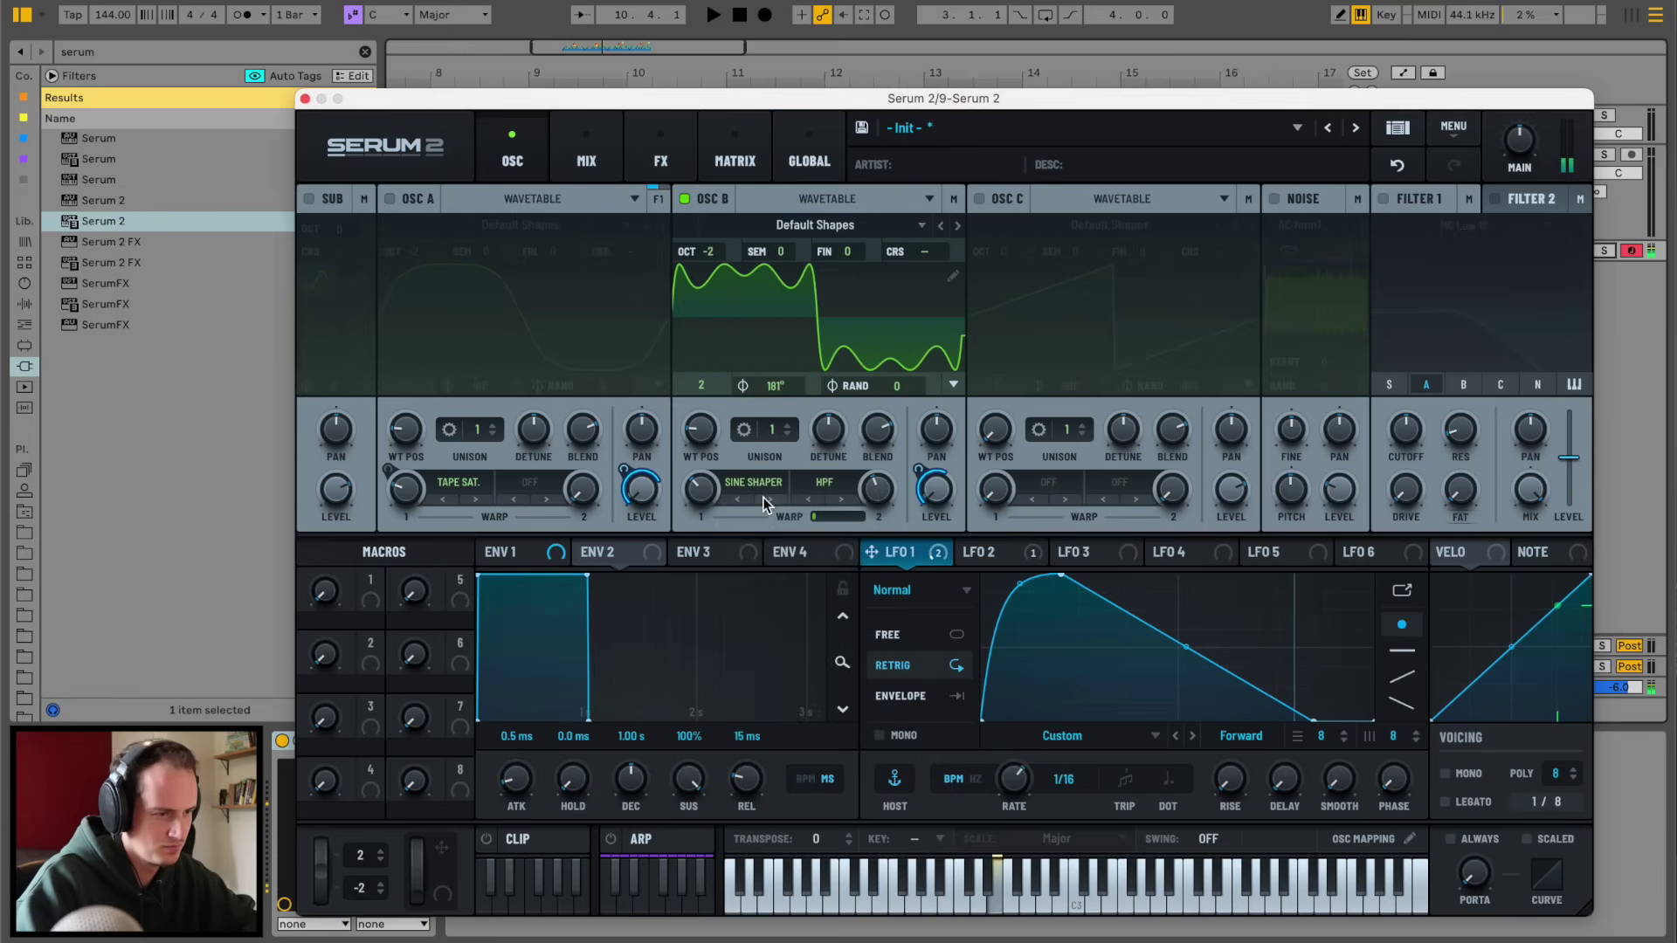
left_click(390, 196)
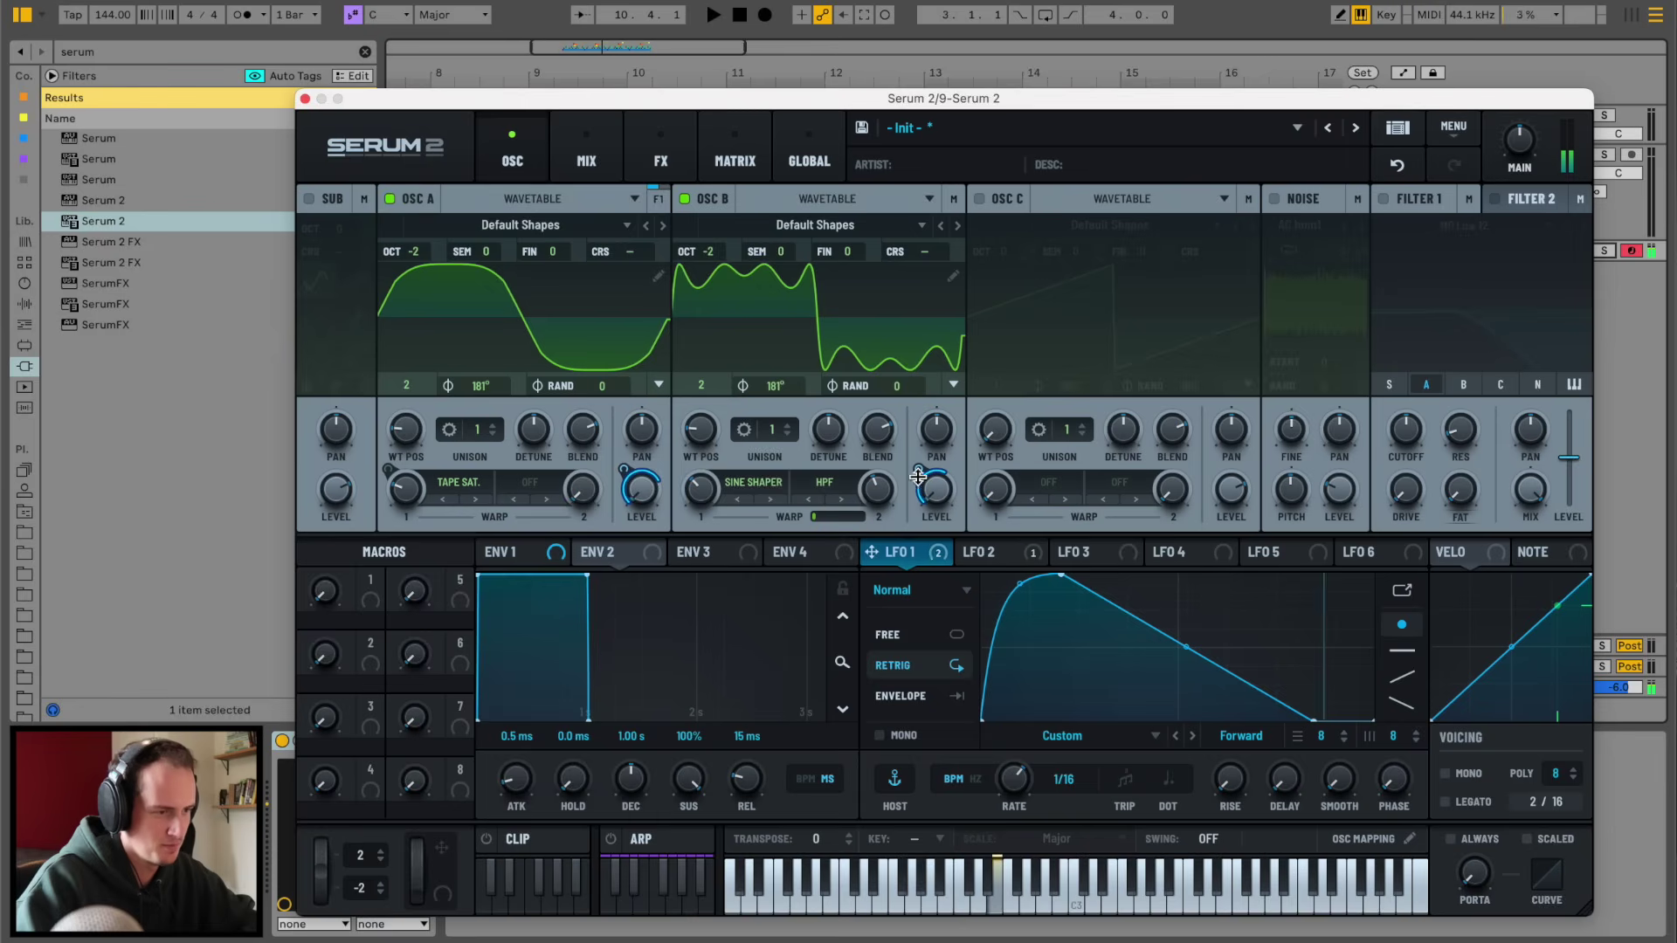
left_click(784, 428)
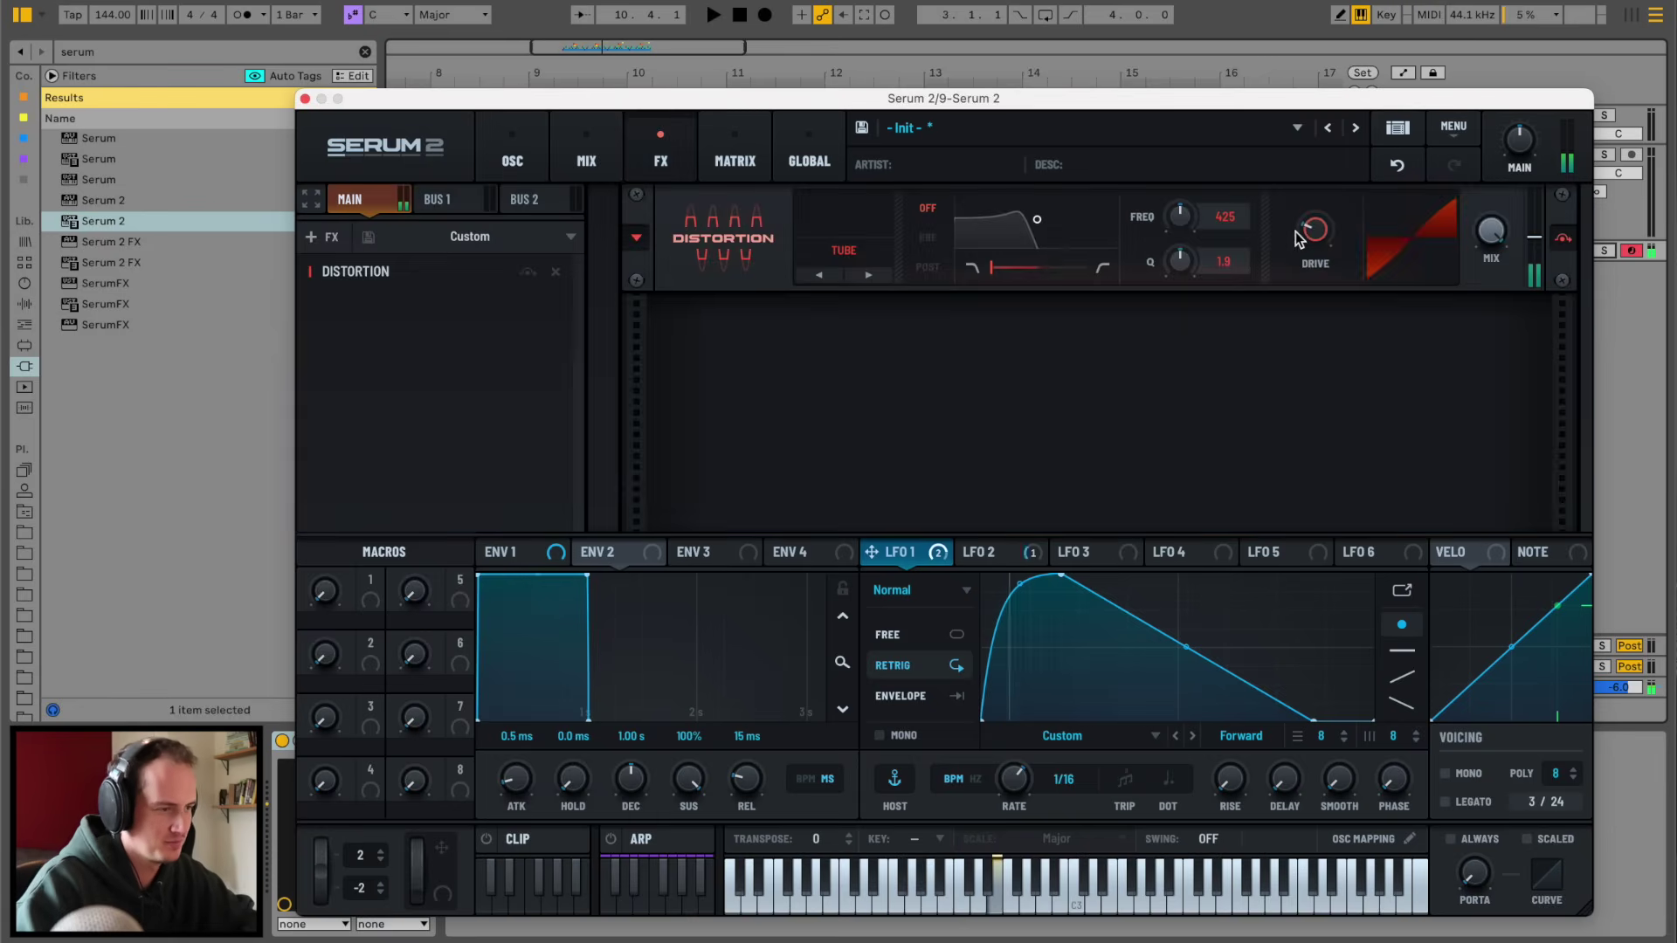
- Add a Distortion effect in Overdrive mode with drive about 69% and mix 59%, and close the Serum 2 window
left_click(844, 255)
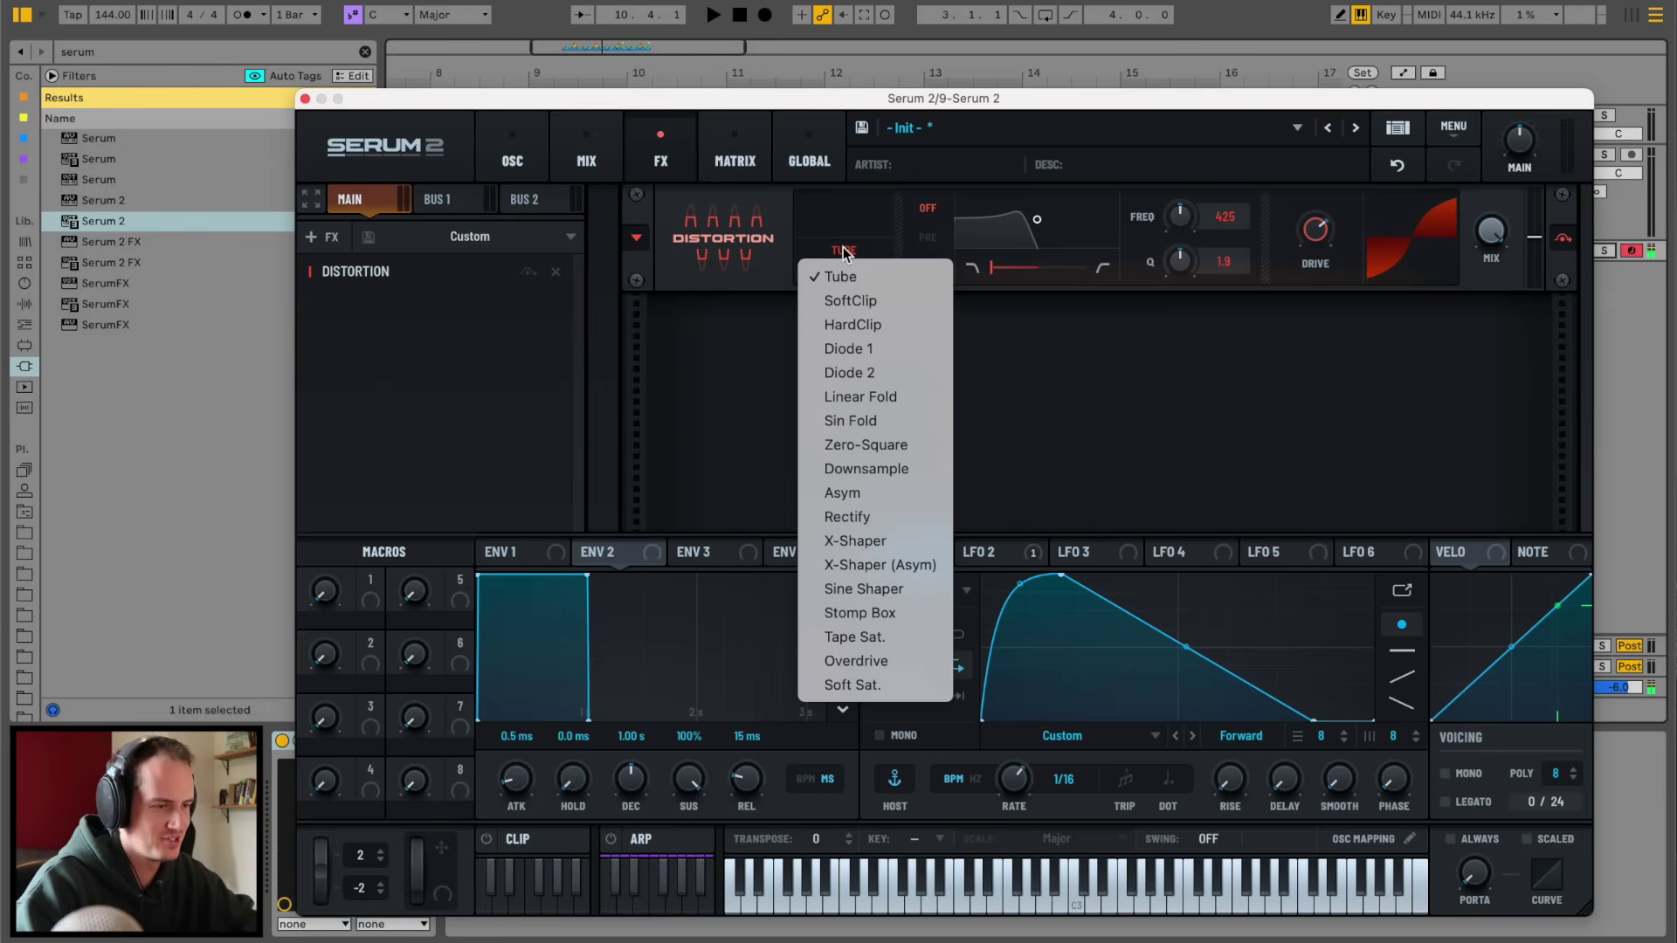
left_click(926, 661)
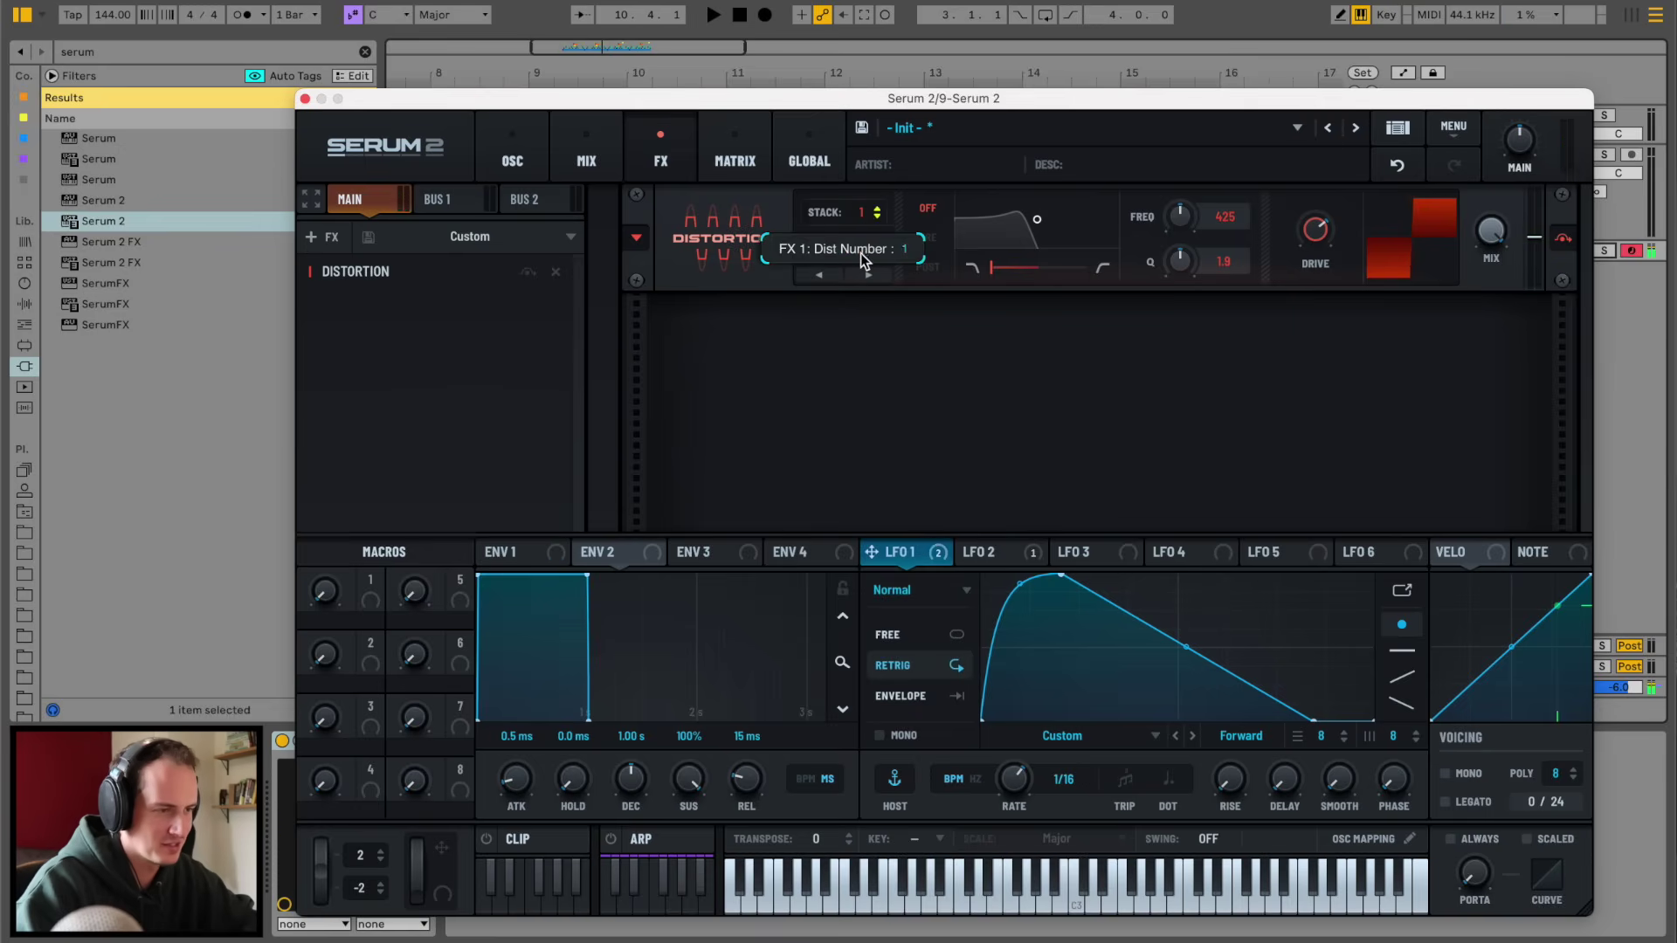
left_click_drag(1318, 233, 1319, 243)
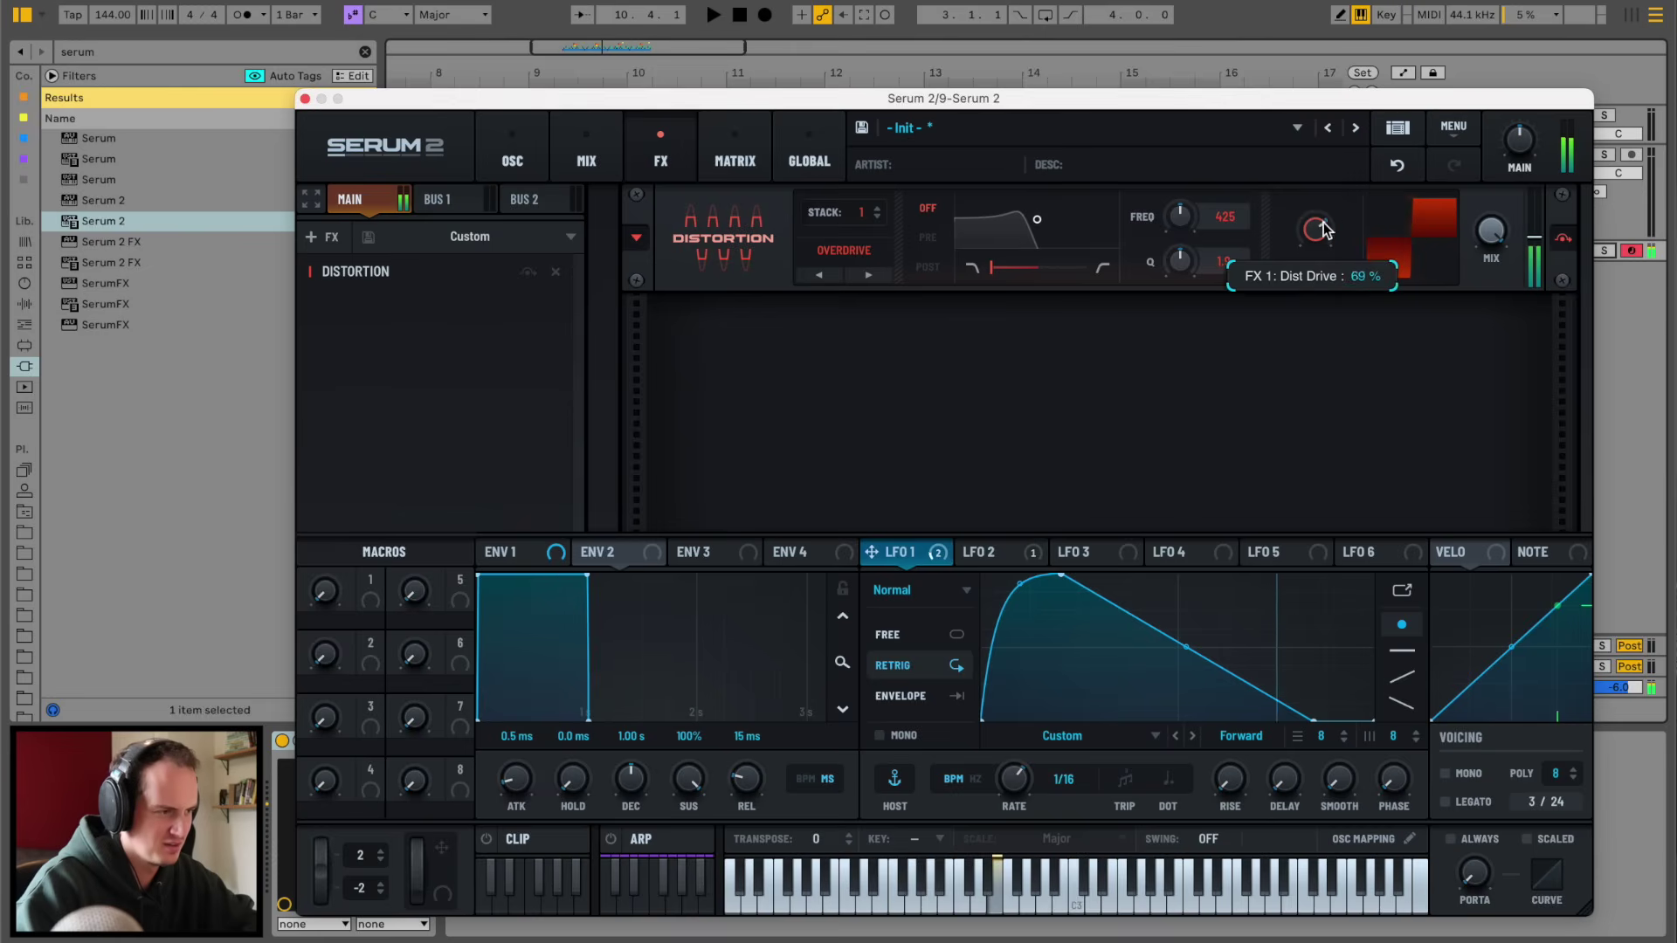
left_click_drag(1491, 234, 1470, 297)
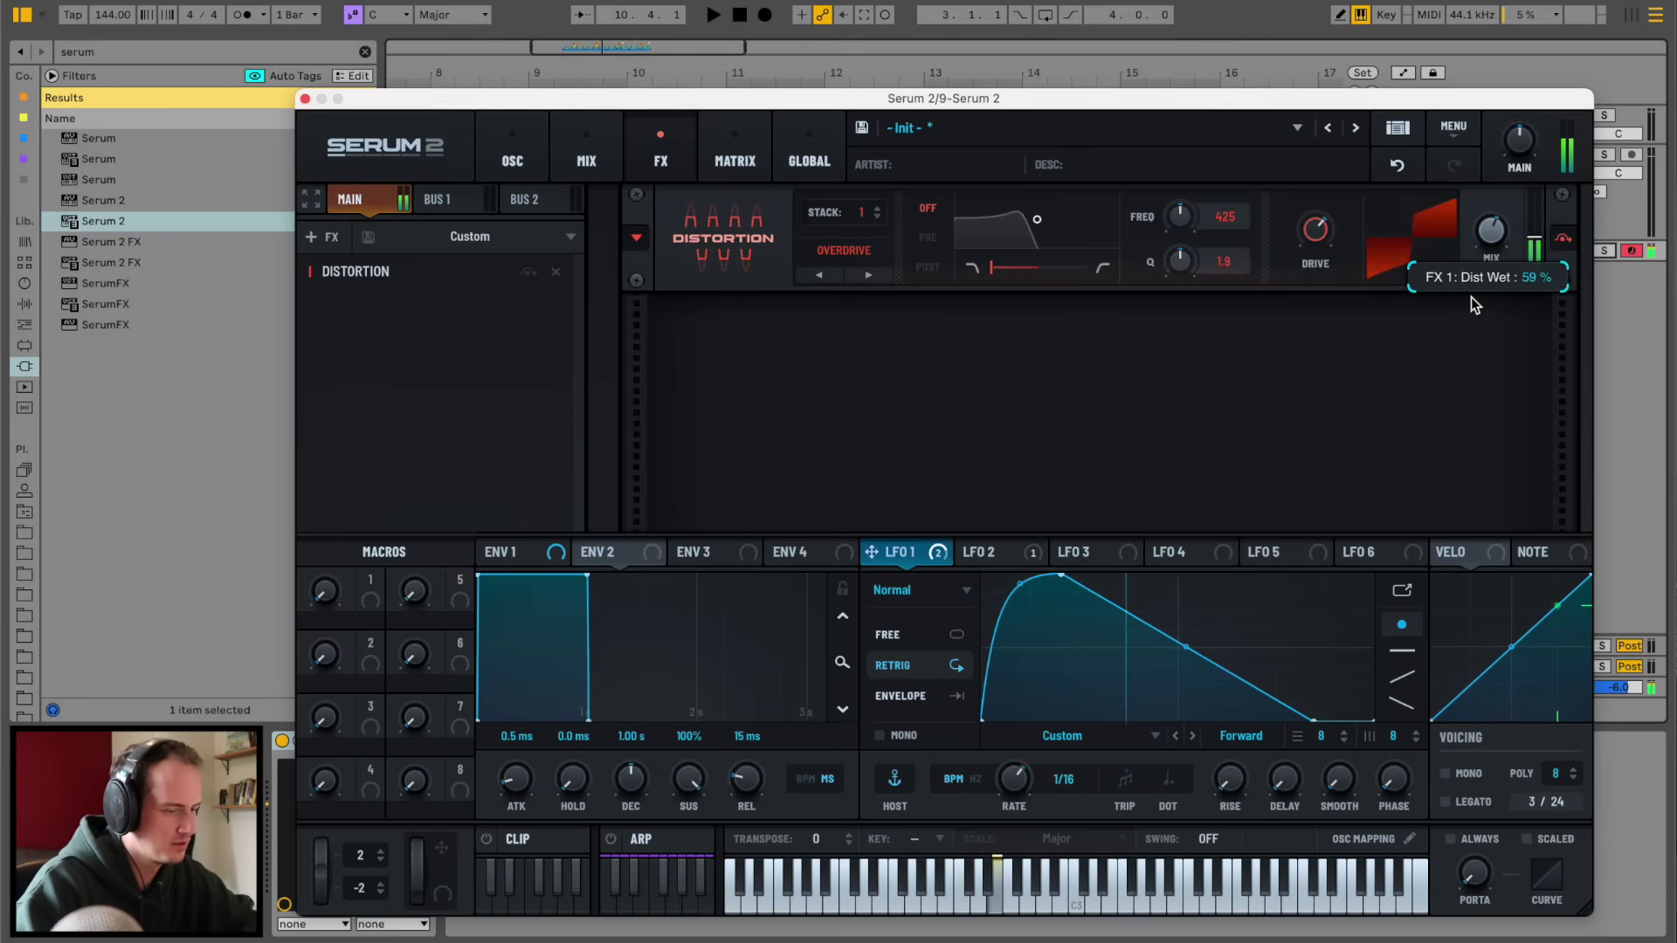
left_click(305, 98)
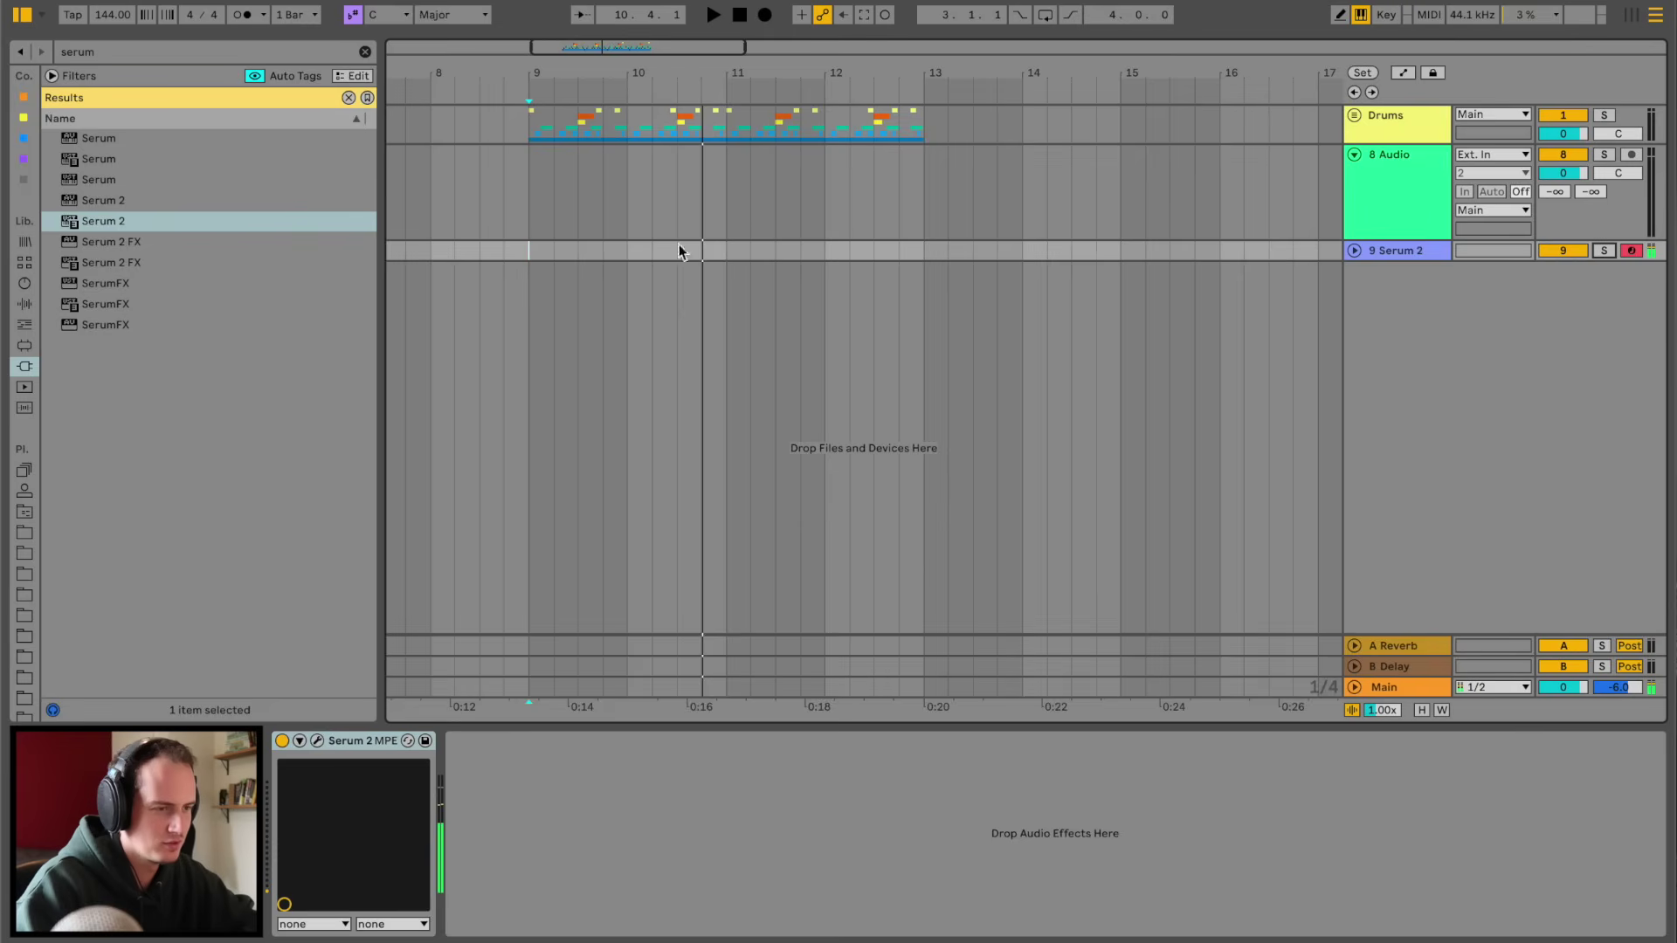
- Insert a two-bar MIDI clip with a one-bar note at bar 9 on the Serum 2 track and record it to a resampling audio track
left_click_drag(702, 244, 717, 243)
key("ctrl+shift+m")
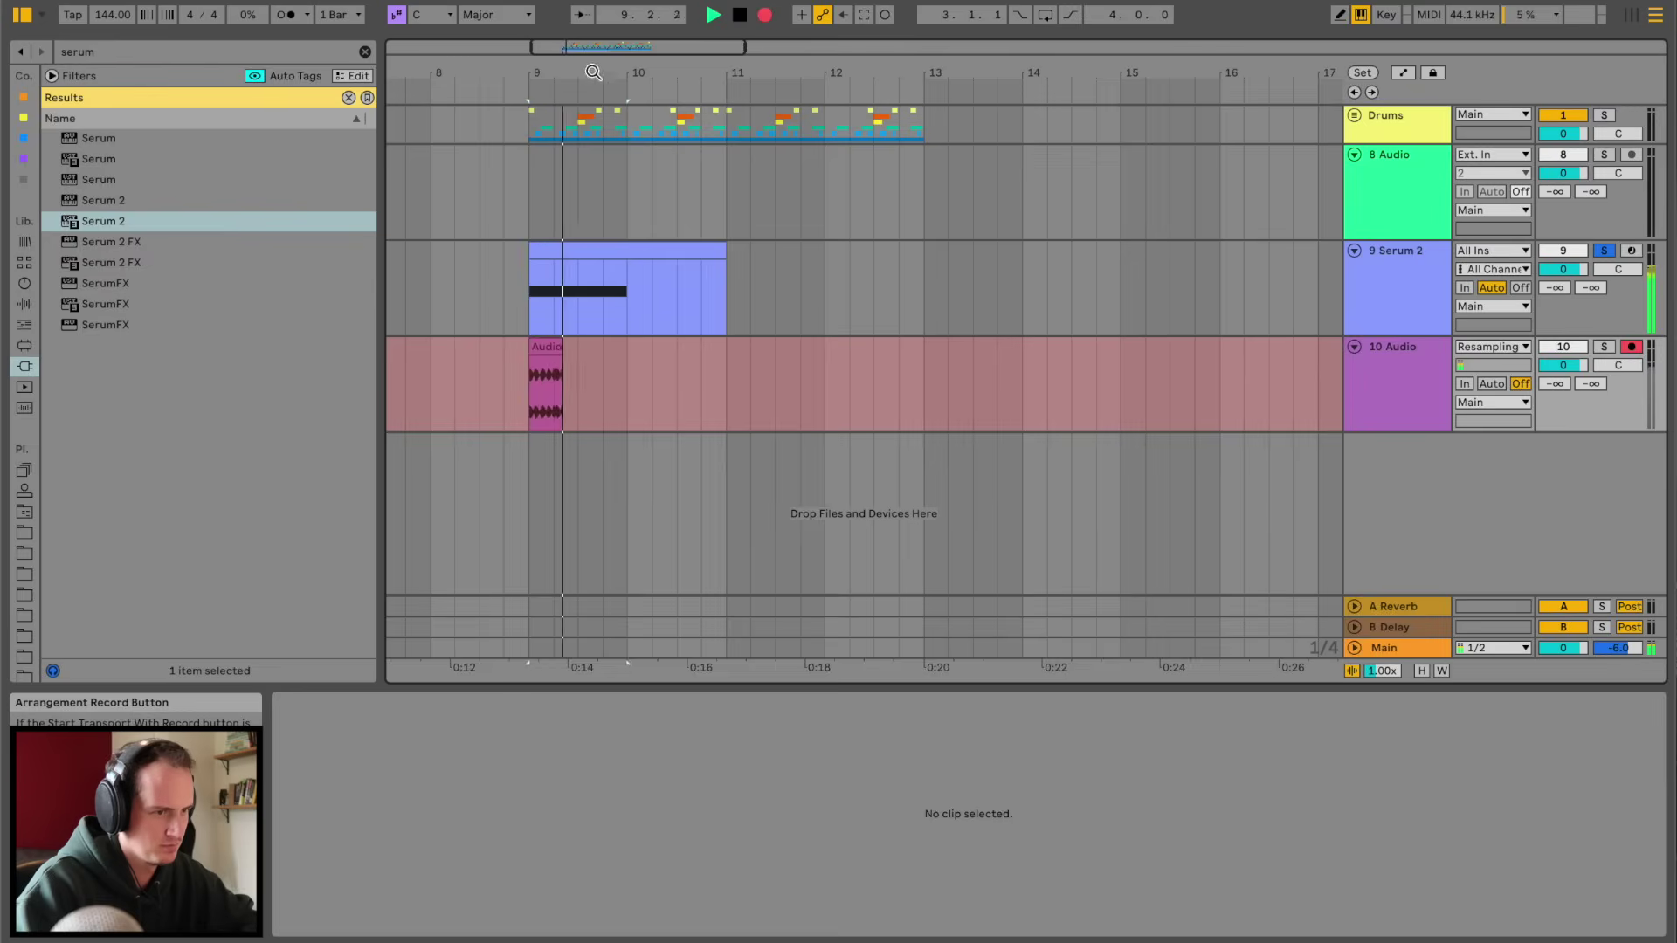
key("space")
- Raise the resampled audio clip's gain to about 6.3 dB
left_click_drag(526, 74, 526, 175)
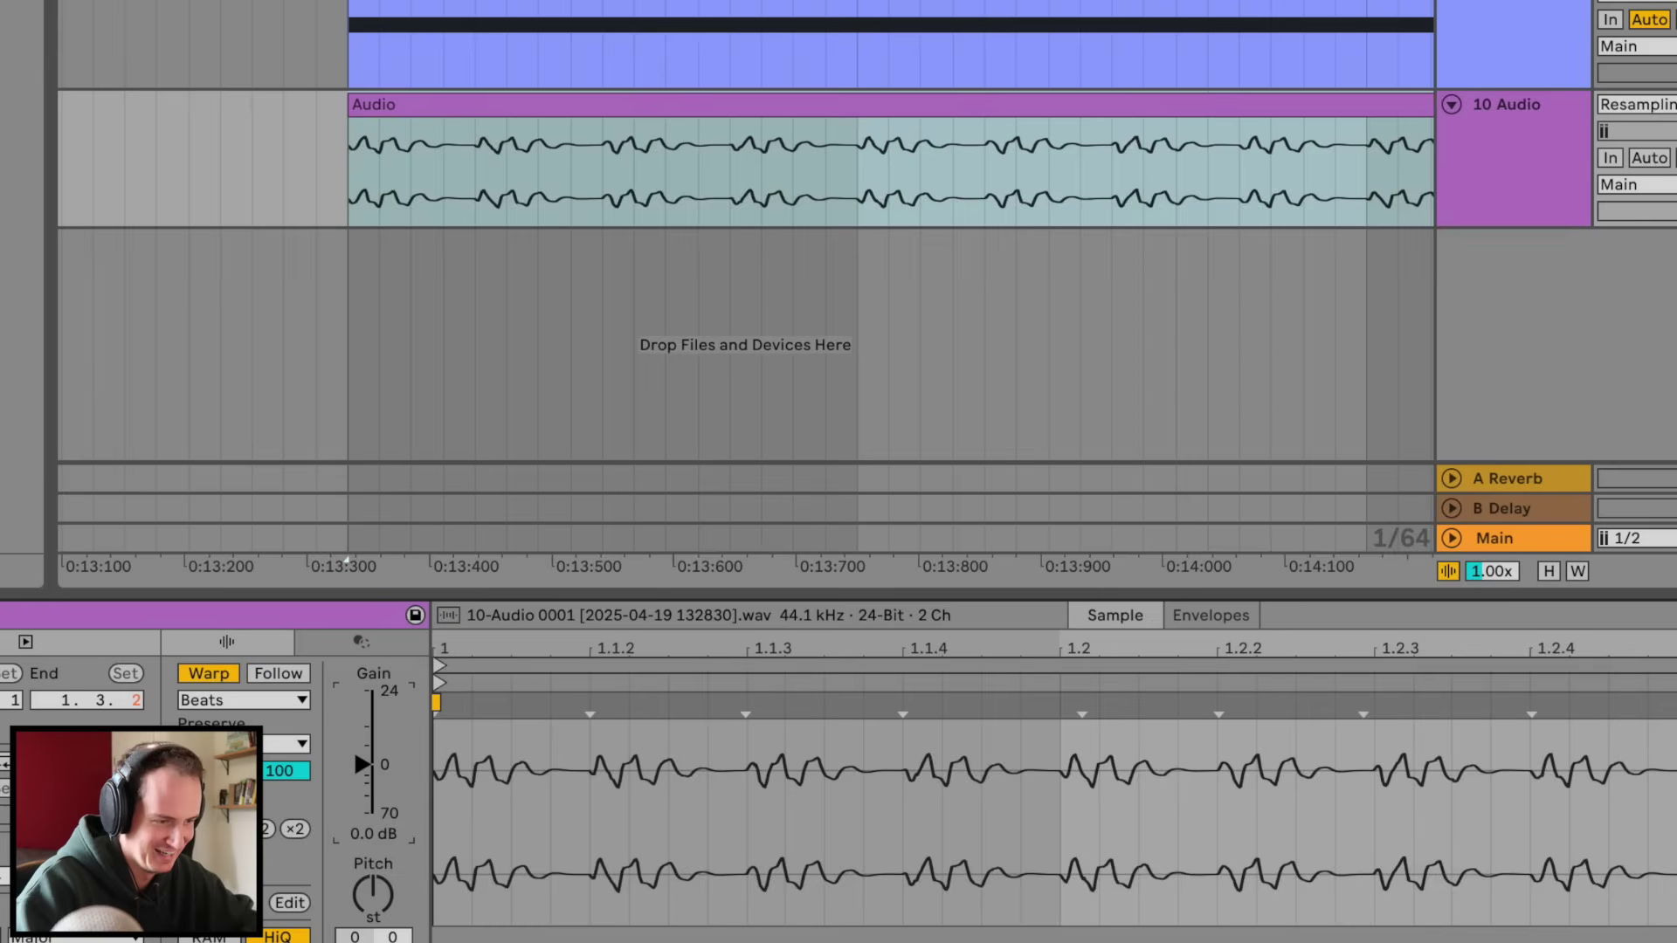
left_click_drag(609, 821, 593, 777)
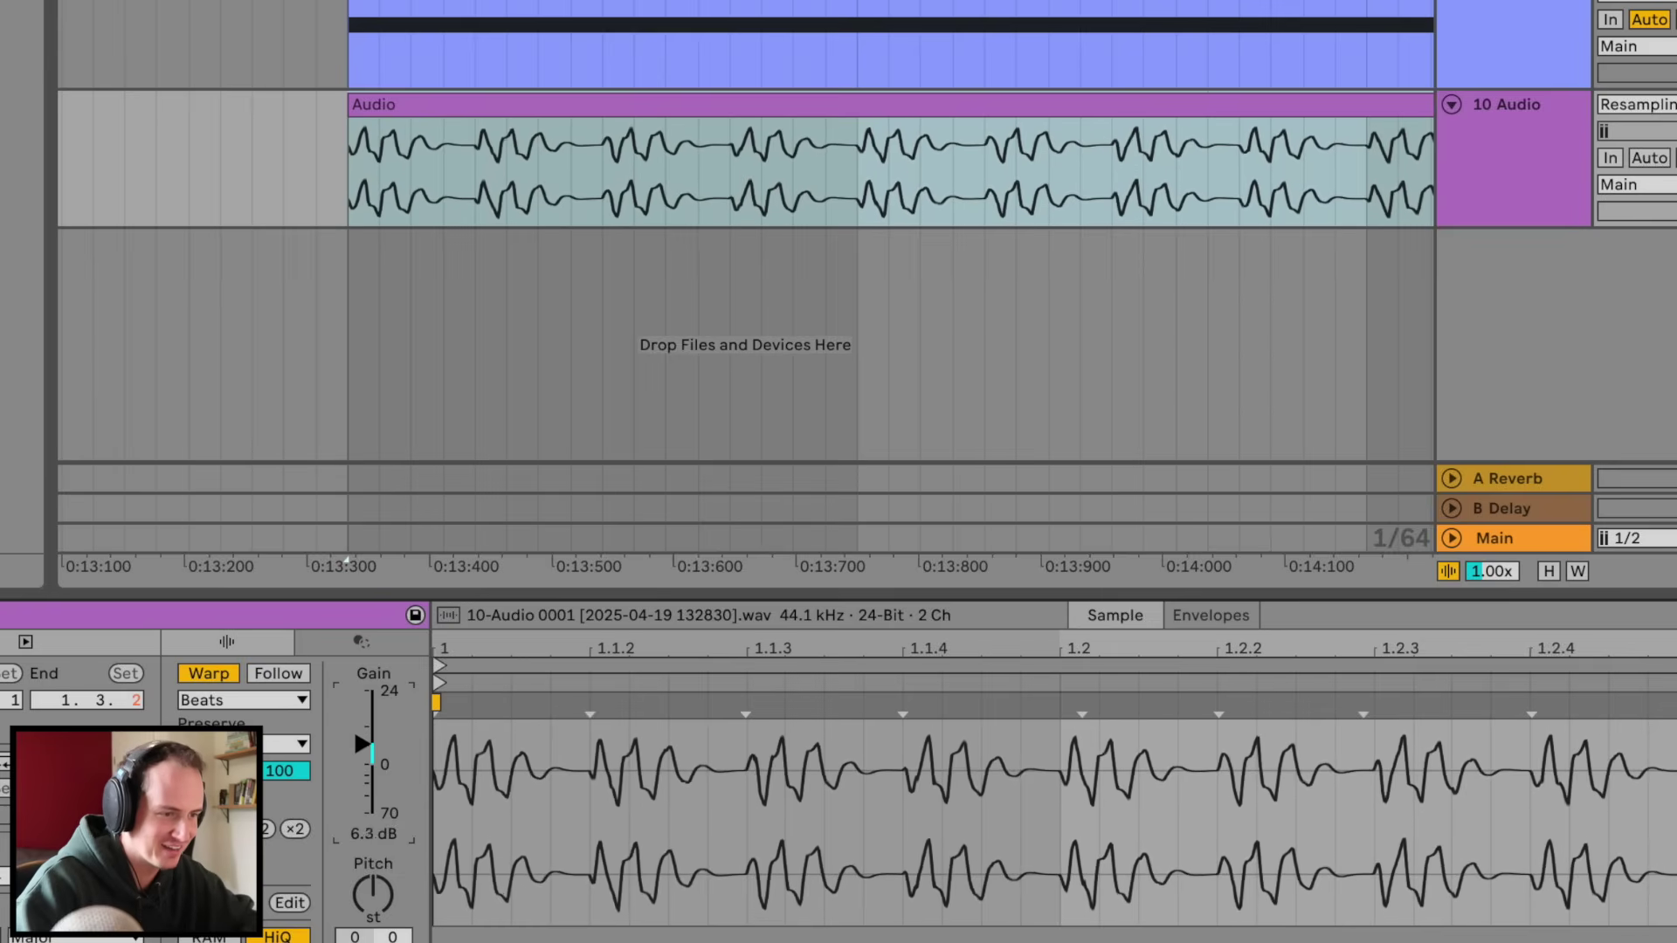
left_click_drag(363, 745, 363, 741)
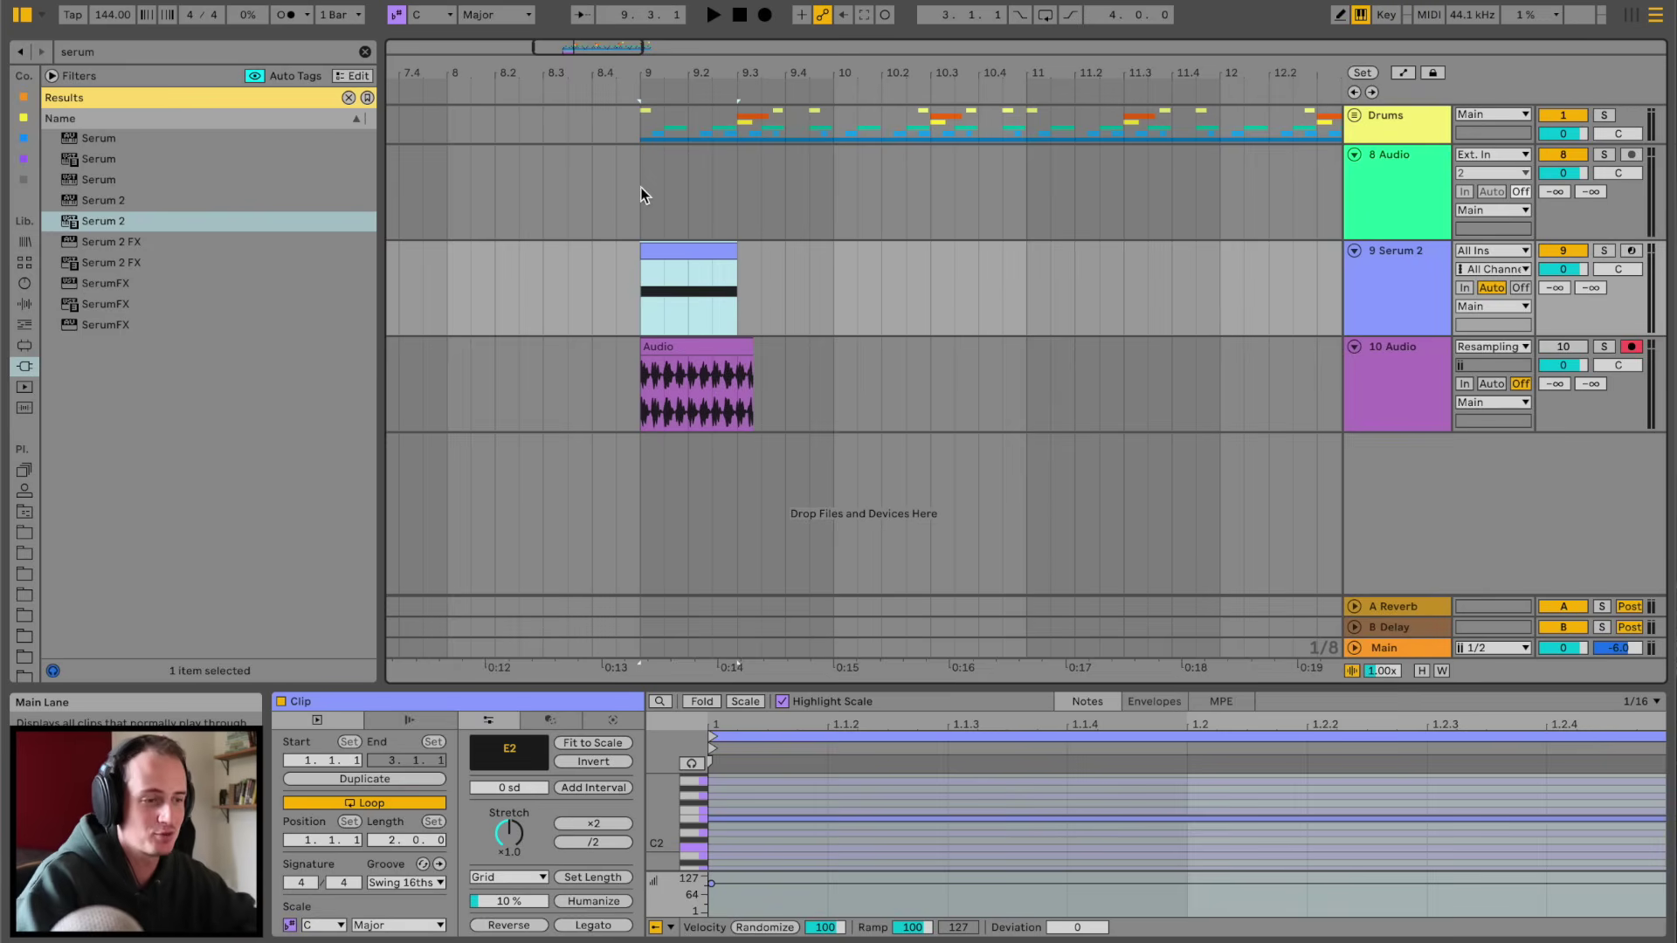
- Move the half-bar Serum 2 clip to 9.3 and play the arrangement from bar 9
left_click_drag(678, 251, 774, 244)
left_click(637, 250)
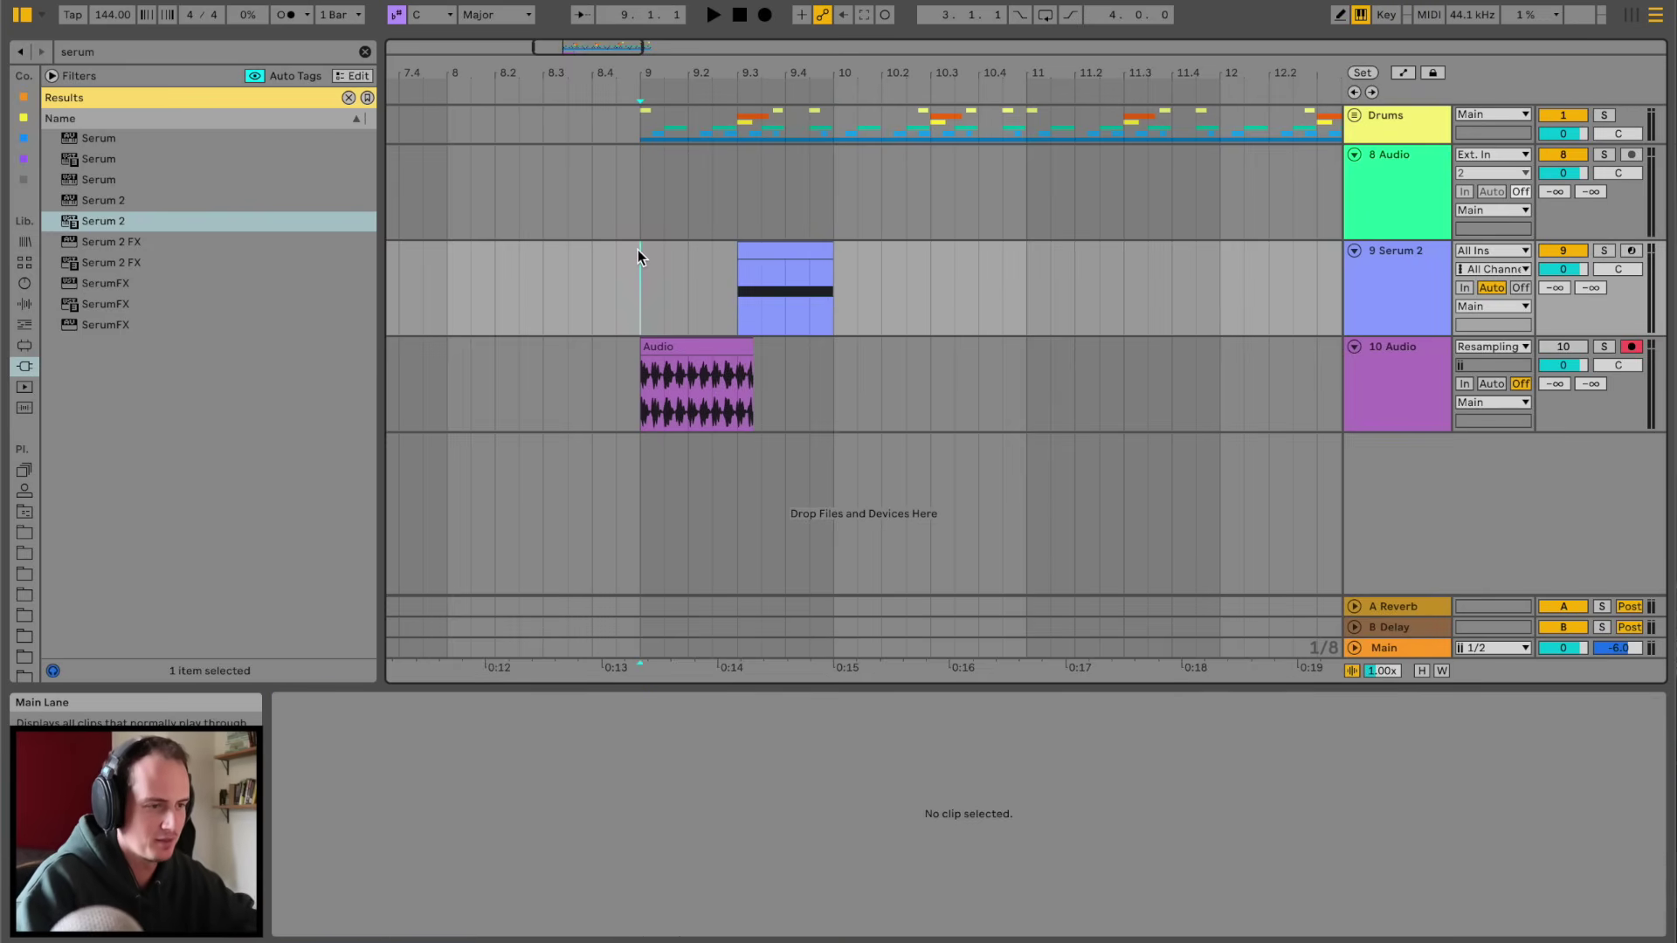
key("space")
- Lower the volume of tracks 5 to 7 in the Drums group together
left_click(1354, 125)
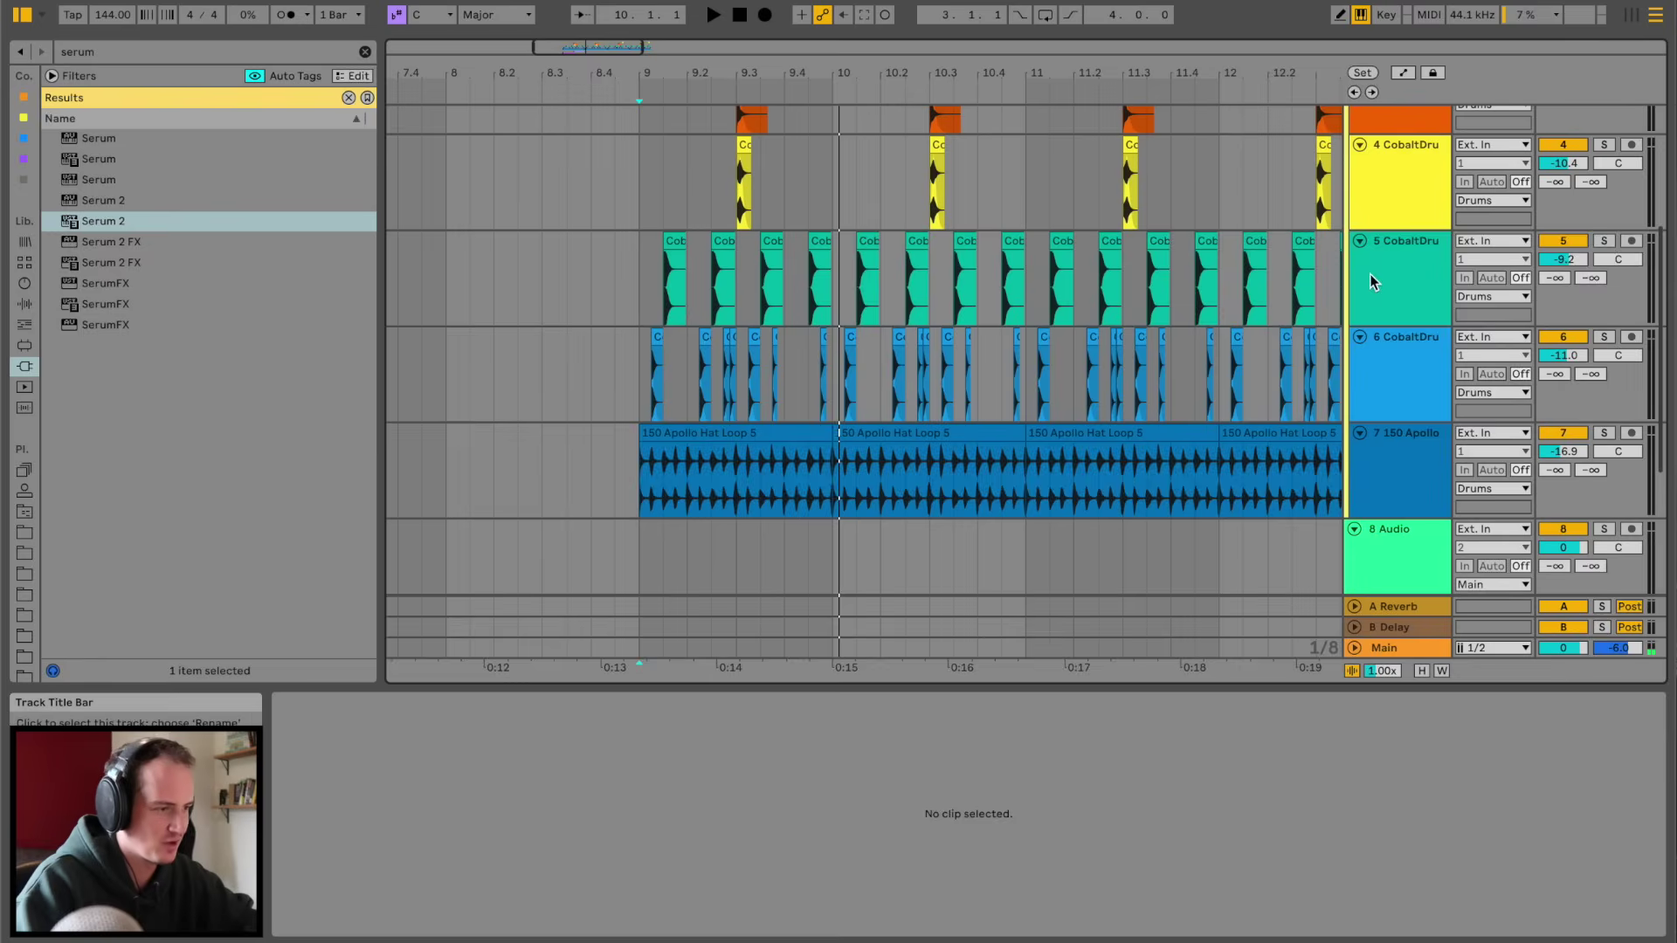
left_click(1370, 274)
left_click(1397, 470, "shift")
left_click_drag(1561, 259, 1561, 290)
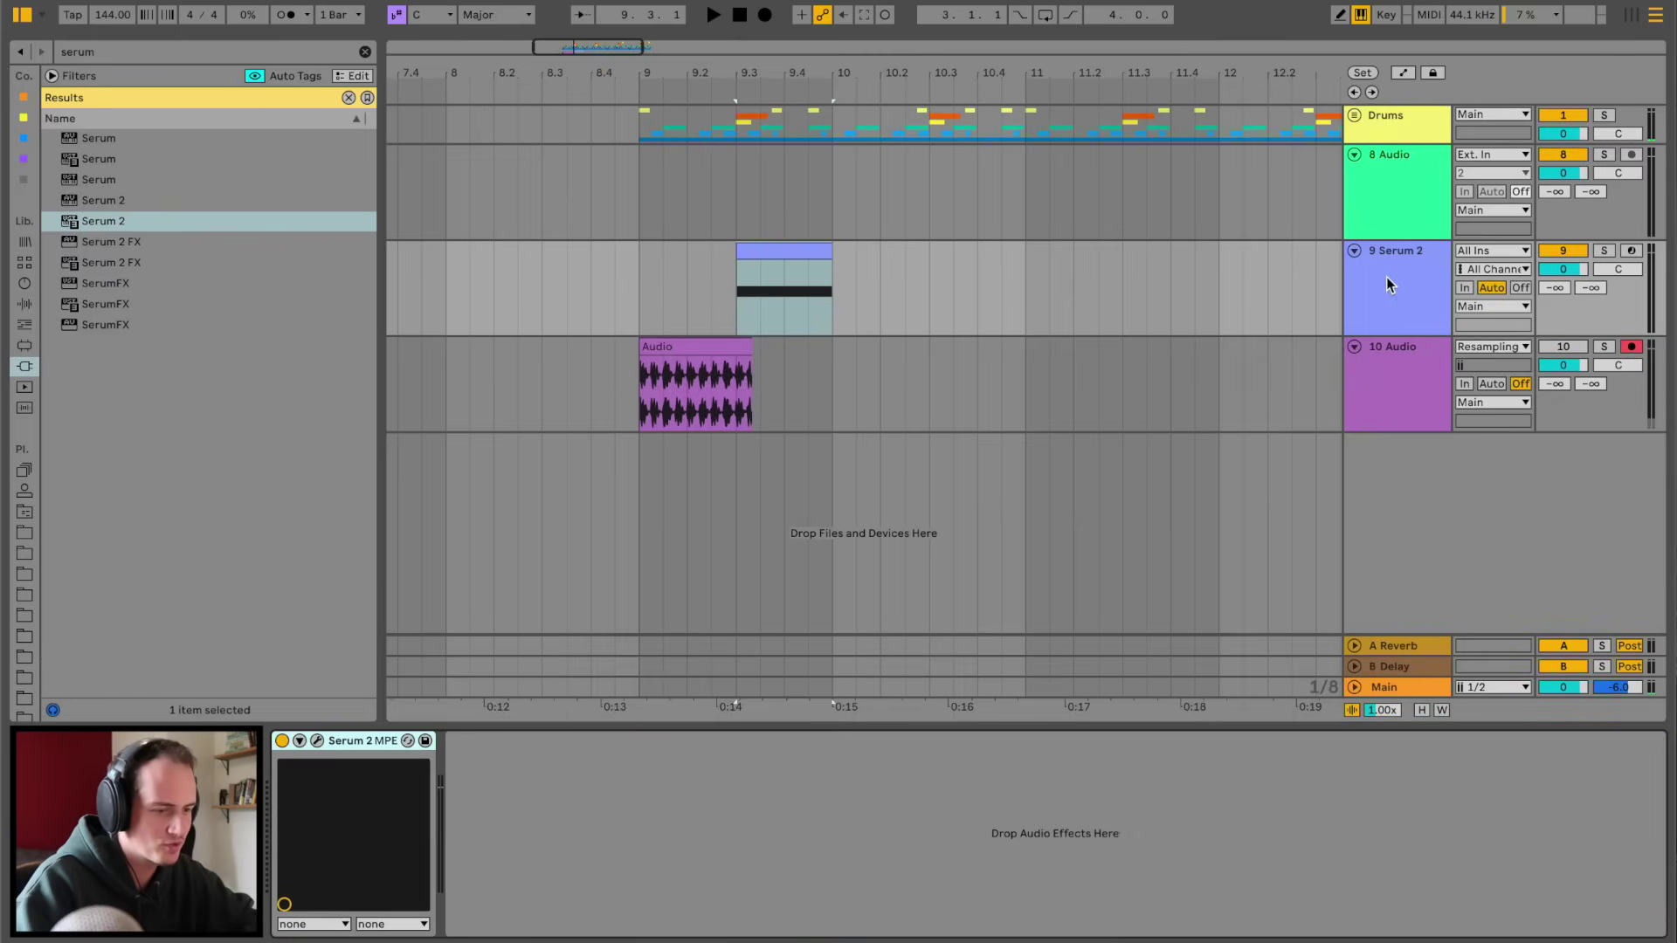
- In Serum 2, assign LFO 3 to oscillator B's first warp with an amount of 26%
left_click(315, 741)
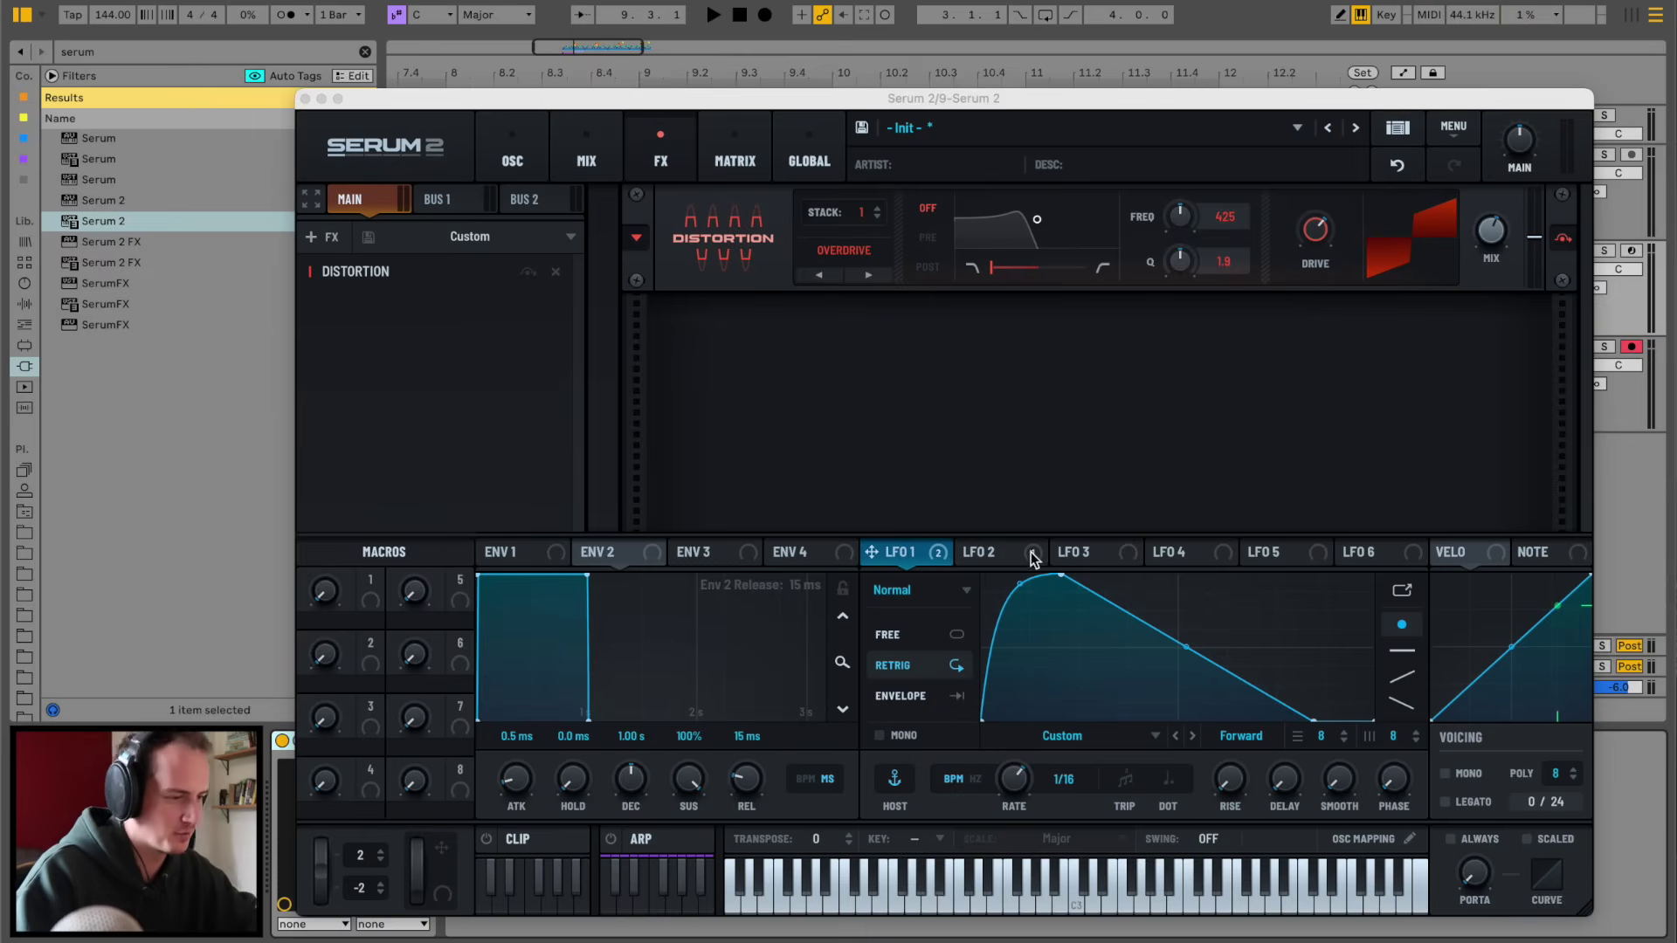
left_click(1087, 552)
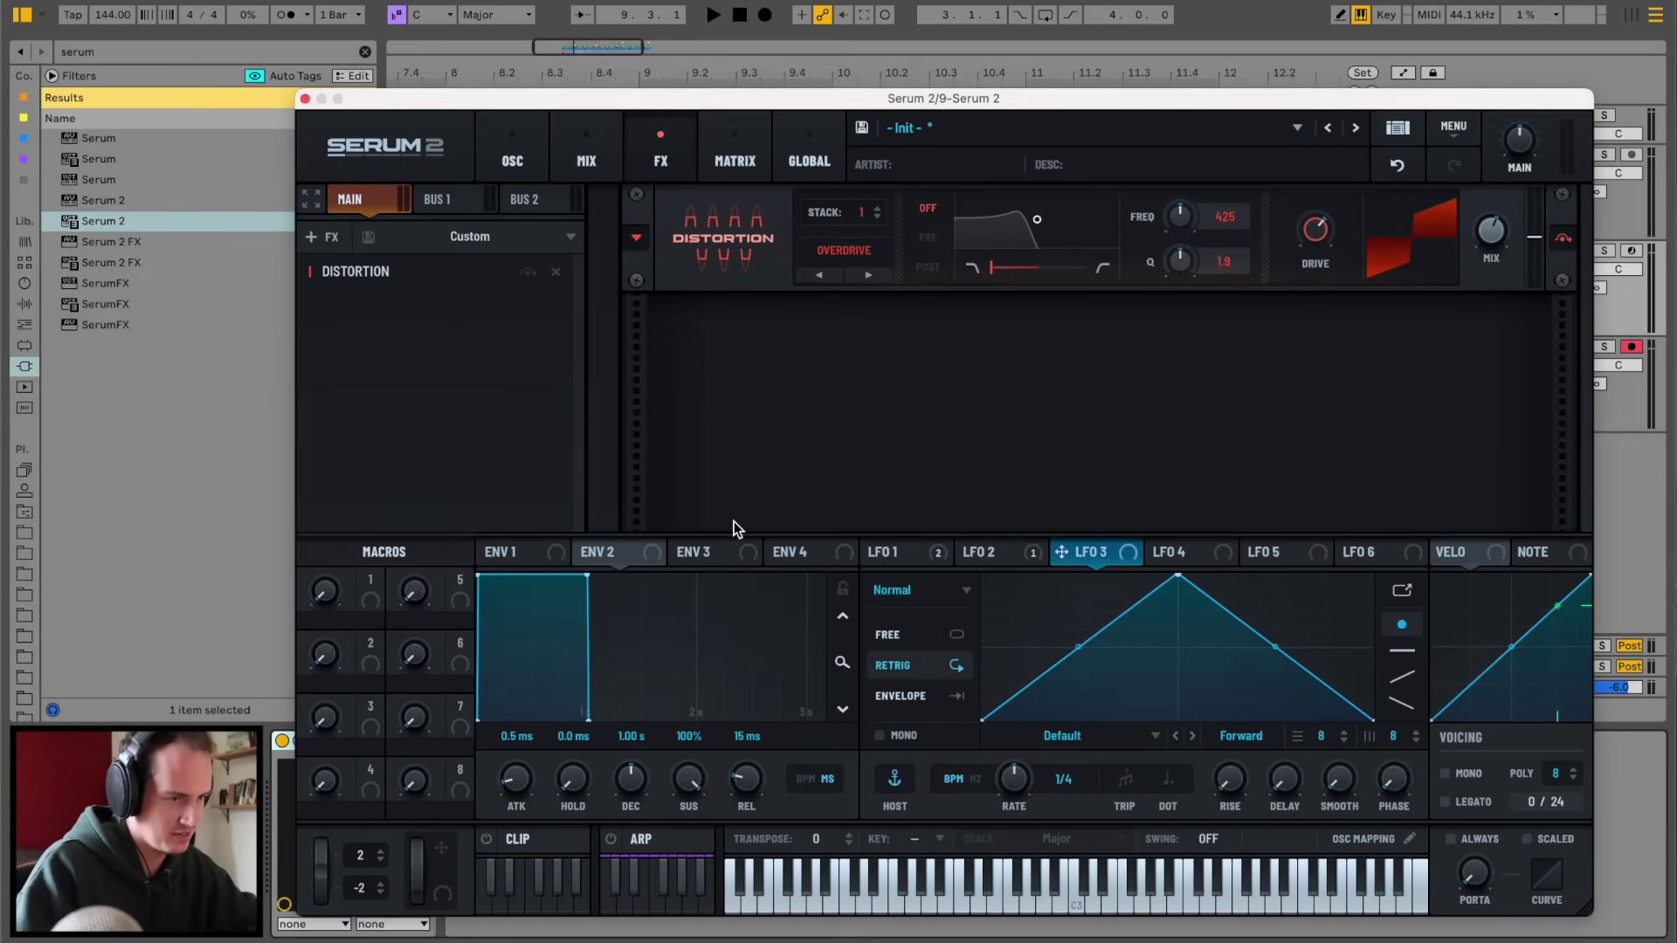
left_click(512, 152)
left_click_drag(1087, 552, 687, 519)
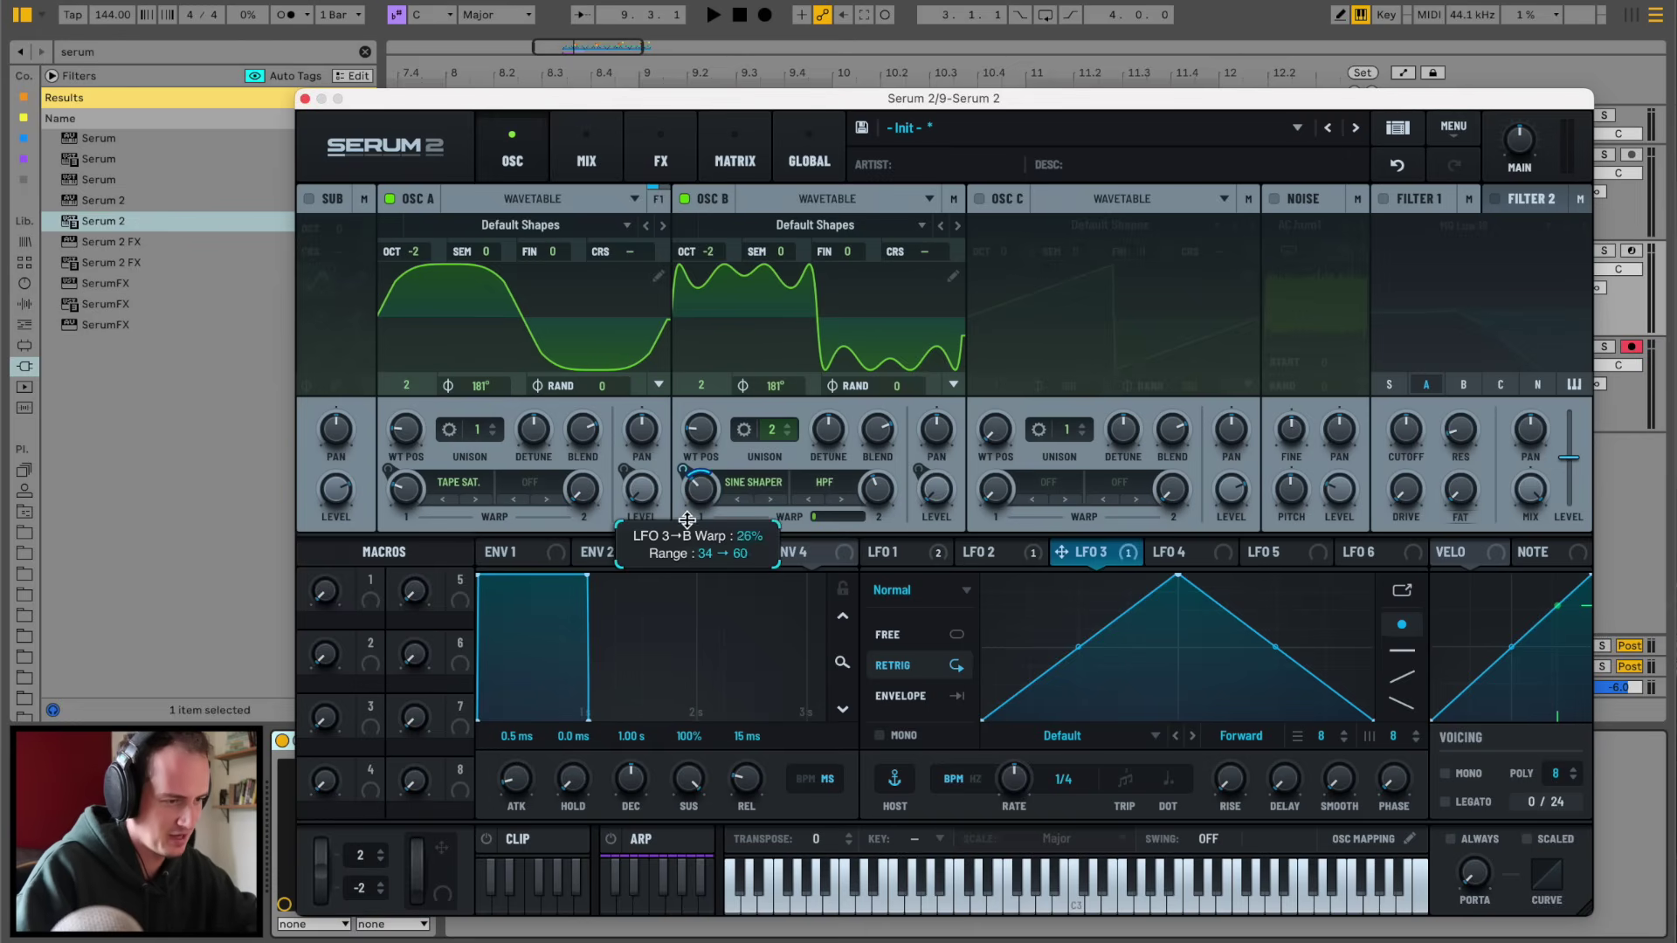
- Reshape LFO 3 to an early peak with a steep curved decay, play it back and close the Serum 2 window
left_click_drag(1180, 577, 1010, 559)
left_click_drag(1197, 640, 1142, 684)
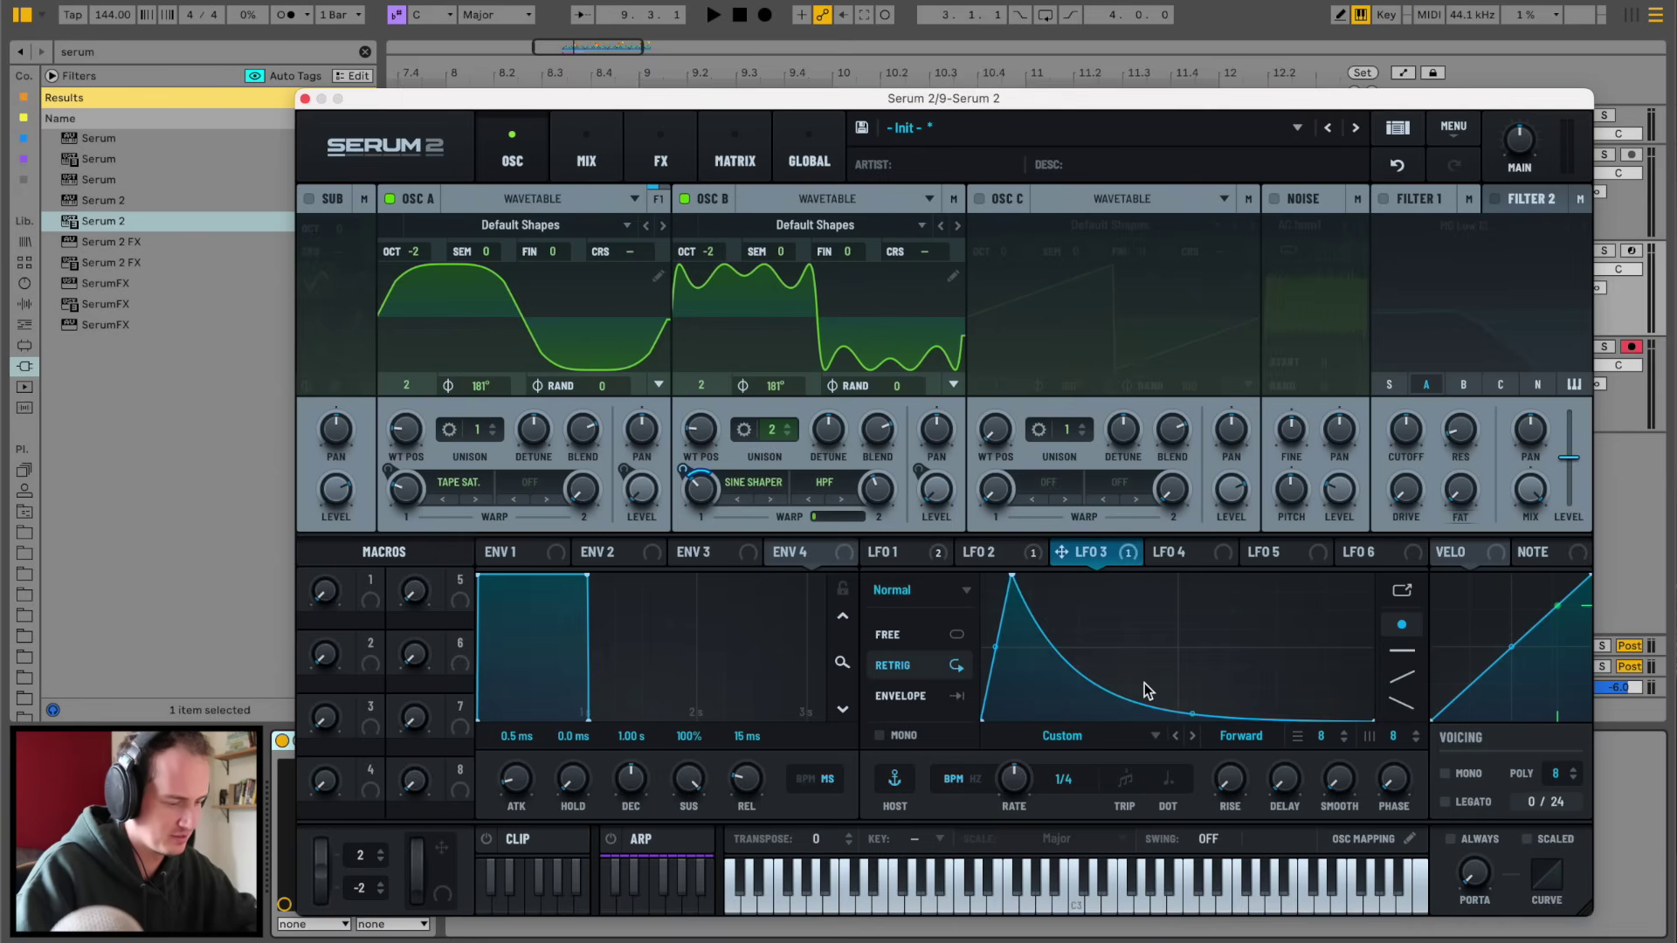
key("space")
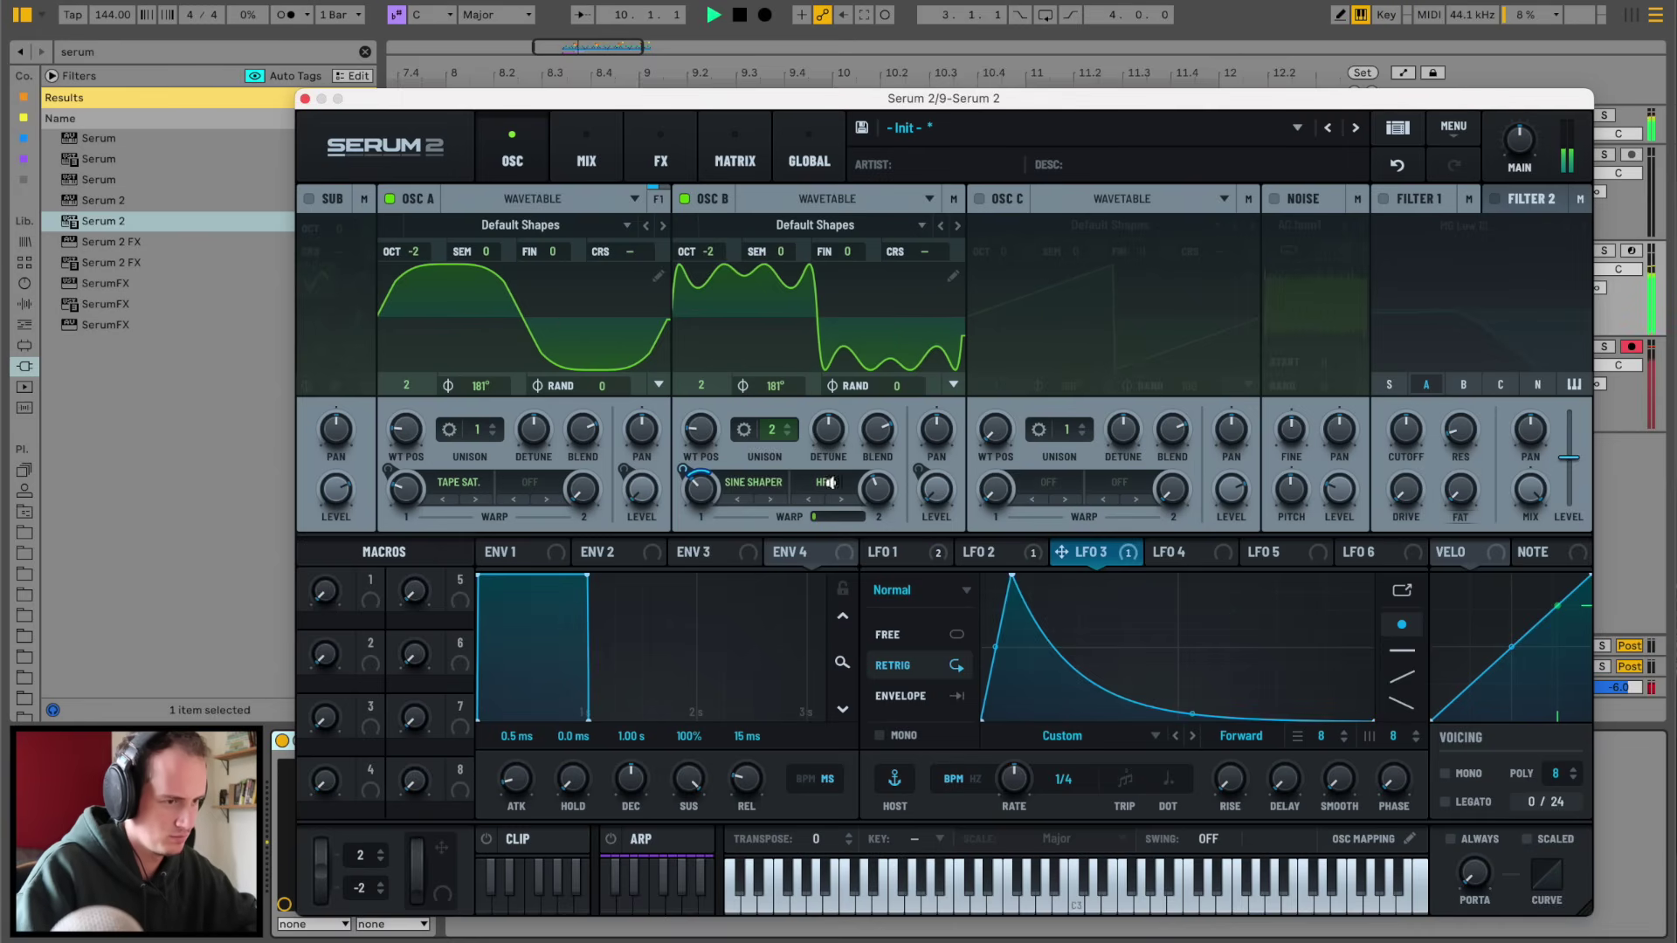
key("space")
left_click(305, 99)
- Loop playback over the Serum 2 clip and solo the Serum 2 track
left_click(777, 254)
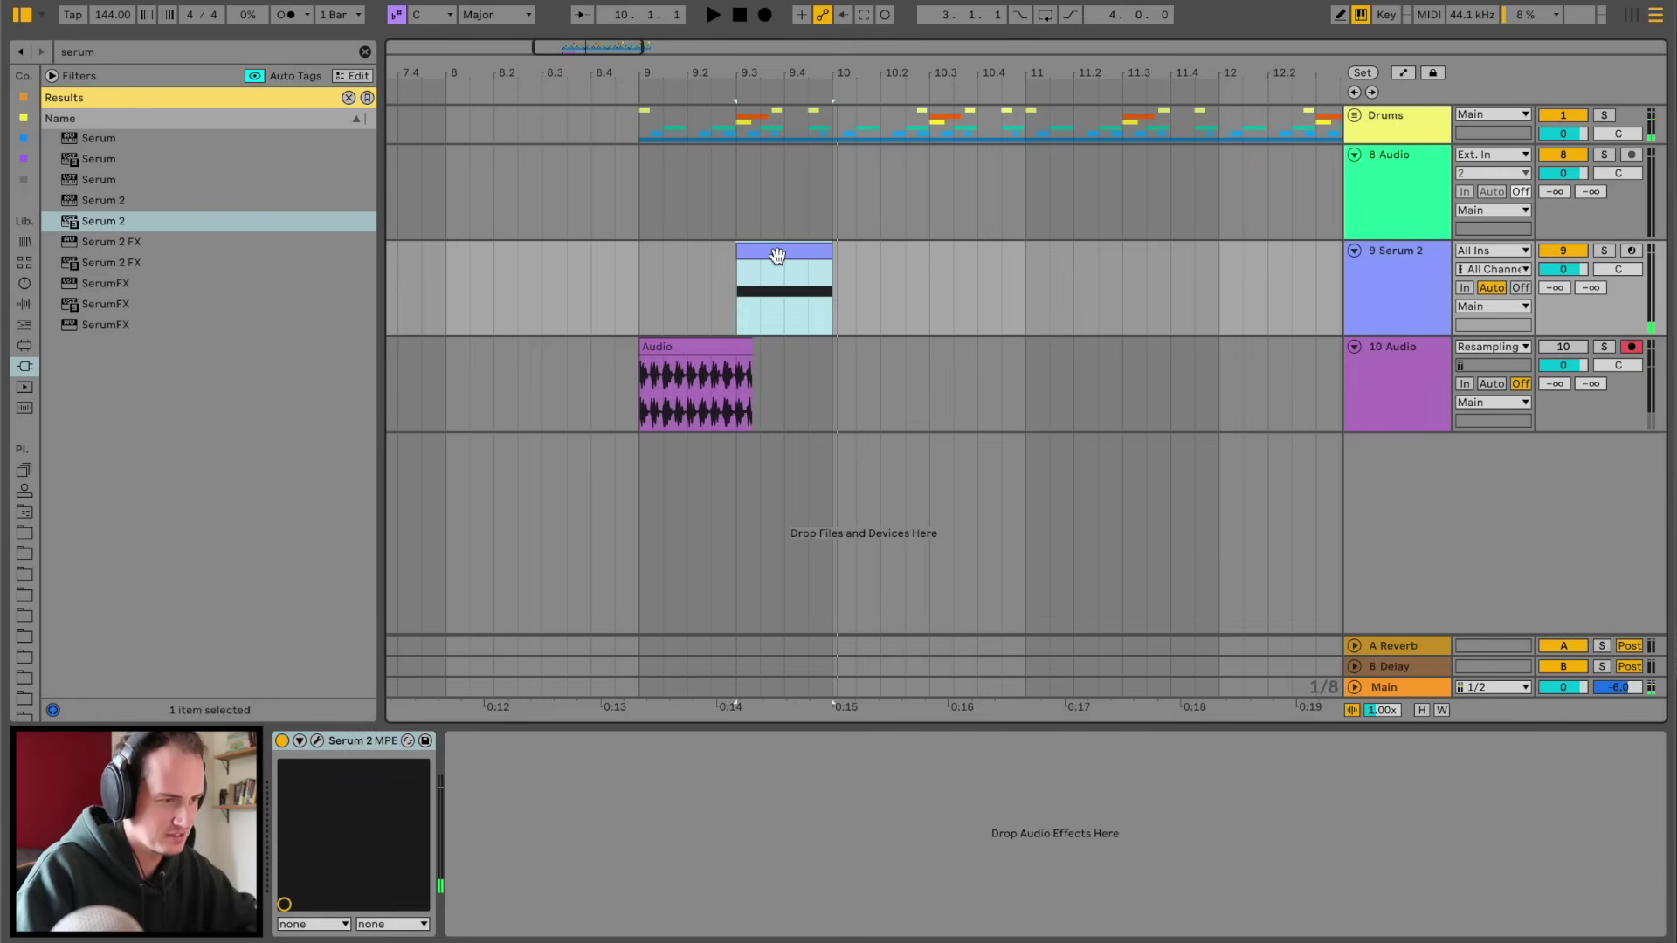
key("super+l")
key("space")
left_click(1604, 252)
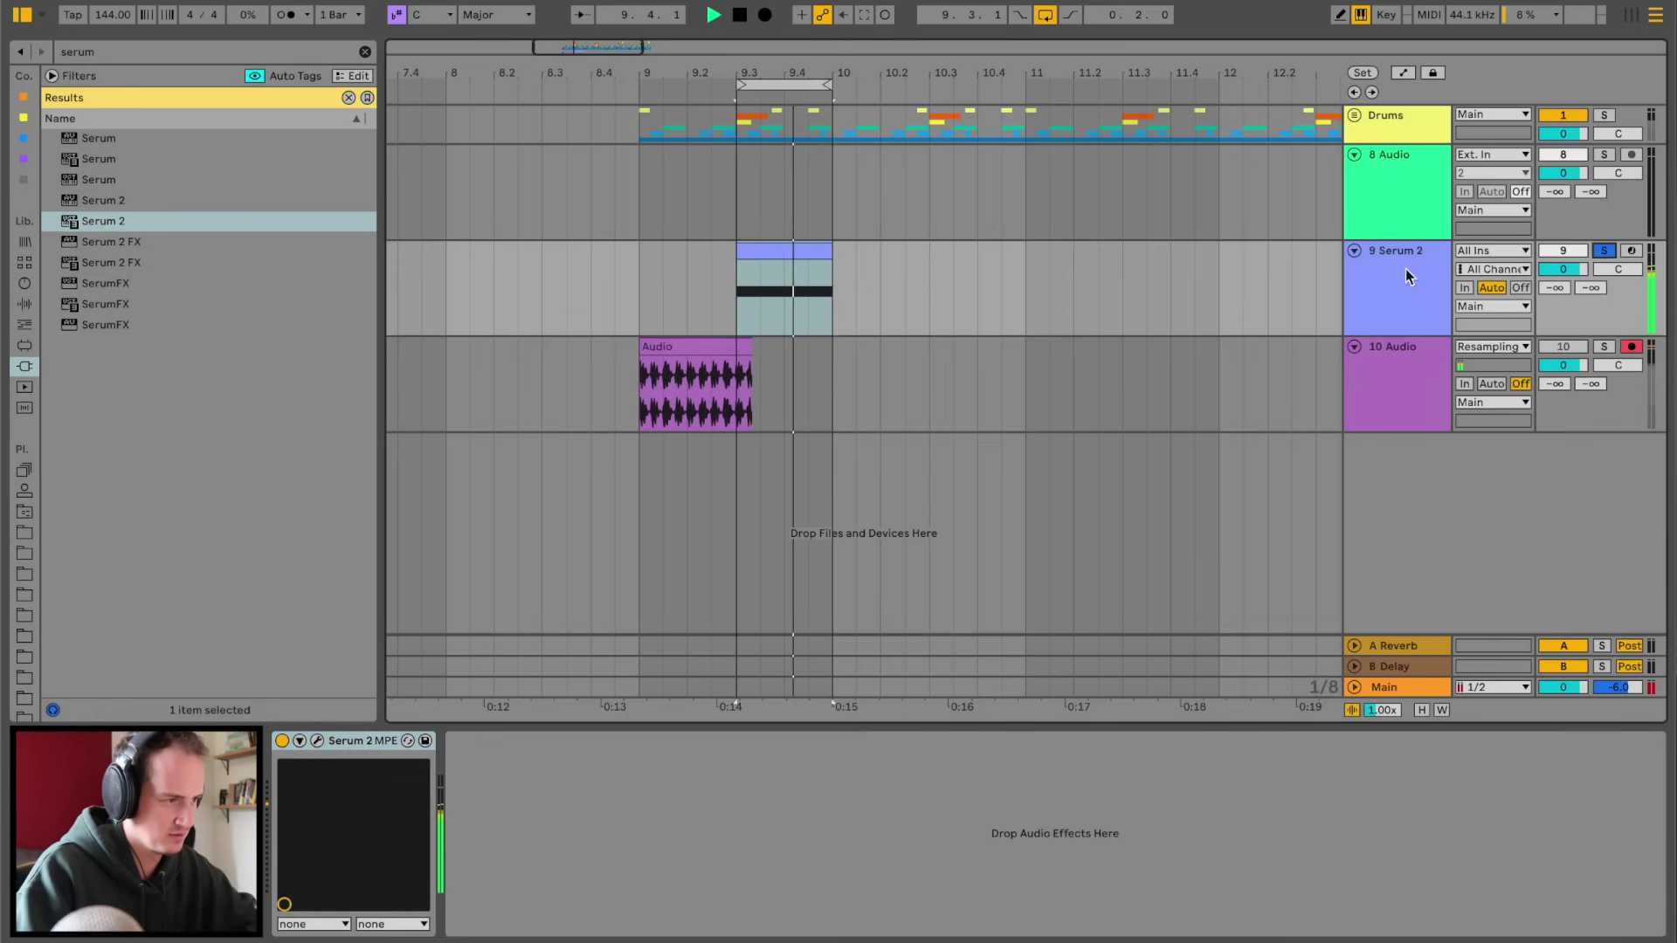
- Reopen Serum 2 and adjust LFO 3's modulation amount on oscillator B's first warp
double_click(1403, 270)
left_click(316, 741)
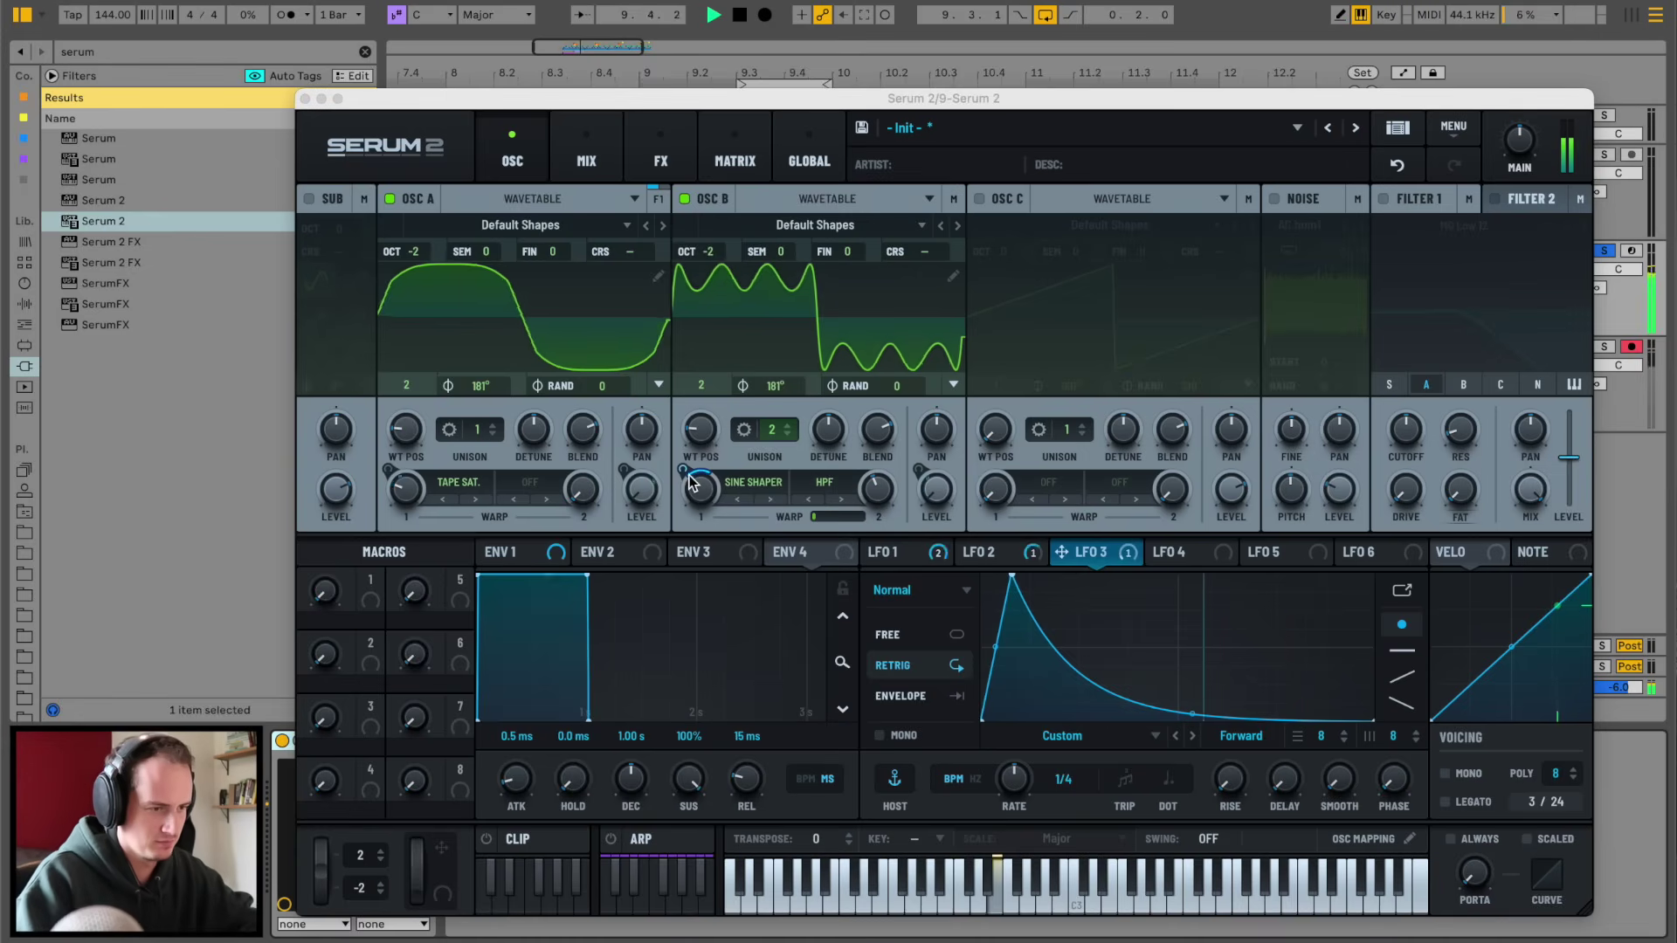
mouse_move(684, 470)
left_mouse_down()
mouse_move(689, 440)
mouse_move(689, 480)
mouse_move(691, 458)
left_mouse_up()
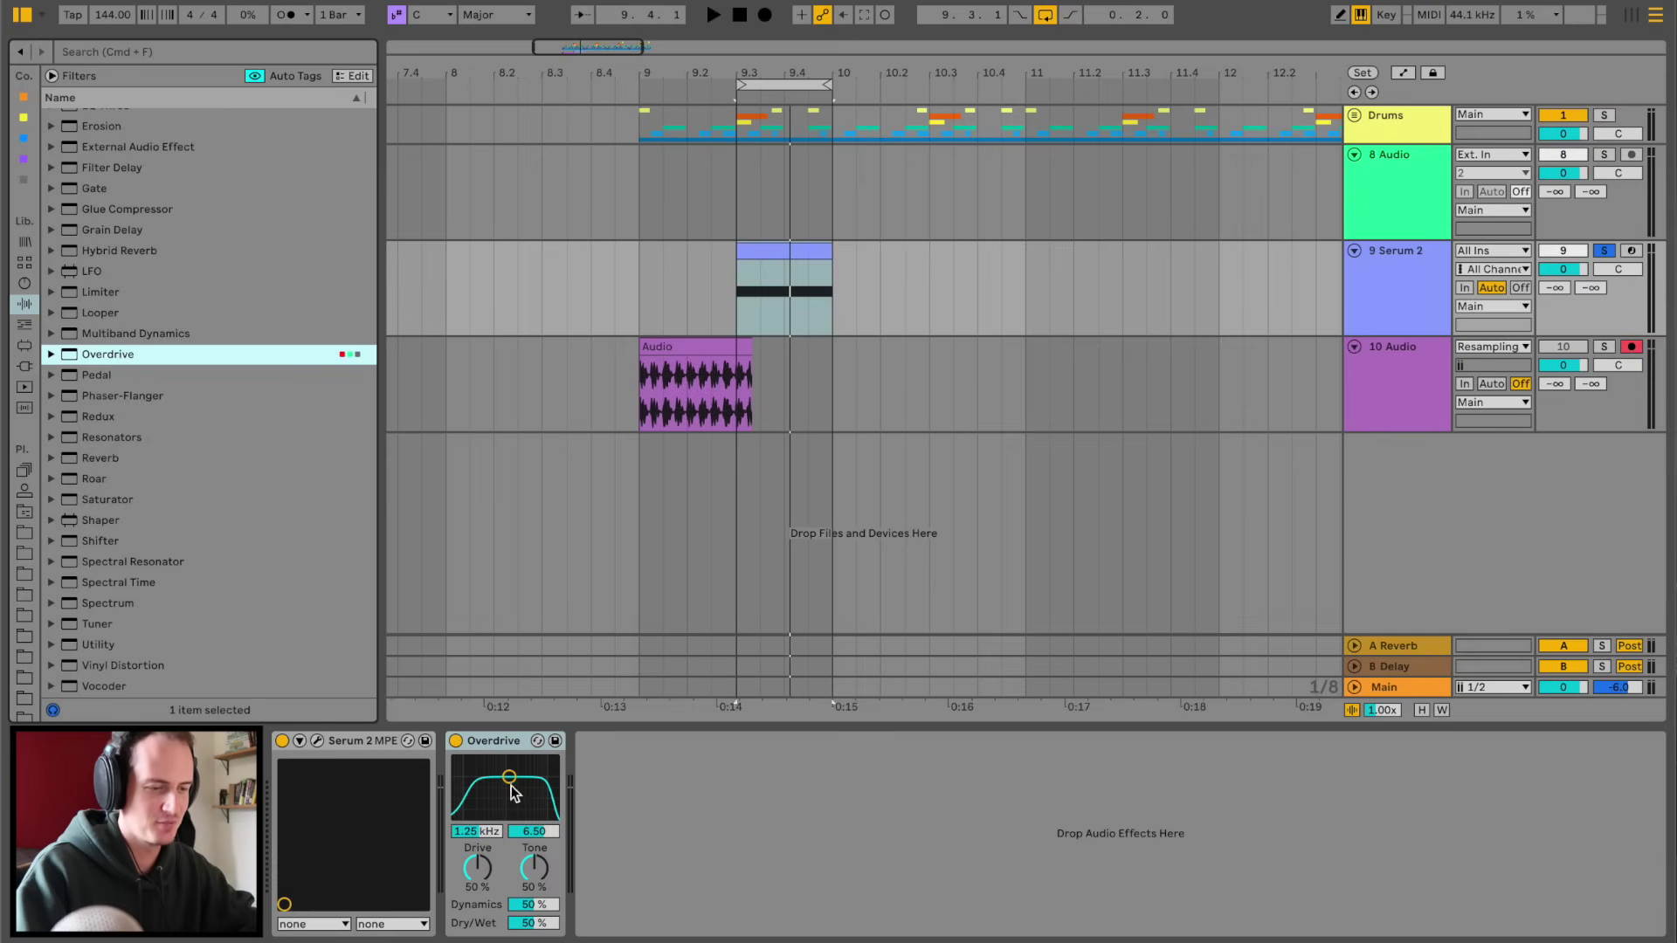
- Set the Overdrive effect on the Serum 2 track to 50.0 Hz, bandwidth 0.50 and 12% dry/wet
left_click_drag(487, 786, 458, 817)
left_click_drag(534, 923, 534, 942)
- Duplicate the half-bar Serum 2 clip repeatedly so the bass runs from 9.3 to 12.3
key("super+d")
key("super+d")
key("super+d")
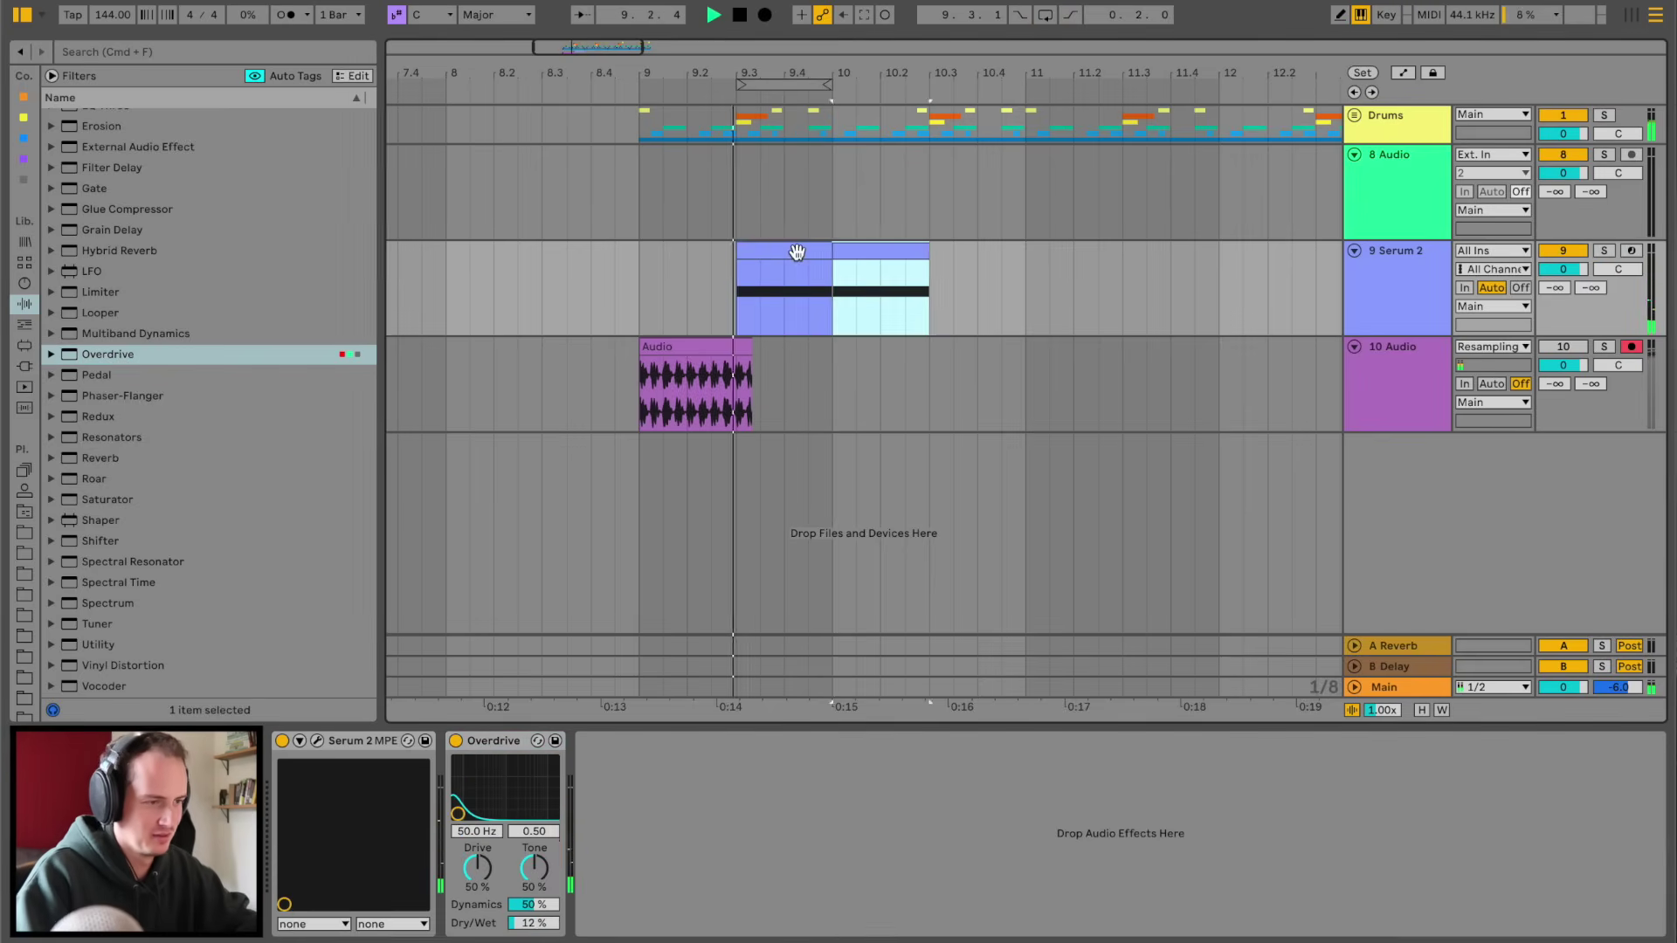
left_click_drag(933, 67, 933, 53)
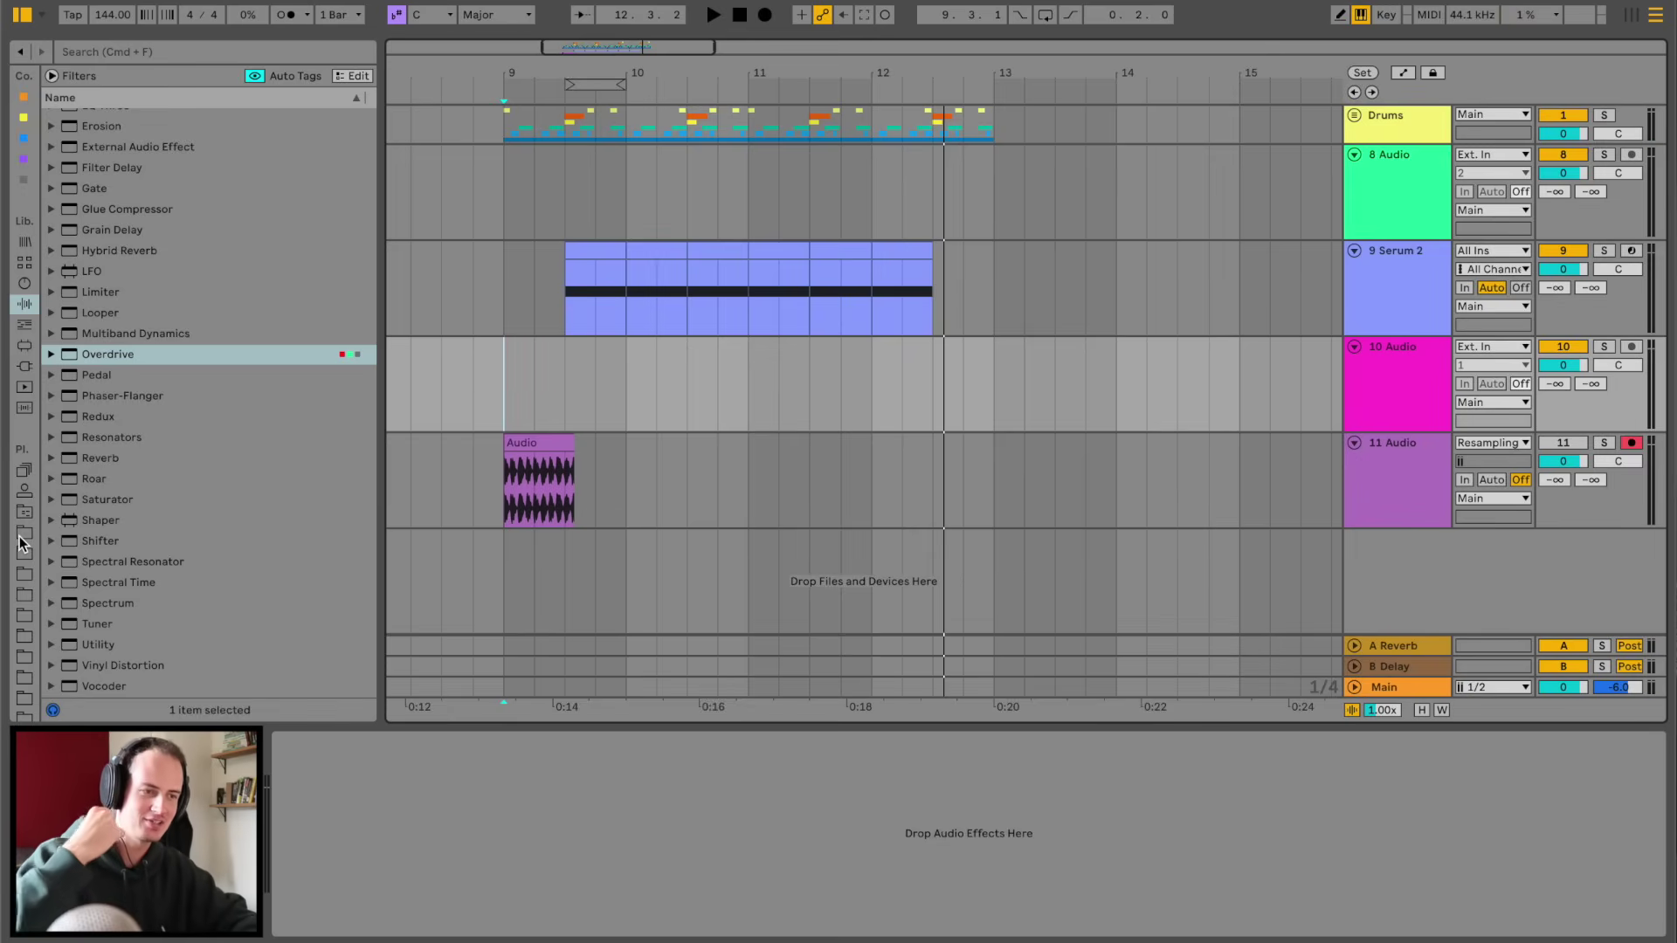
- Place the Shouts 15.wav sample at 9.2 on the audio track below Serum 2, with the track volume at -9.1 dB
left_click(24, 534)
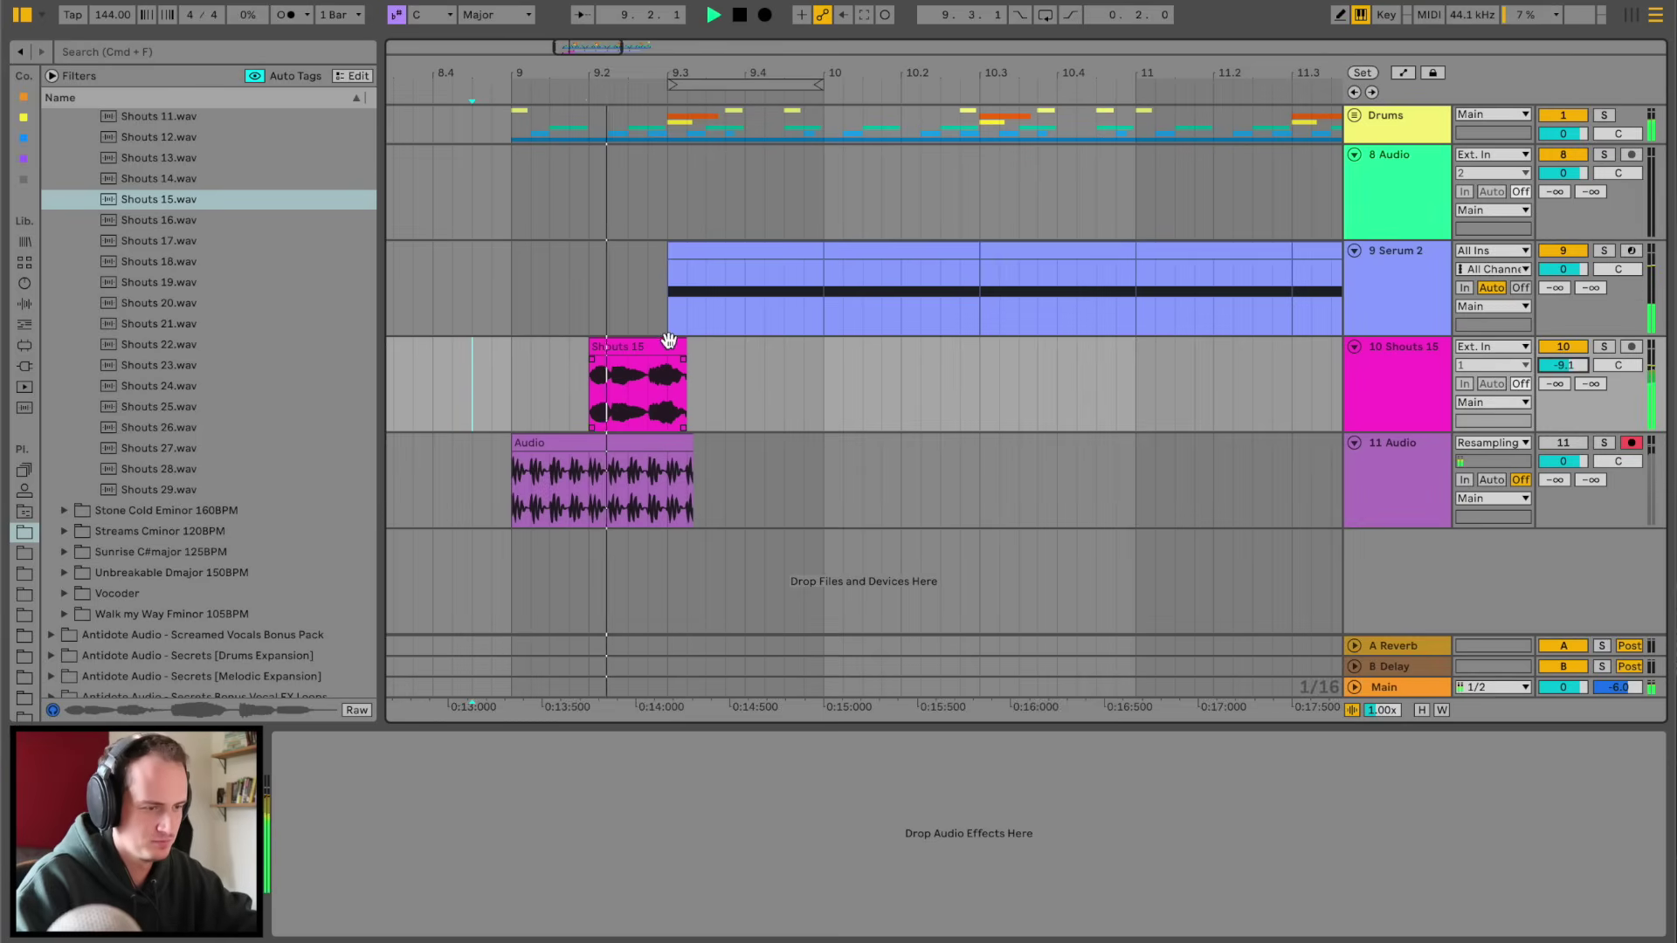
left_click(671, 405)
key("space")
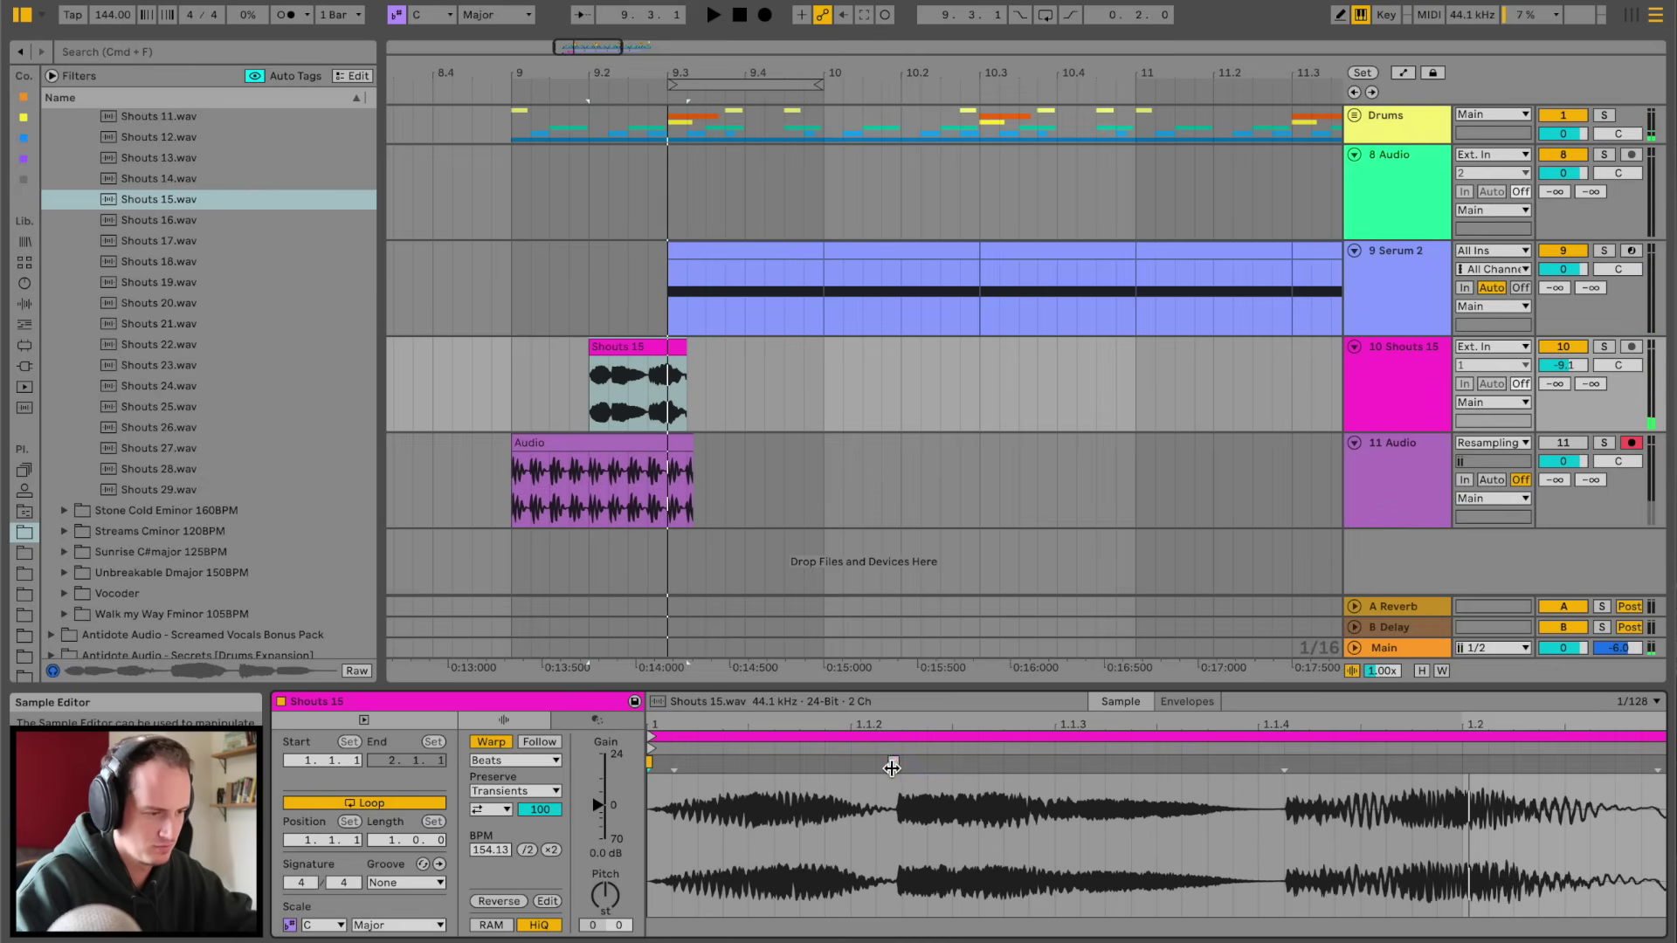
- Warp the Shouts 15 clip so its second and third hits land on 1.1.2 and 1.1.3, using Complex warp mode
left_click_drag(892, 767, 852, 765)
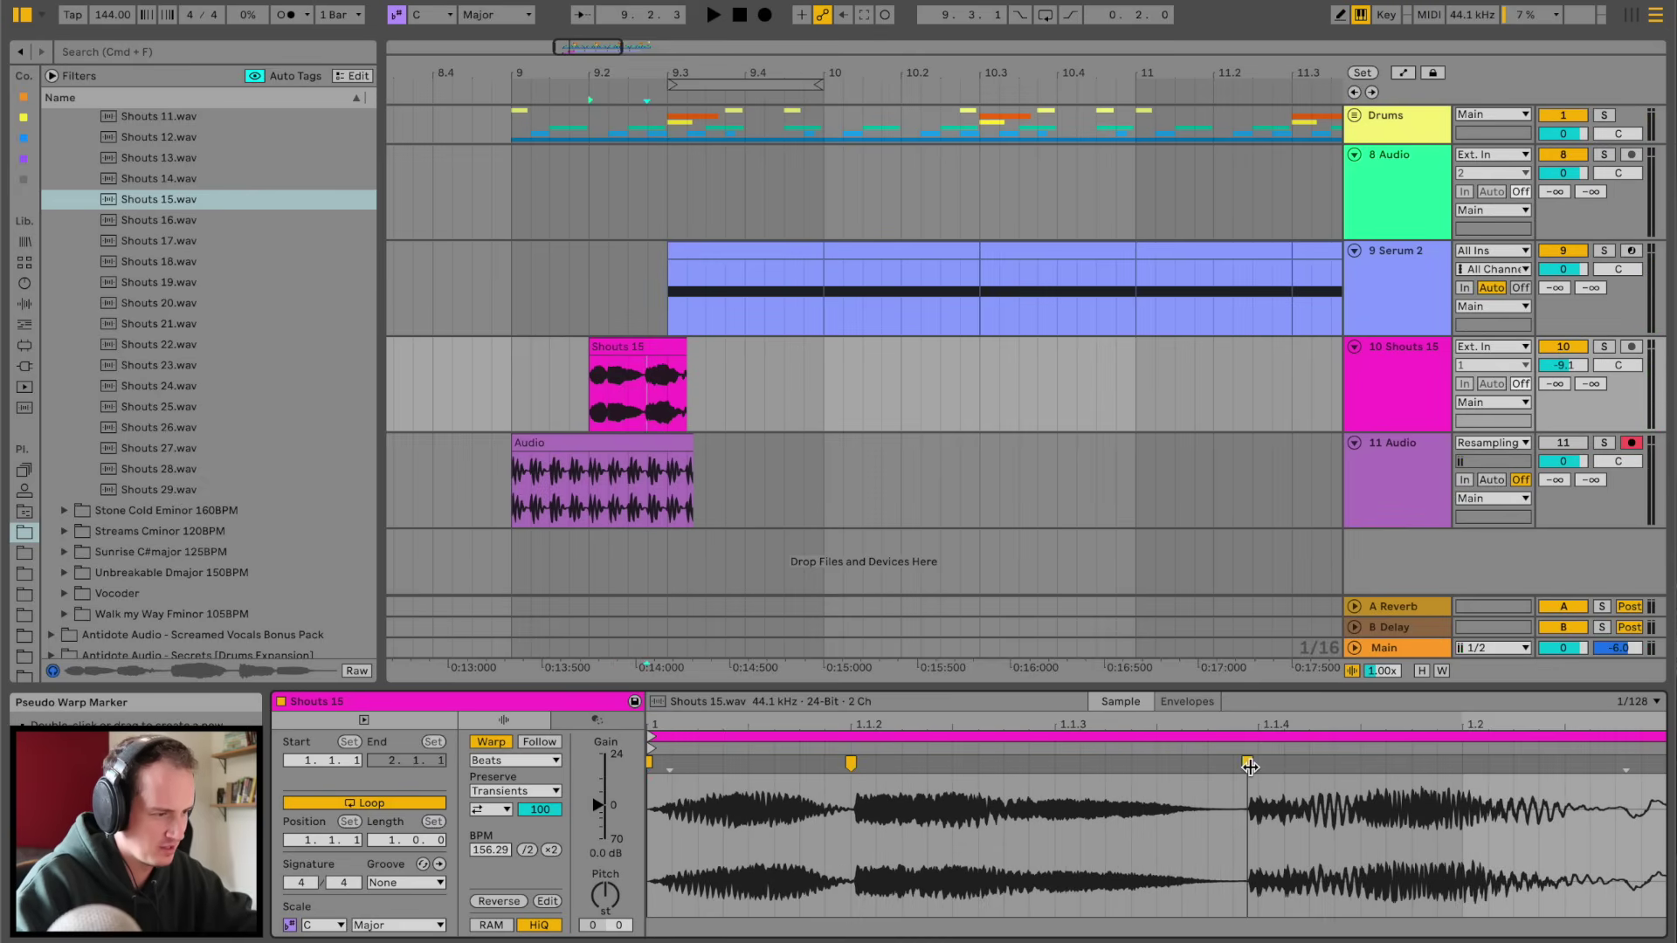
left_click_drag(1251, 767, 1055, 765)
key("space")
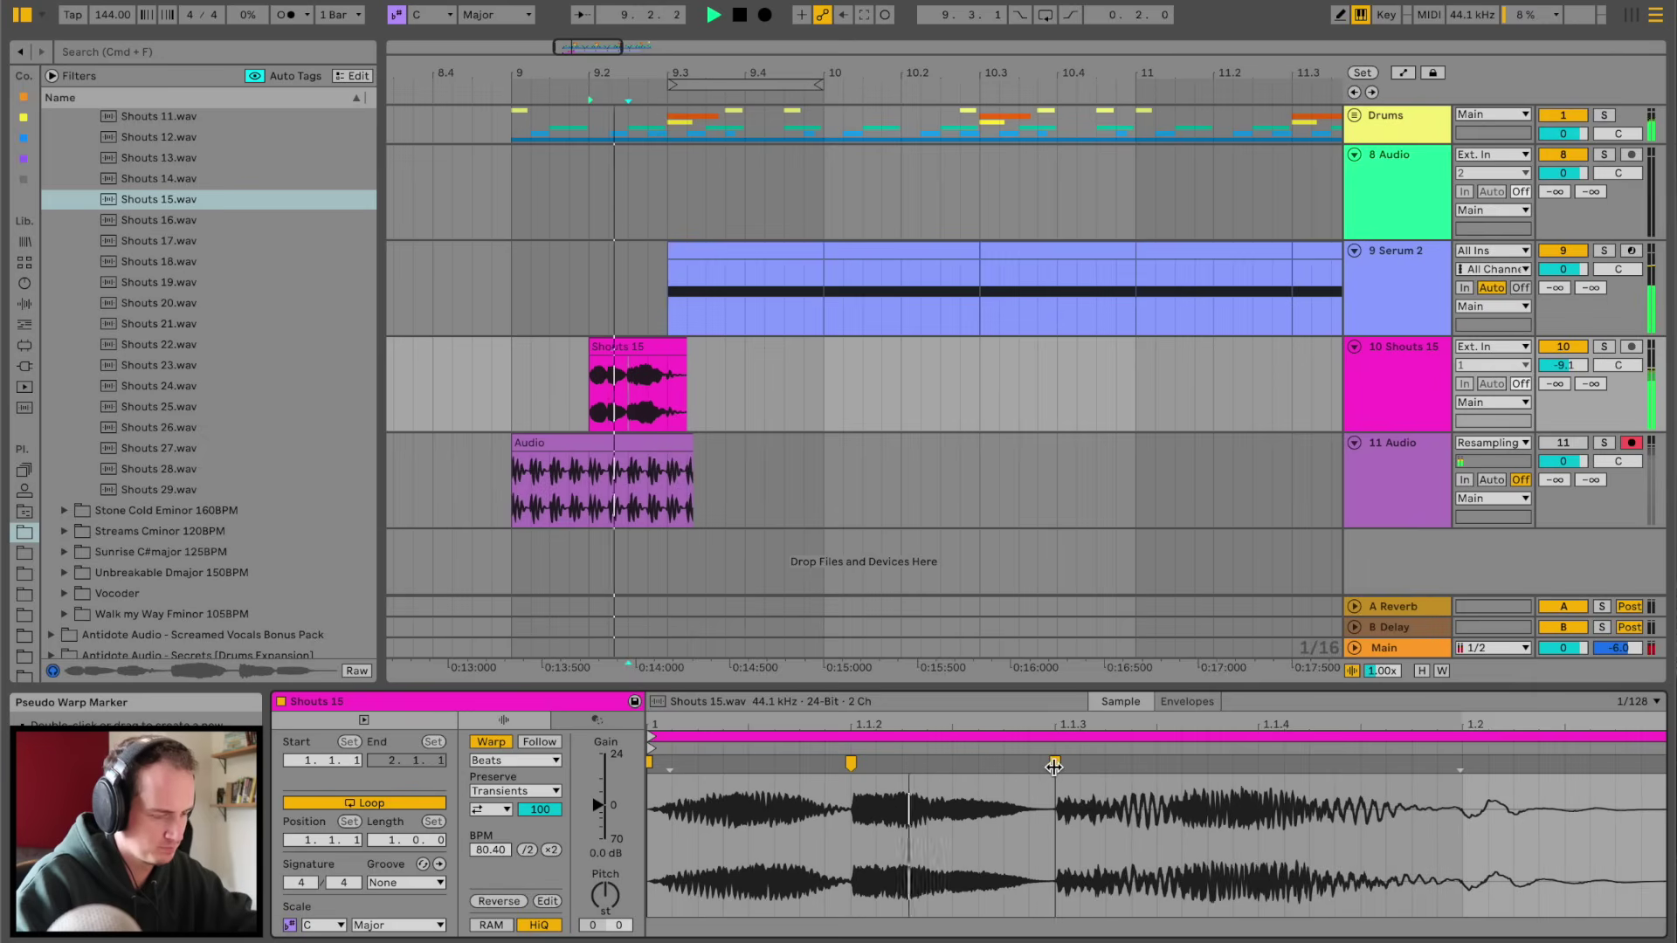
left_click(488, 761)
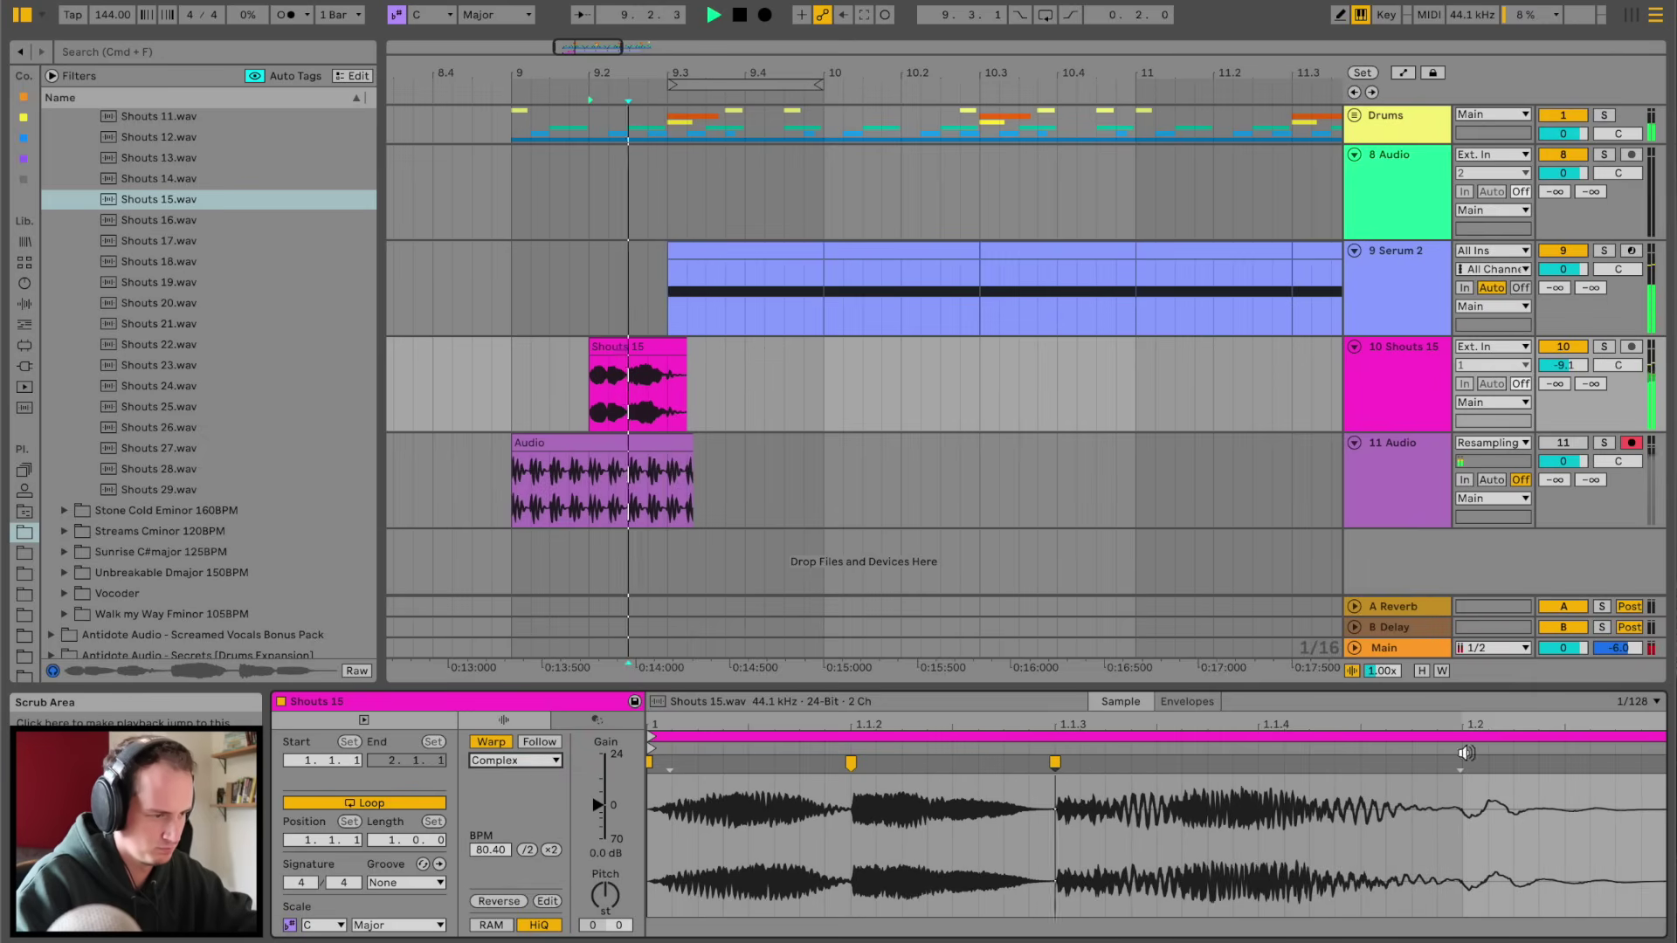
key("space")
- Play from bar 9 and lower the Shouts 15 track volume to -13.1 dB
left_click(504, 360)
key("space")
key("space")
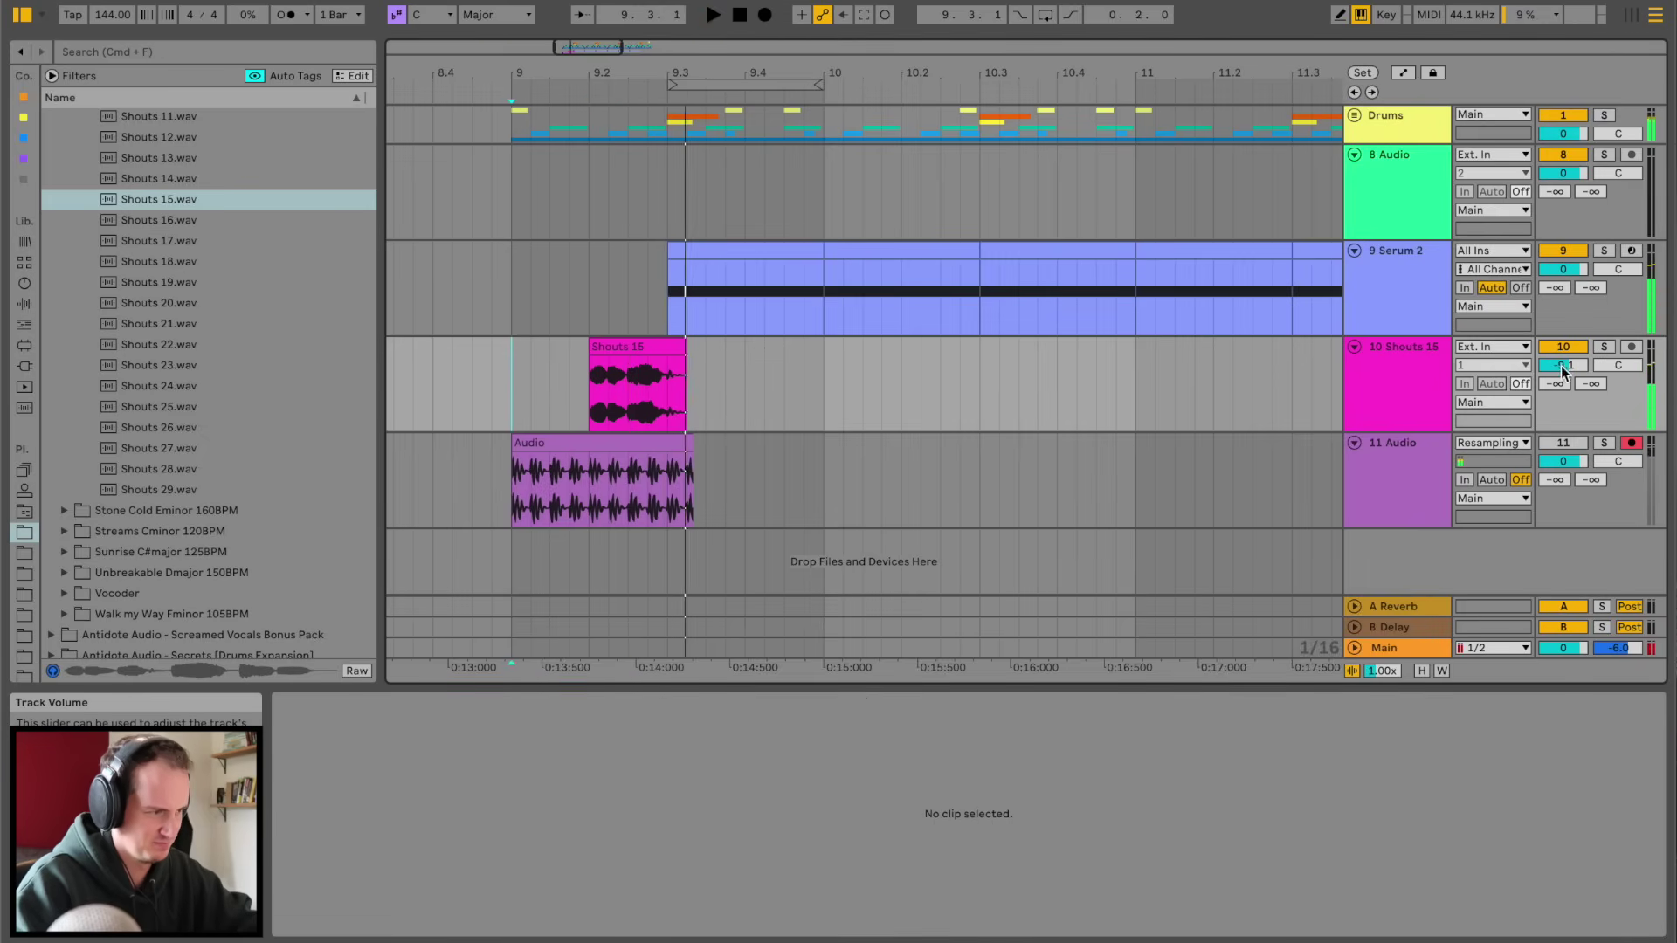
left_click_drag(1564, 365, 1561, 377)
key("space")
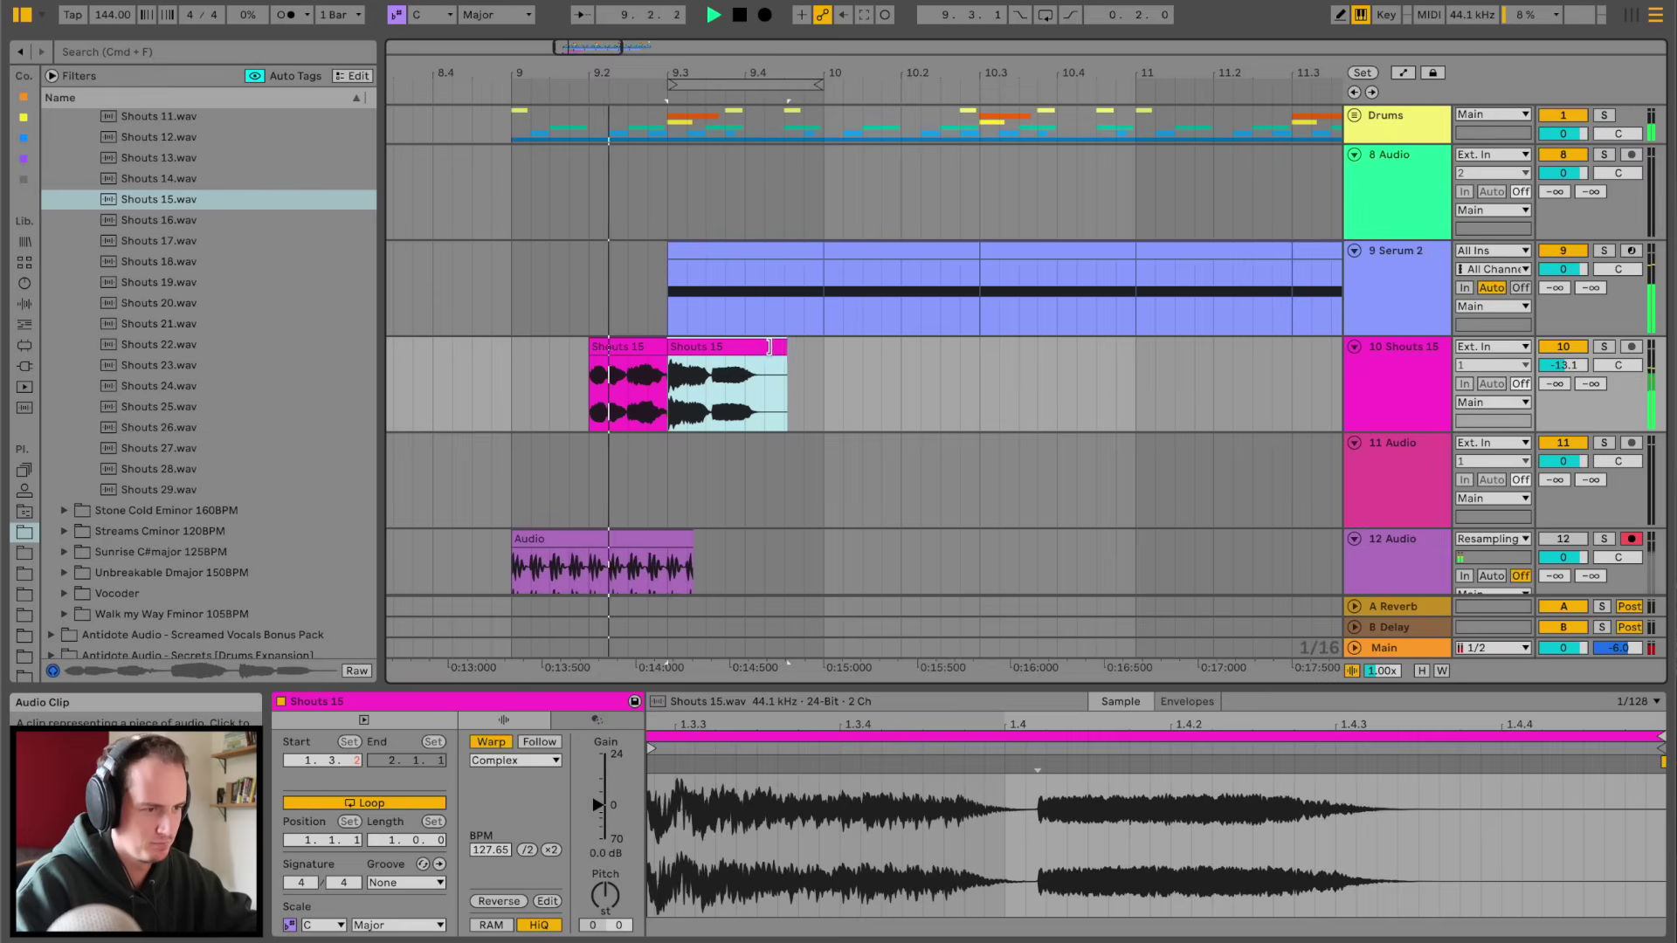
- Trim the second Shouts 15 clip at 9.3 to one beat and duplicate it five times up to bar 11
left_click_drag(775, 347, 734, 346)
key("ctrl+d")
key("ctrl+d")
key("ctrl+d")
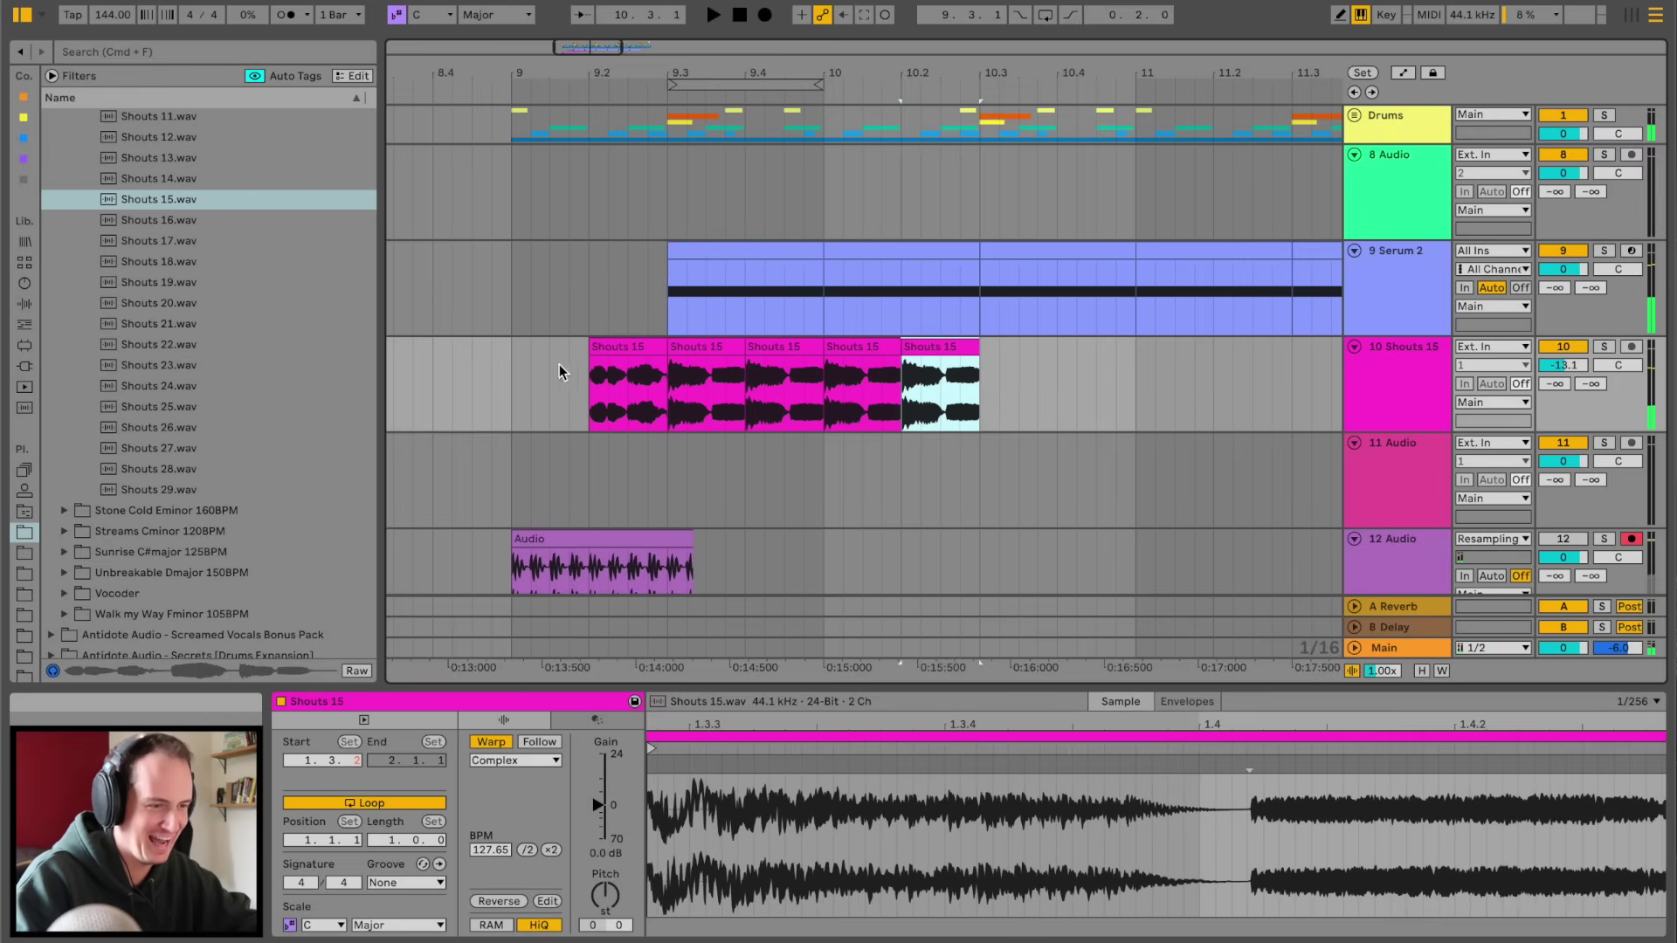
key("ctrl+d")
key("ctrl+d")
left_click(495, 367)
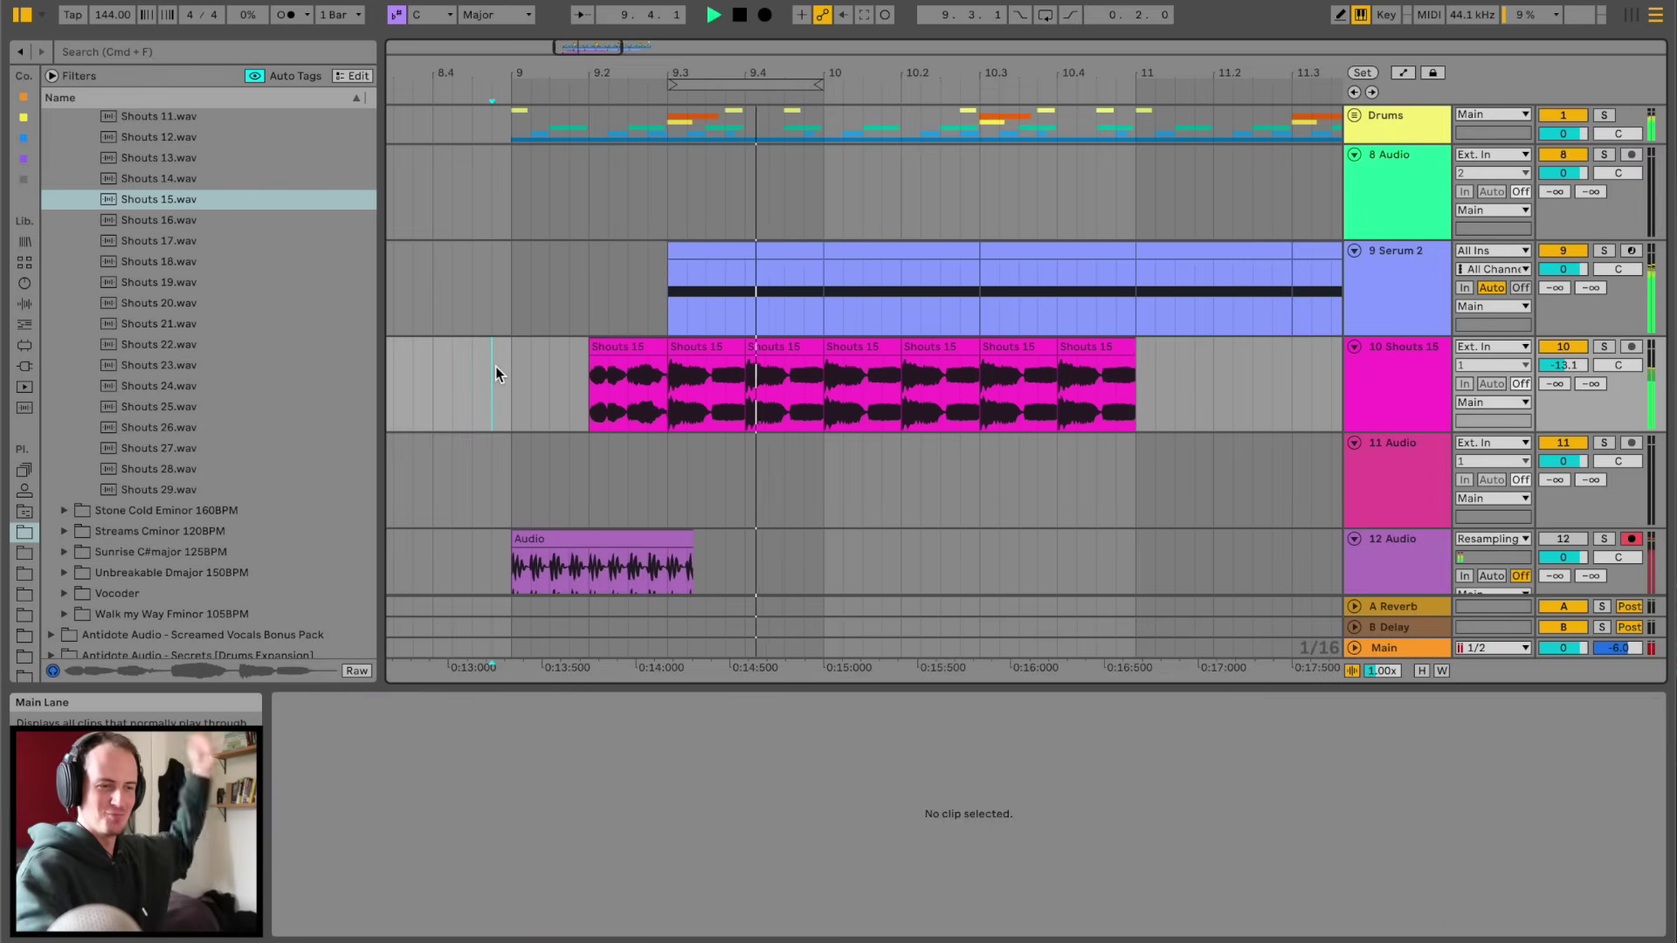
- Give the one-beat Shouts 15 clip at 9.3 a curved fade-out and duplicate the faded clip five times
left_click(741, 373)
left_click_drag(741, 359, 699, 399)
key("super+d")
key("super+d")
key("super+d")
key("super+d")
key("super+d")
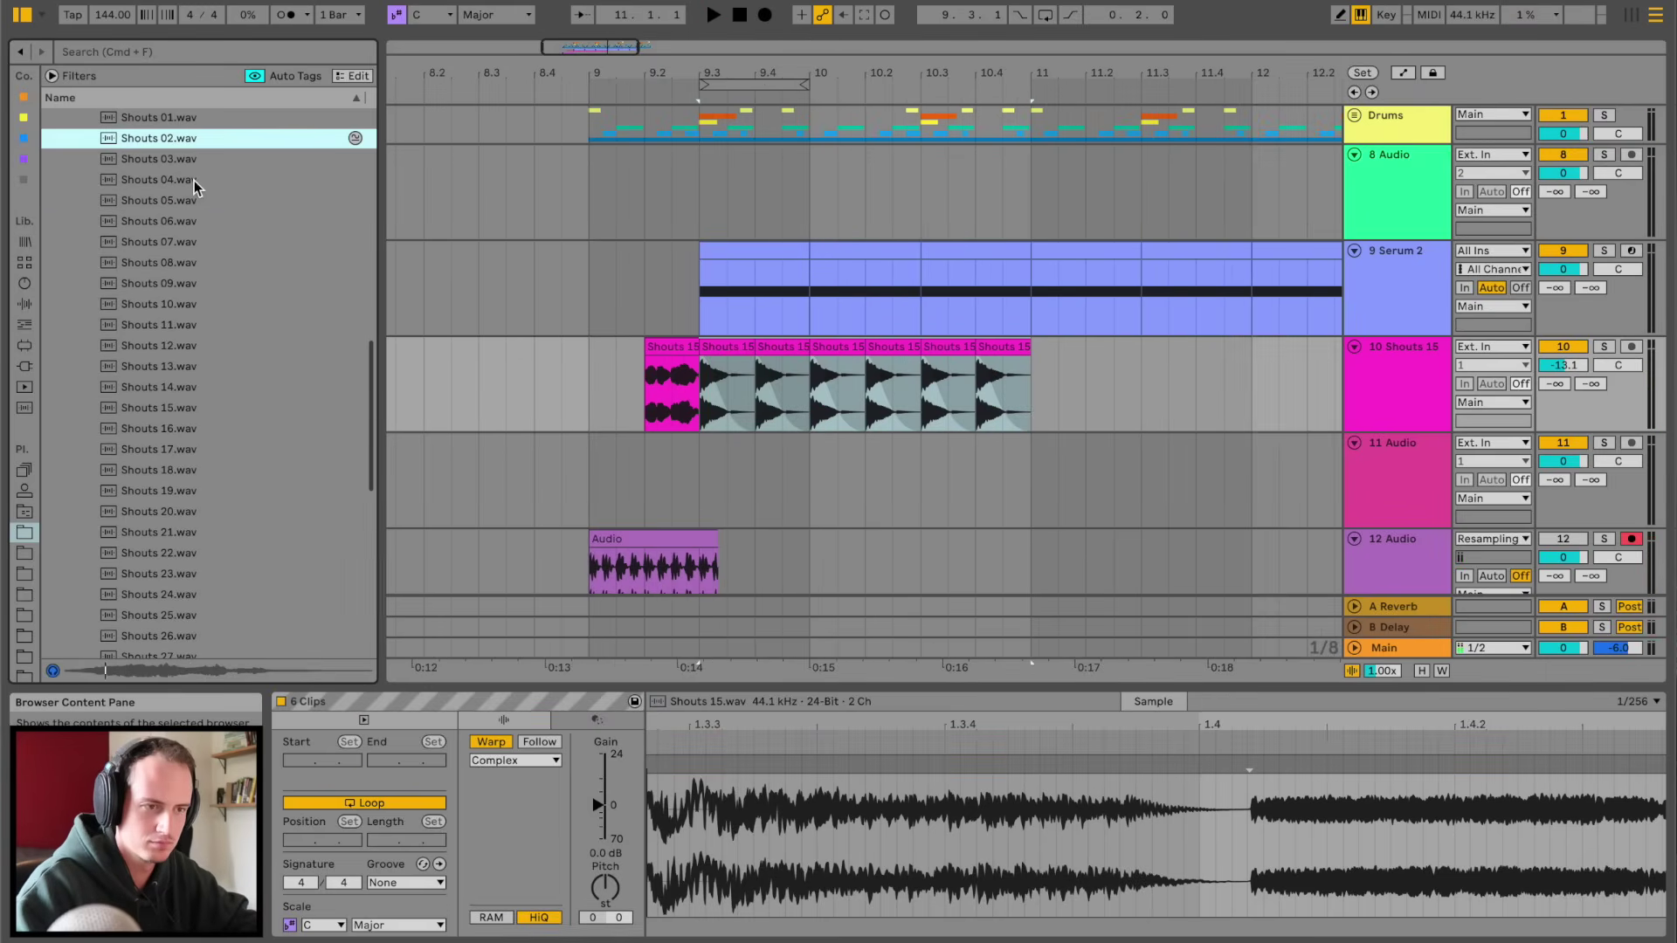
- Place Shouts 03.wav on the empty audio track as a short clip leading up to 9.2
left_click(177, 160)
left_click_drag(146, 166, 647, 442)
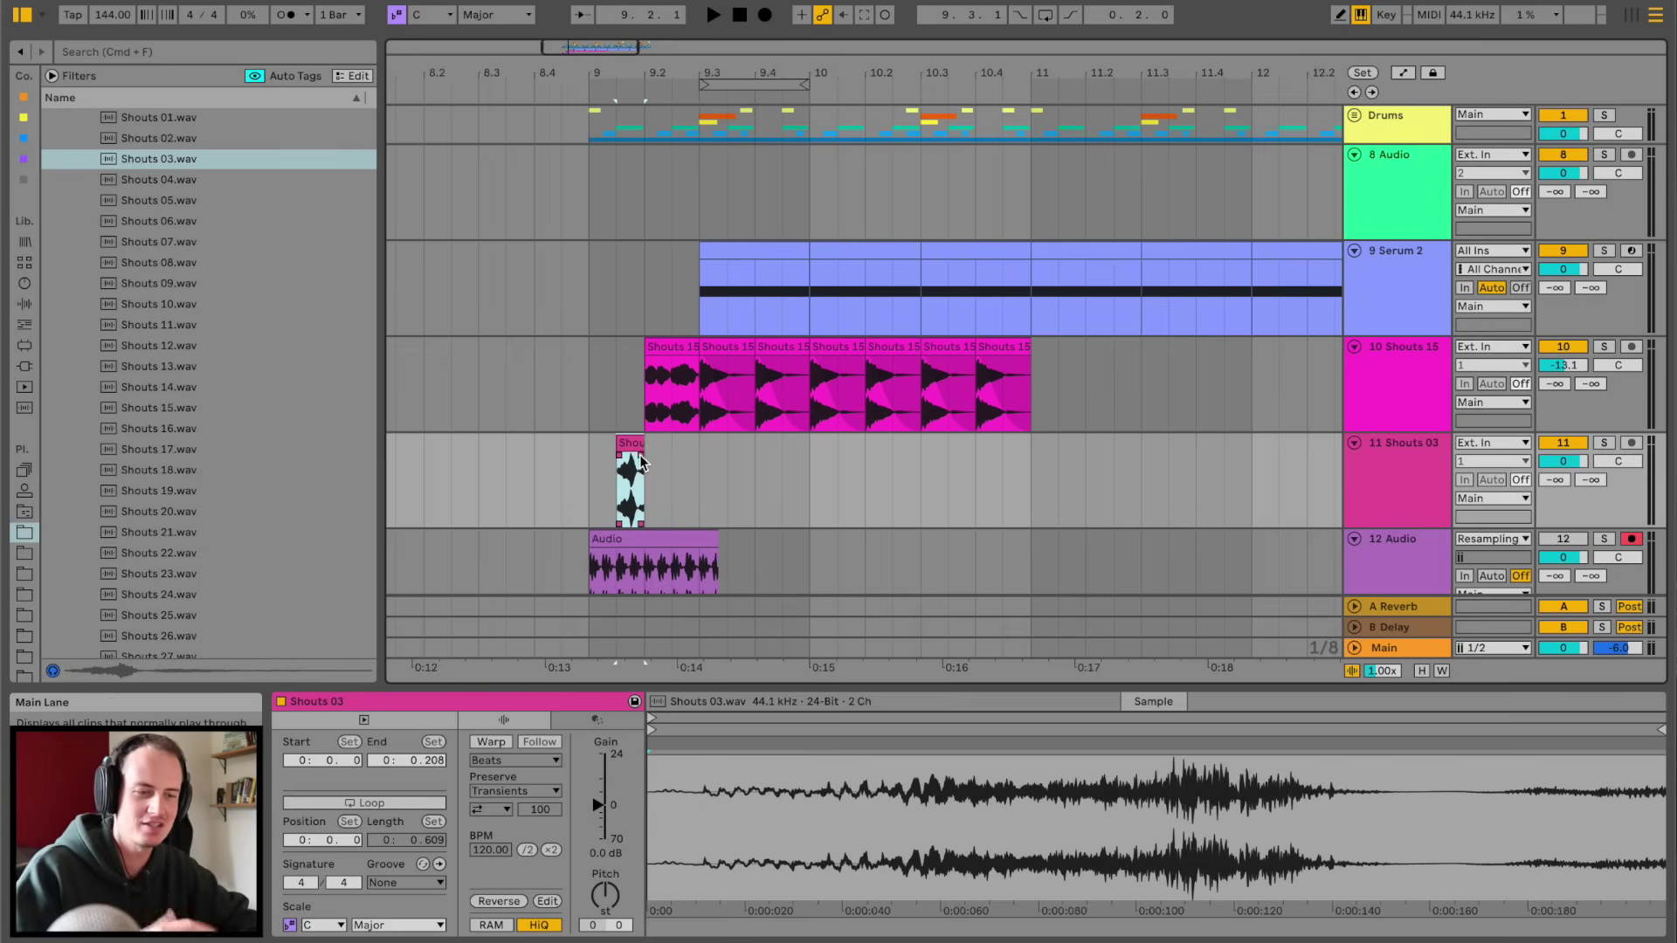
- Play from bar 9 and lower the Shouts 03 track volume to -13.5 dB
left_click(590, 439)
key("space")
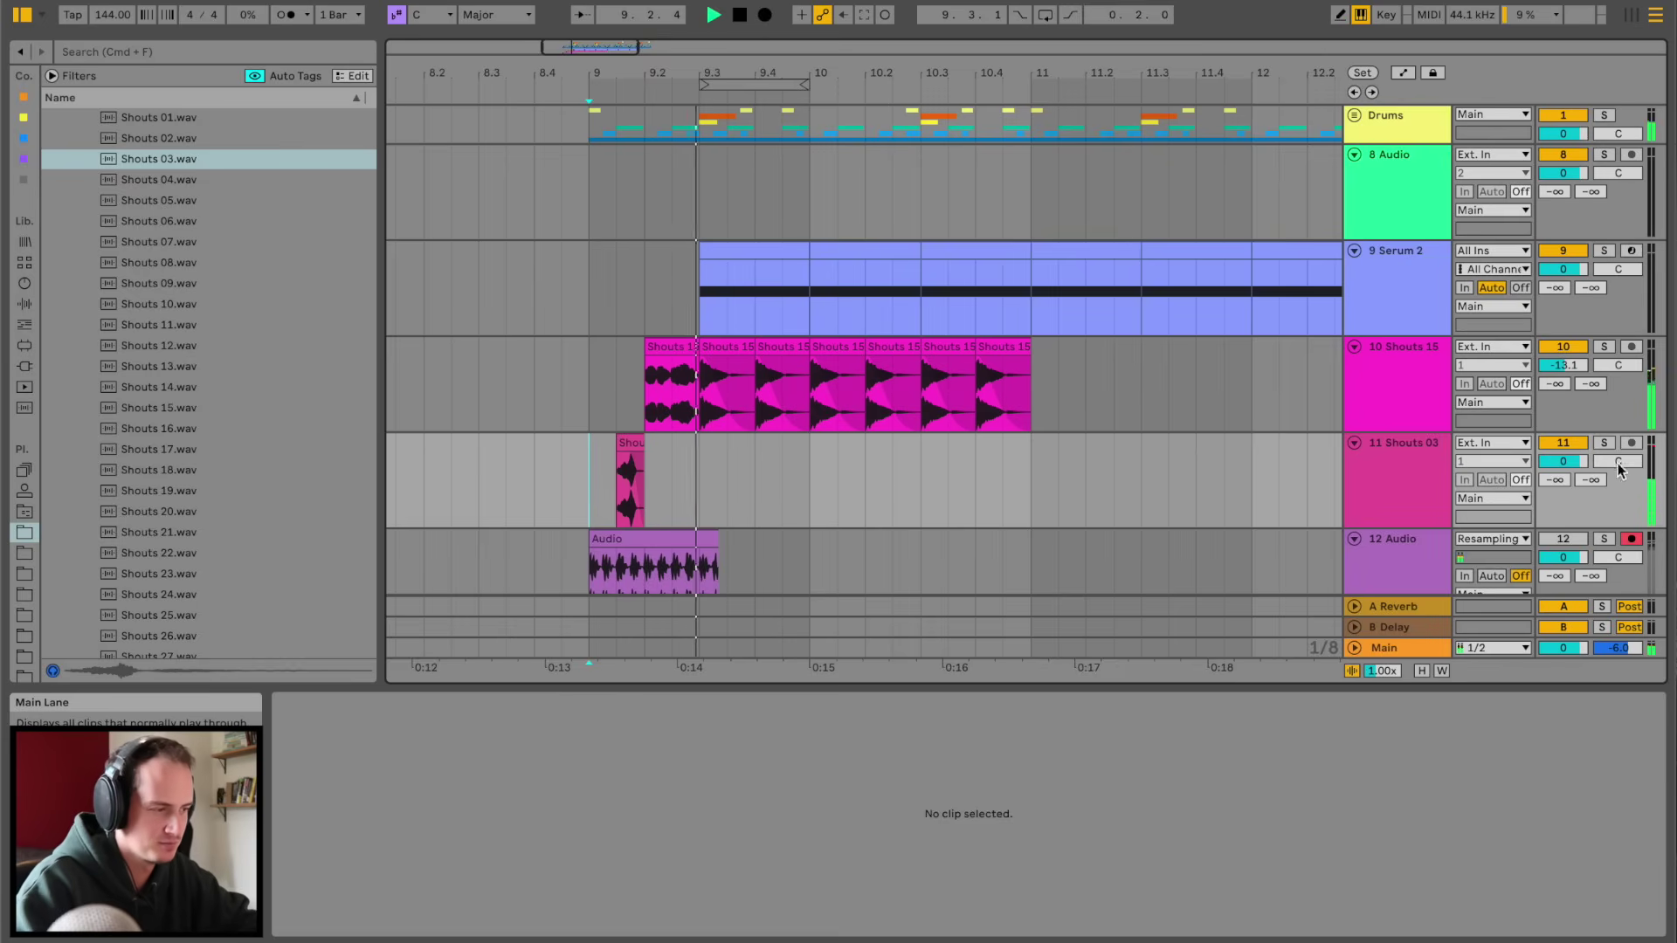
left_click_drag(1553, 463, 1554, 490)
key("space")
key("space")
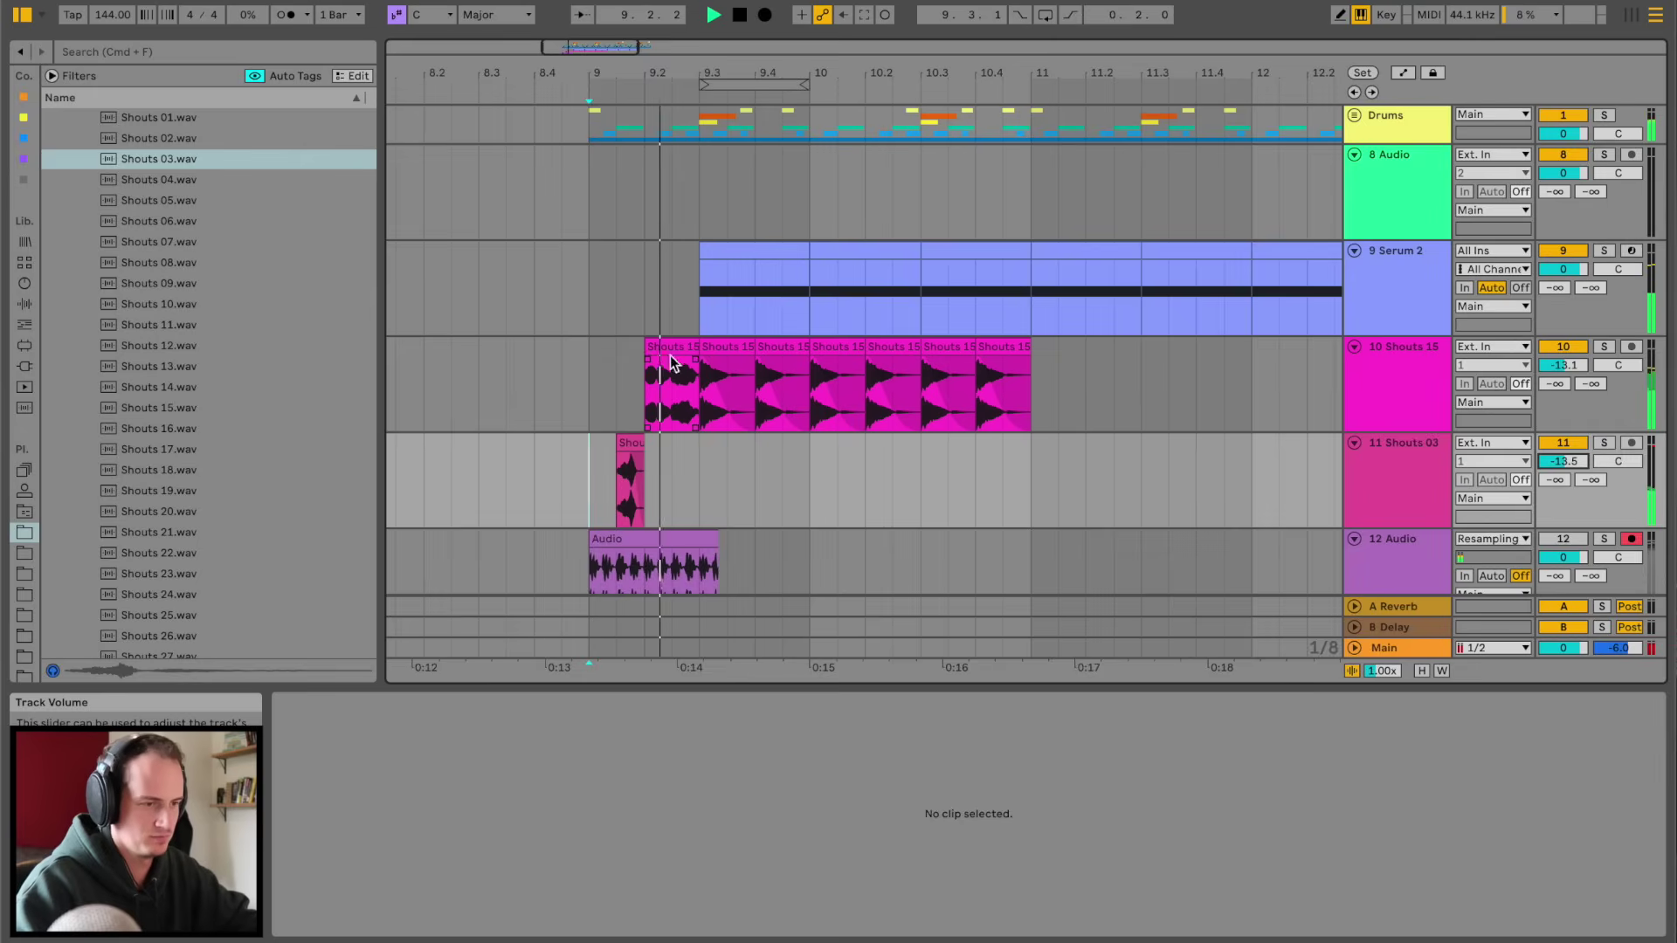
key("space")
- Move the repeated Shouts 15 clips to their own track and set its Delay filter to 1.58 kHz, width 2.51, with more dry/wet
left_click(727, 346)
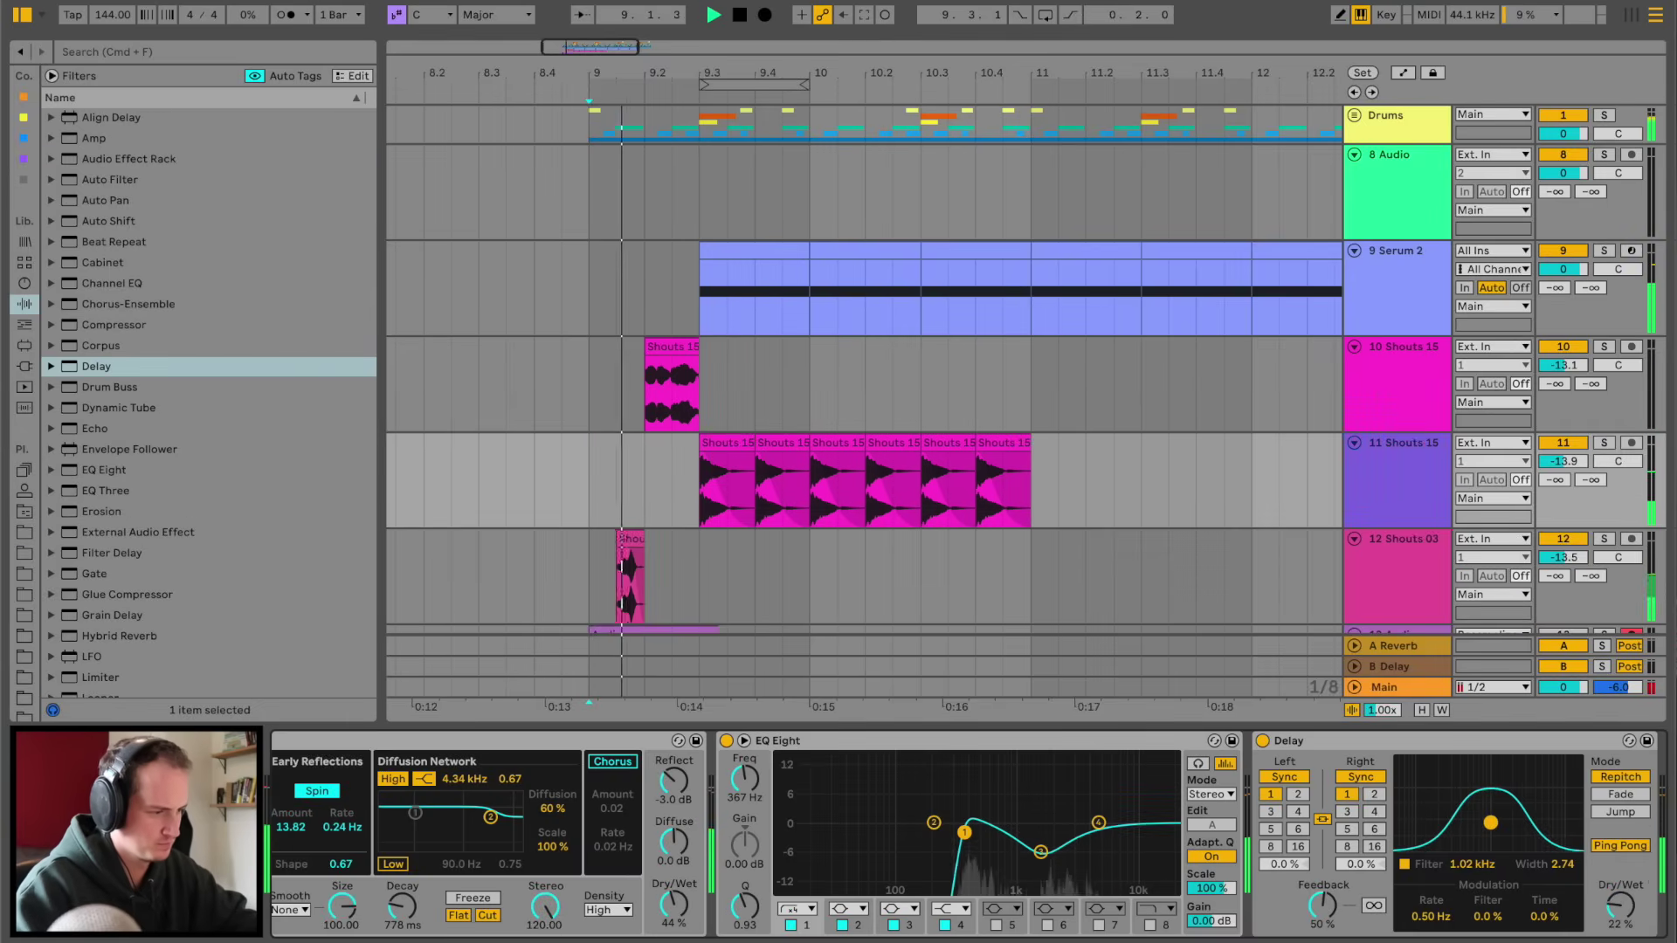
left_click_drag(1503, 817, 1503, 825)
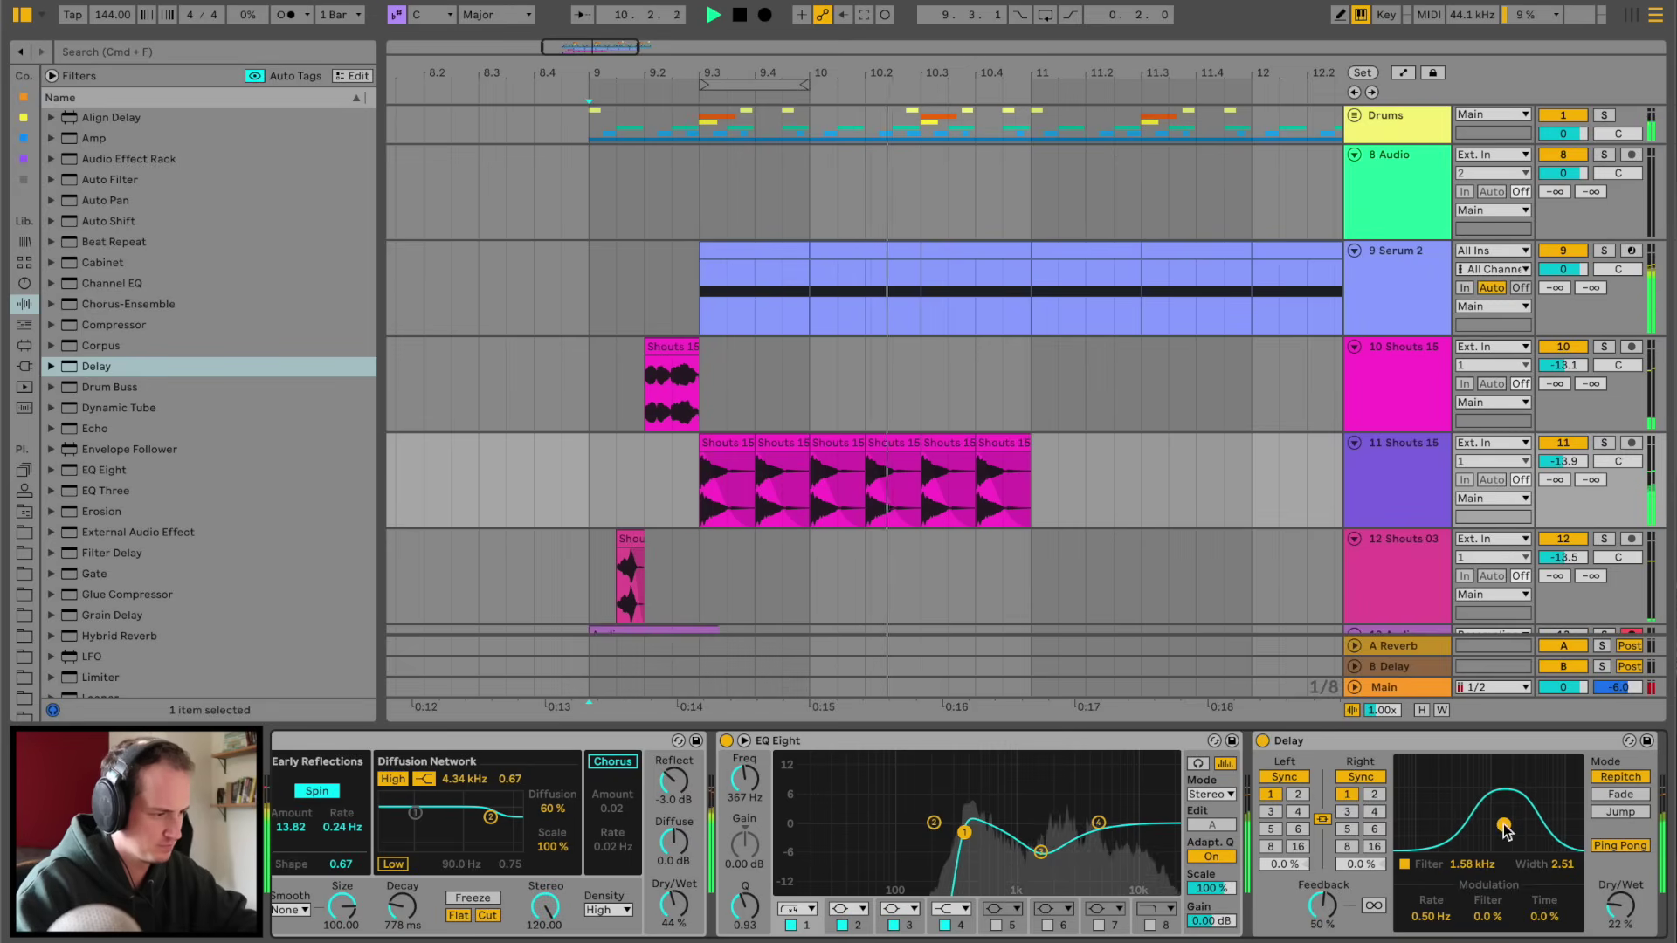
left_click(1620, 906)
key("space")
left_click_drag(1621, 906, 1620, 895)
key("space")
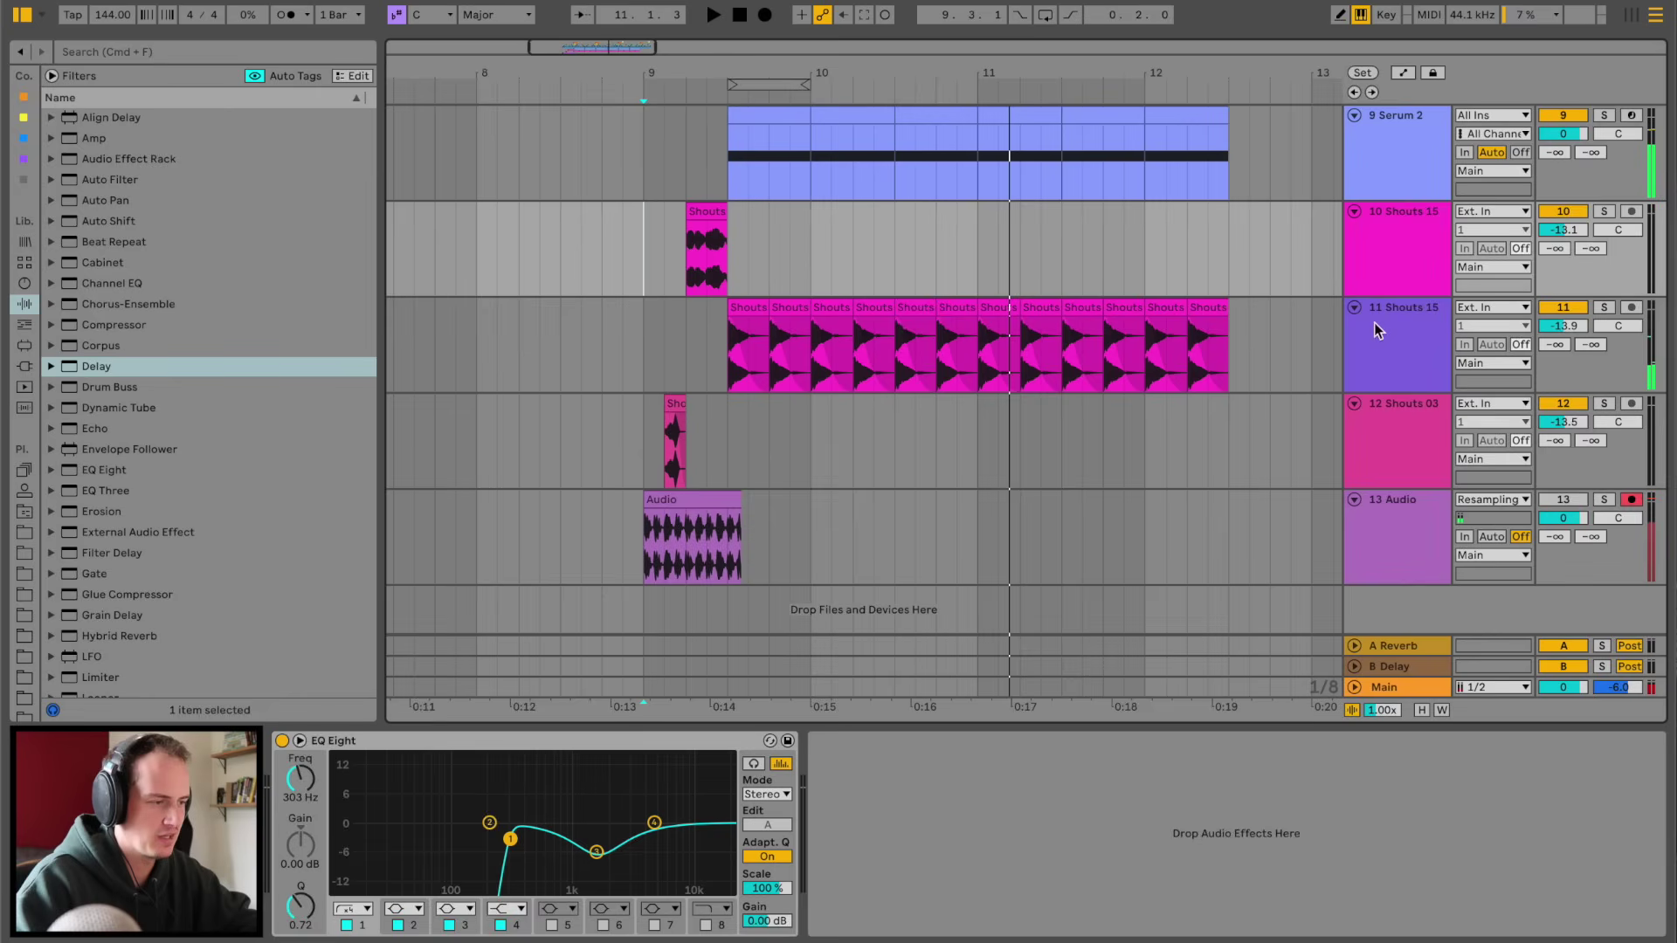
- Insert a new audio track below the Shouts 03 track
left_click(1427, 438)
key("super+t")
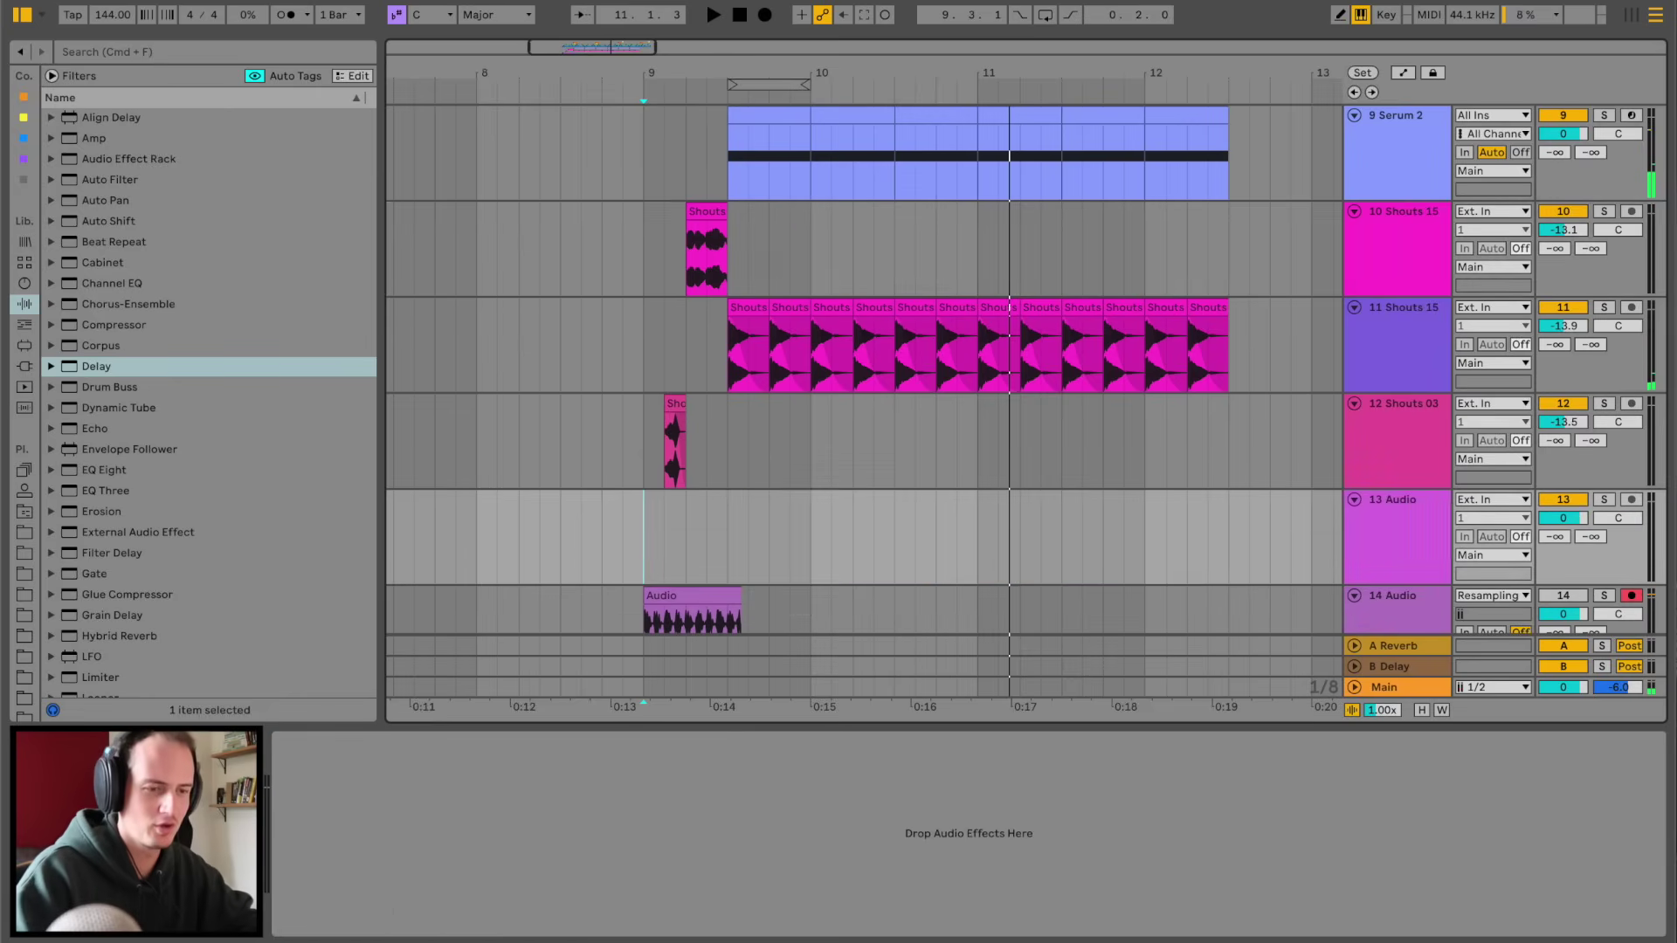
- Open the vocal sample folder and repeat the Rap_15_Yo clip once per beat on track 13, from 9.3 up to 12.3
left_click(24, 553)
left_click(25, 532)
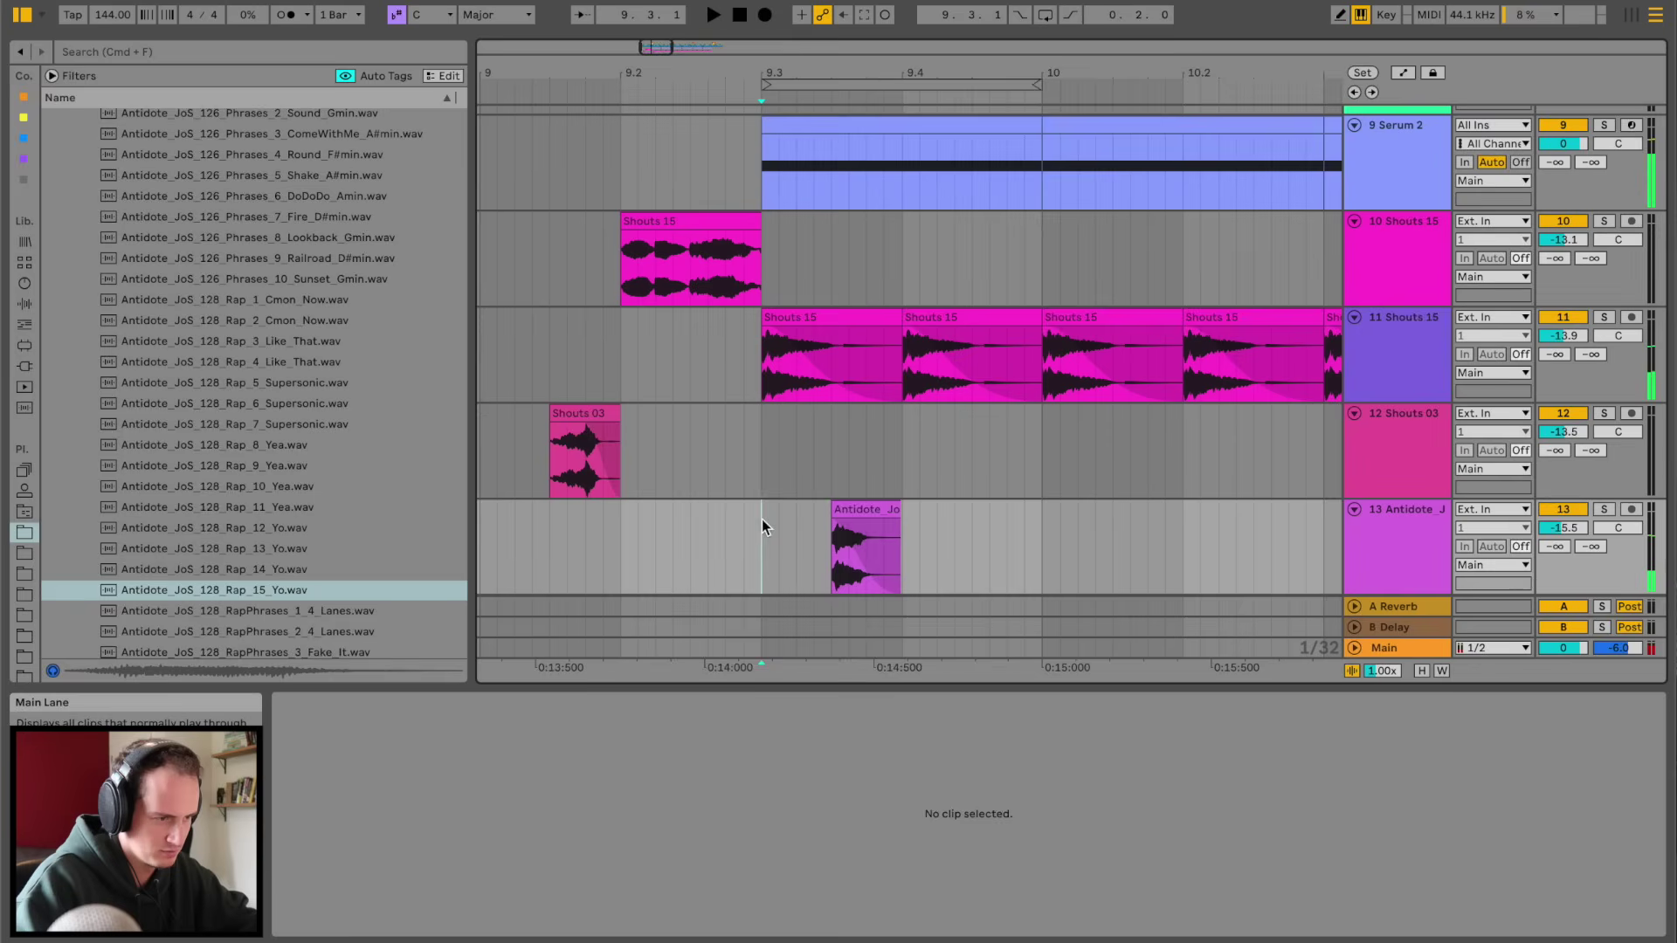
left_click_drag(762, 518, 909, 517)
key("super+d")
key("super+d")
key("super+d")
key("super+d")
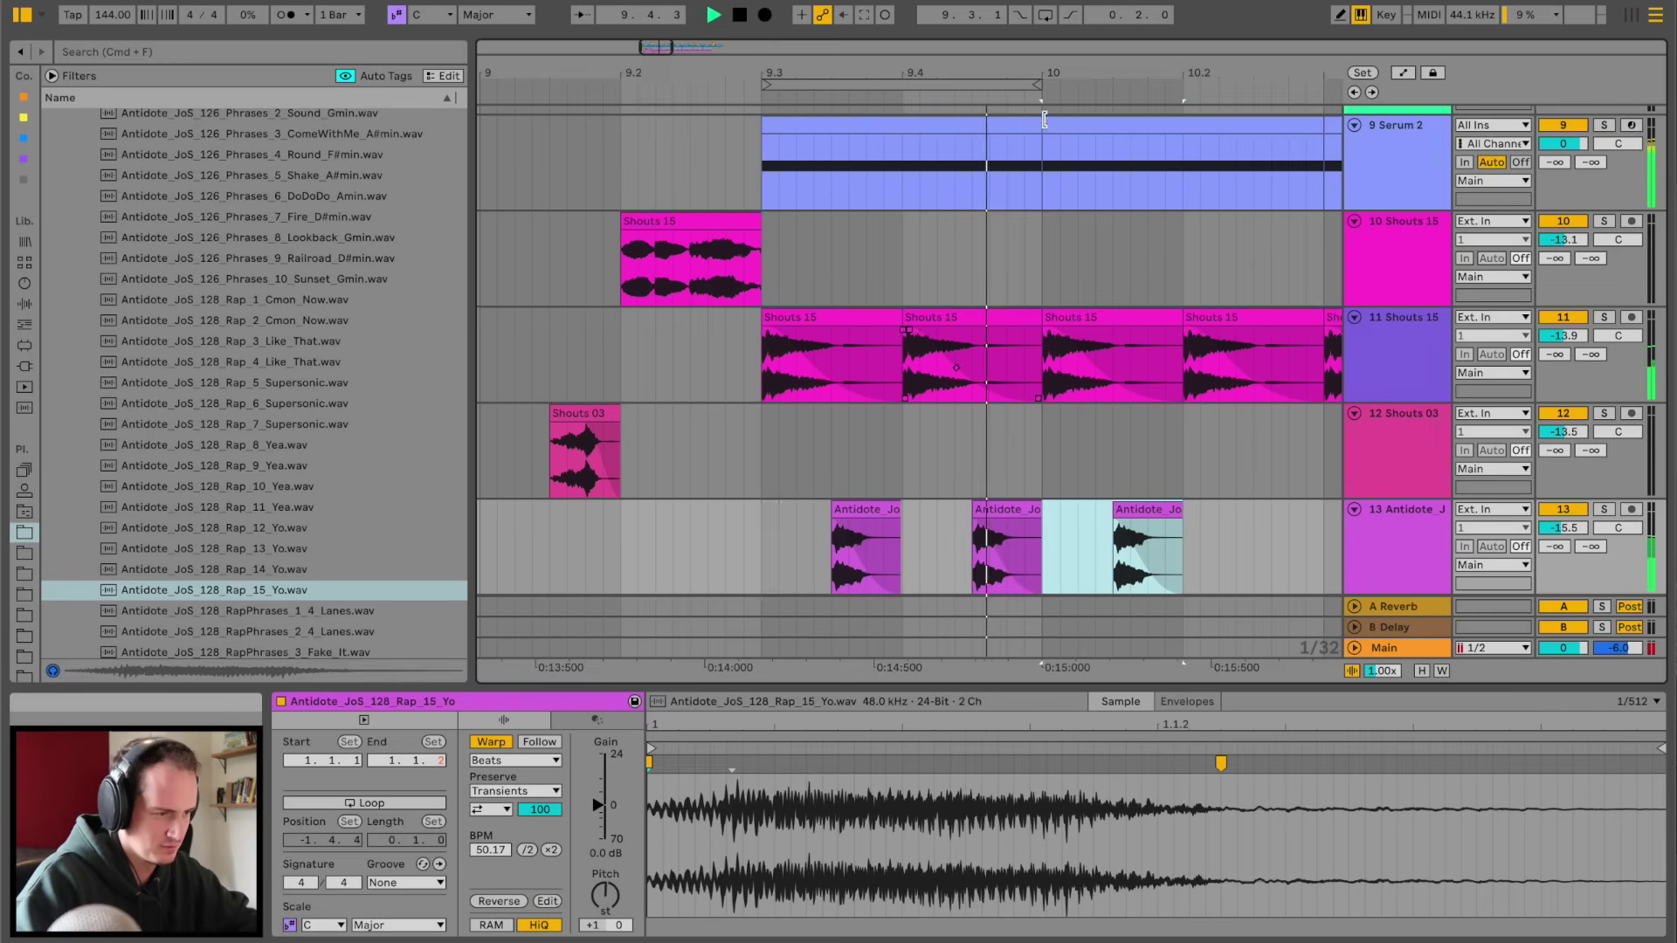
key("space")
left_click_drag(1110, 78, 1110, 35)
key("super+d")
key("super+d")
scroll(1138, 408, "right", 8)
key("super+d")
key("super+d")
key("super+d")
key("super+d")
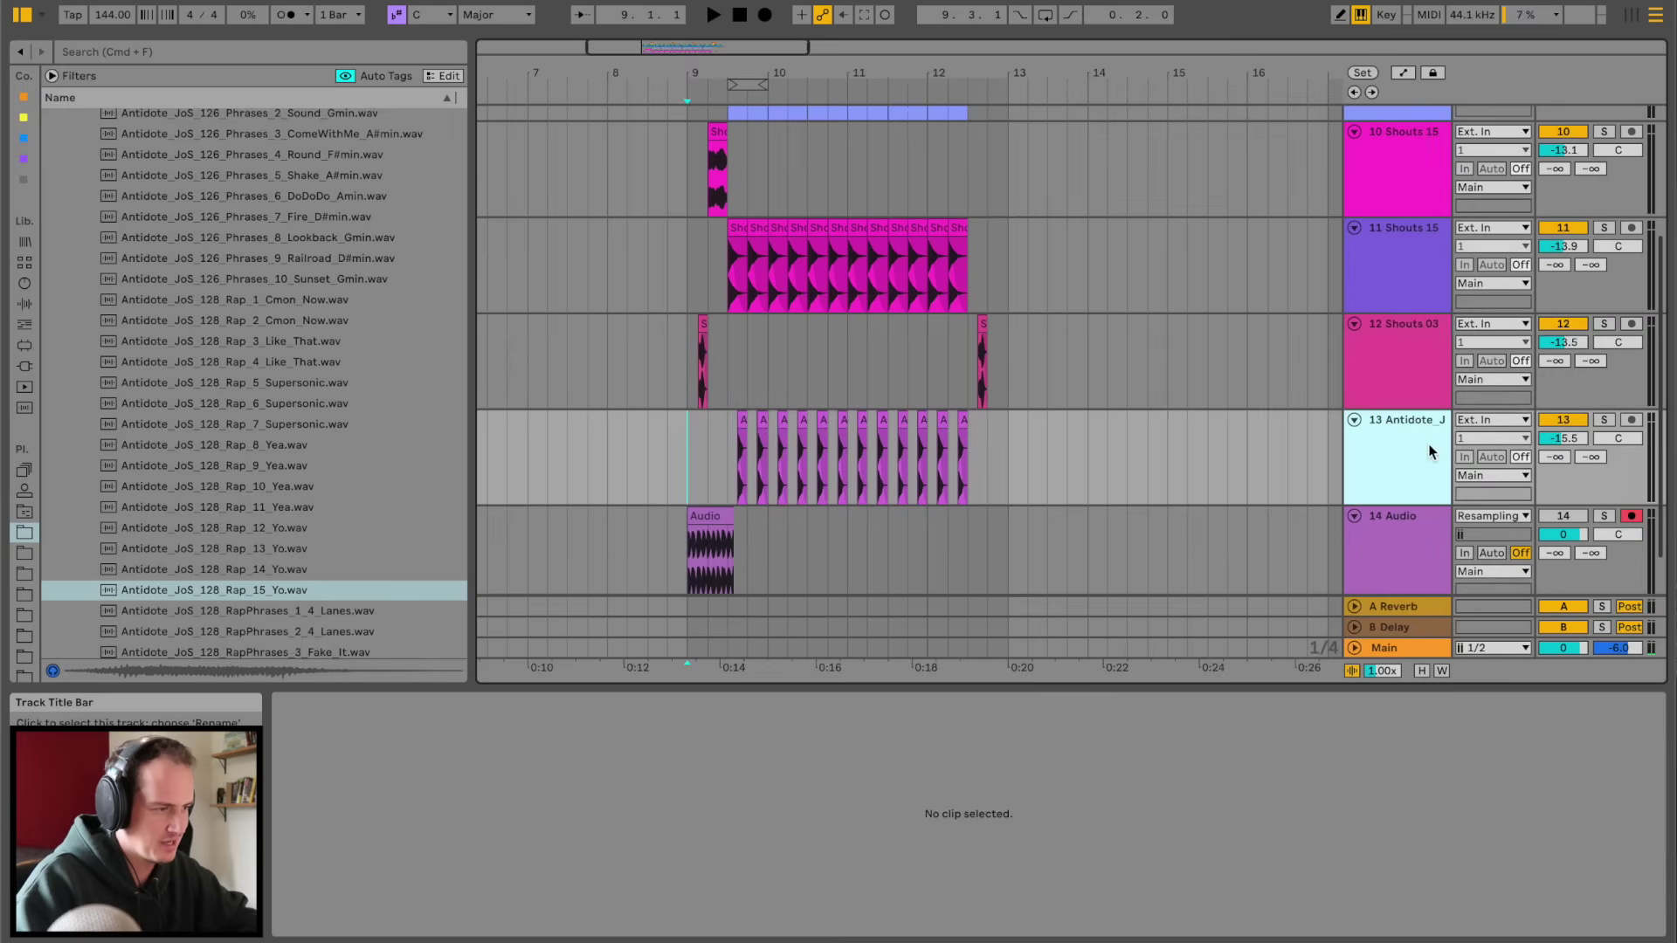
- Lower the Rap_15_Yo track's volume to -16.6 dB and play the section from bar 9
left_click_drag(1586, 443, 1585, 452)
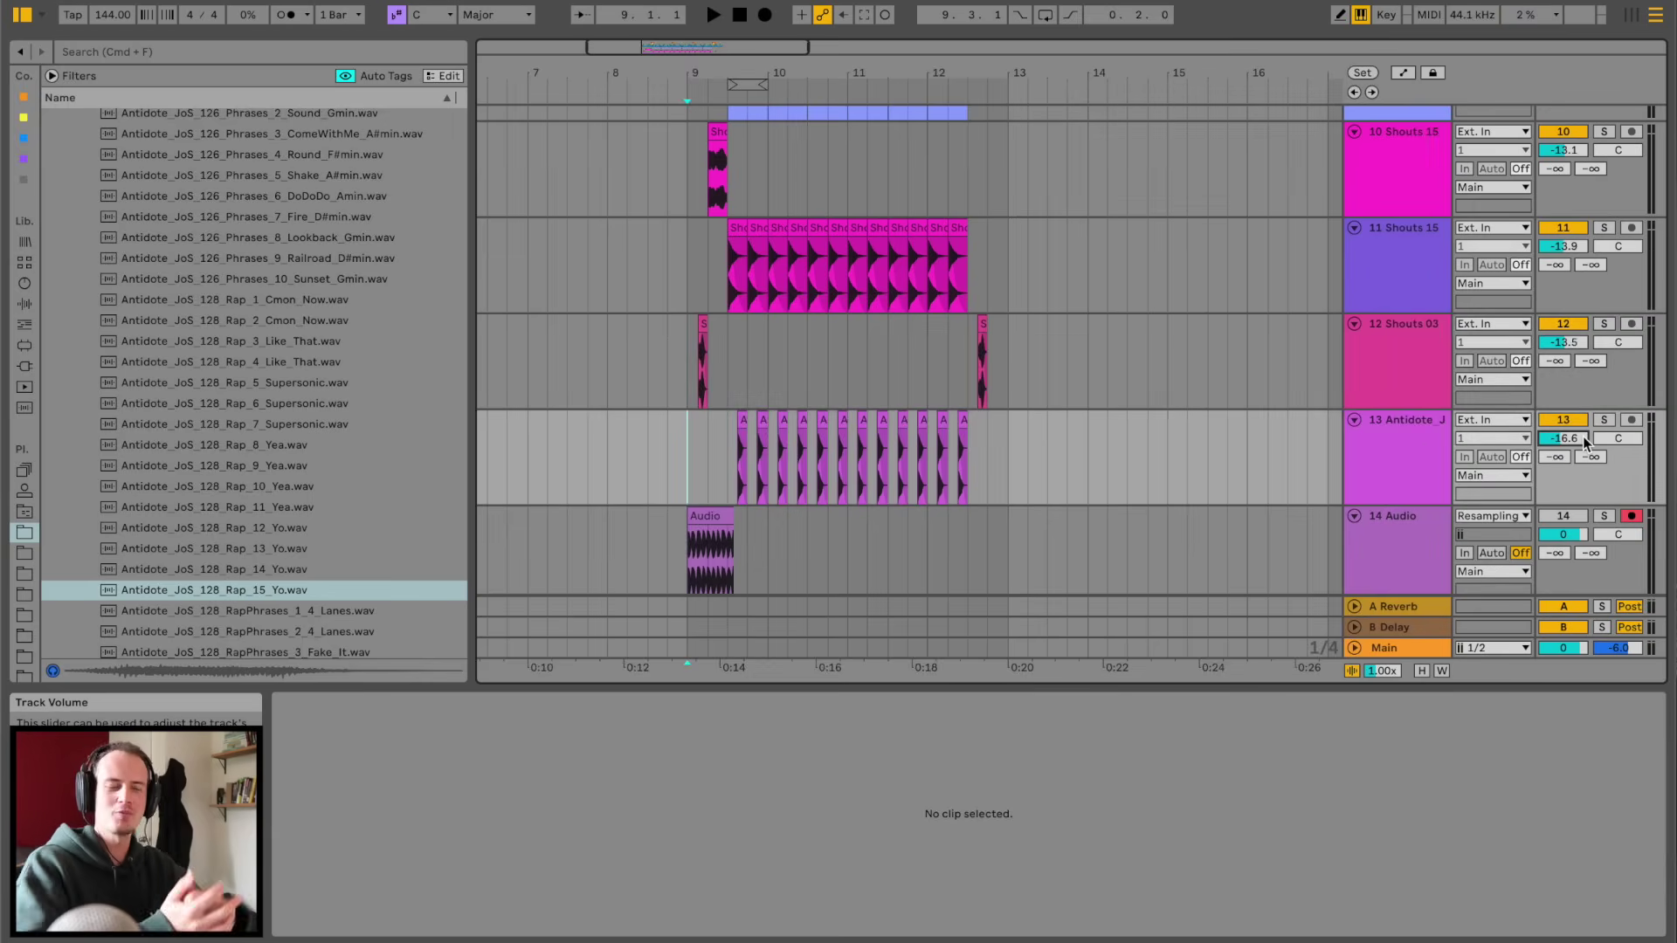
key("space")
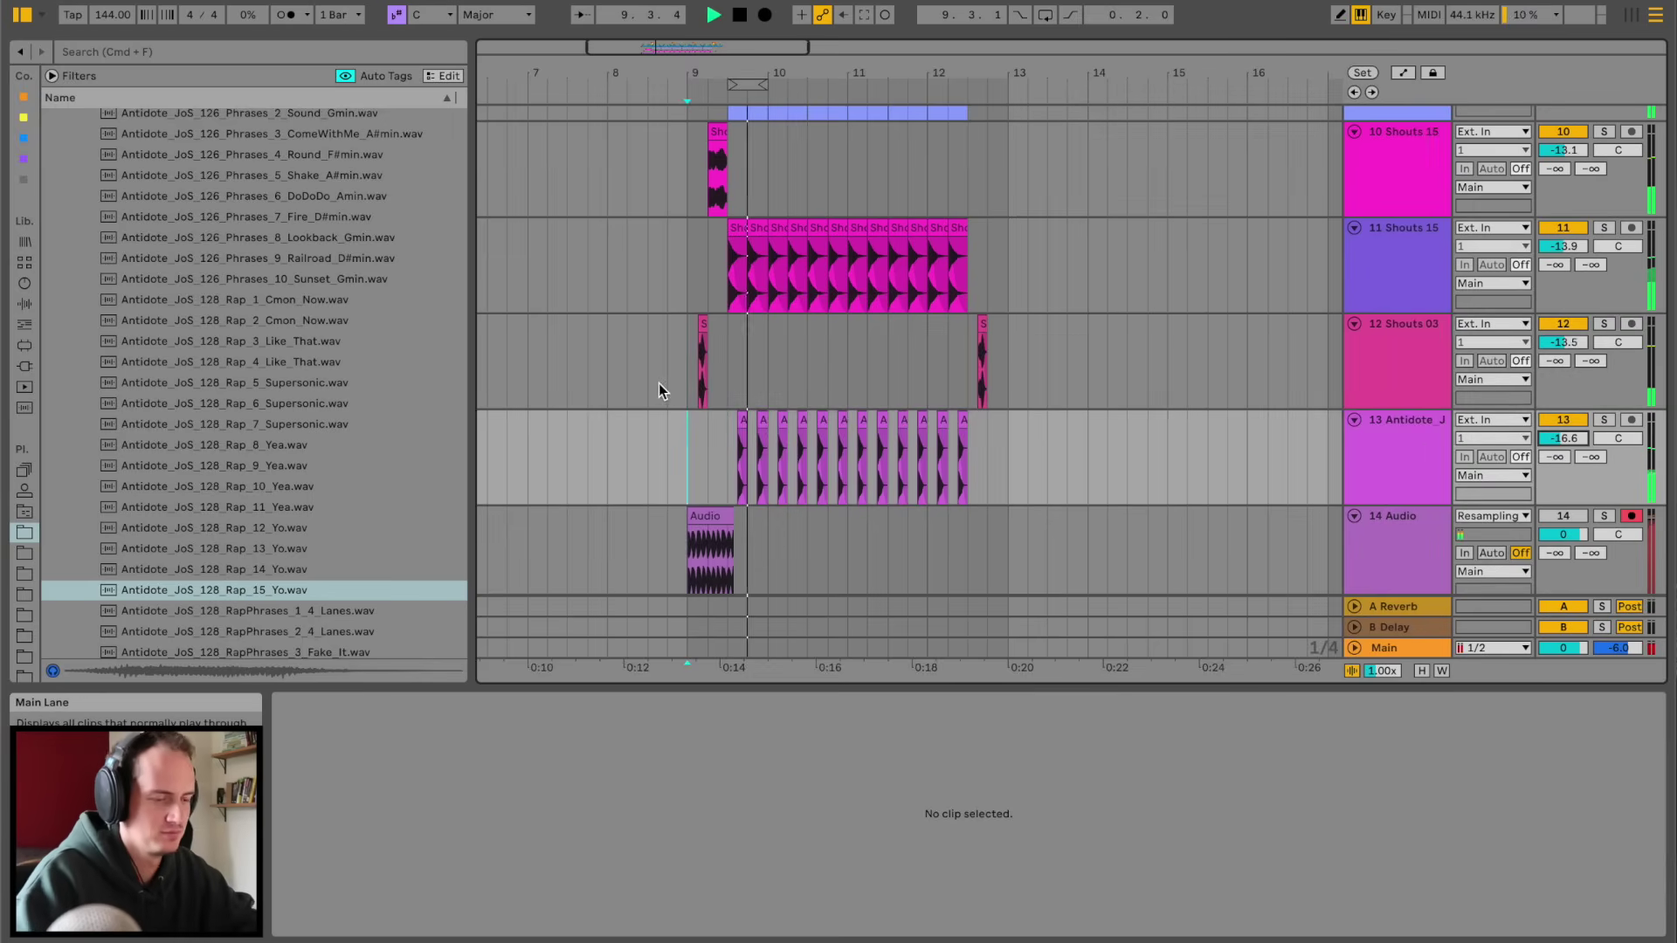
- Add an Overdrive to the Rap_15_Yo track and duplicate it so two Overdrives run in series
double_click(1391, 472)
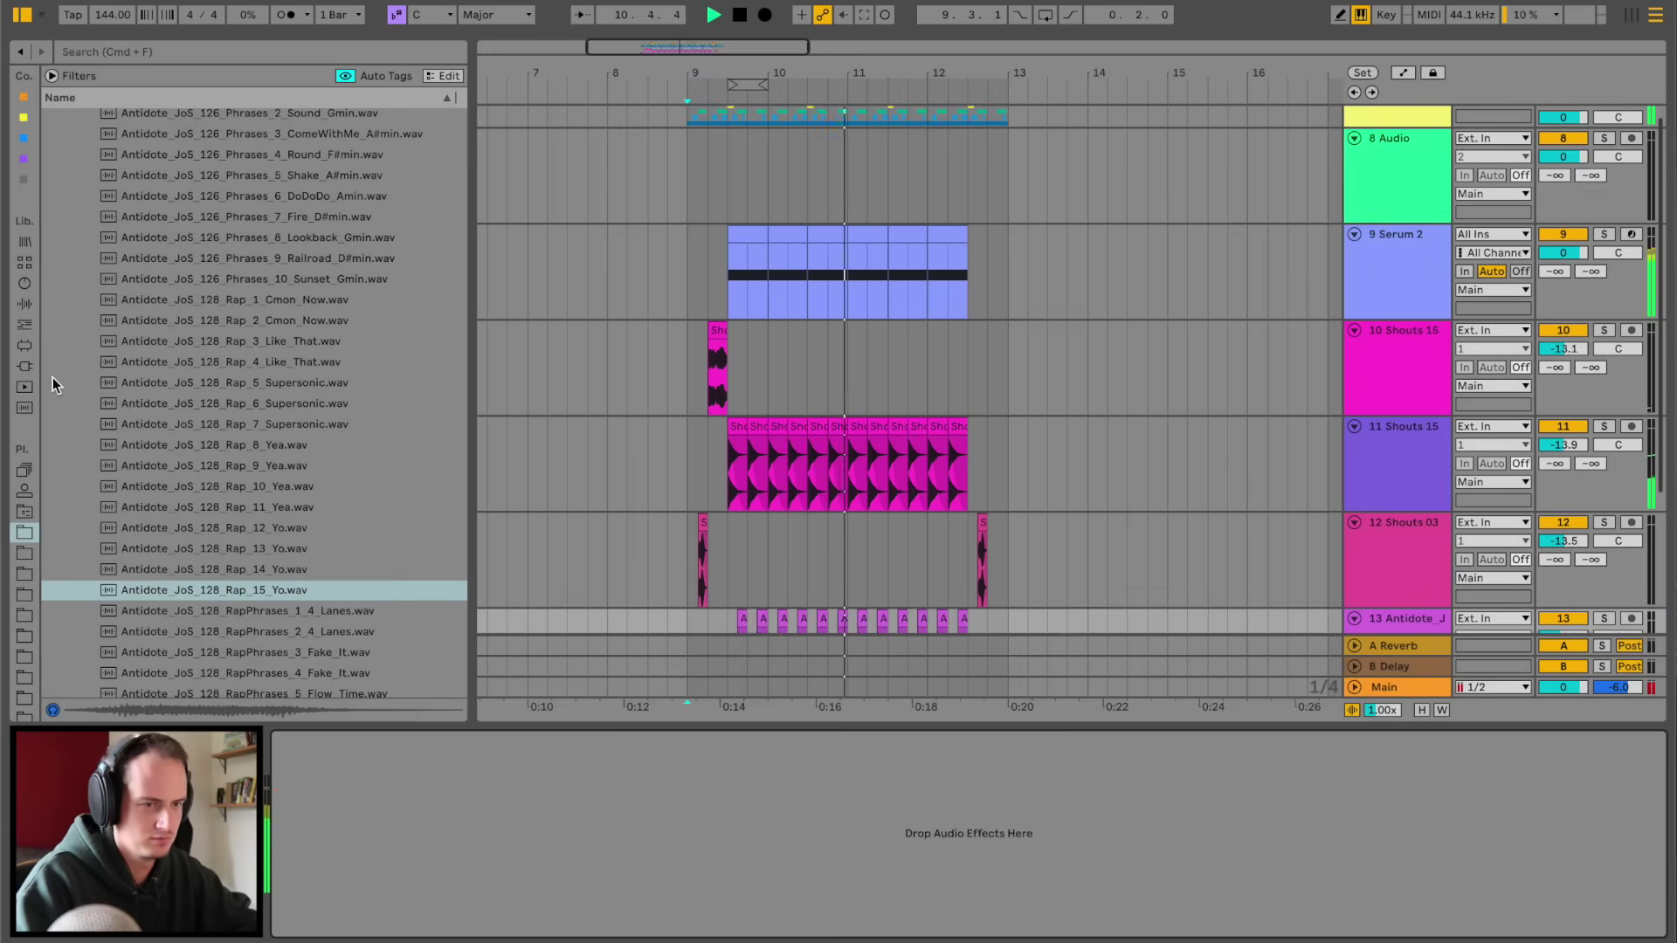
left_click(21, 305)
key("space")
scroll(122, 519, "down", 8)
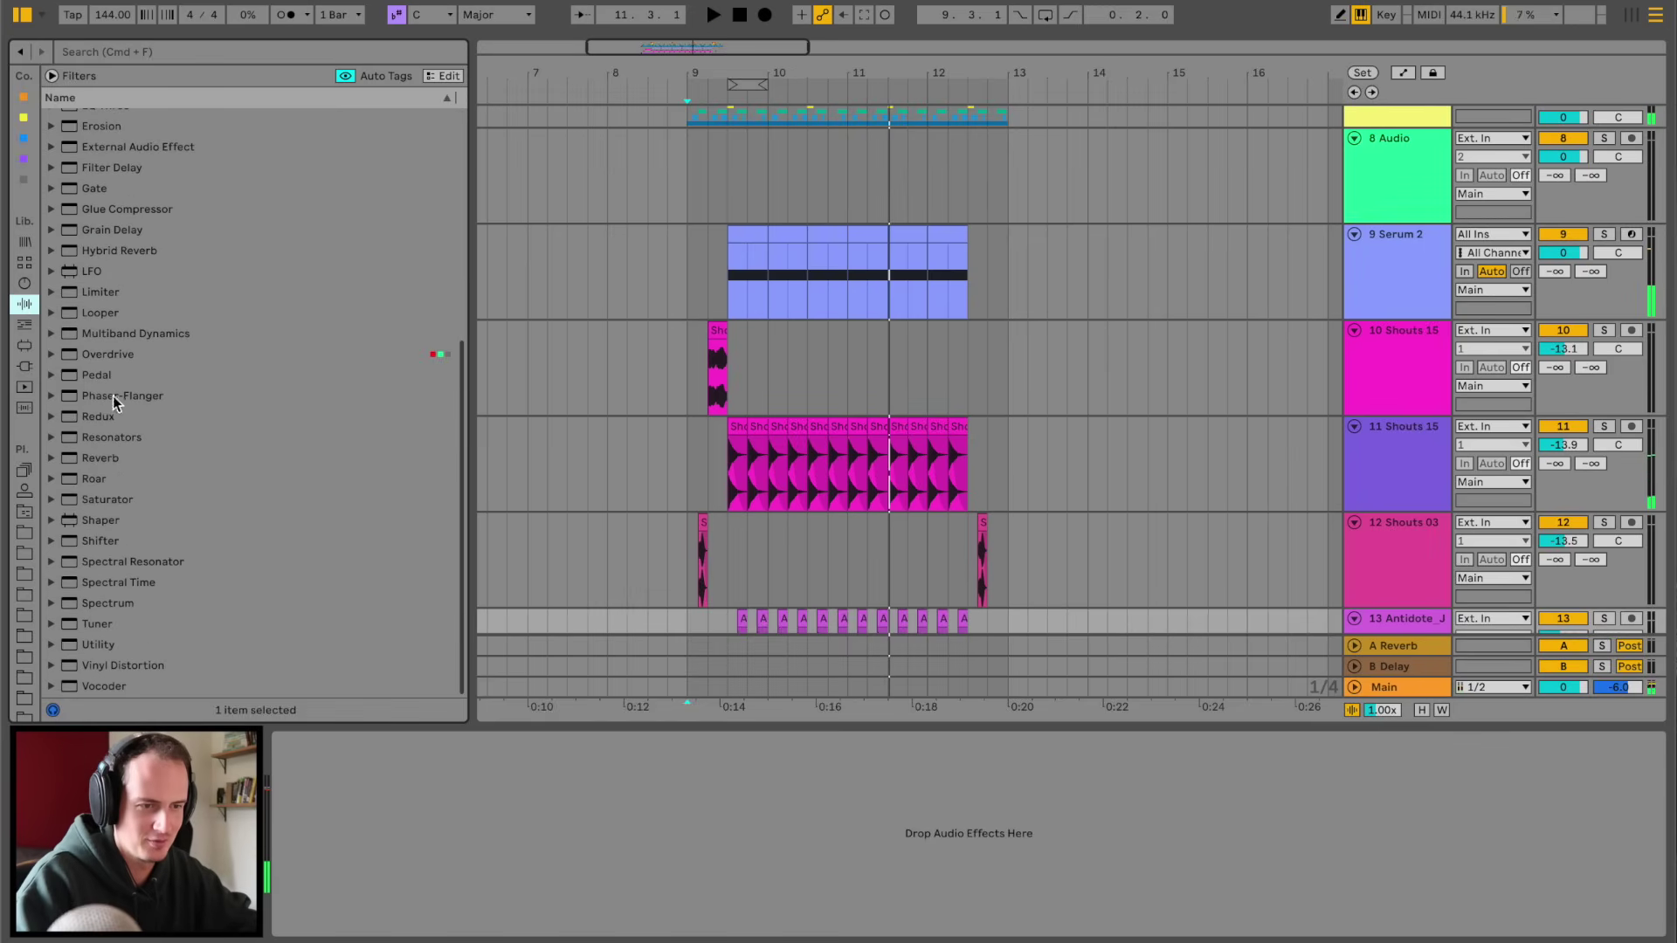
left_click(105, 355)
left_click_drag(738, 603, 715, 613)
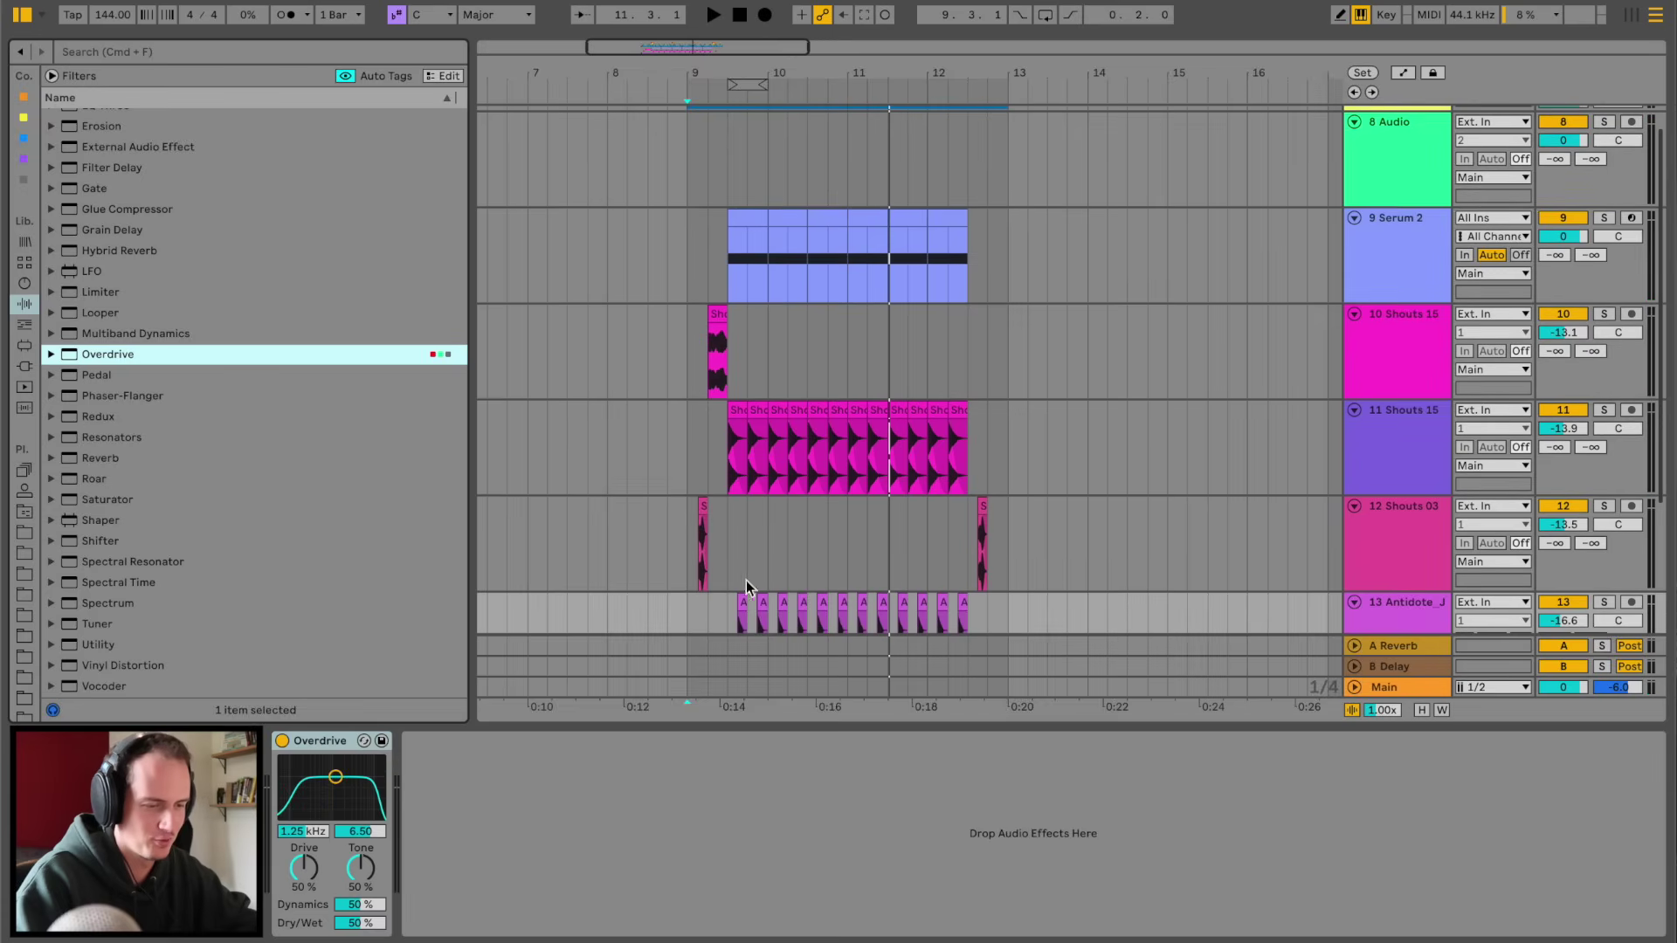
key("space")
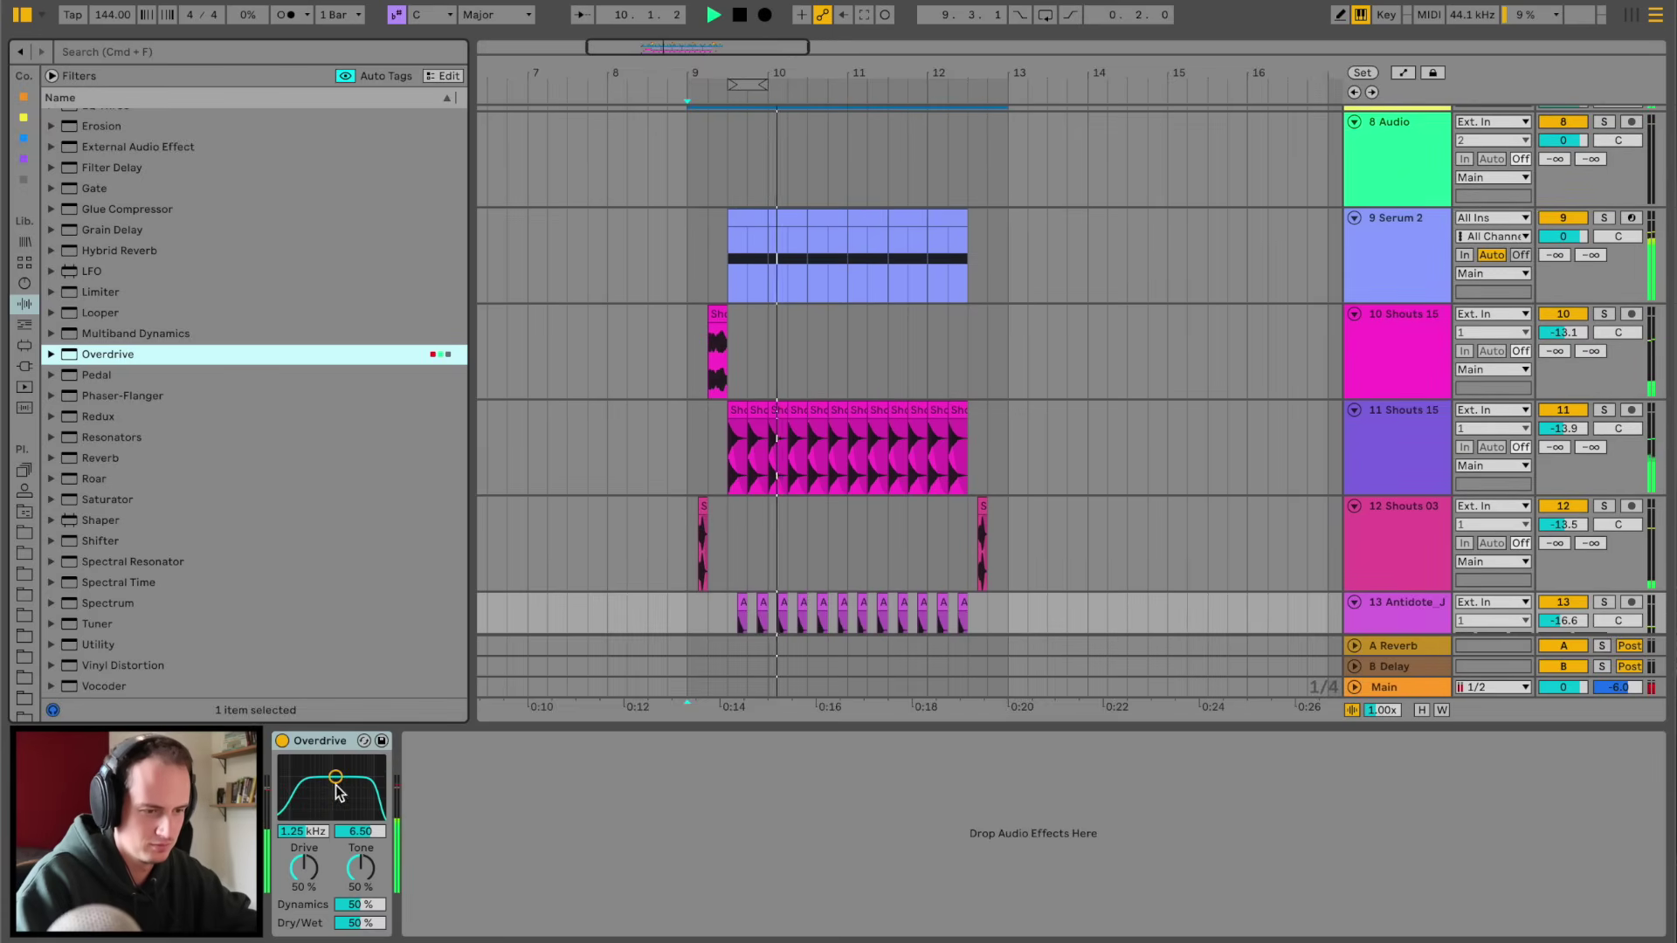
left_click(318, 739)
key("super+d")
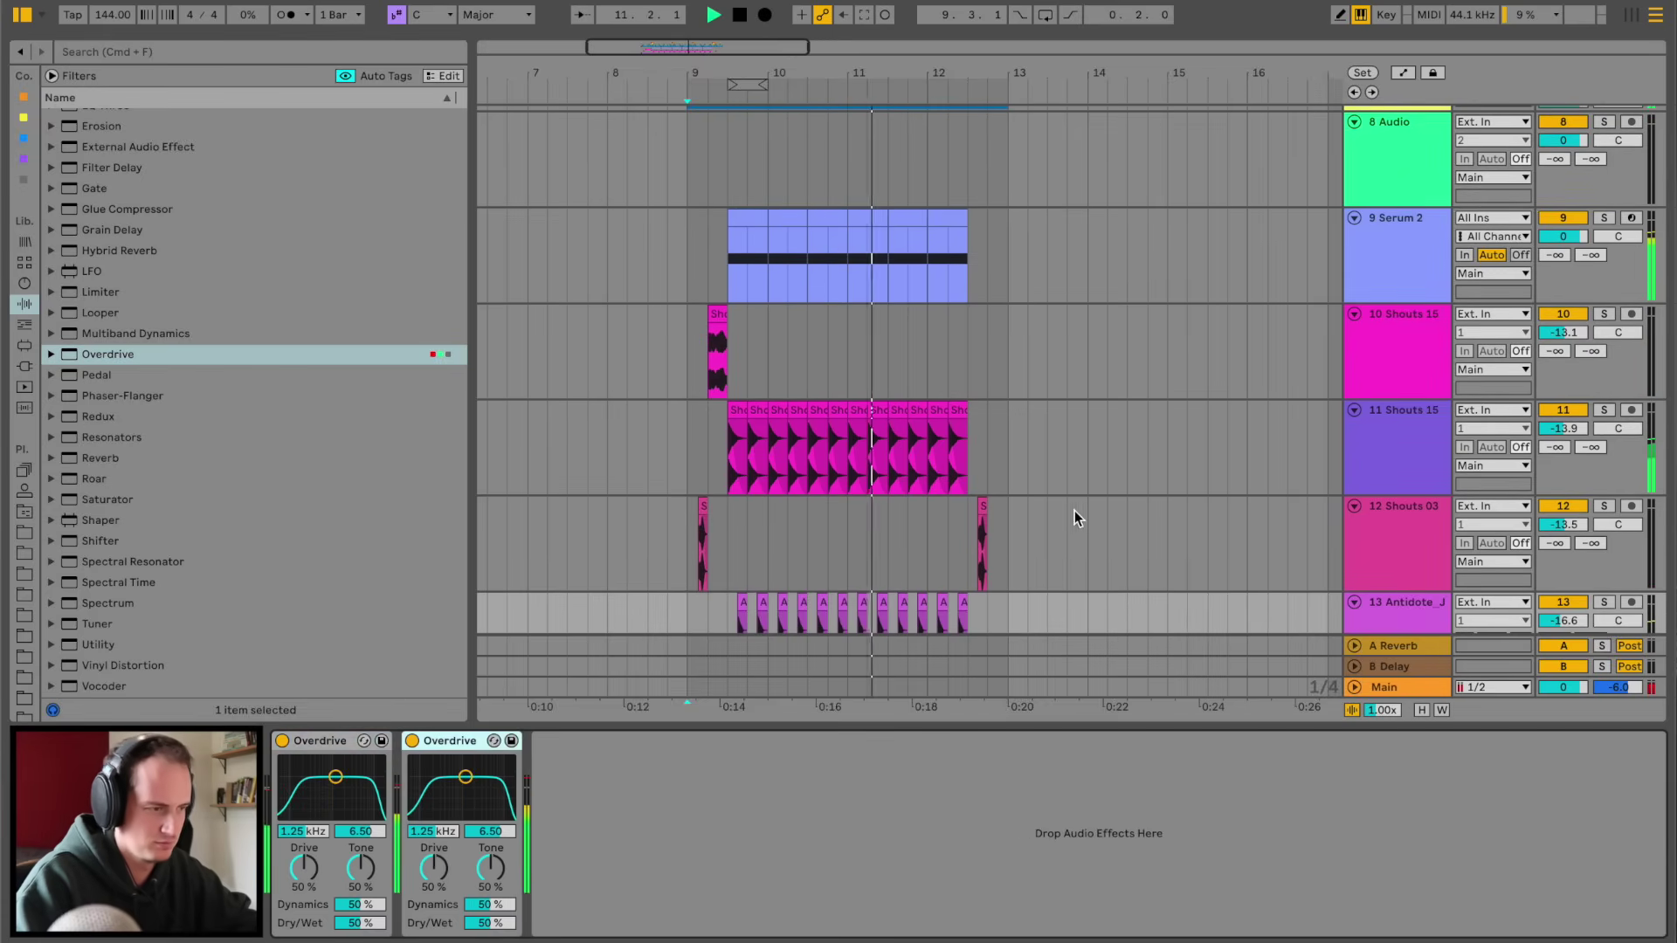
scroll(1244, 587, "down", 4)
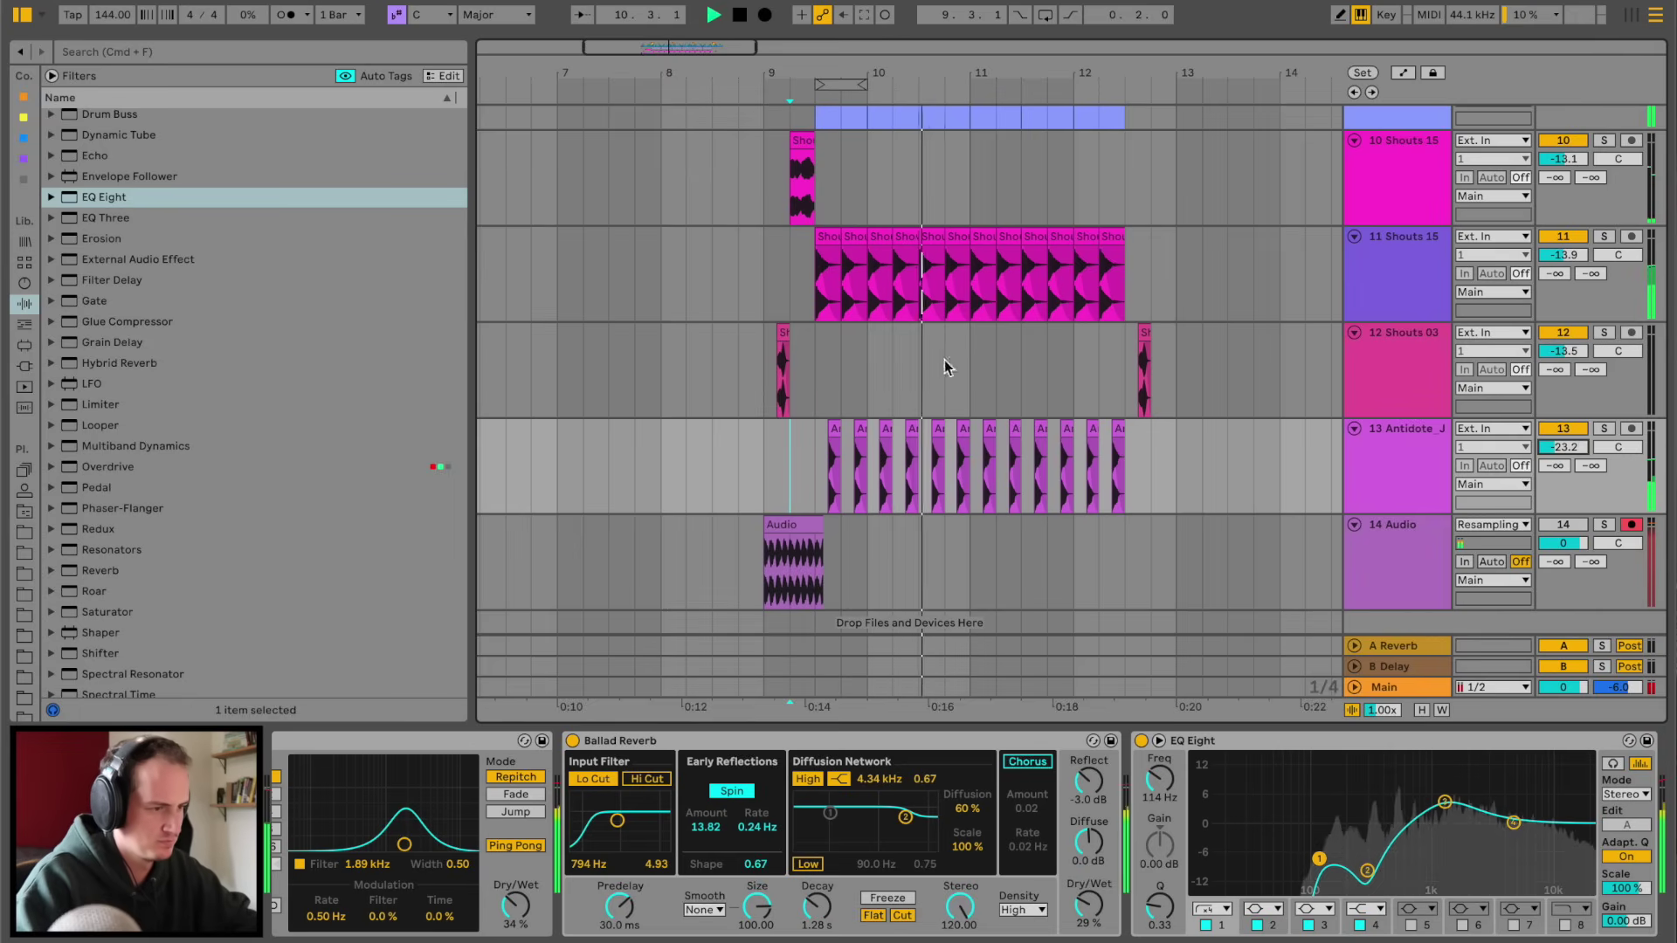
- Search the sample library for "ultra" and preview sounds in the Antidote Audio - Ultraviolet pack's Fx Sounds folder
type("ultr")
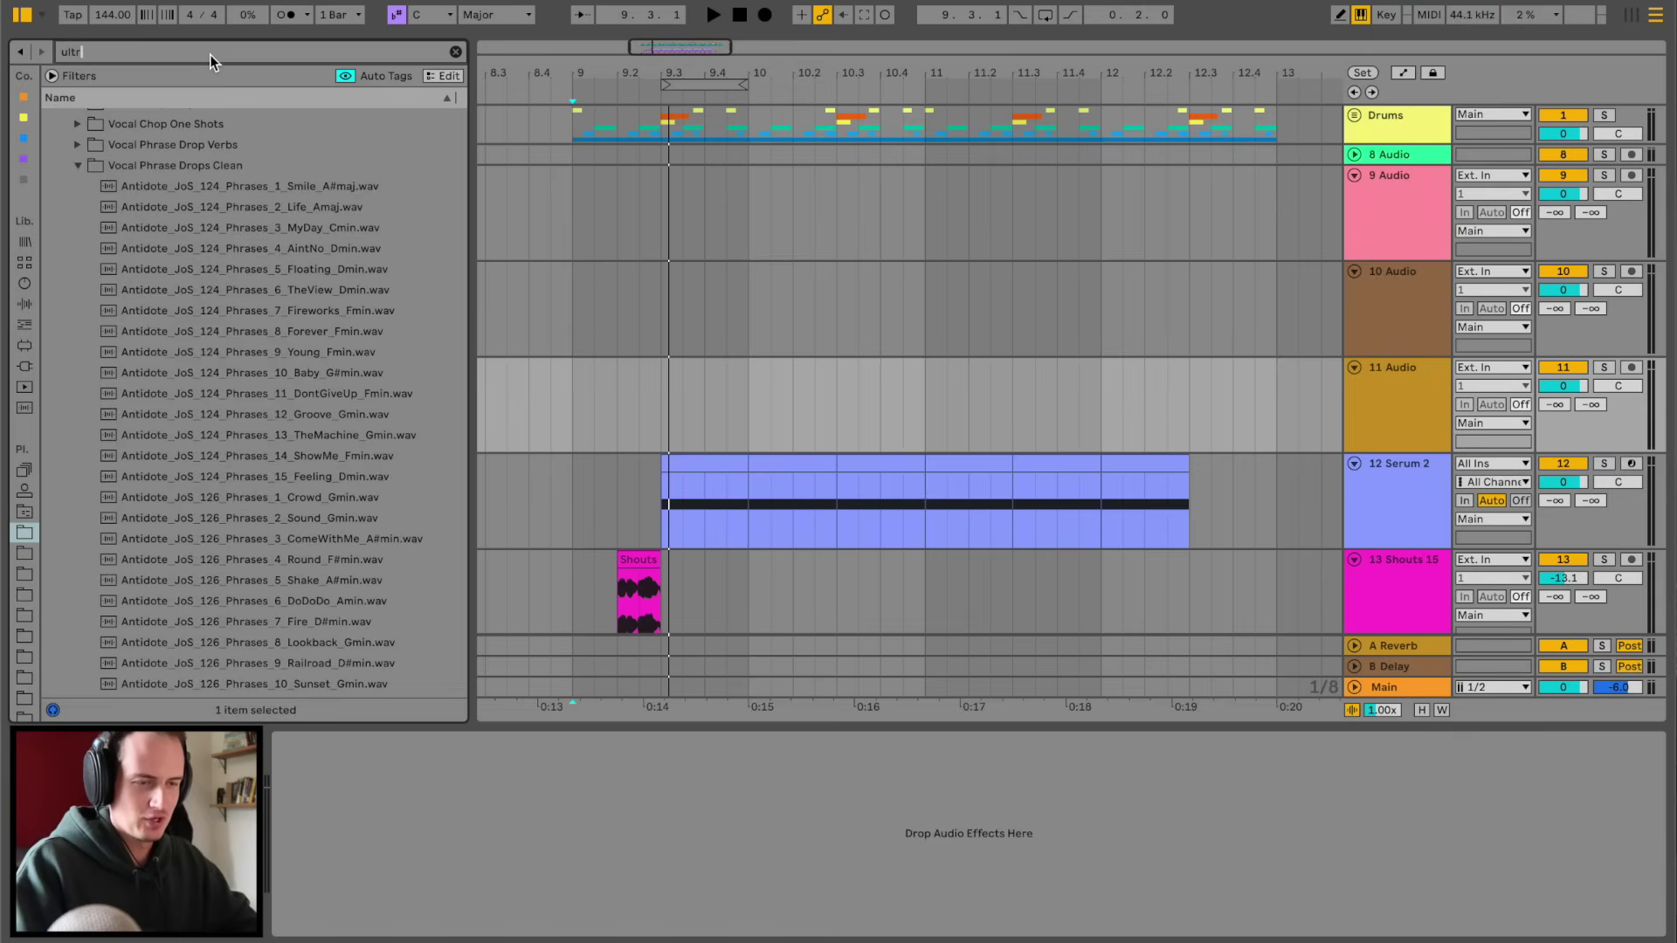
type("a")
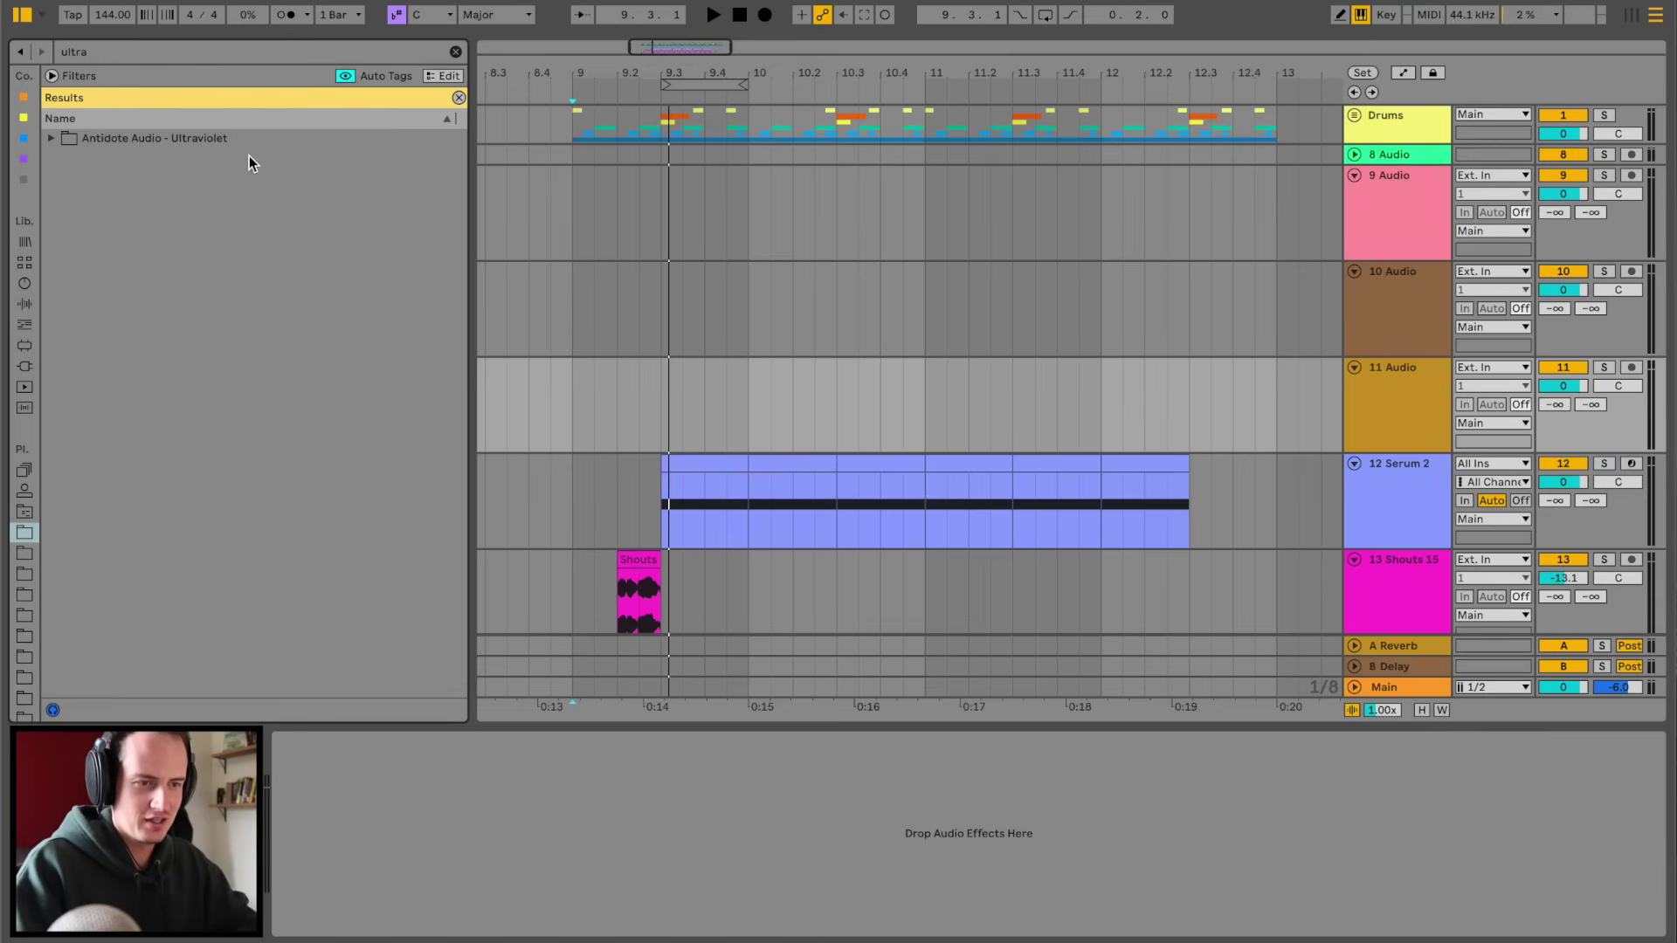
left_click(207, 139)
key("Down")
key("Down")
key("Down")
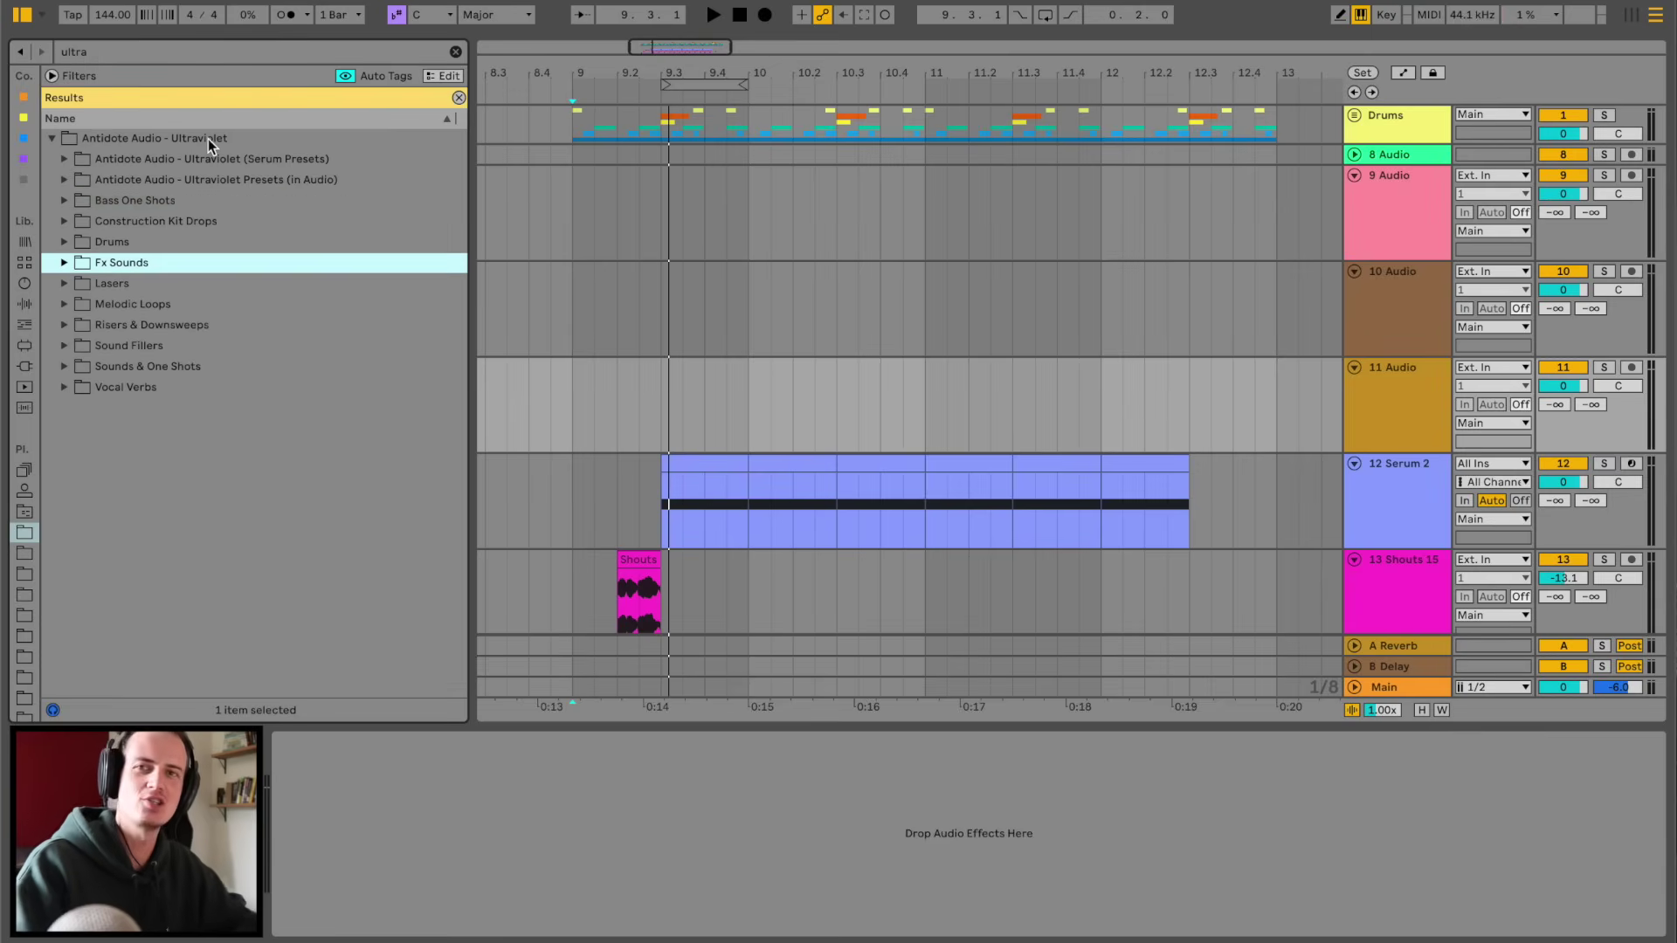
key("Right")
key("Down")
key("Down")
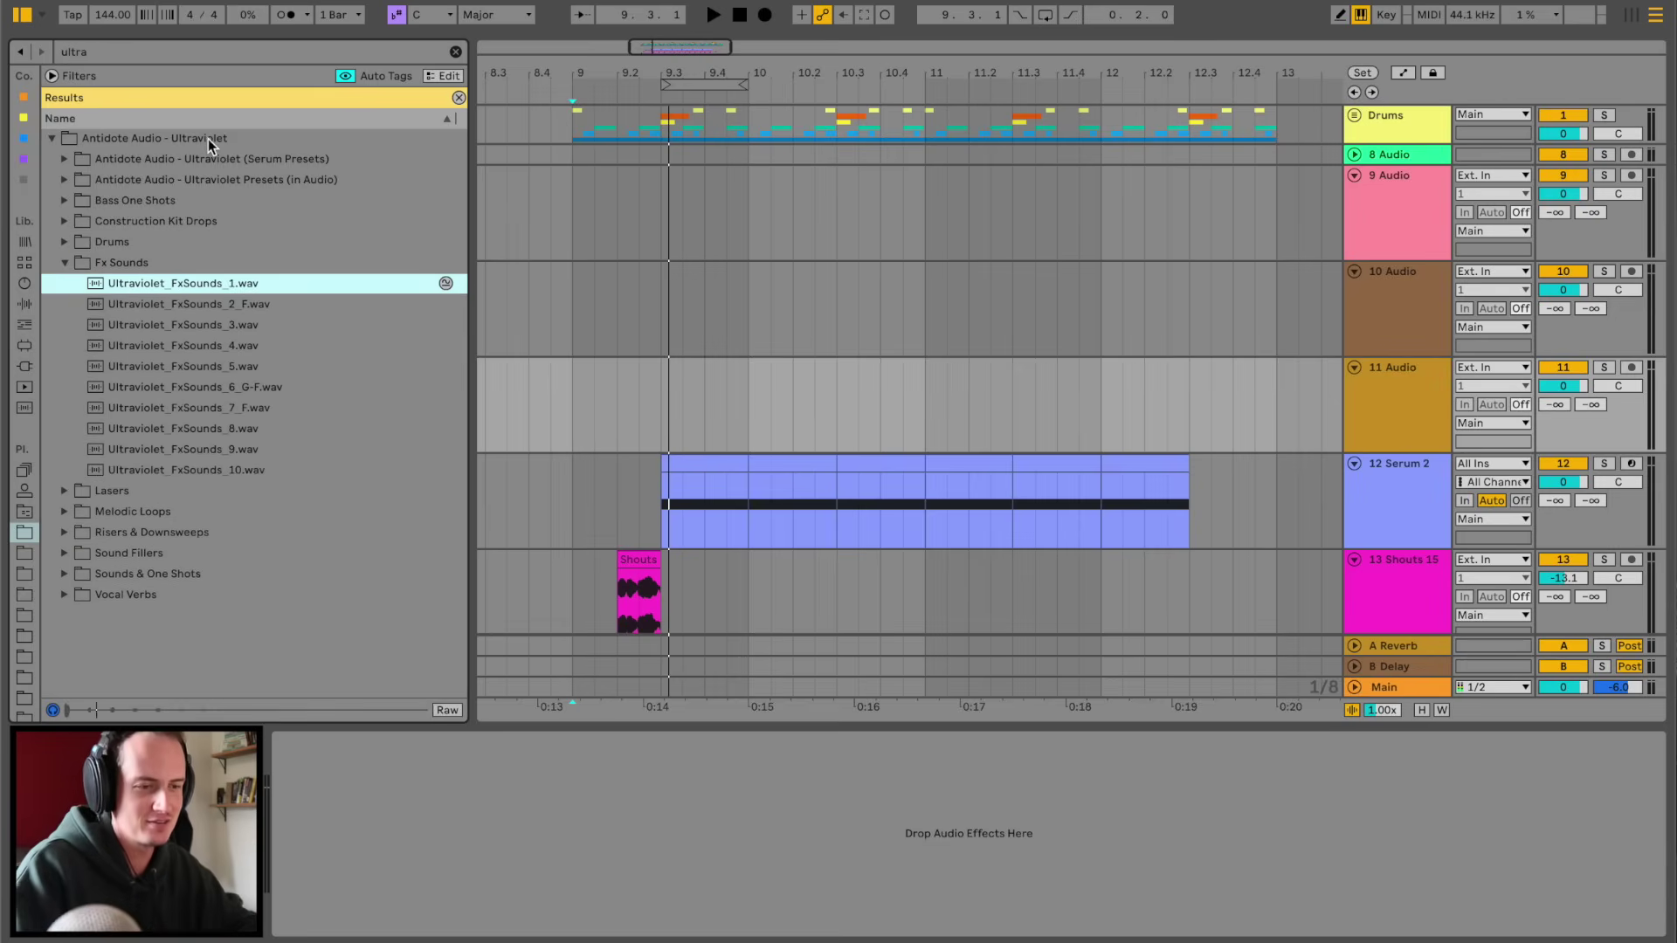
- Place Ultraviolet_FxSounds_2_F.wav on empty track 9 at 9.2 and shorten it to end at 9.3
left_click_drag(218, 308, 623, 232)
key("space")
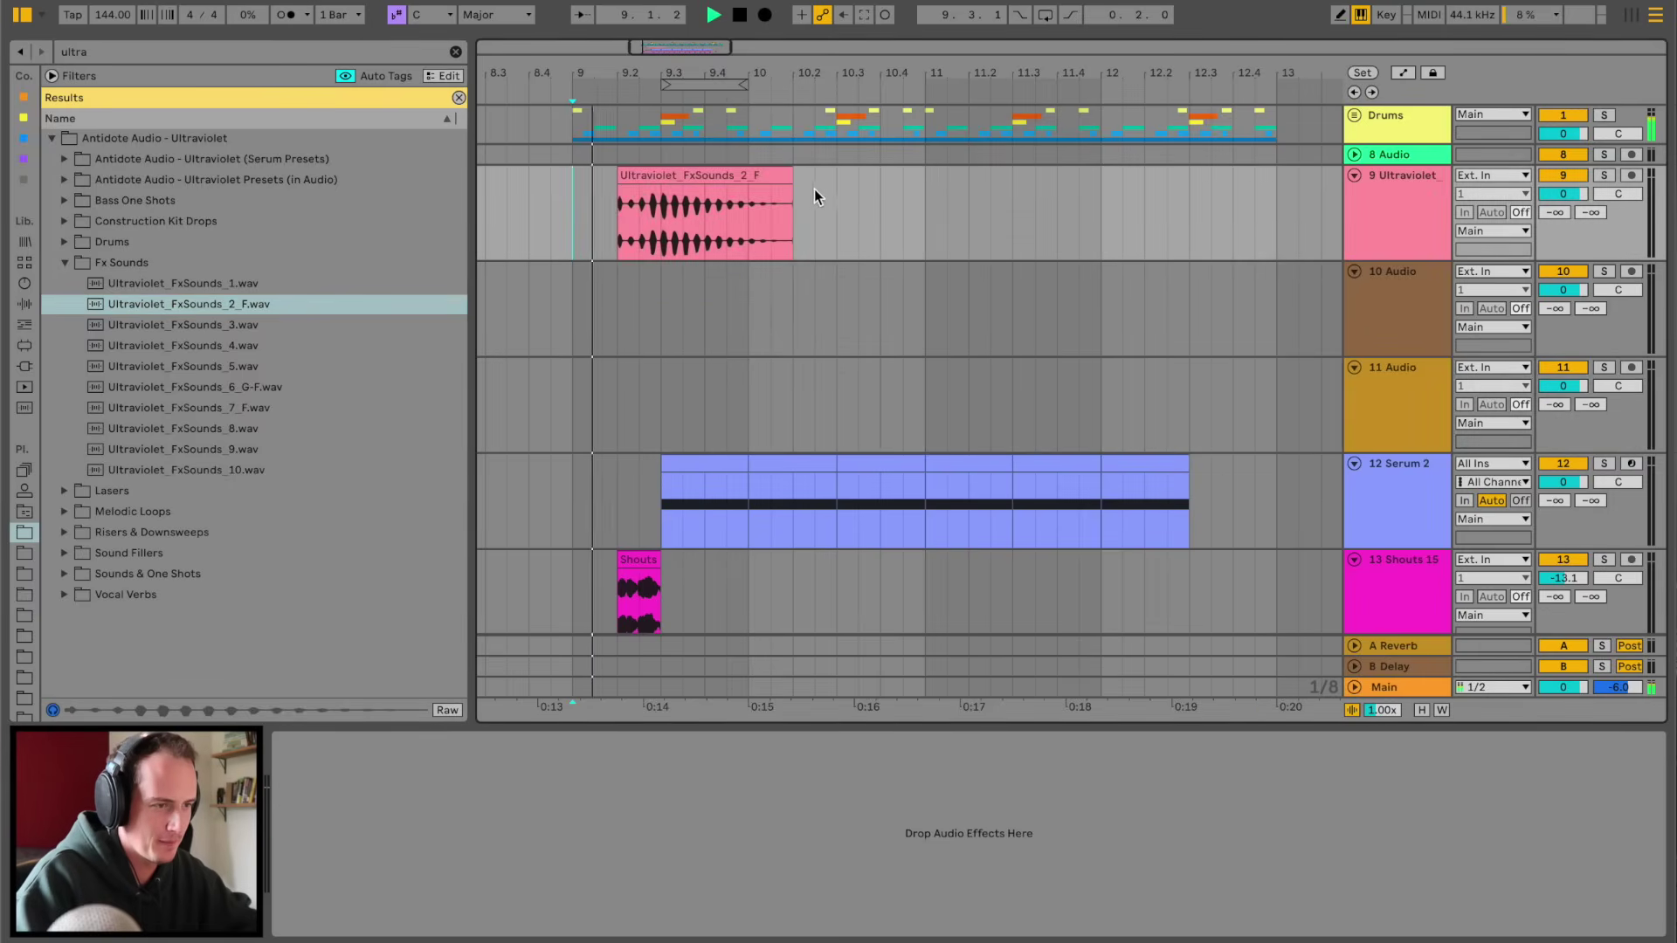
left_click_drag(792, 174, 660, 171)
key("space")
key("space")
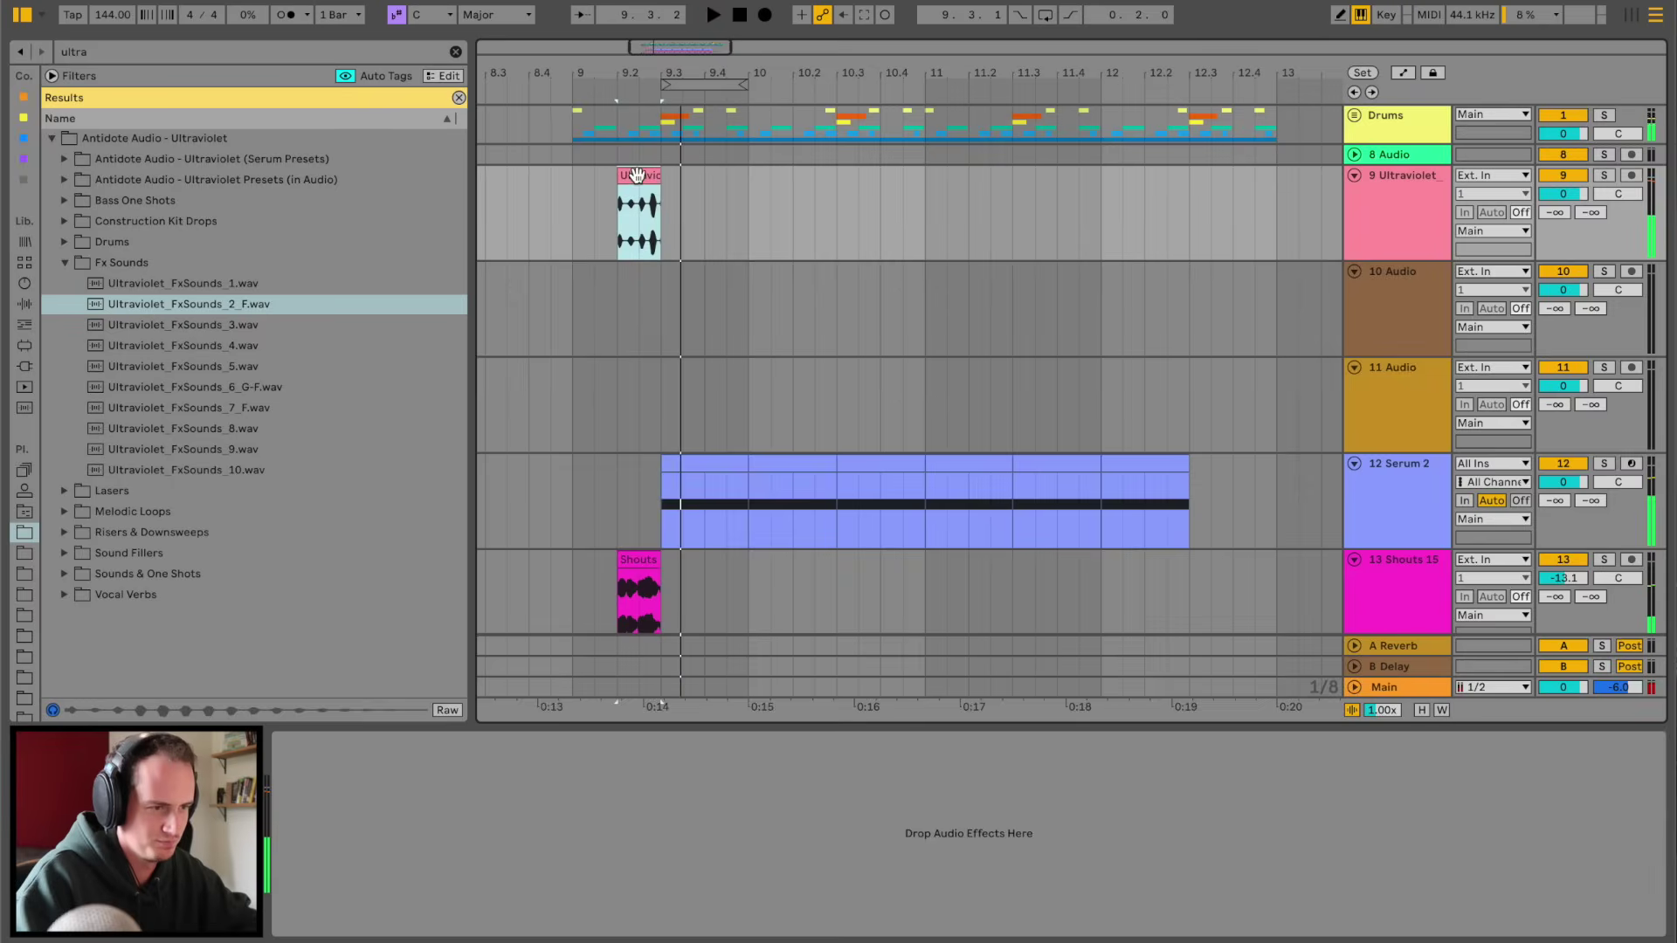
- Transpose the FxSounds_2_F clip to -6 semitones and lower its gain to -4.4 dB while auditioning it
double_click(637, 176)
left_click_drag(608, 885, 609, 897)
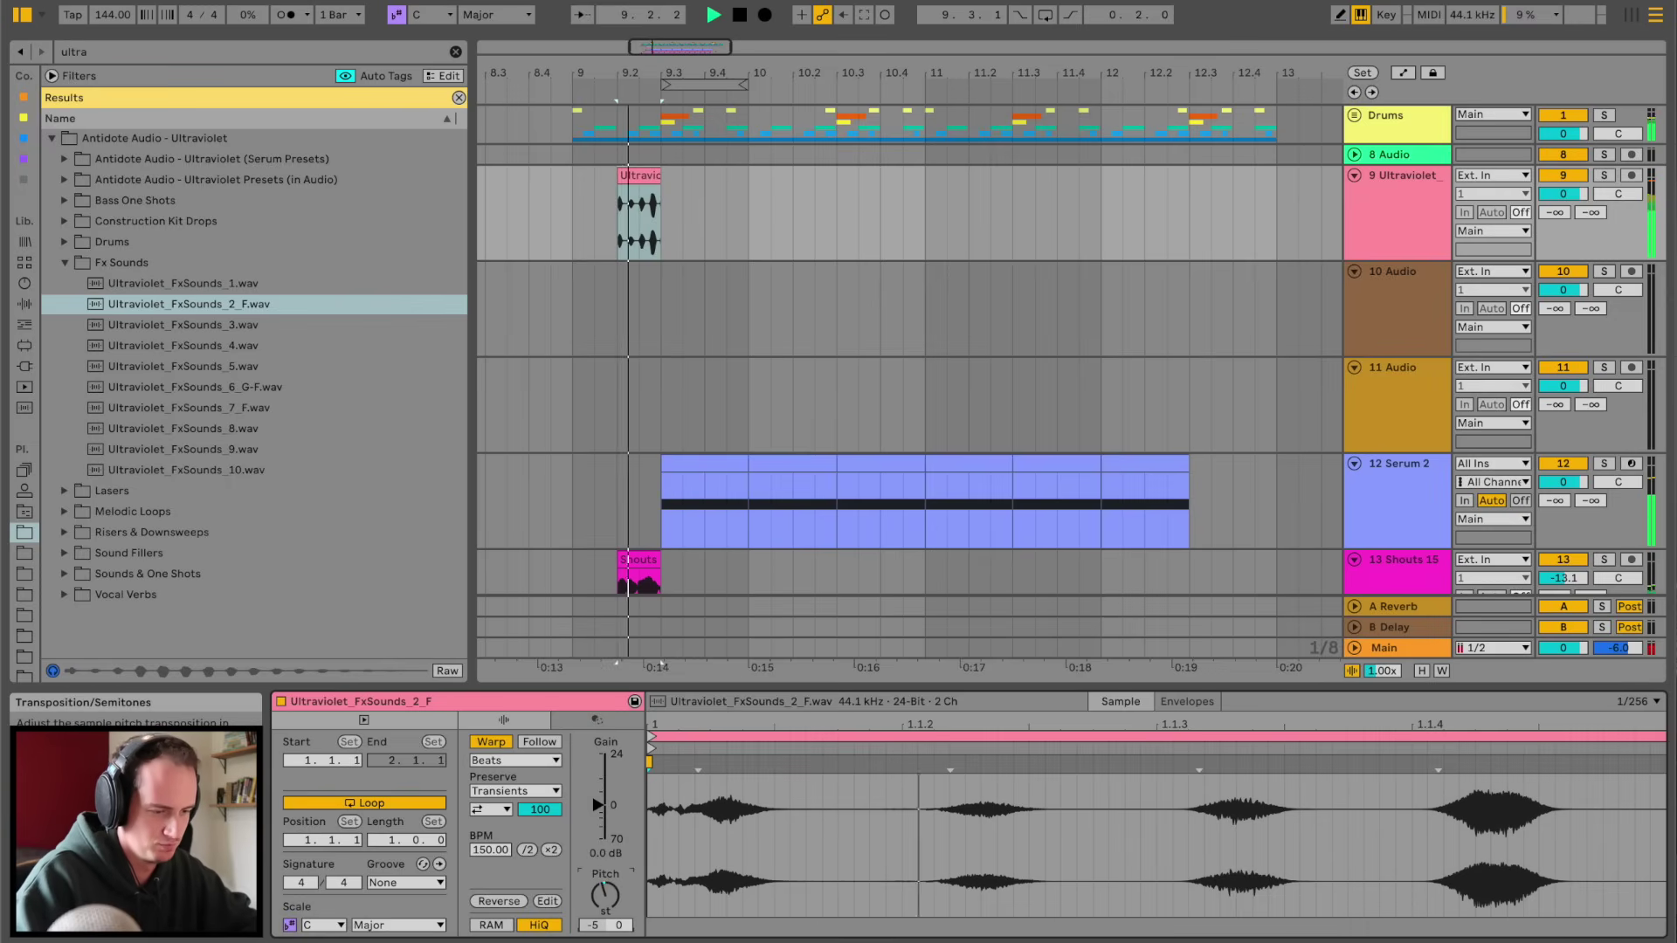
left_click_drag(597, 804, 594, 809)
key("space")
key("space")
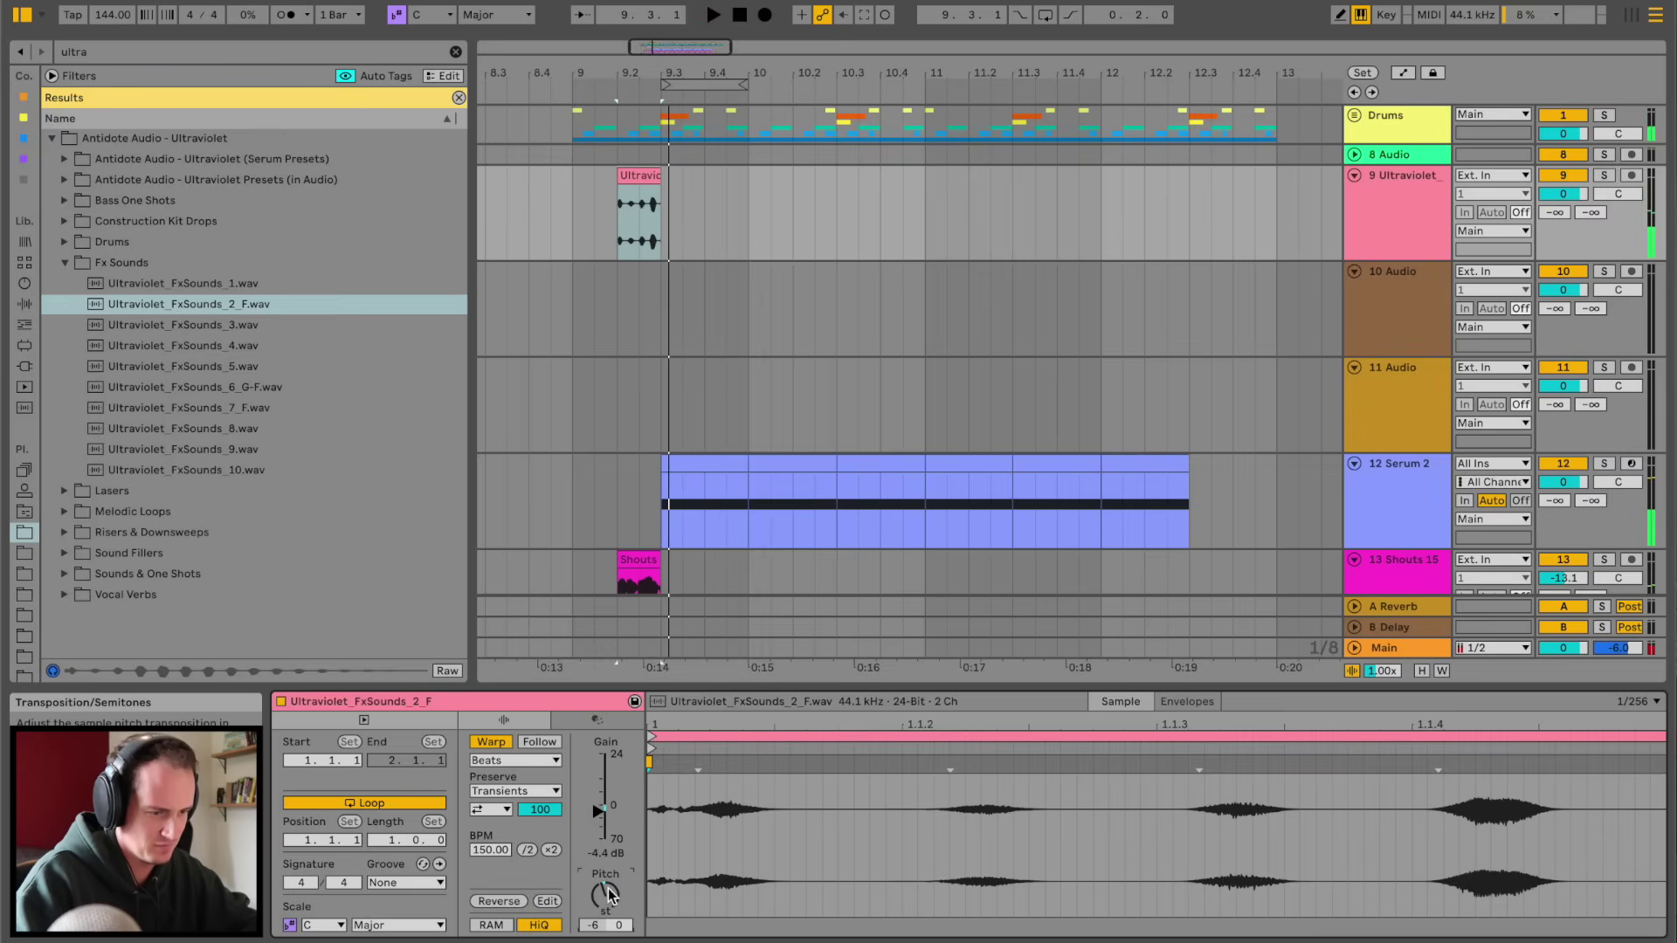
key("space")
left_click_drag(608, 888, 607, 890)
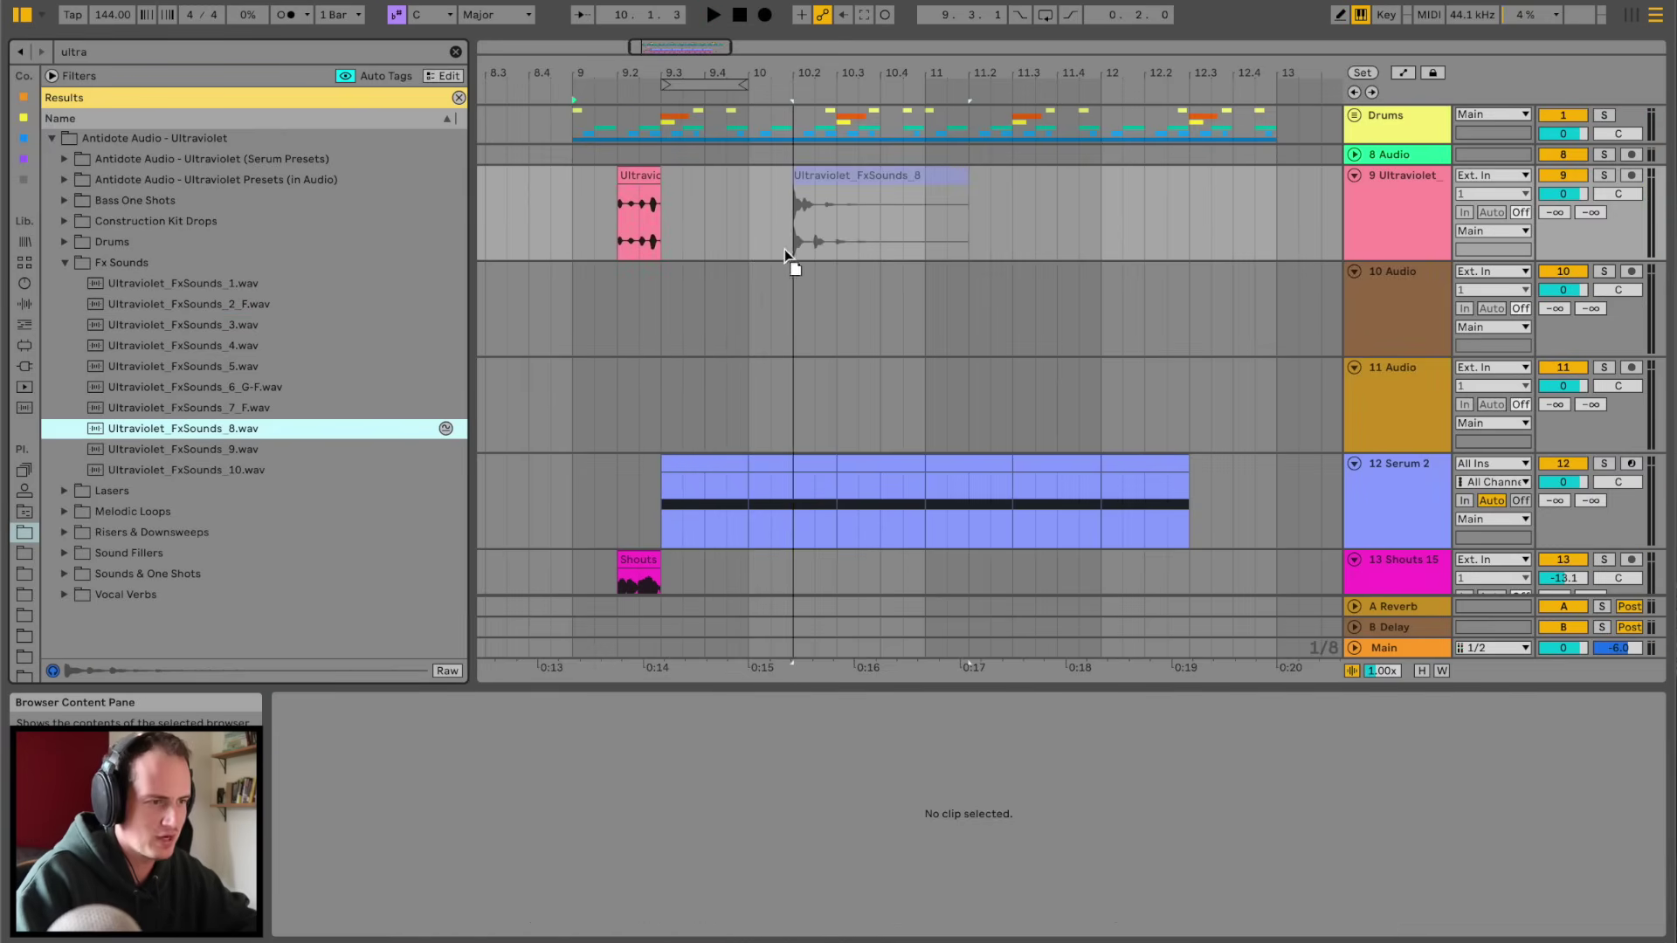
- Place Ultraviolet_FxSounds_8.wav on track 9 at 10.3 with a short fade-in and trim it to end at bar 11
left_click_drag(784, 249, 831, 224)
key("space")
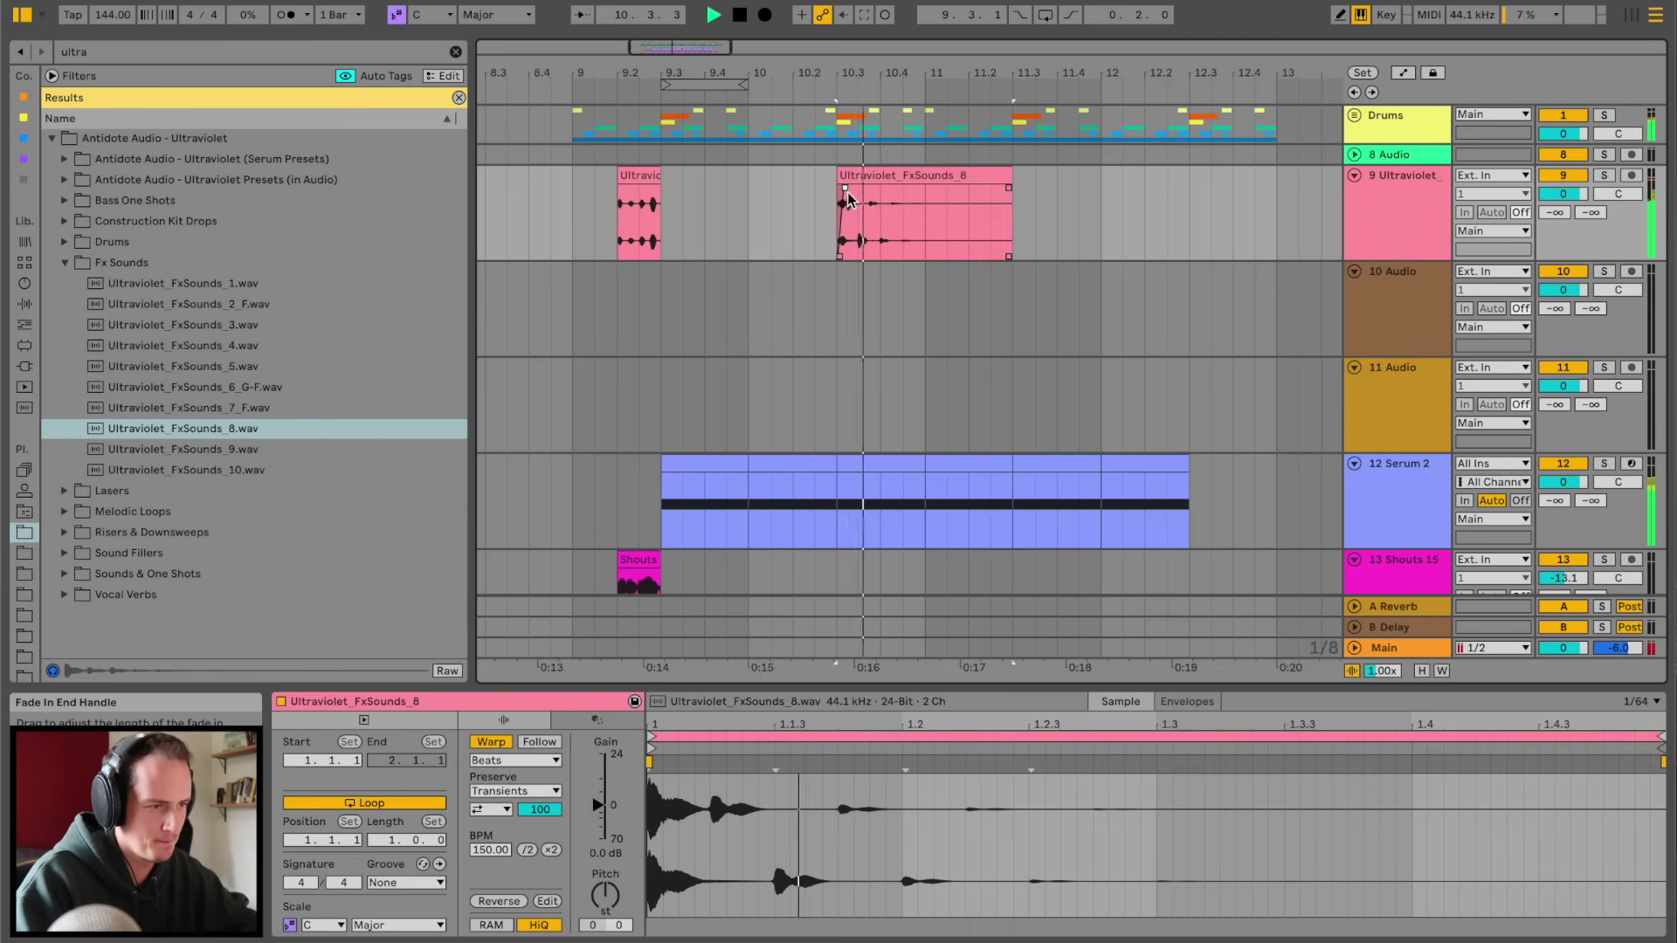
left_click(705, 192)
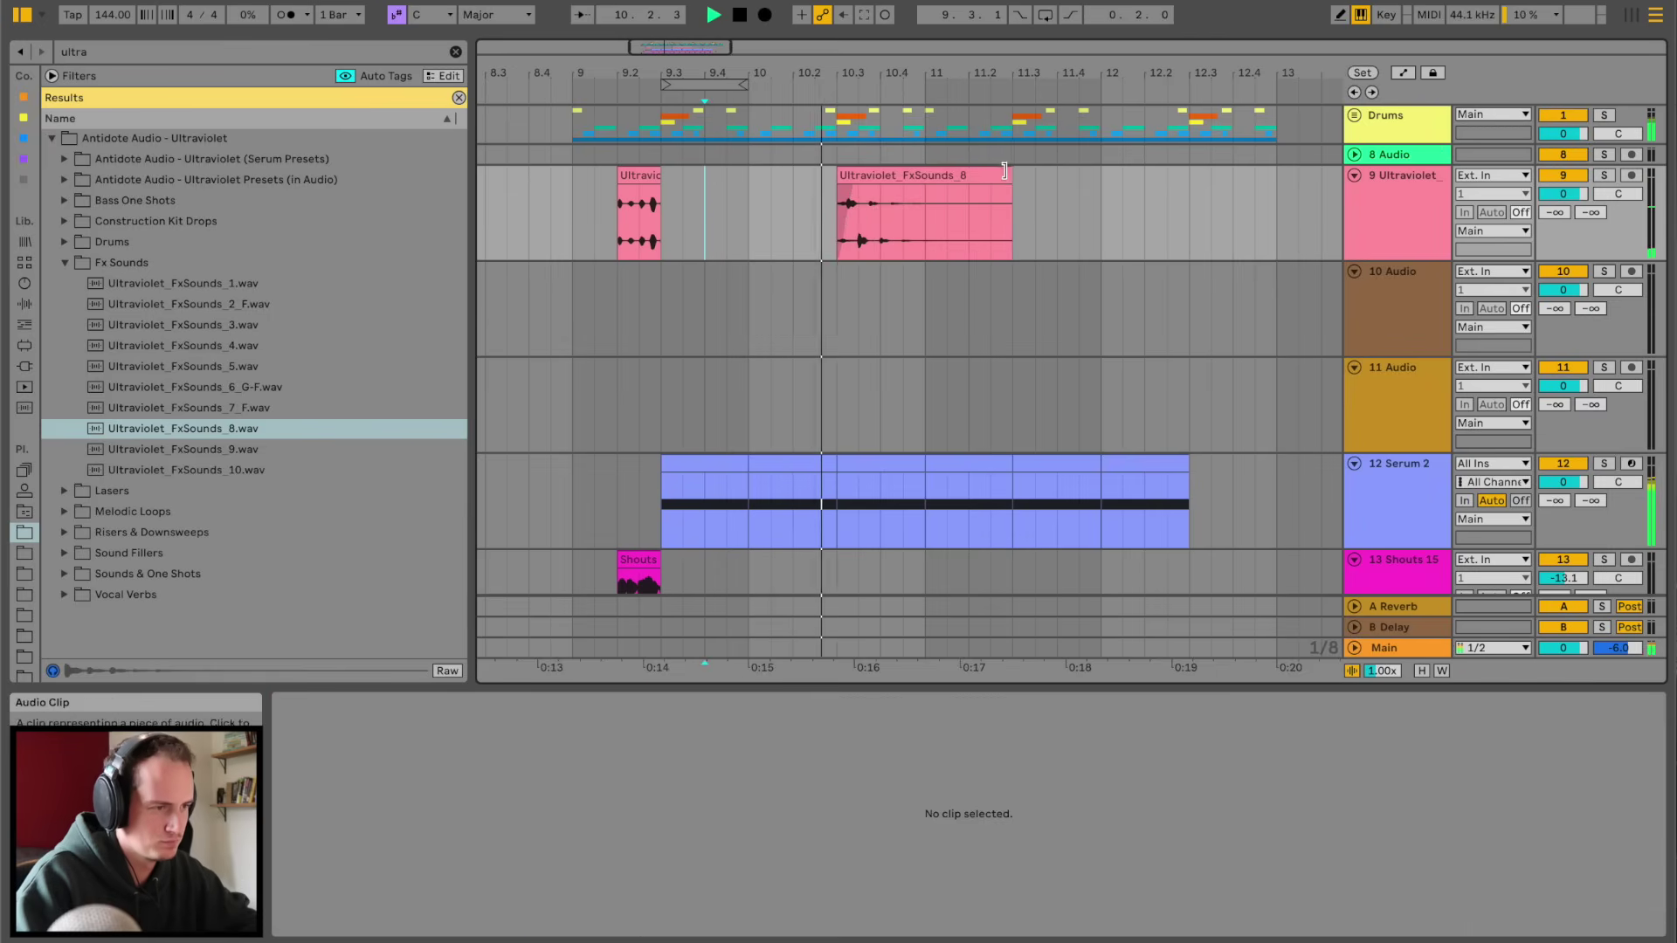
left_click_drag(1004, 170, 925, 170)
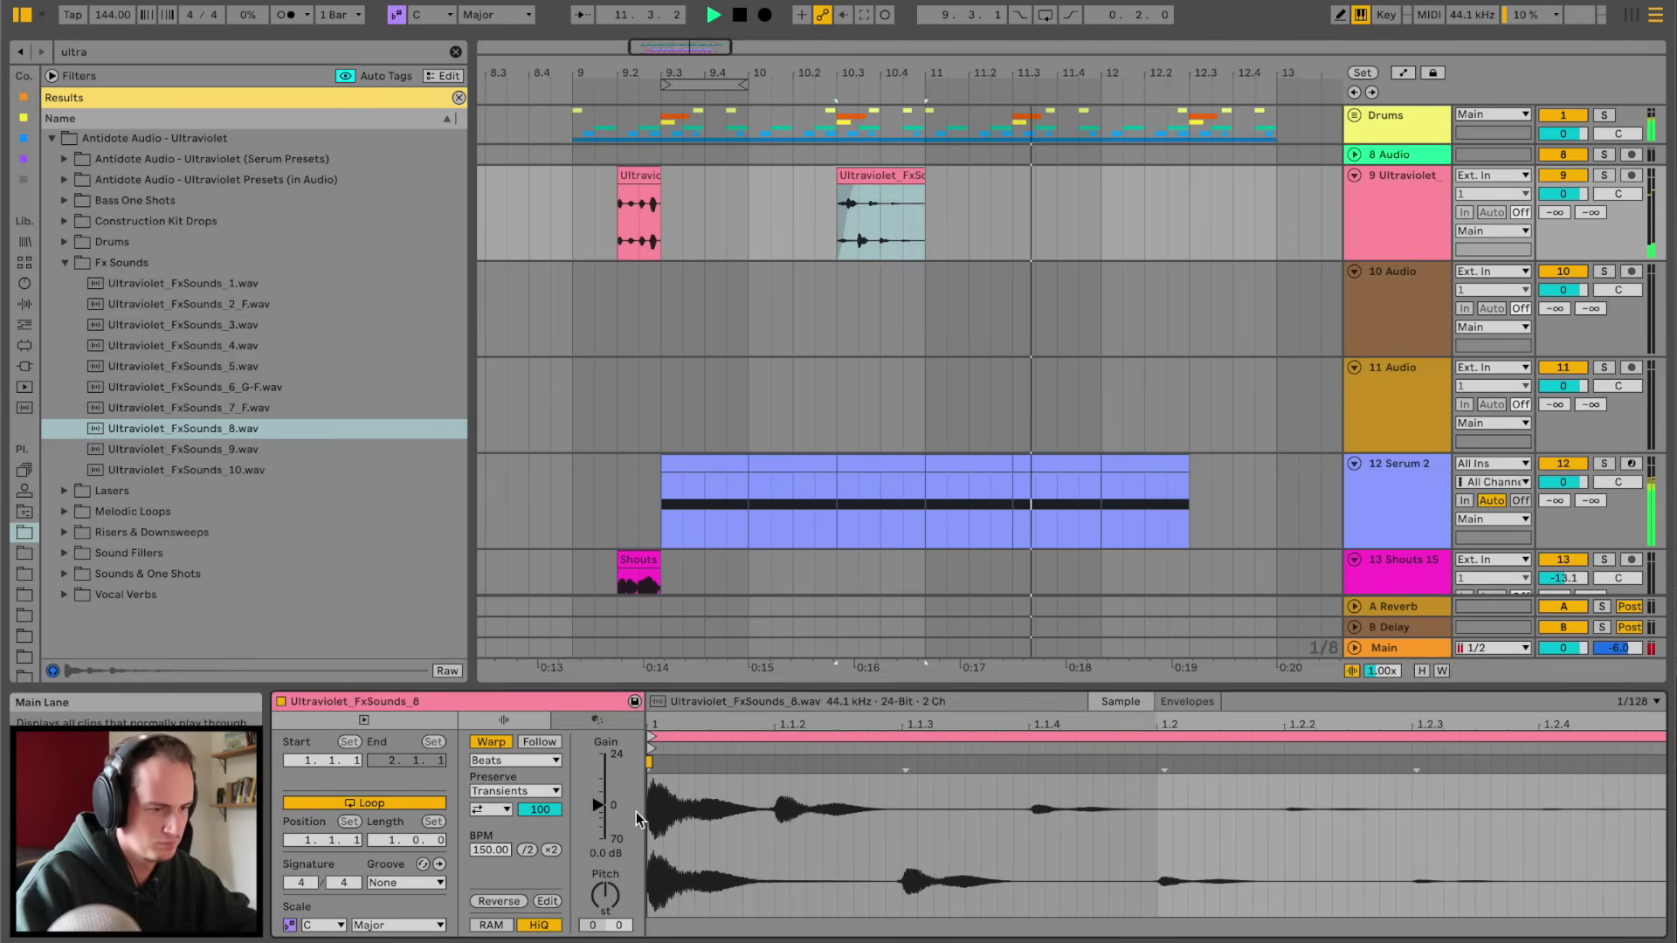
- Place Ultraviolet_FxSounds_9.wav on empty track 10 just before bar 11 and paste a copy directly after it
left_click(243, 450)
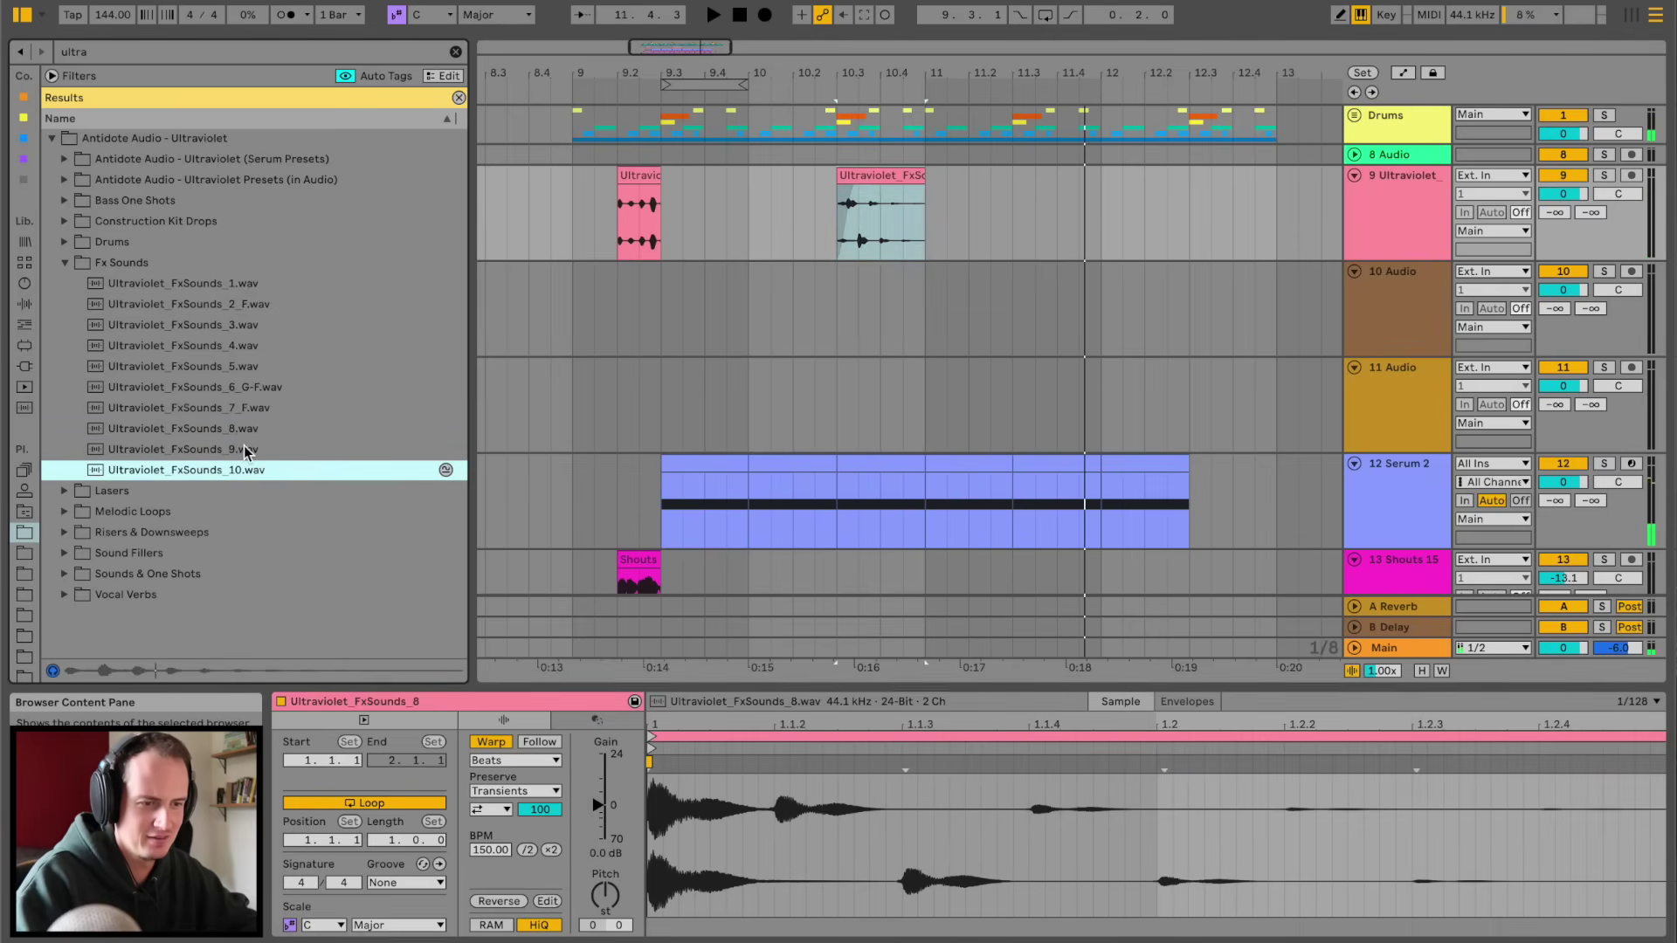
left_click_drag(244, 450, 905, 316)
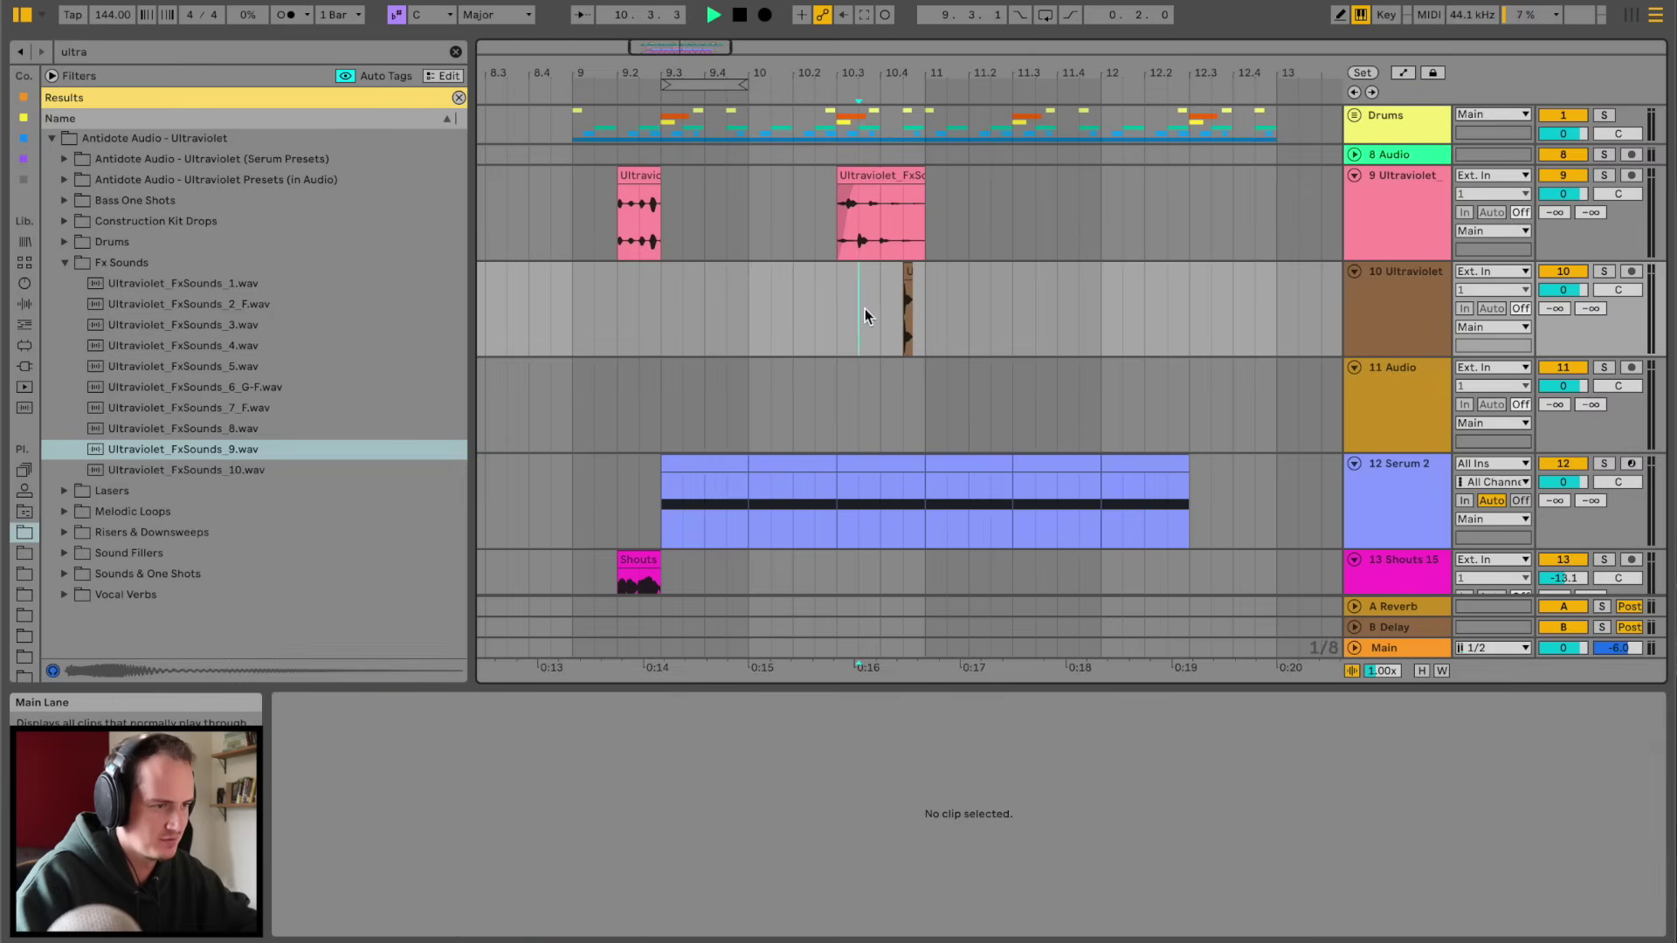
left_click_drag(917, 77, 915, 216)
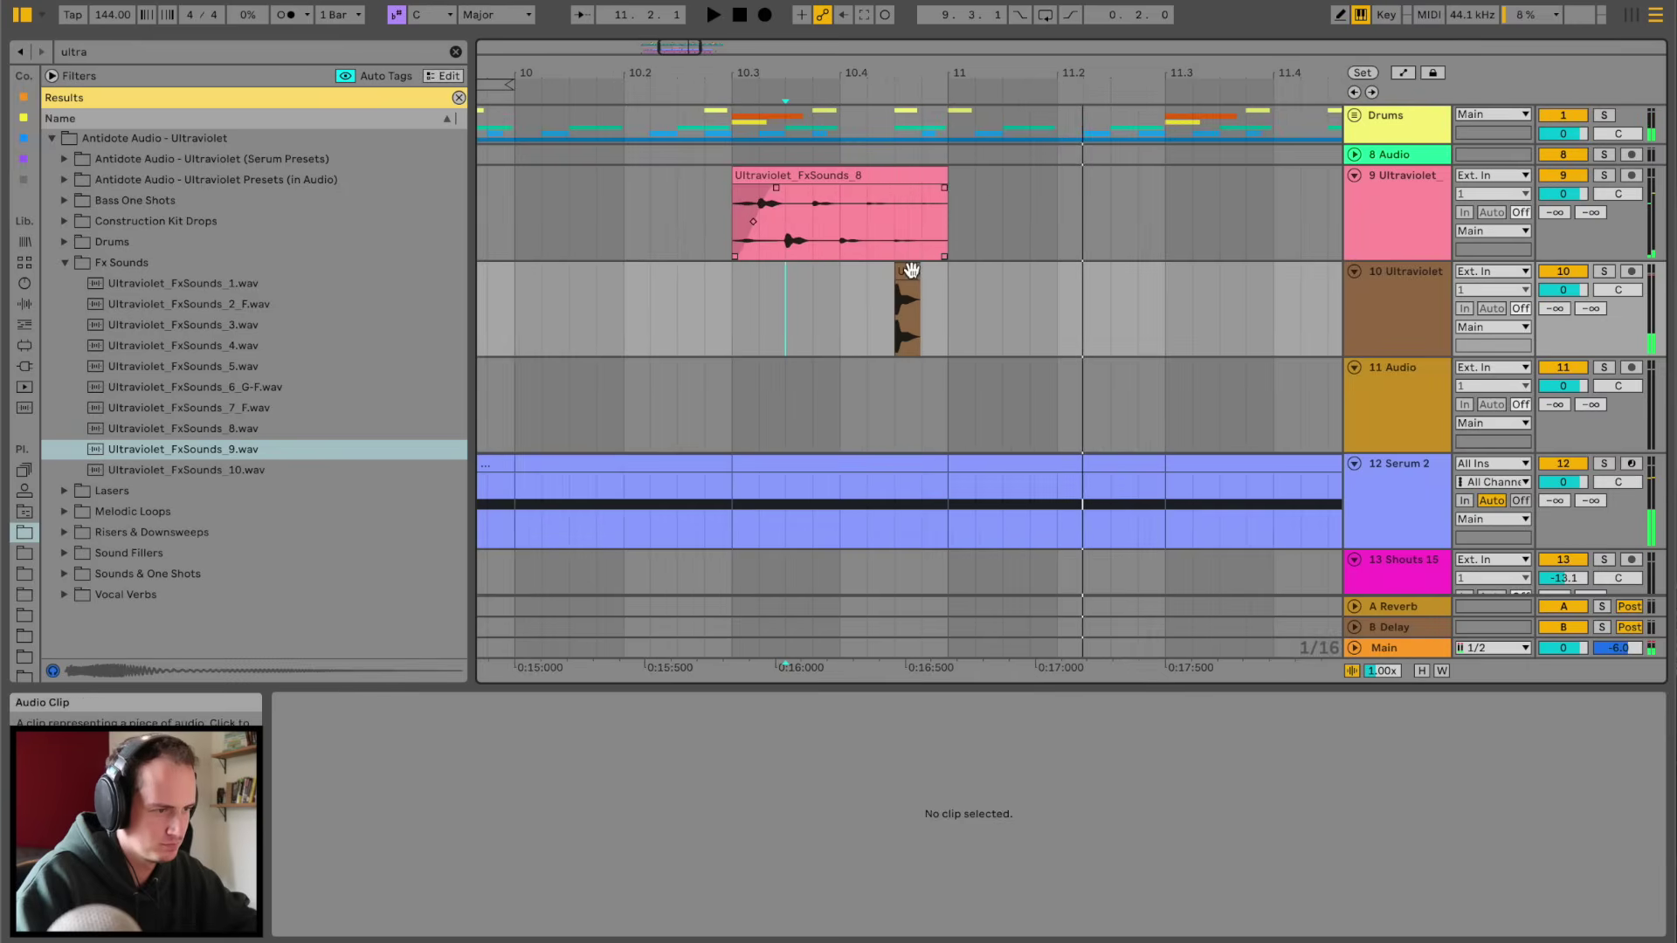
left_click(910, 272)
key("super+c")
left_click(922, 297)
key("super+v")
left_click(814, 305)
key("space")
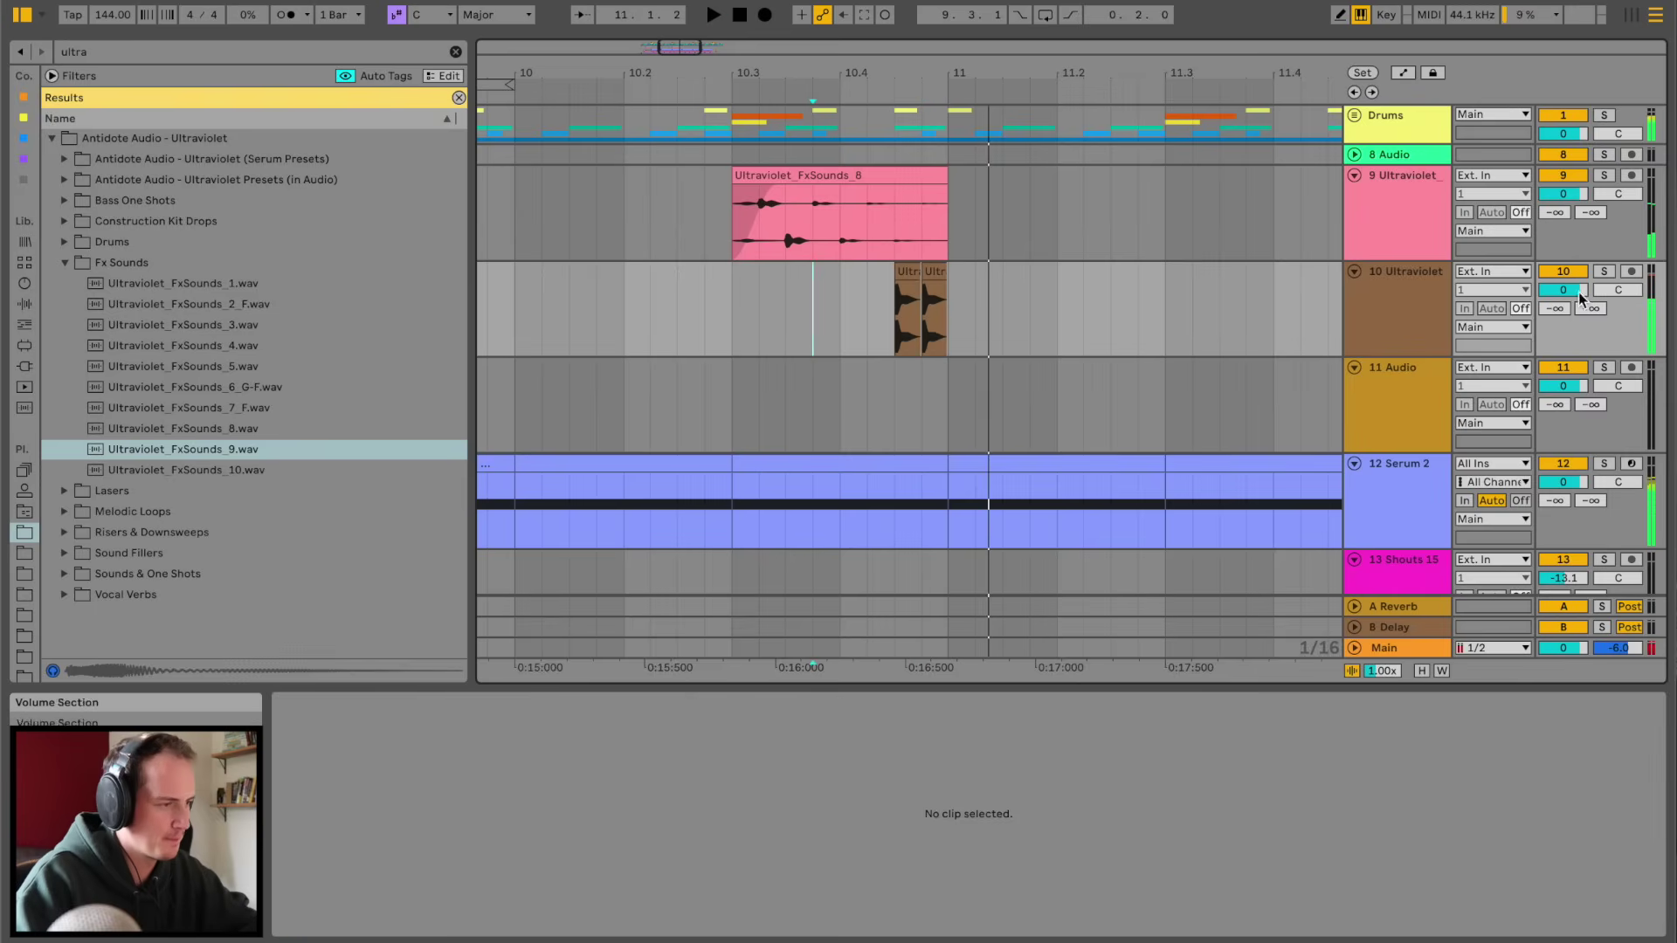
- Lower the FxSounds_9 track's volume to -13.4 dB and play the arrangement from just before bar 9
mouse_move(1562, 289)
left_mouse_down()
mouse_move(1562, 314)
mouse_move(1563, 291)
left_mouse_up()
key("space")
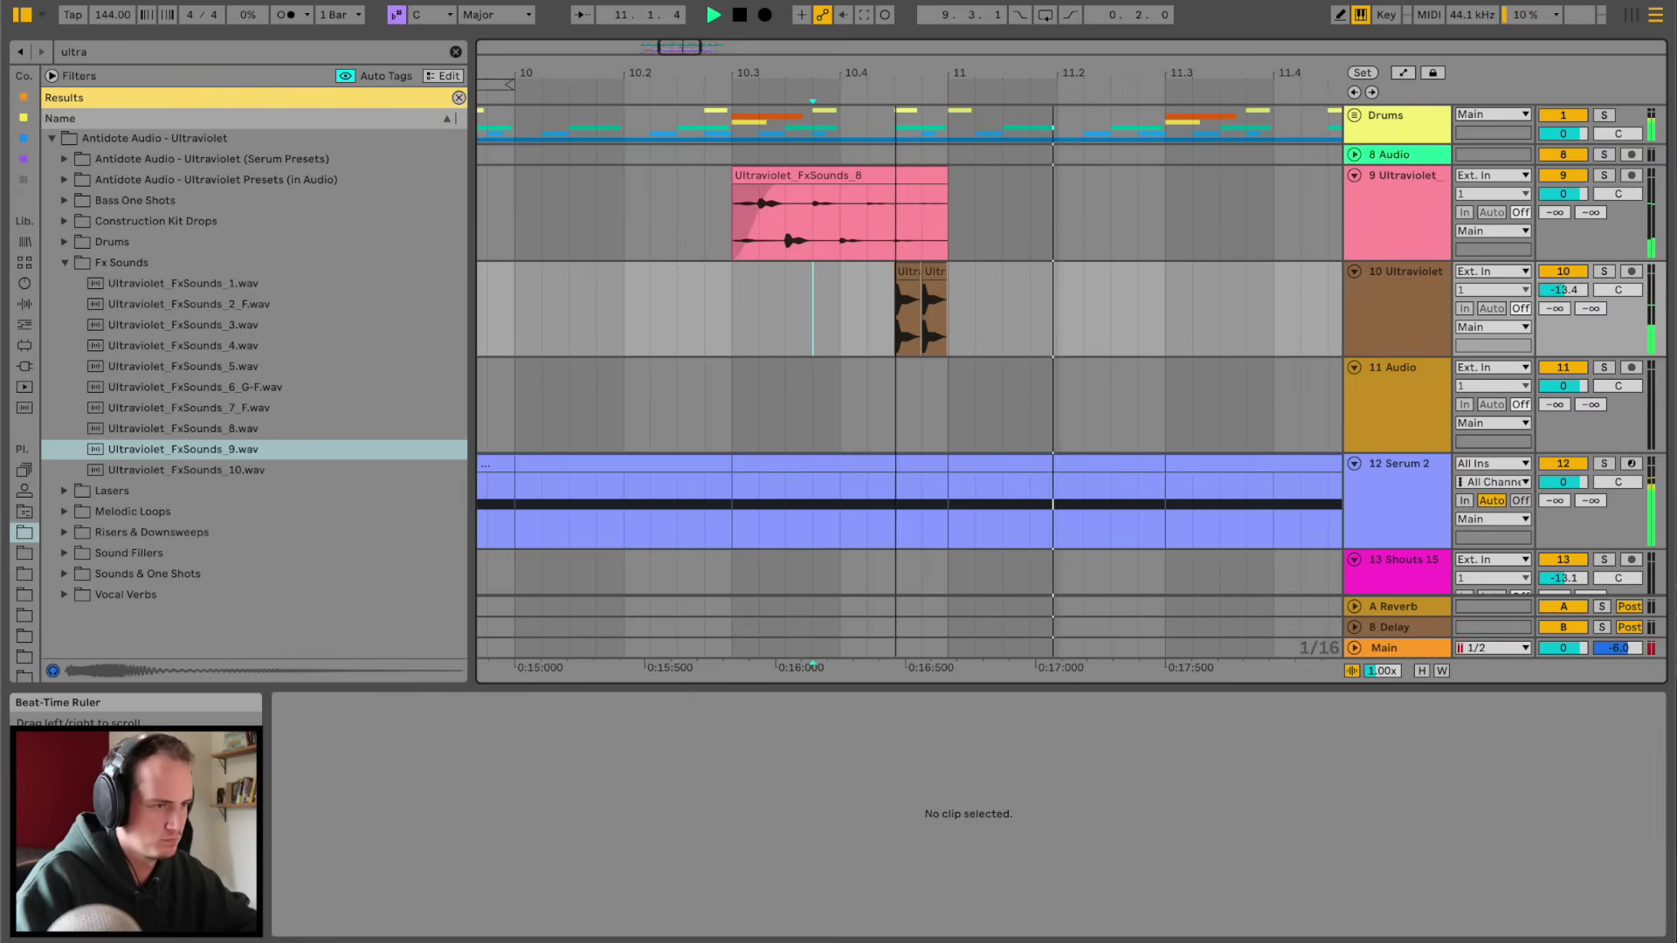
left_click_drag(897, 77, 897, 18)
left_click(663, 229)
key("space")
key("space")
left_click(636, 227)
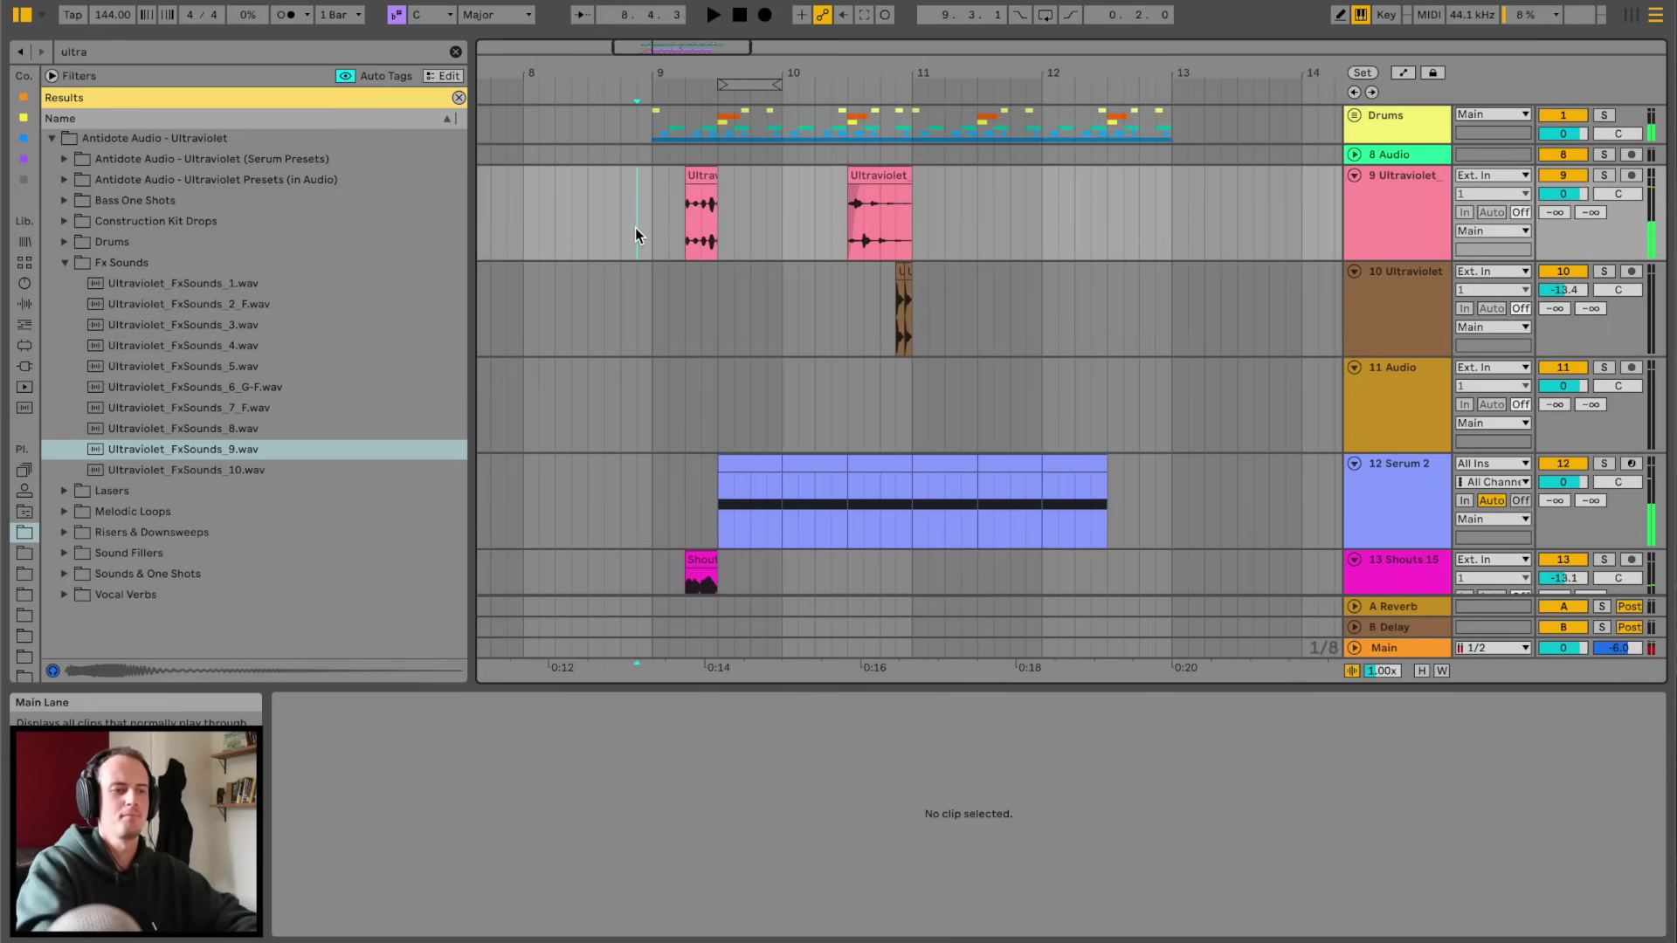
key("space")
key("space")
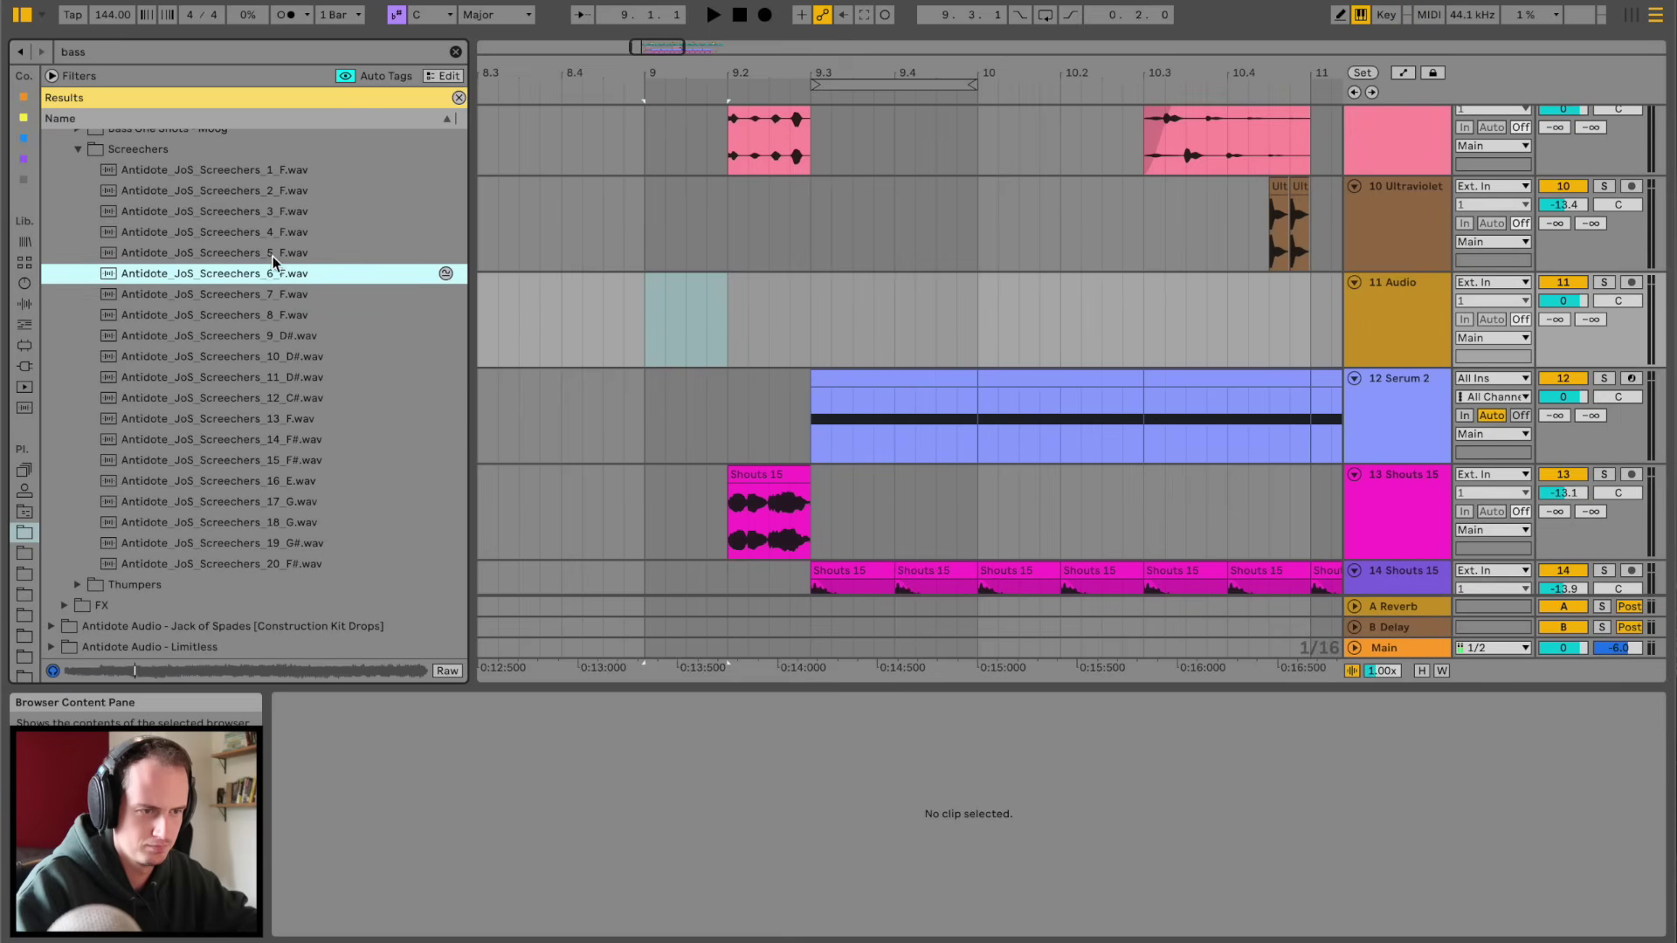
- Place Antidote_JoS_Screechers_6_F.wav on empty track 11 at bar 9, turn off its warping and transpose it to -2 semitones
left_click_drag(274, 269, 638, 307)
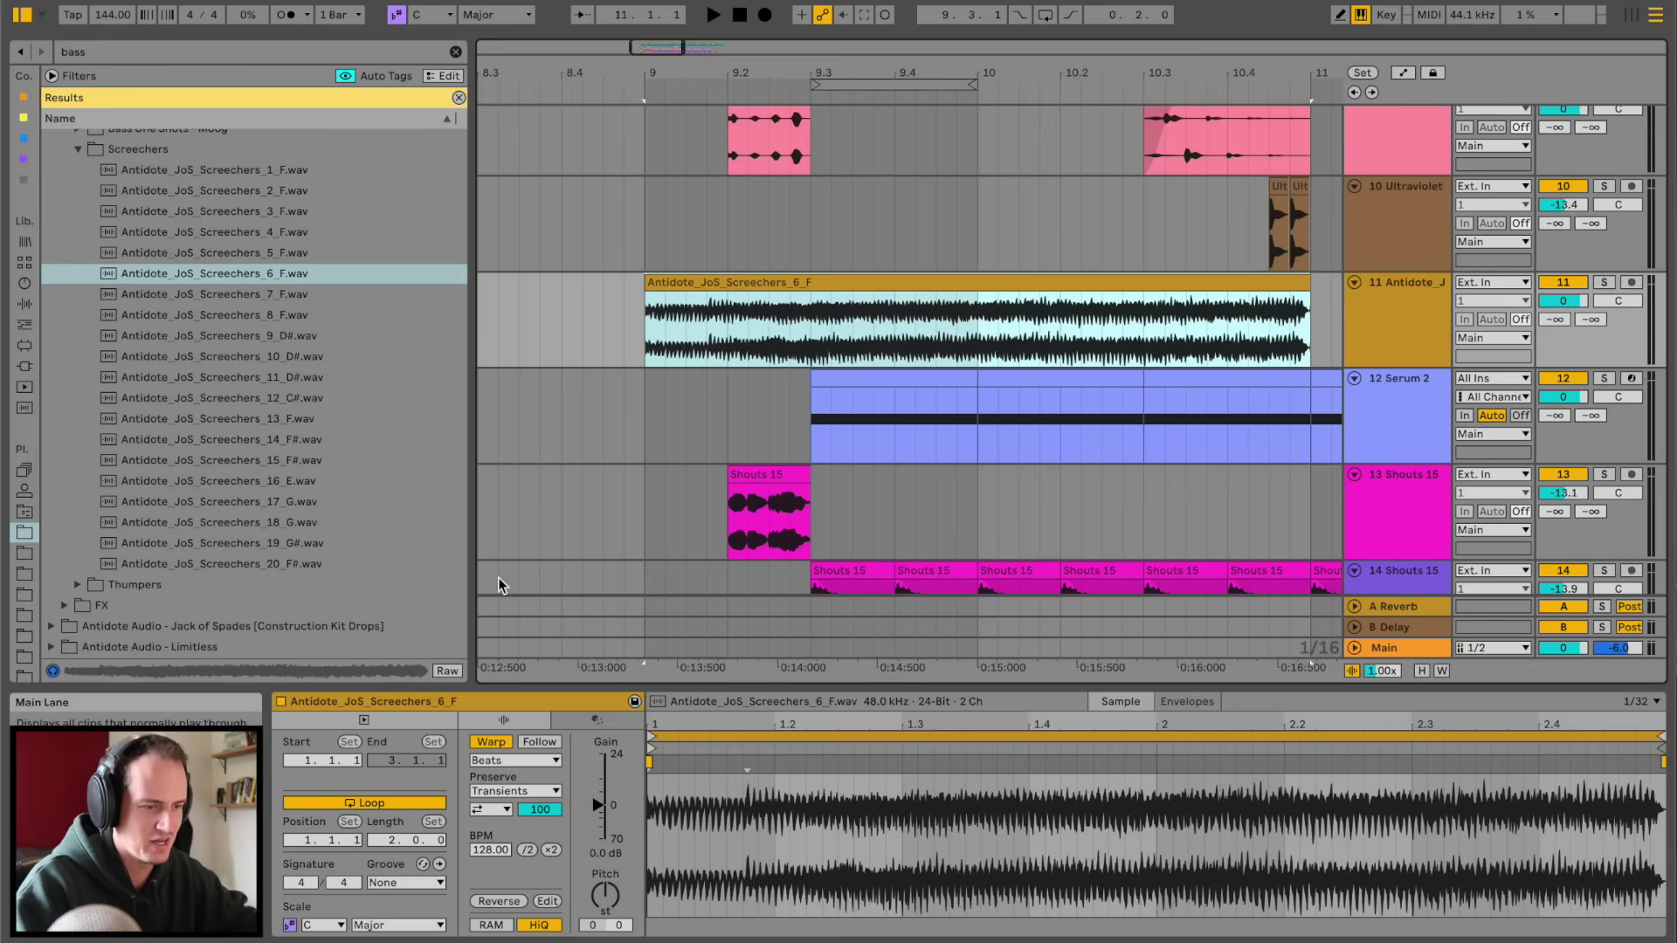
left_click(491, 743)
left_click_drag(603, 897, 603, 913)
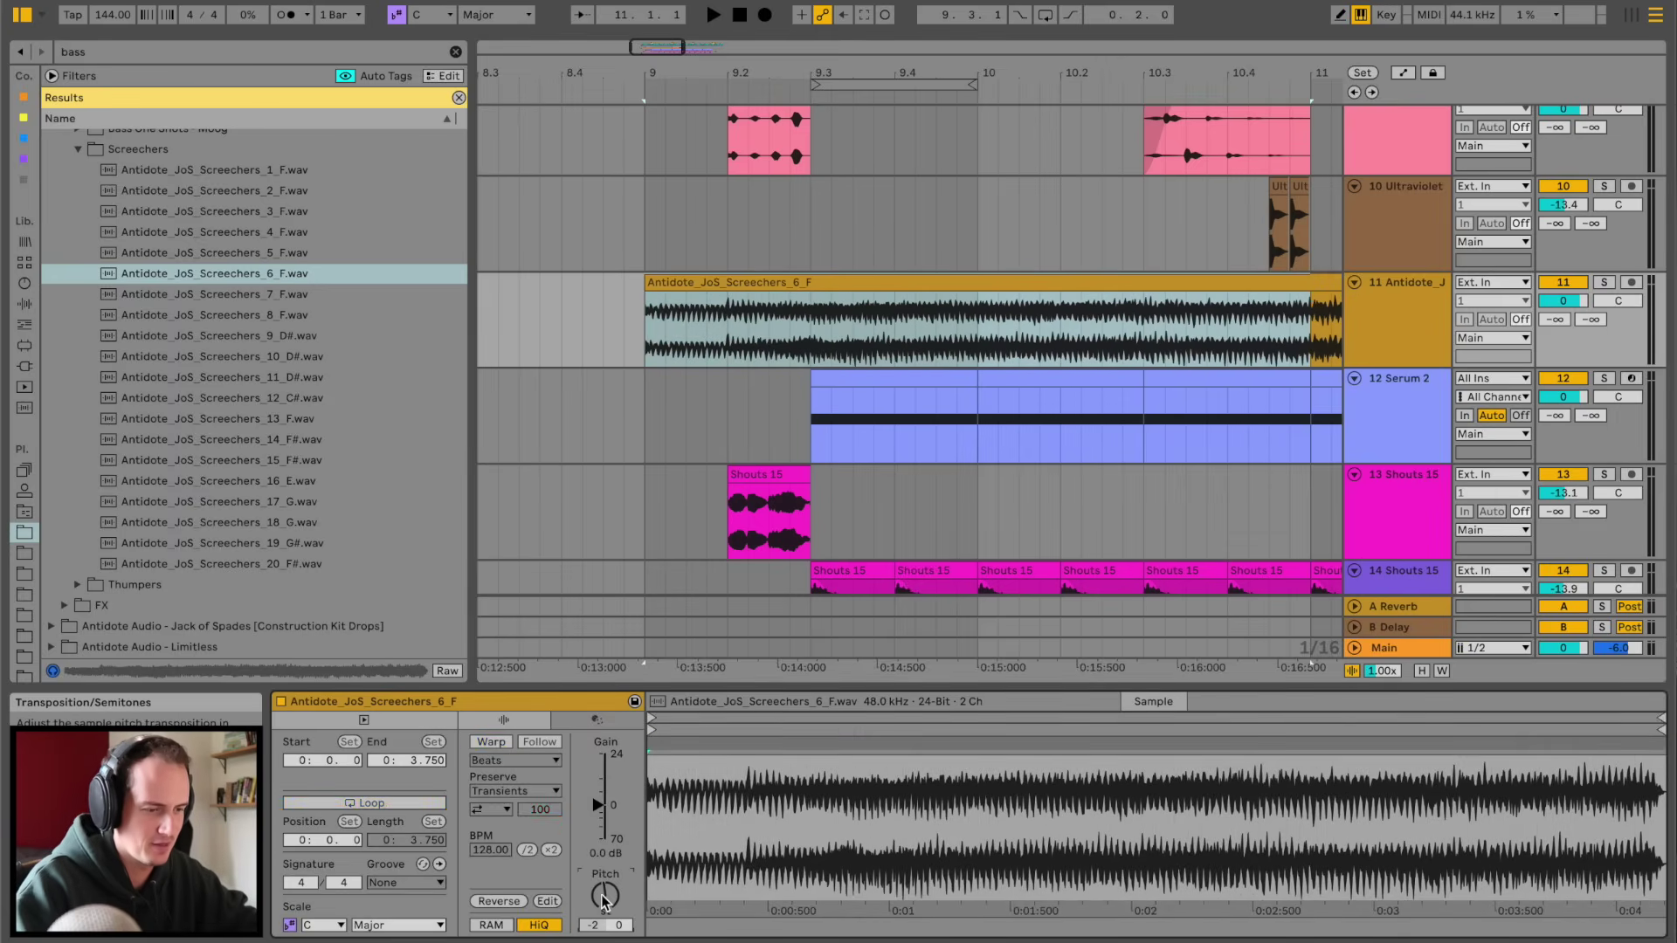
- Split the Screechers_6_F clip at 9.2, delete the part after the split, and play back the remaining one-beat clip
key("space")
left_click(723, 304)
key("ctrl+e")
left_click(736, 281)
key("Delete")
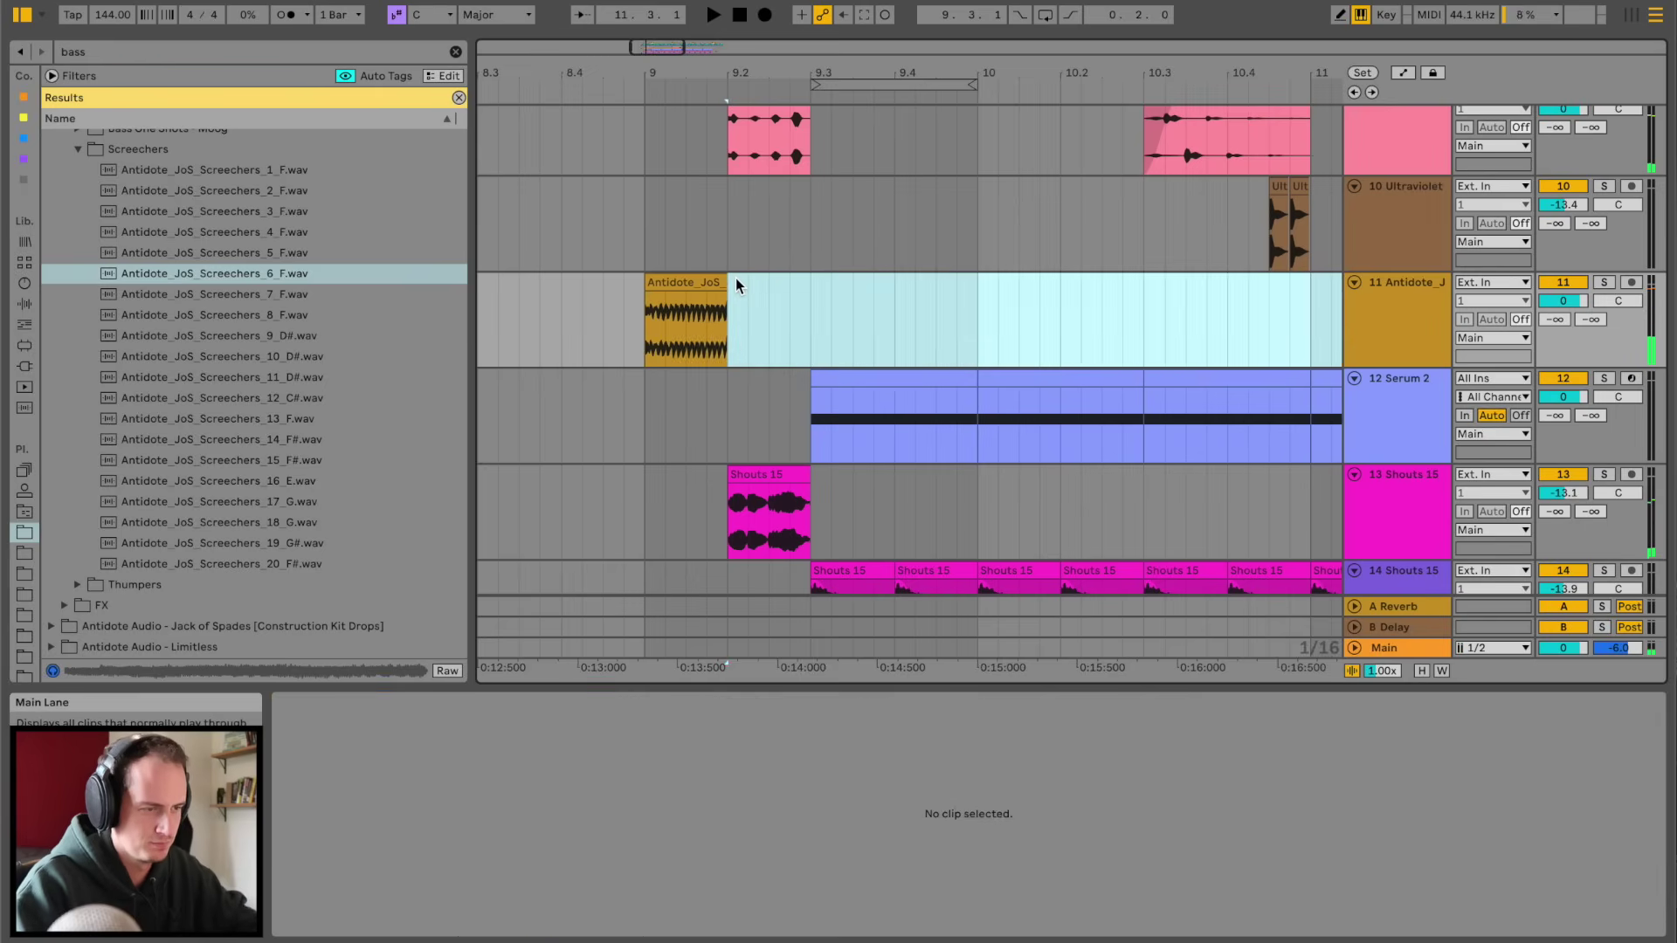
left_click(724, 291)
key("space")
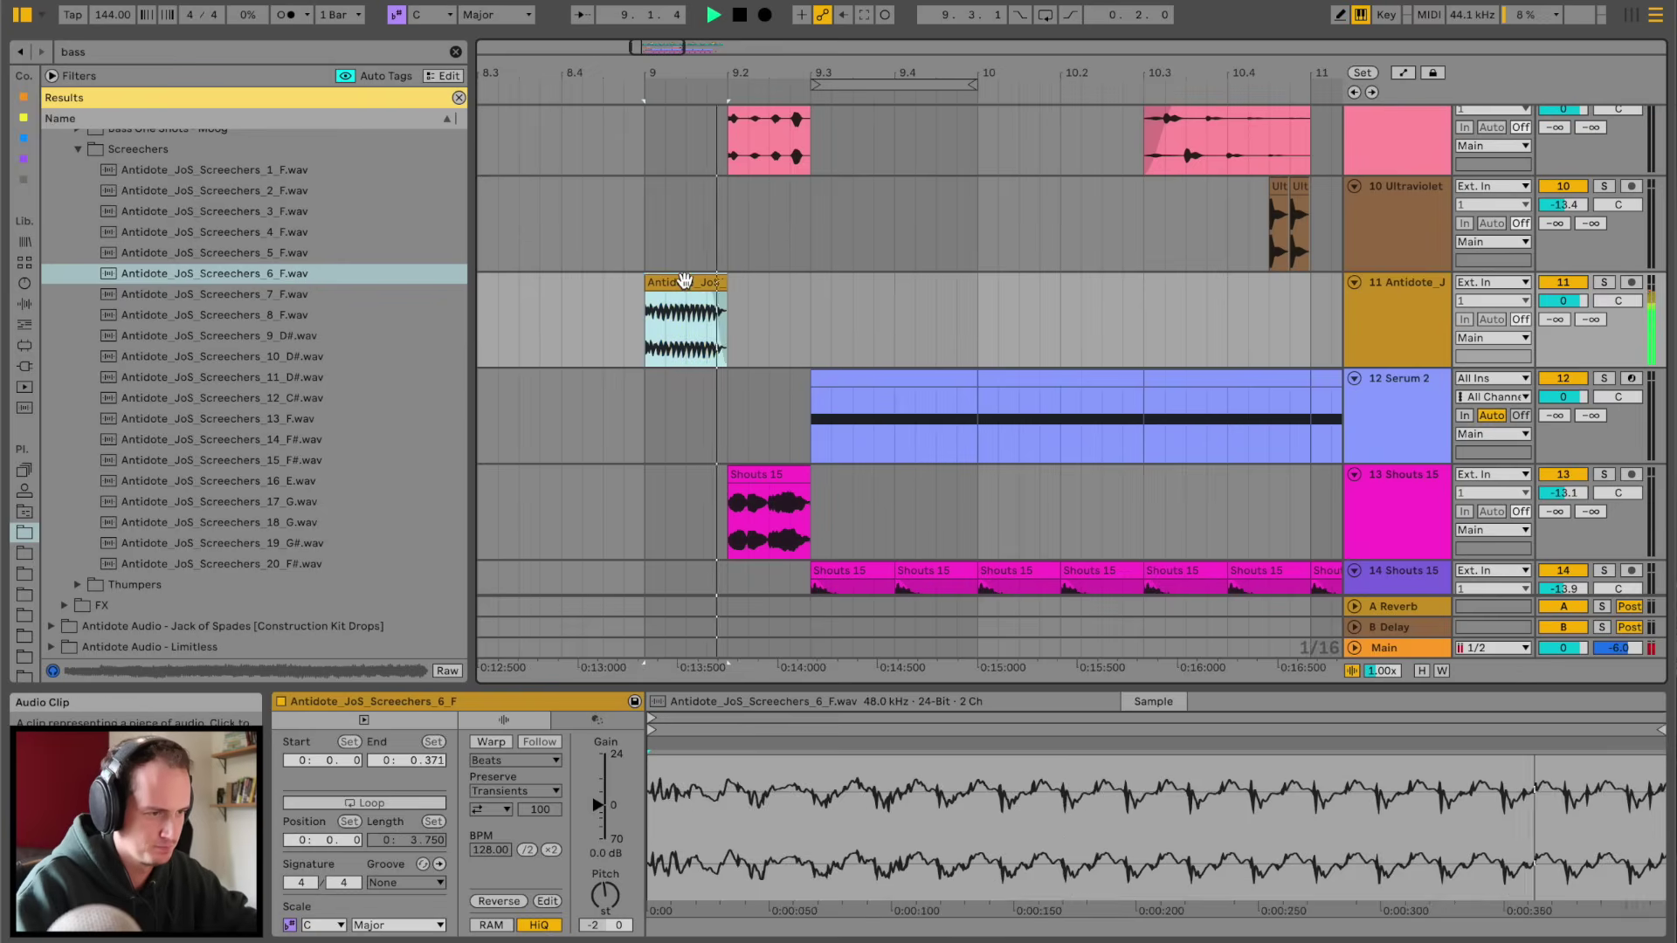
mouse_move(727, 314)
left_mouse_down()
mouse_move(688, 295)
mouse_move(727, 292)
left_mouse_up()
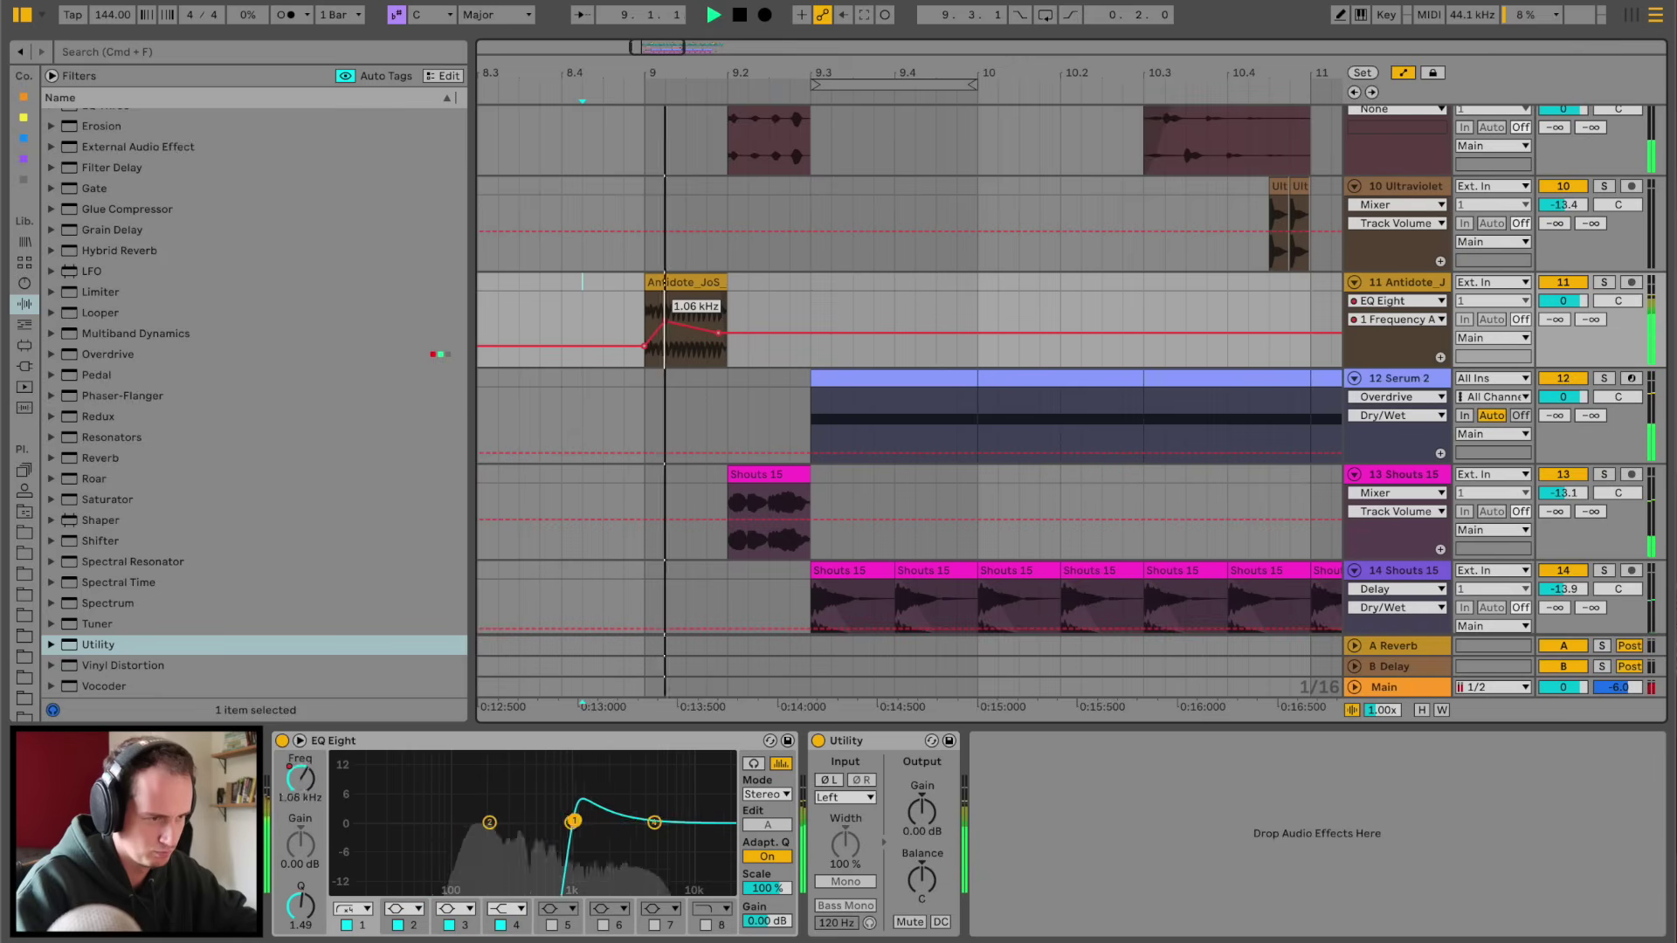
- Lower the EQ Eight frequency automation over the Screechers_6_F clip and play the section repeatedly to check it
key("space")
key("space")
mouse_move(666, 322)
left_mouse_down()
mouse_move(644, 355)
mouse_move(665, 317)
mouse_move(719, 346)
left_mouse_up()
key("space")
key("space")
key("space")
key("space")
key("space")
key("space")
key("space")
key("space")
key("space")
key("space")
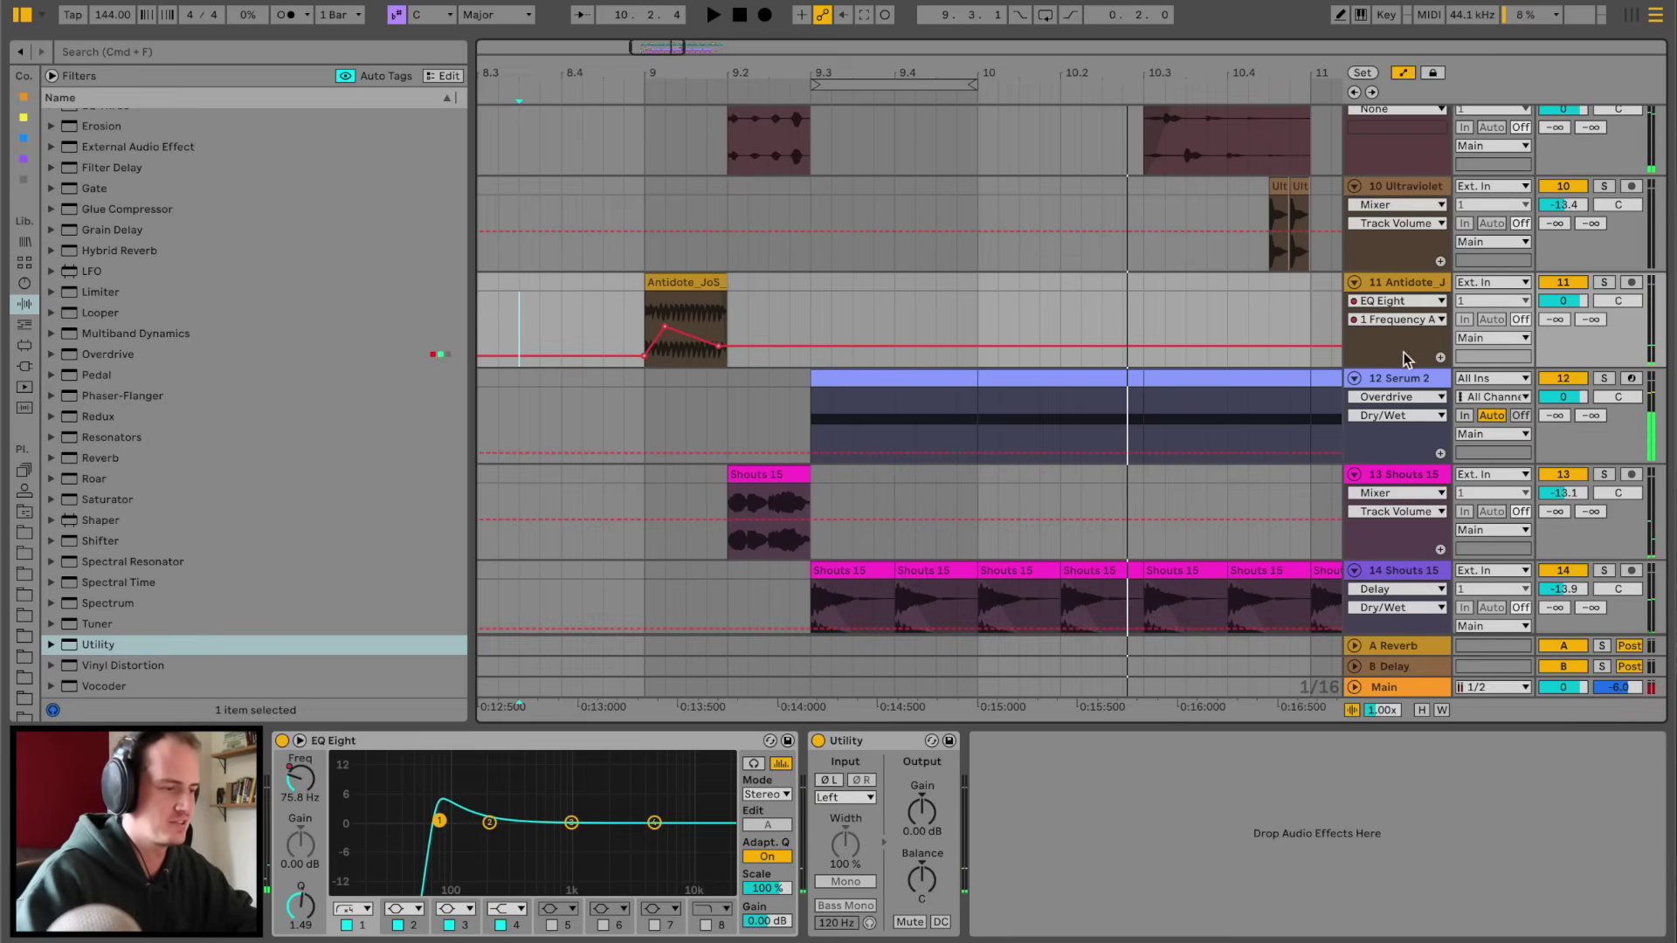
- Insert Erosion between Serum 2 and Overdrive on the bass track, play it back and adjust its noise width
left_click(1414, 380)
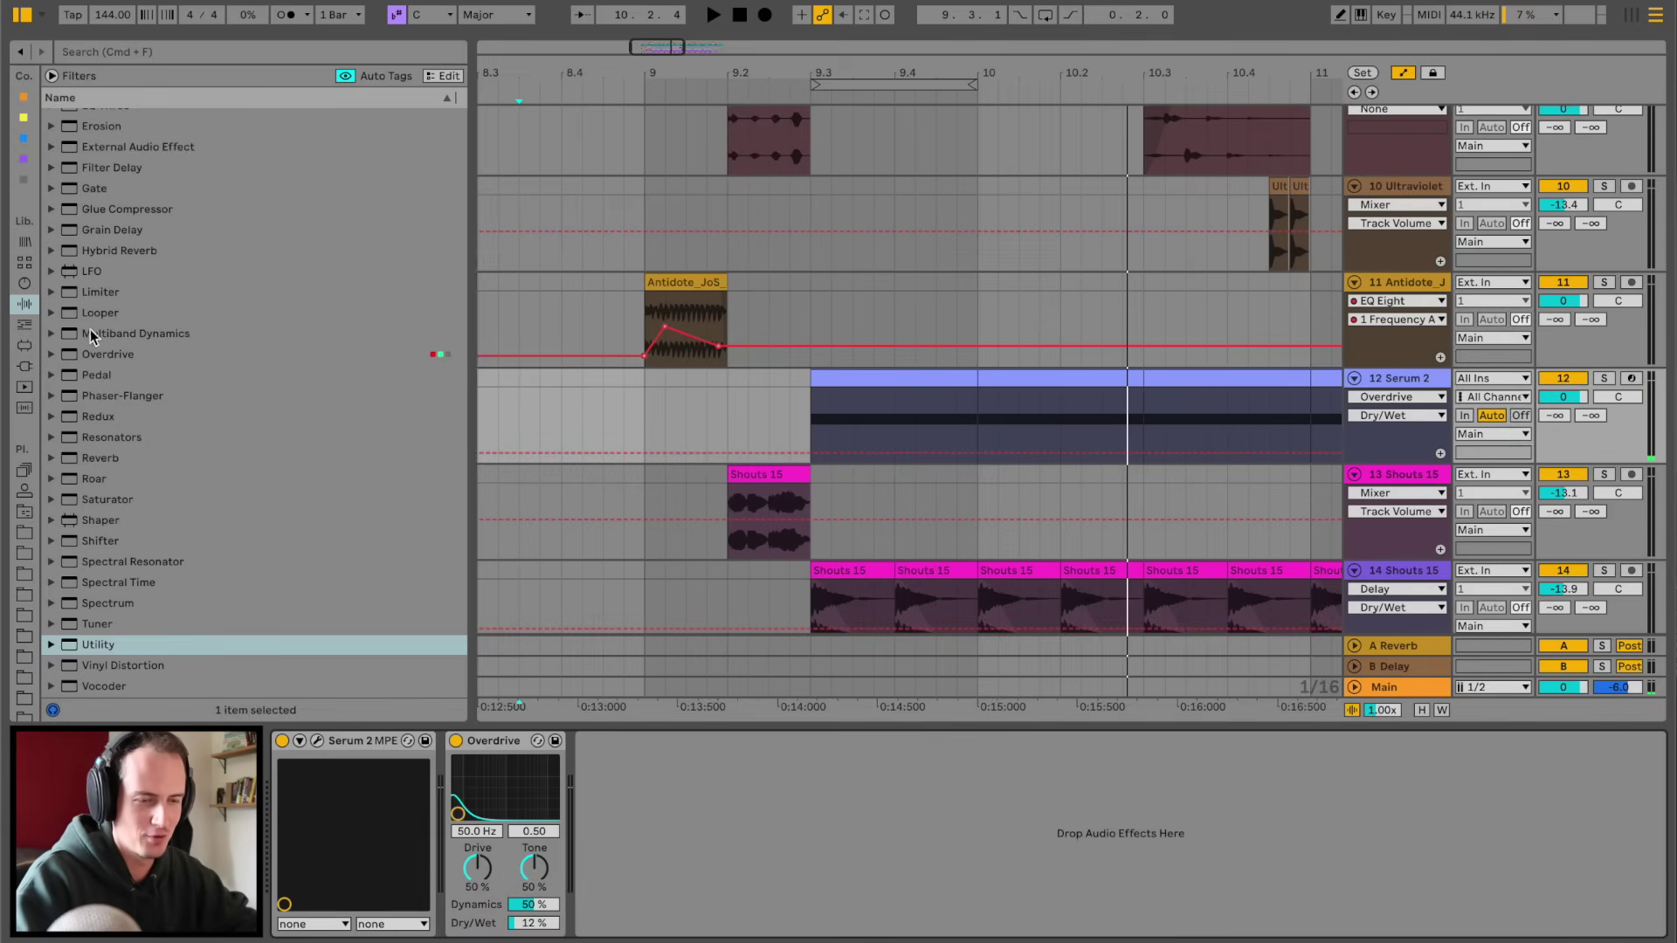
scroll(90, 377, "up", 2)
left_click(98, 171)
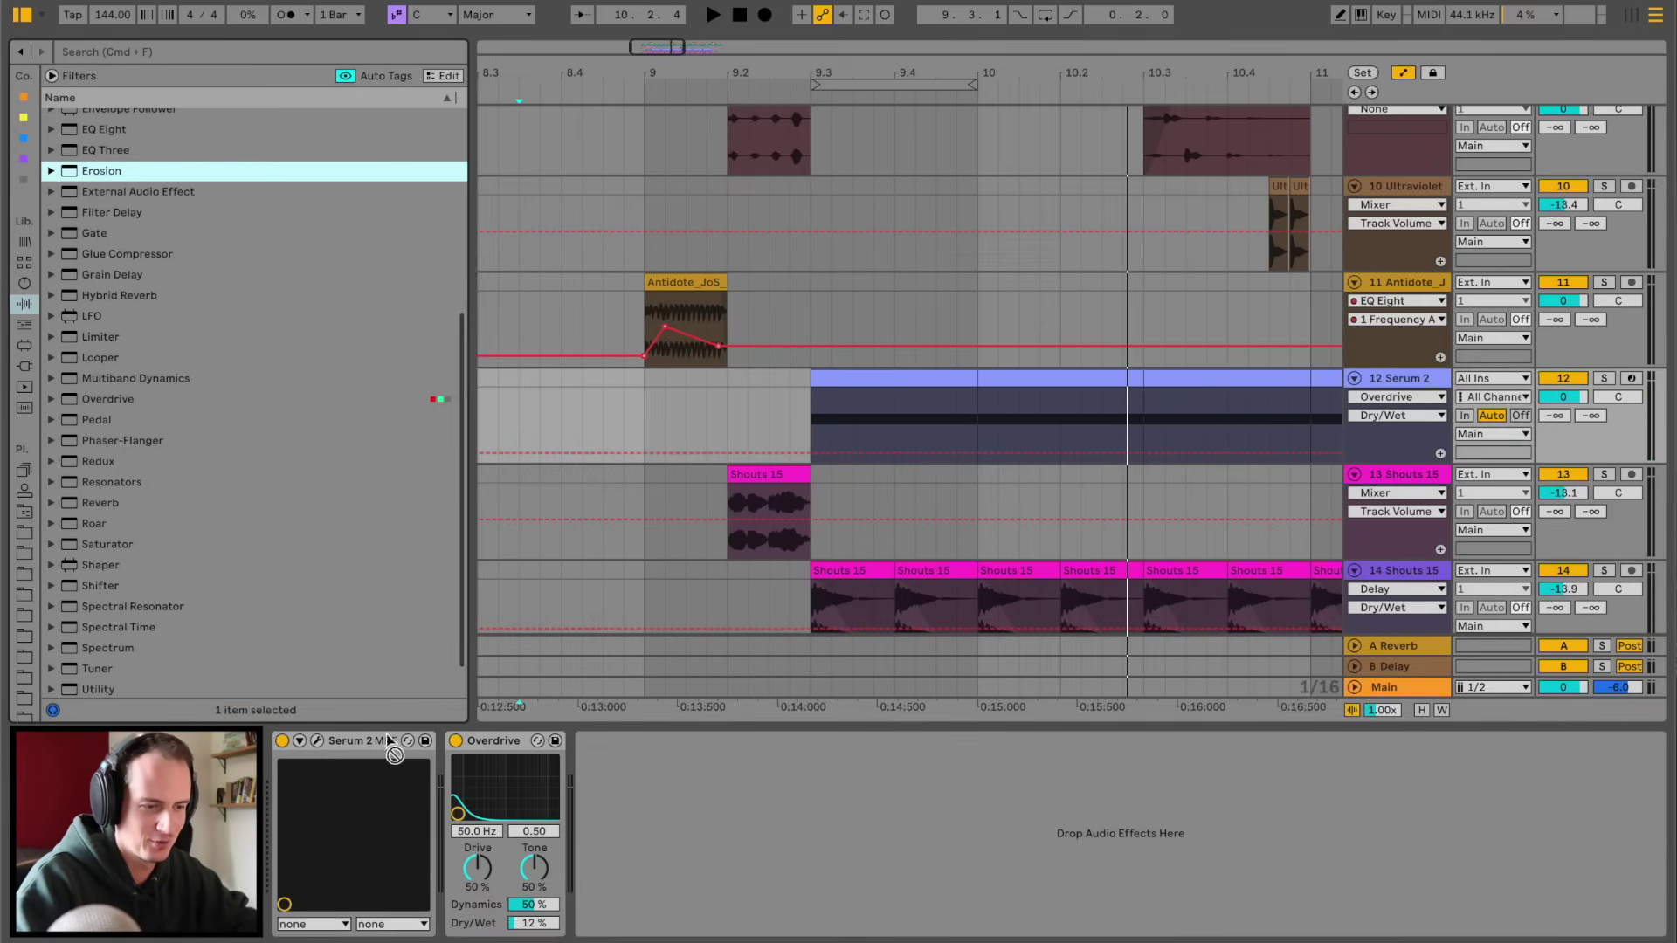
left_click_drag(440, 823, 442, 822)
key("space")
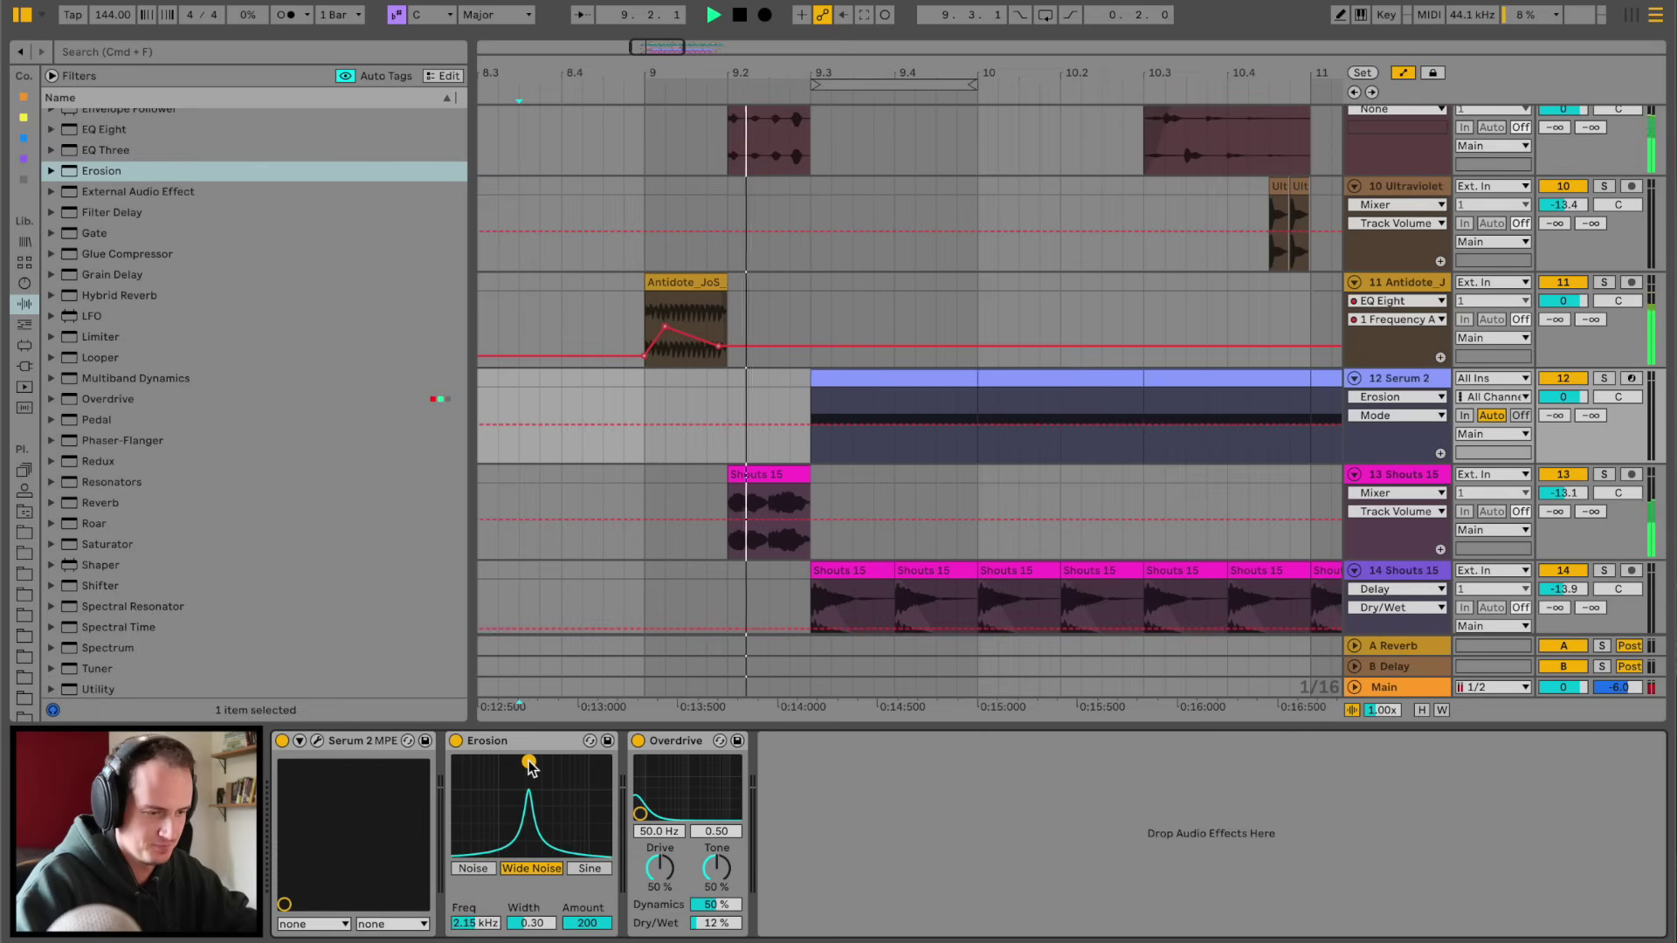
left_click_drag(539, 923, 540, 873)
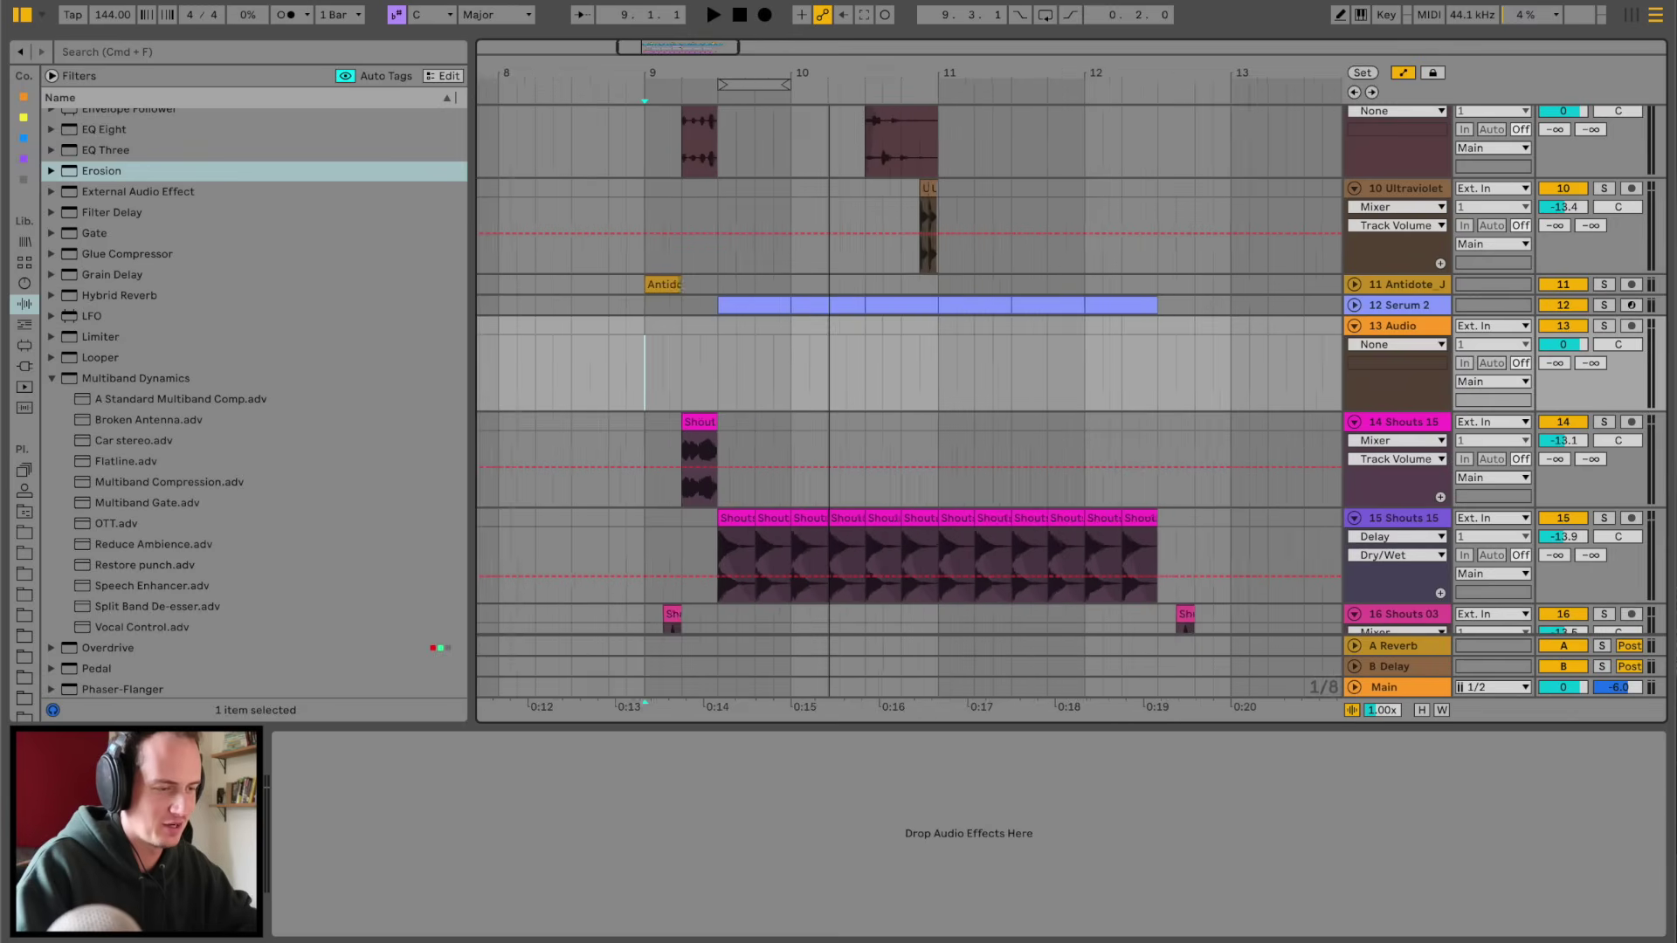
- Browse the Ultraviolet pack's Melodic Loops folder and audition several chord, granular, melodic and laser loops
key("plus")
left_click(18, 532)
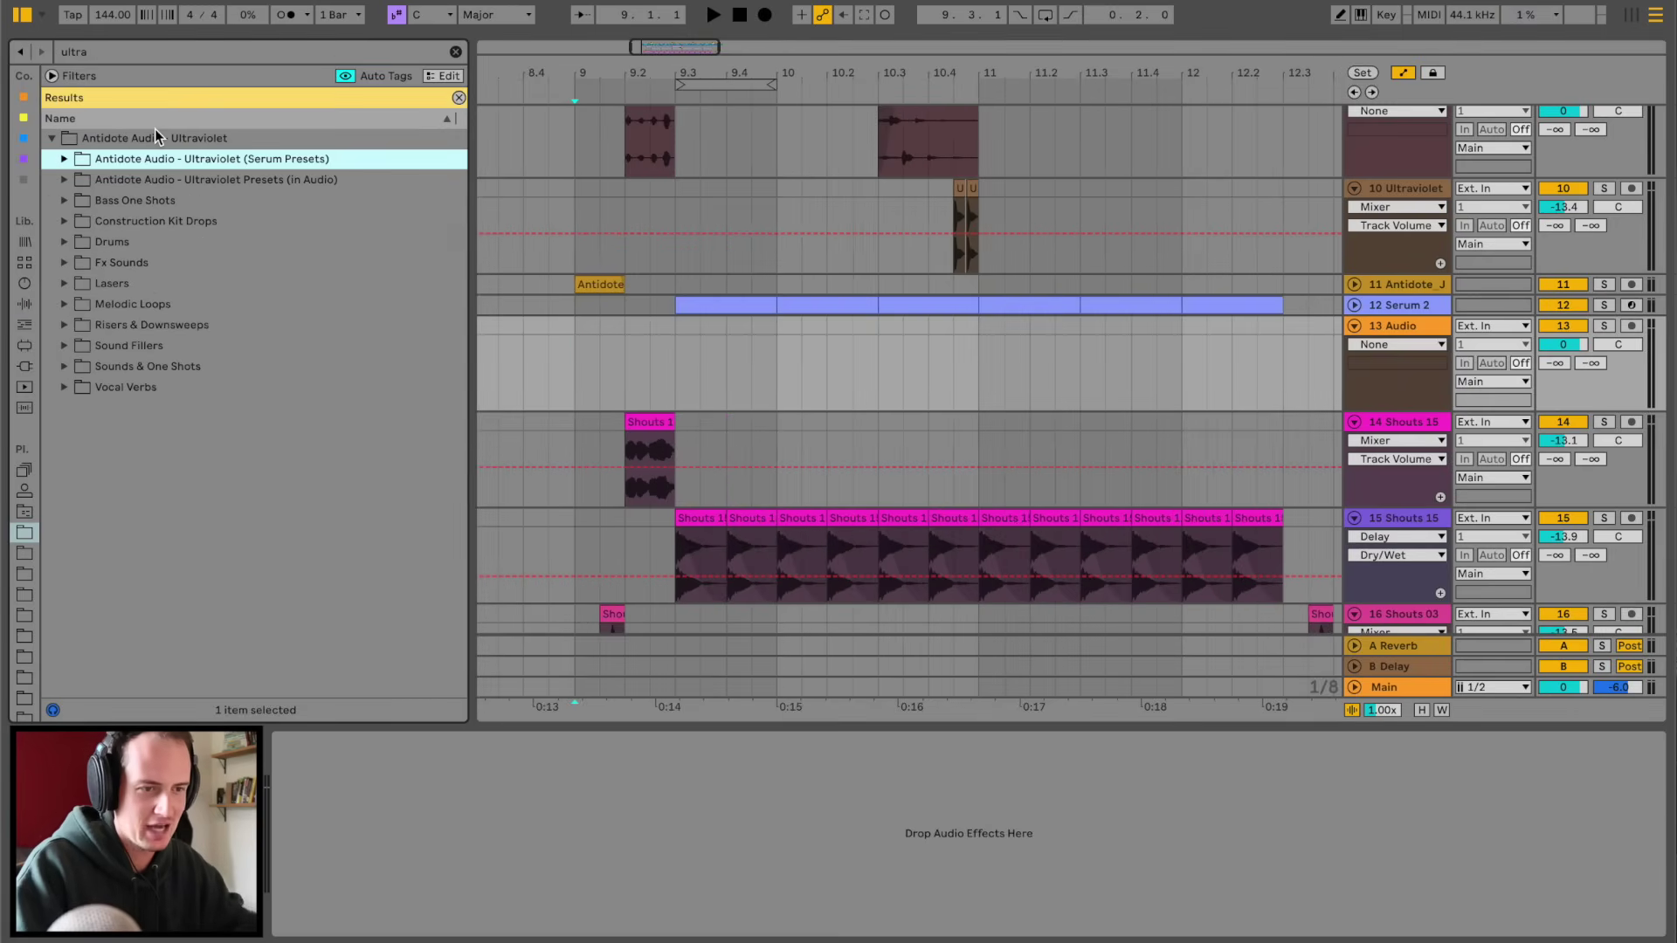
left_click(63, 284)
left_click(64, 285)
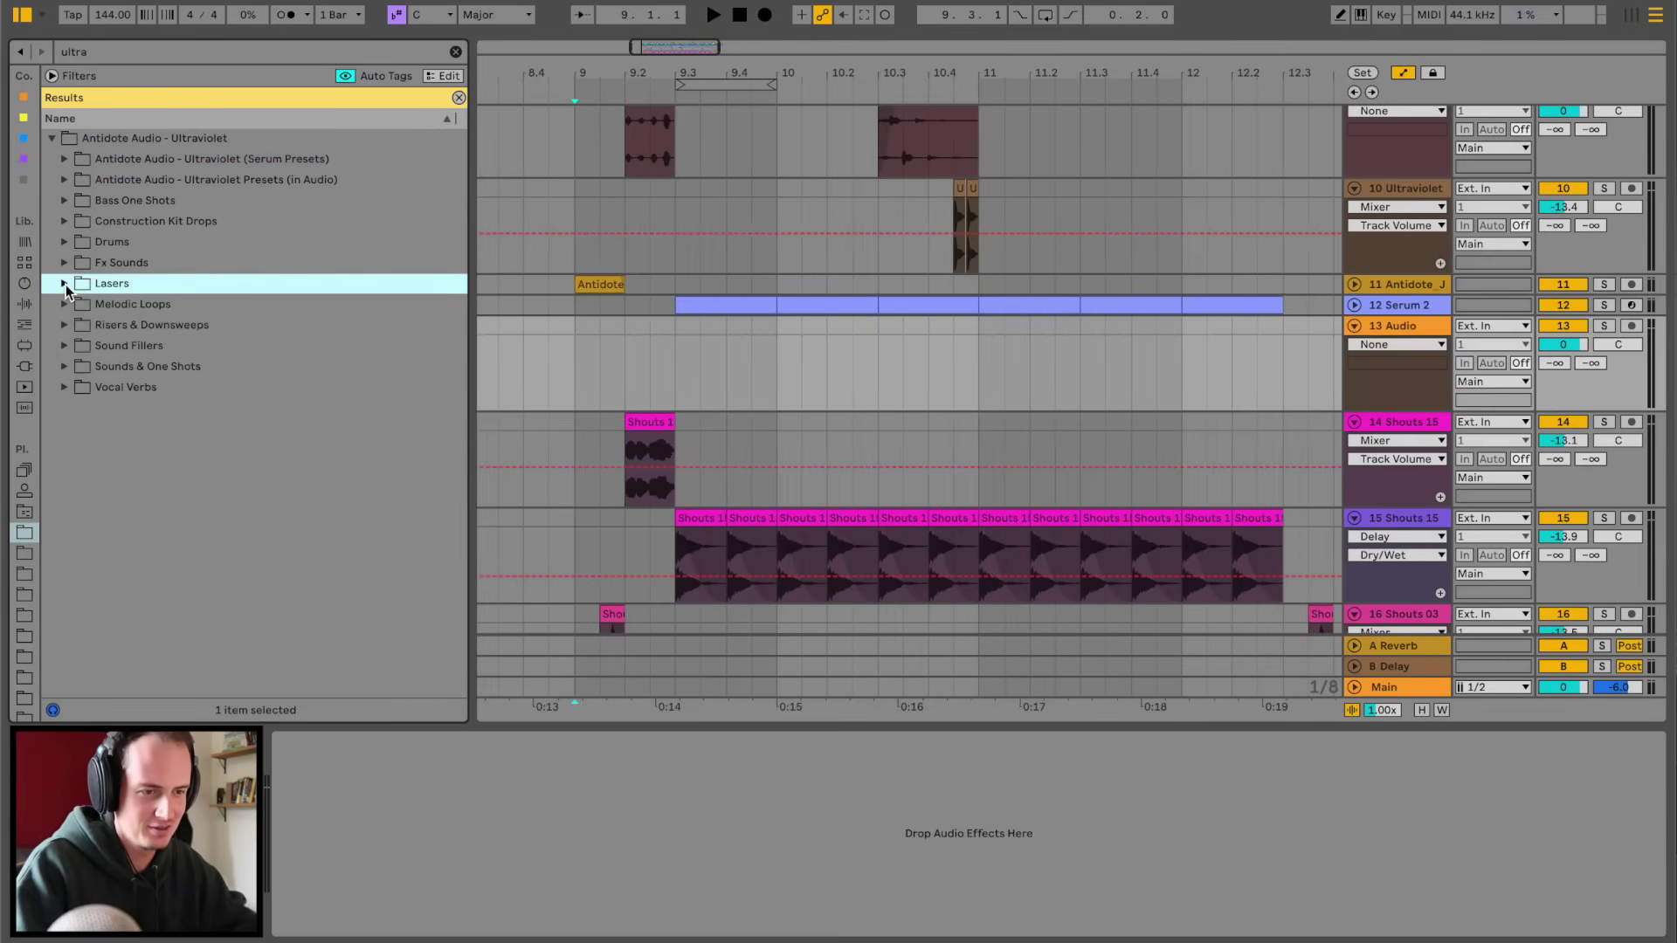
left_click(64, 304)
left_click(136, 409)
scroll(136, 409, "down", 2)
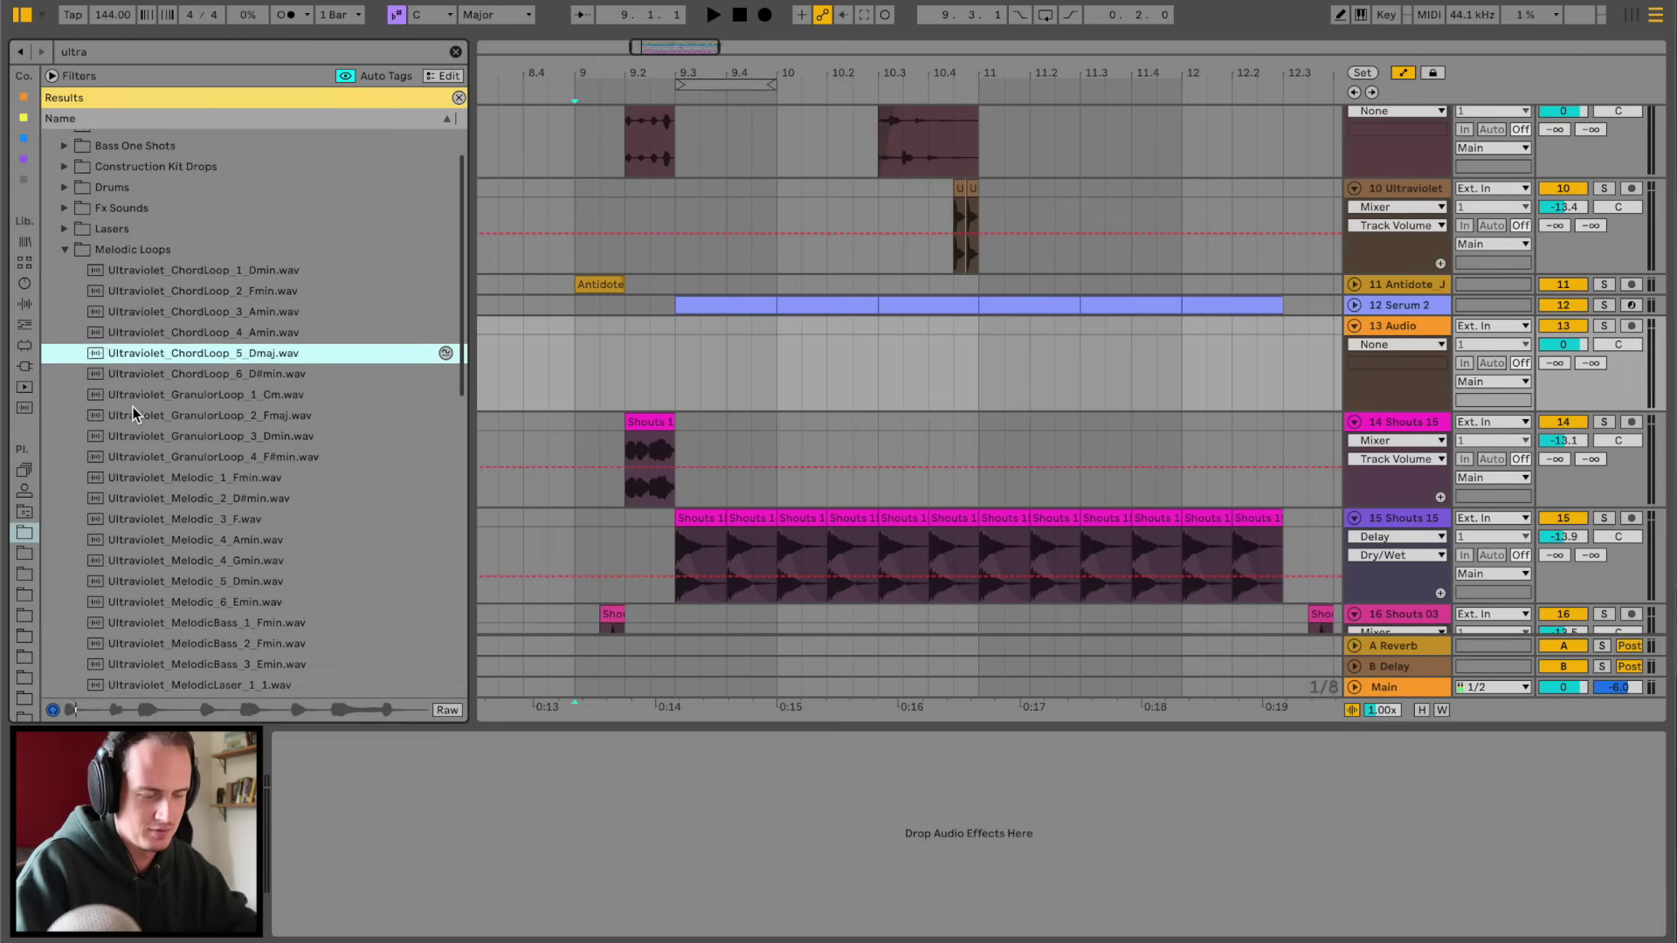
left_click(137, 412)
left_click(175, 495)
scroll(175, 500, "down", 5)
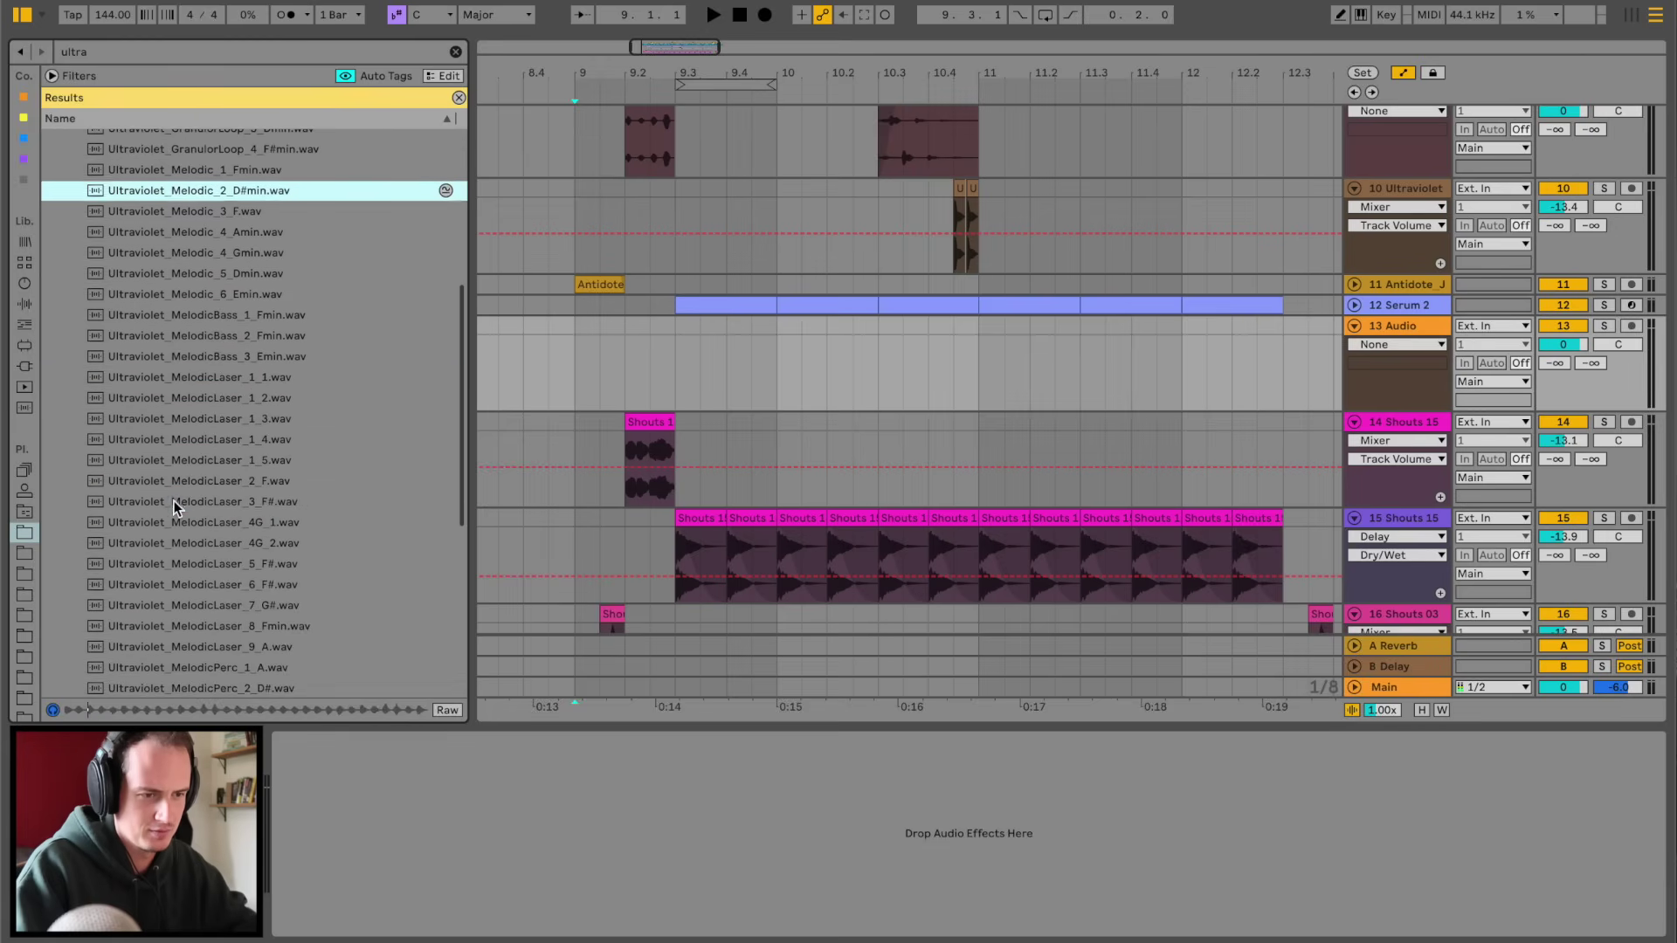
left_click(175, 500)
scroll(175, 500, "down", 2)
left_click(174, 499)
- Place Ultraviolet_MelodicLaser_3_F#.wav on empty audio track 13 at 9.3 and play it with the track
left_click(257, 375)
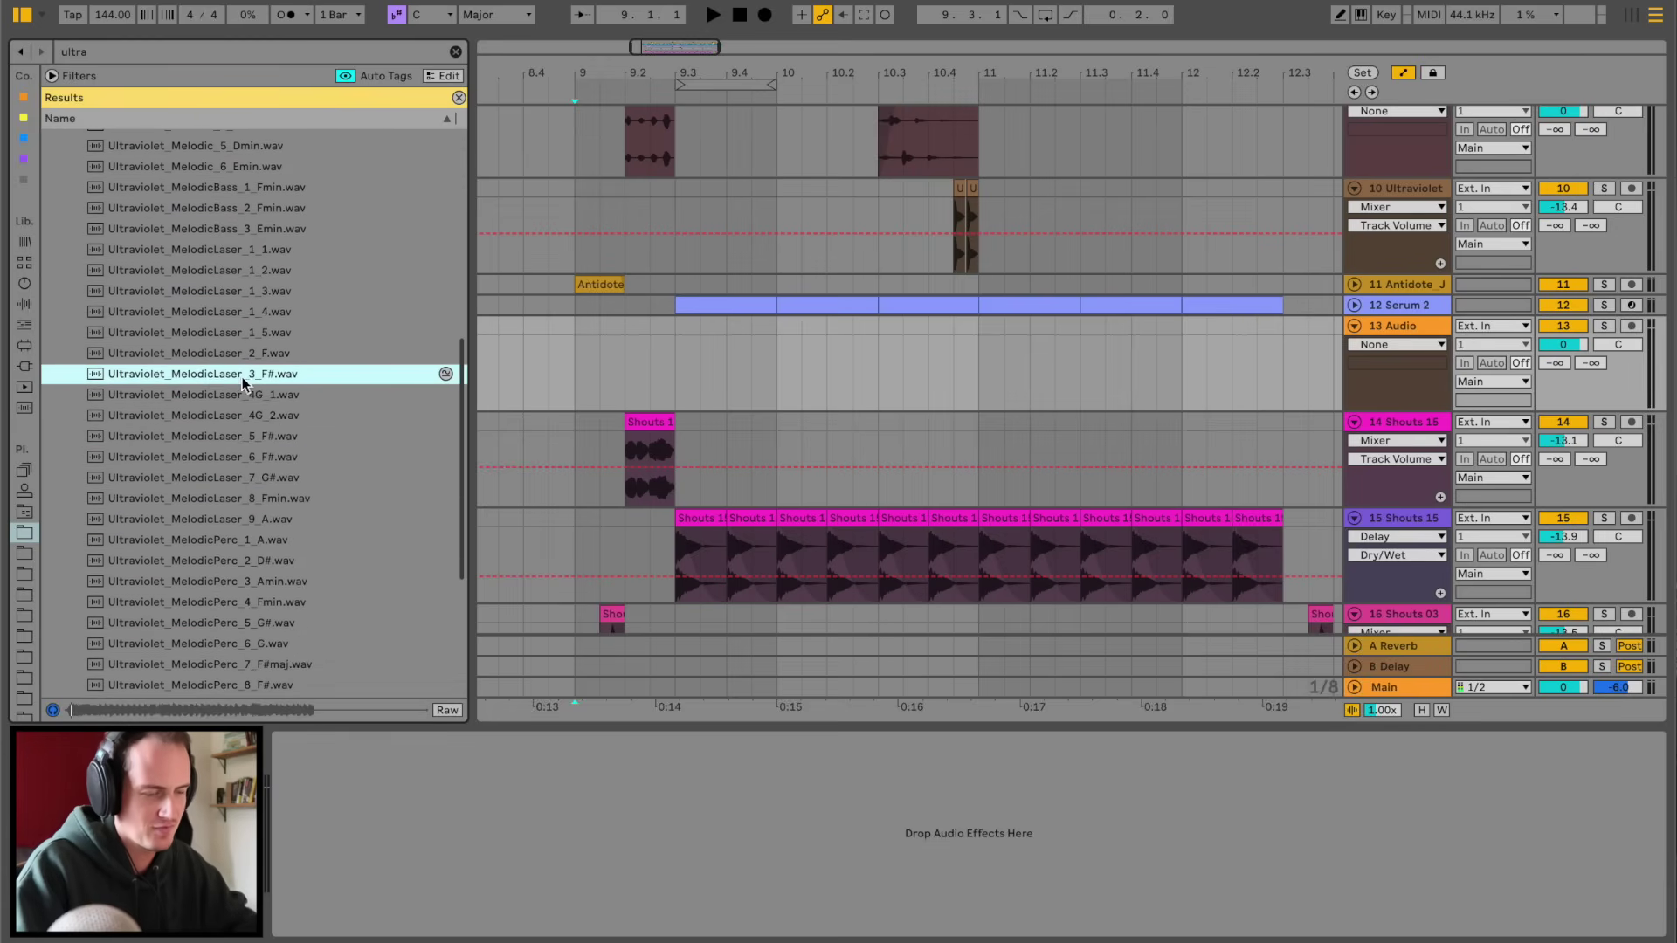
left_click_drag(257, 375, 672, 378)
key("space")
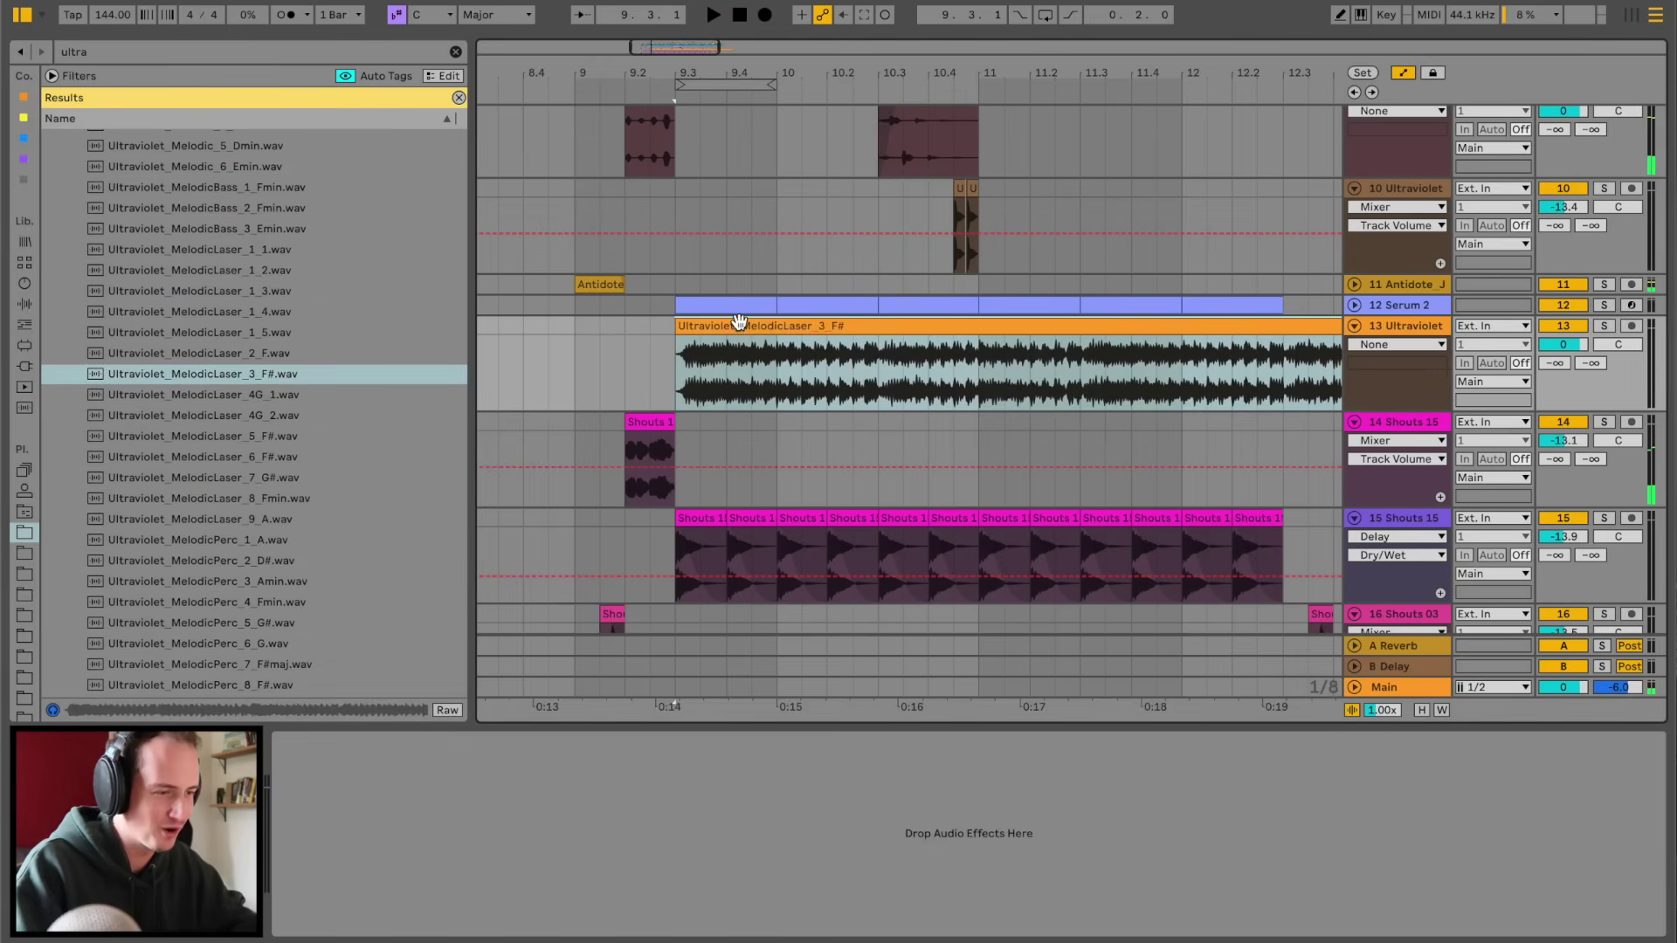
- Transpose the MelodicLaser_3_F# clip to -3 semitones, change its warp mode and play from bar 9
double_click(738, 325)
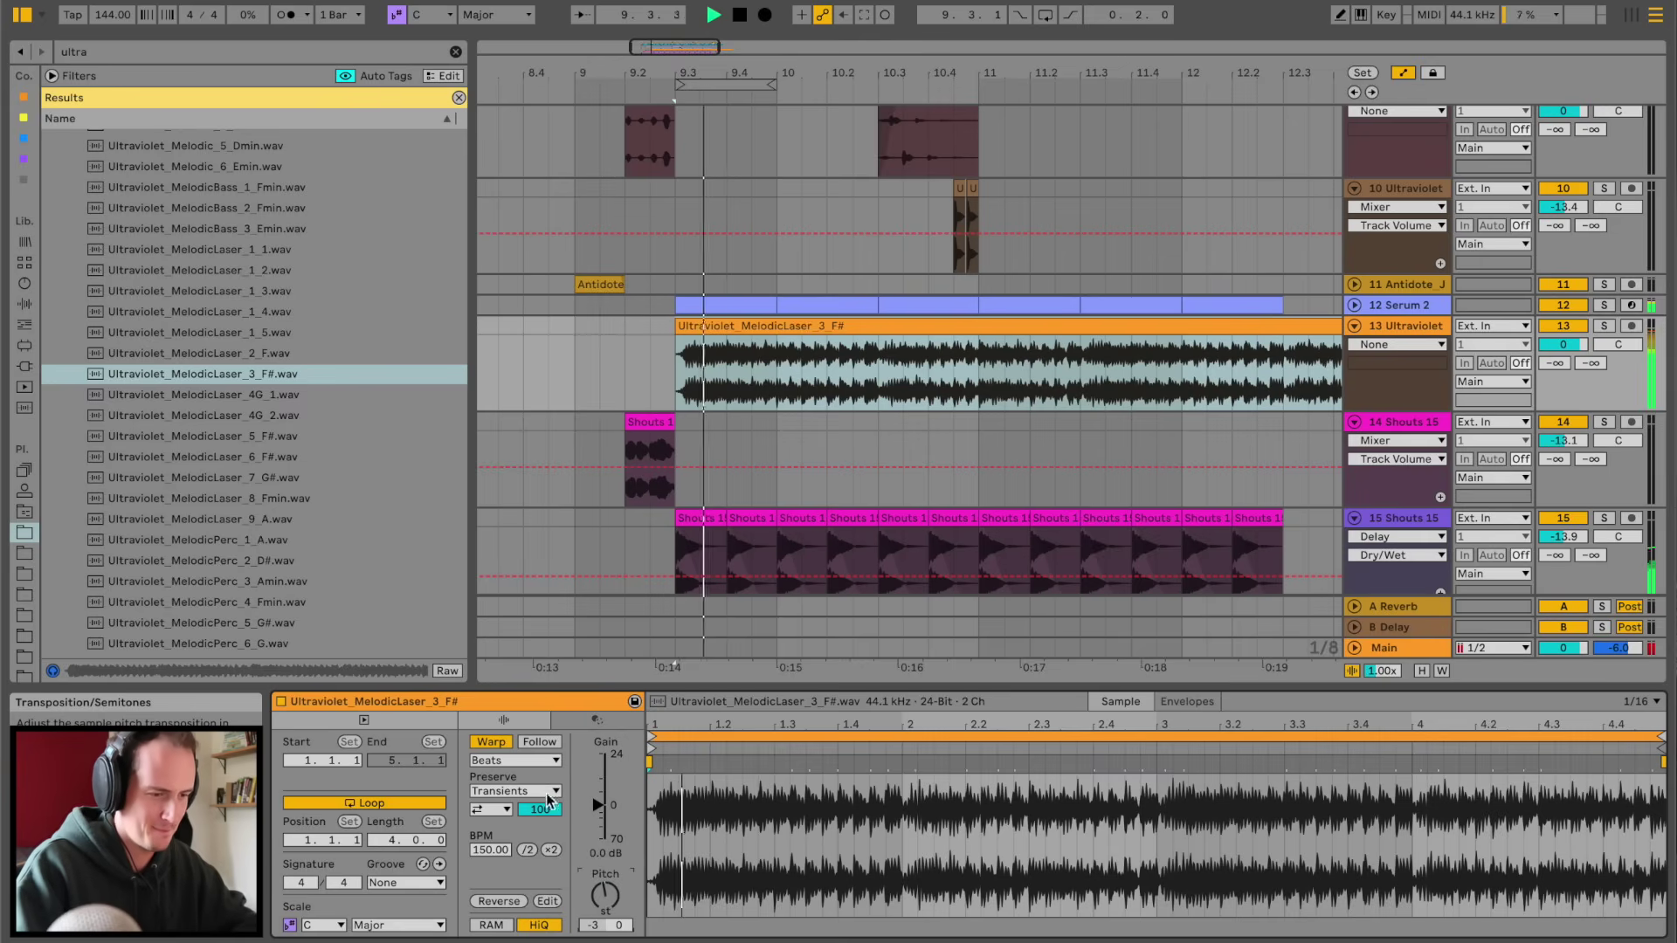
left_click(517, 762)
left_click(517, 847)
left_click(574, 343)
key("space")
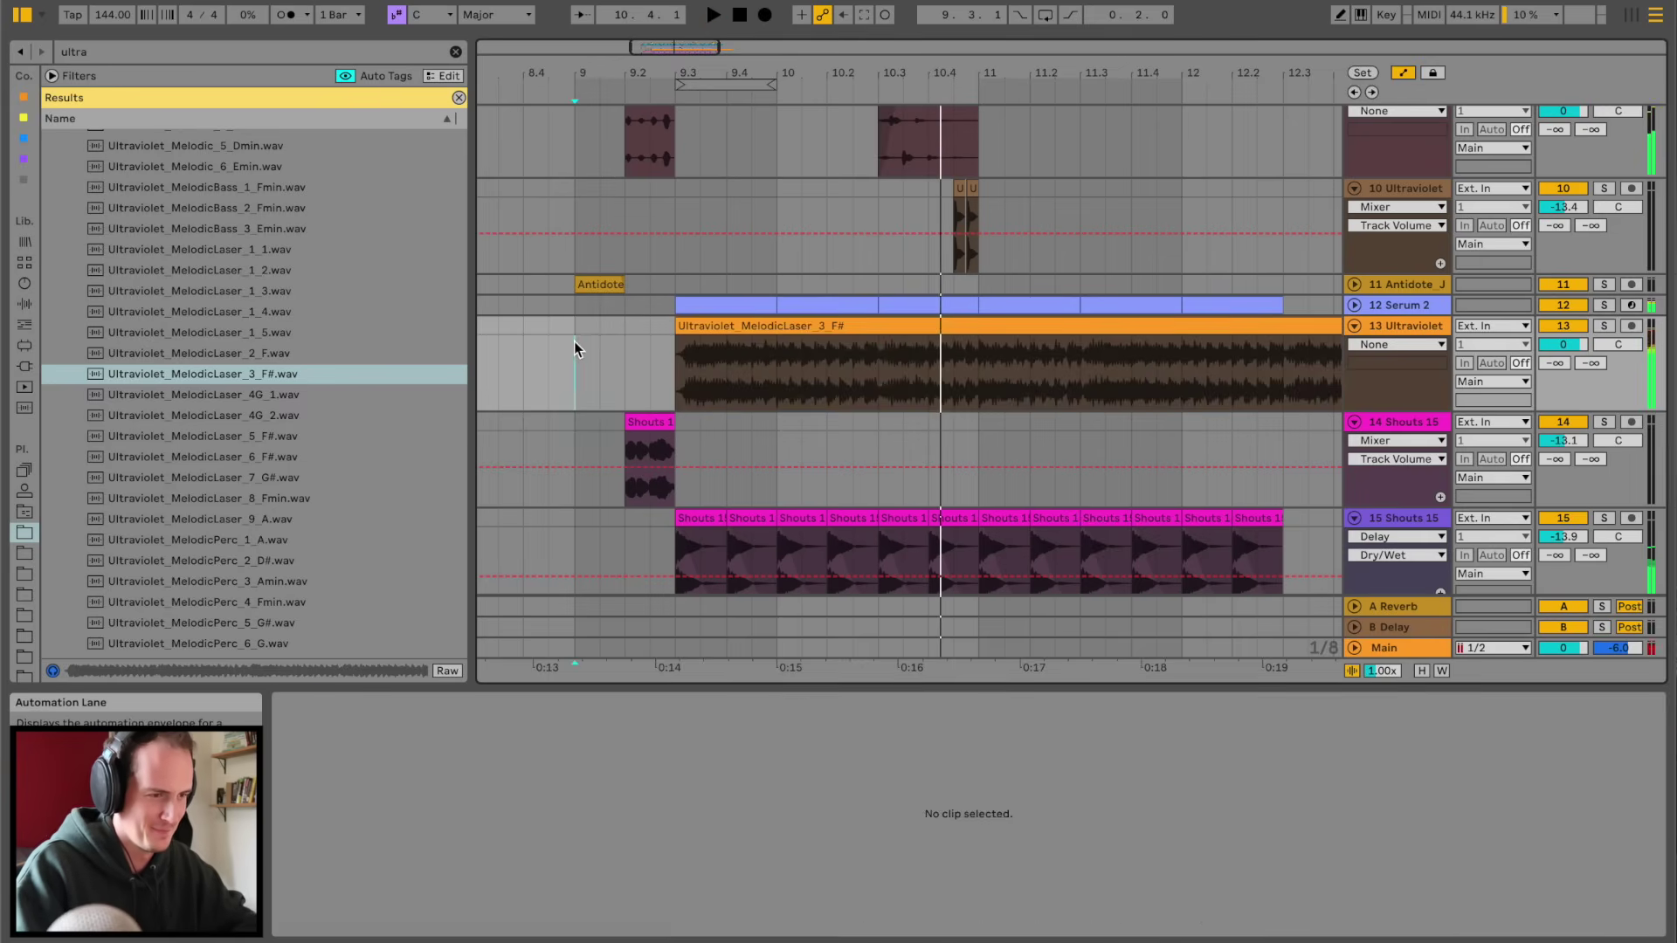
- Split the MelodicLaser_3_F# clip at 10.3 and delete the part after the split
left_click(877, 356)
key("ctrl+e")
left_click(917, 324)
key("Delete")
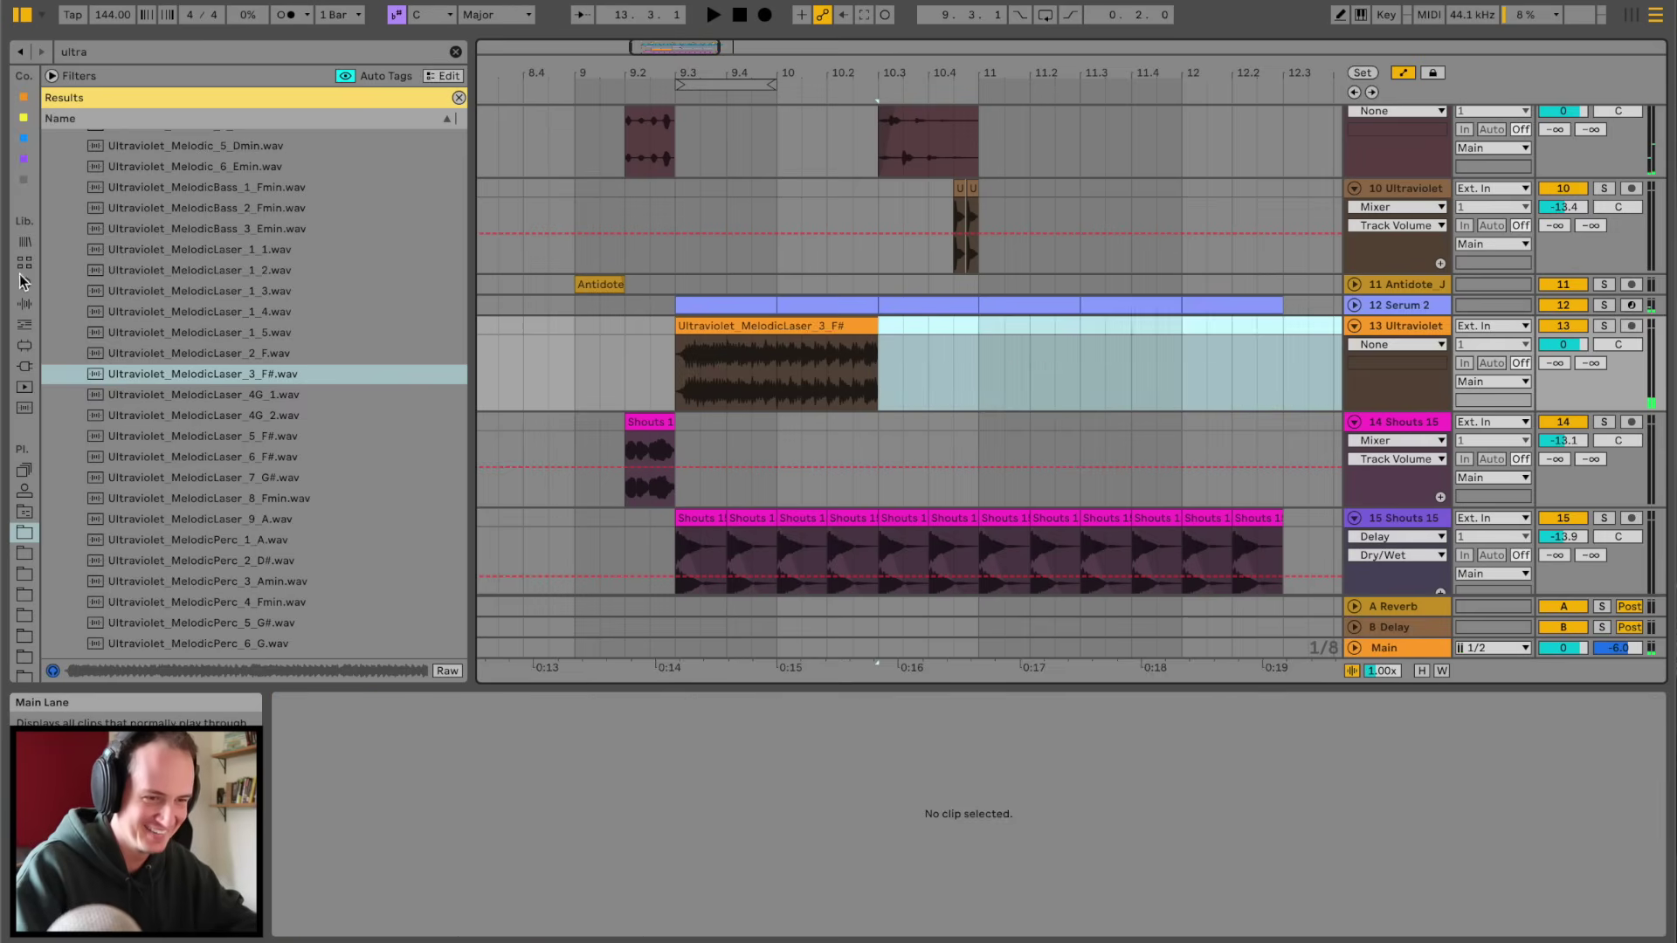
- Add Auto Pan to the MelodicLaser track with a tempo-synced 1/16 rate, 0° phase, 229° offset and about 99% amount
left_click(23, 304)
left_click(455, 54)
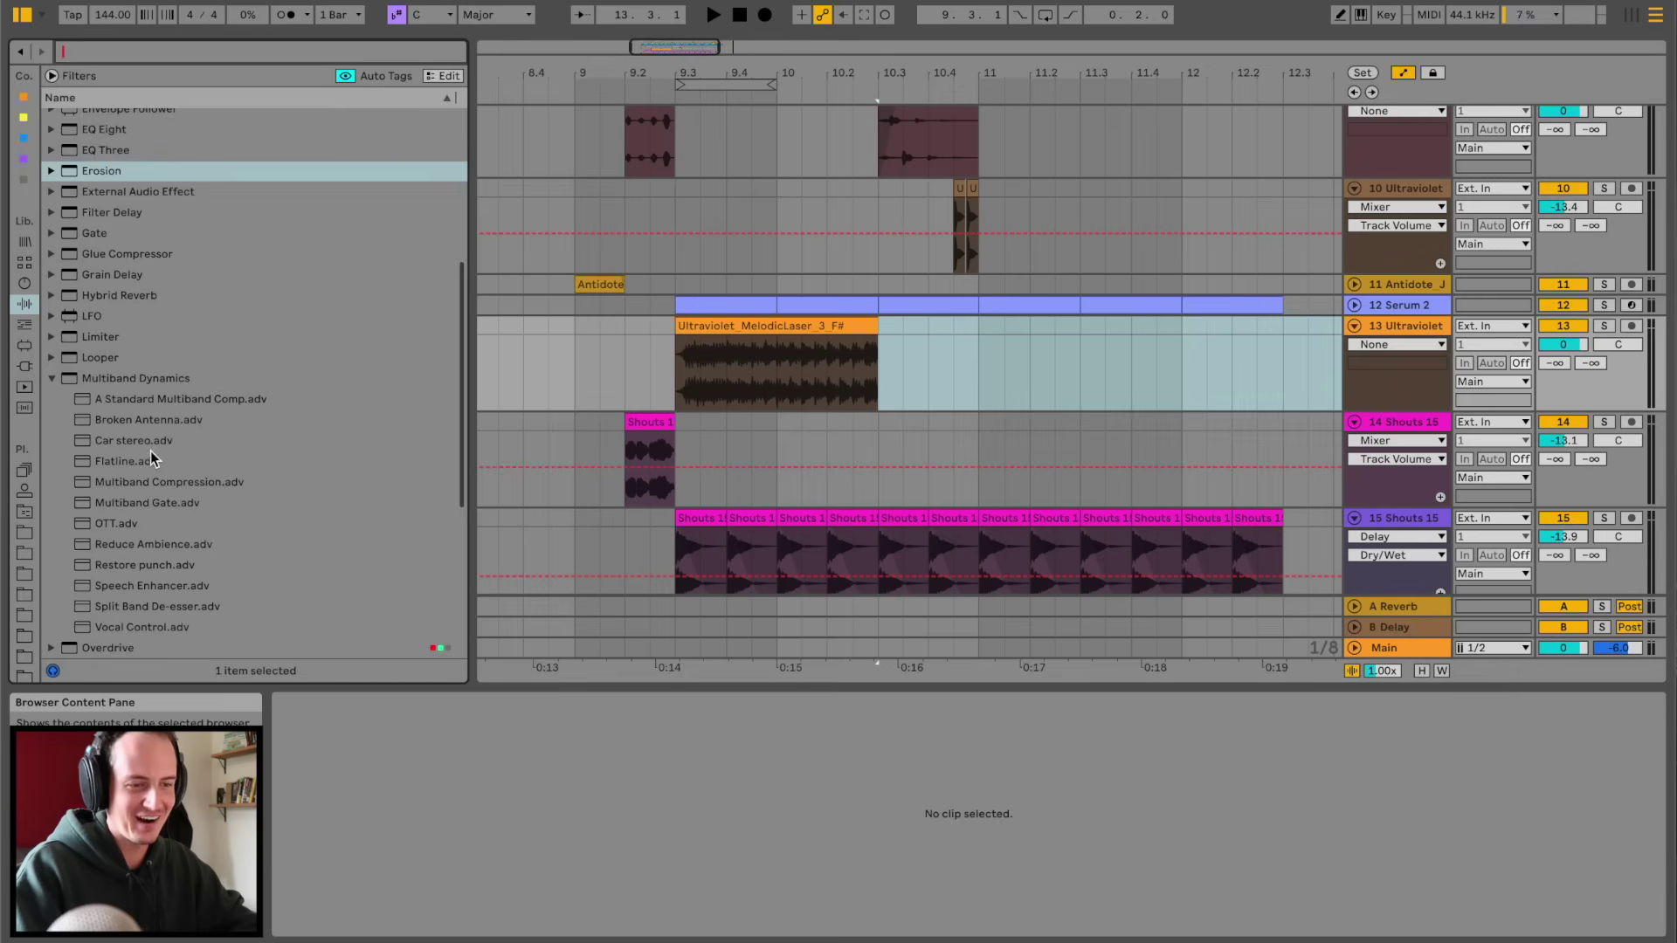
left_click_drag(106, 200, 733, 358)
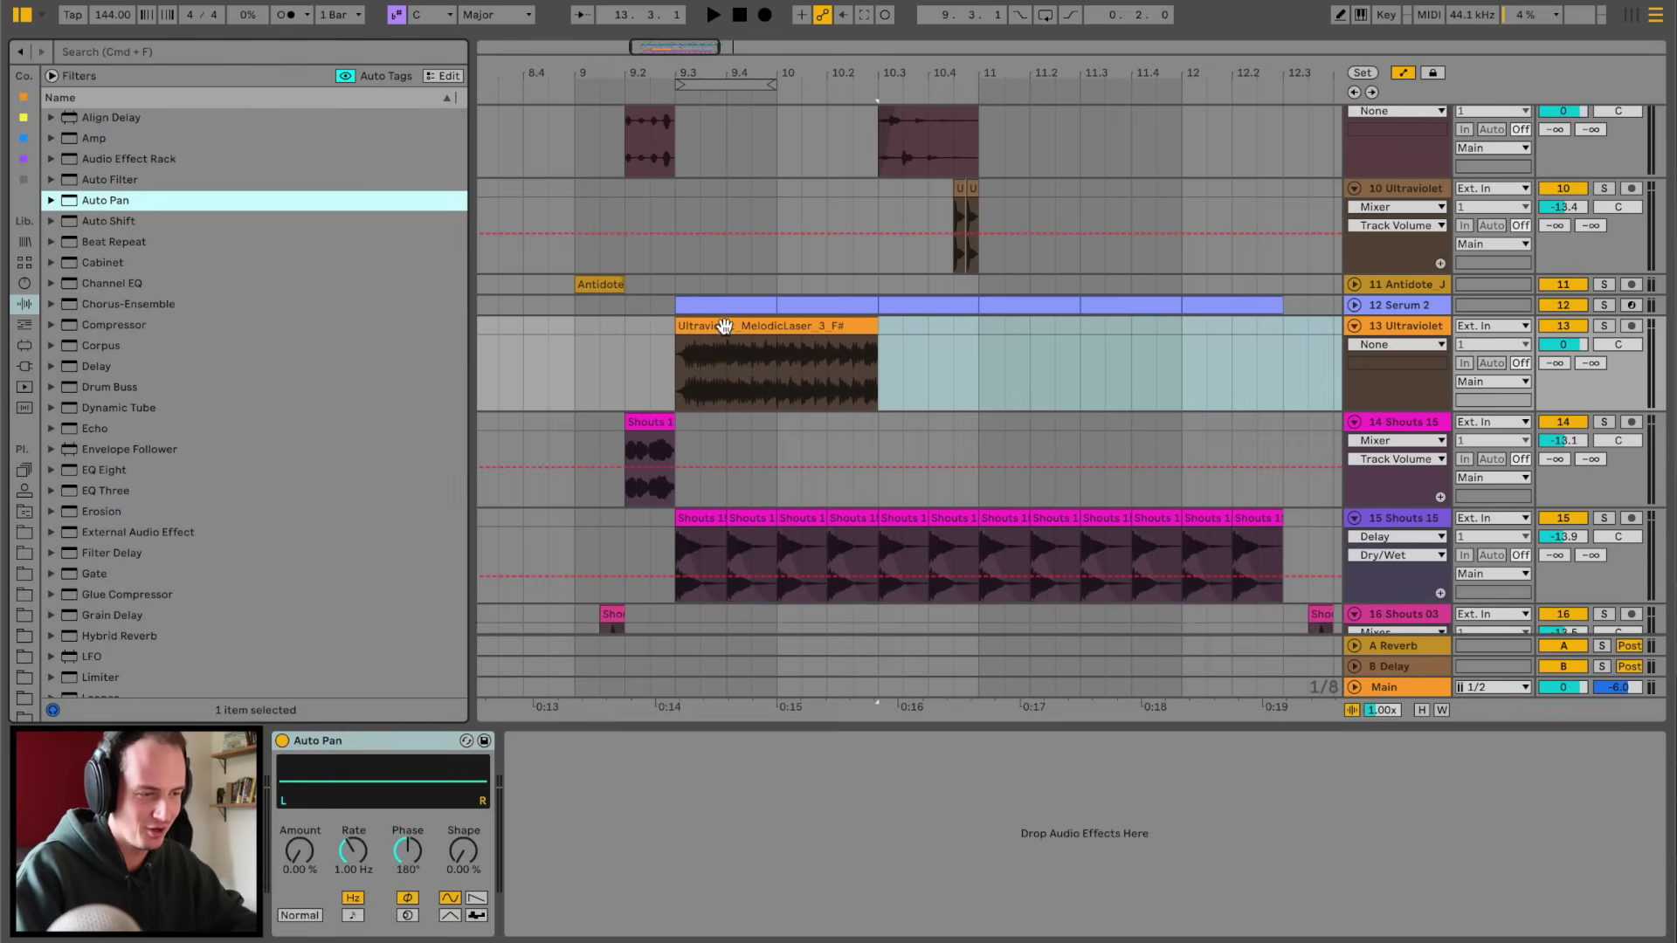
left_click(355, 915)
key("space")
mouse_move(299, 851)
left_mouse_down()
mouse_move(299, 936)
mouse_move(300, 864)
left_mouse_up()
left_click_drag(408, 851, 408, 901)
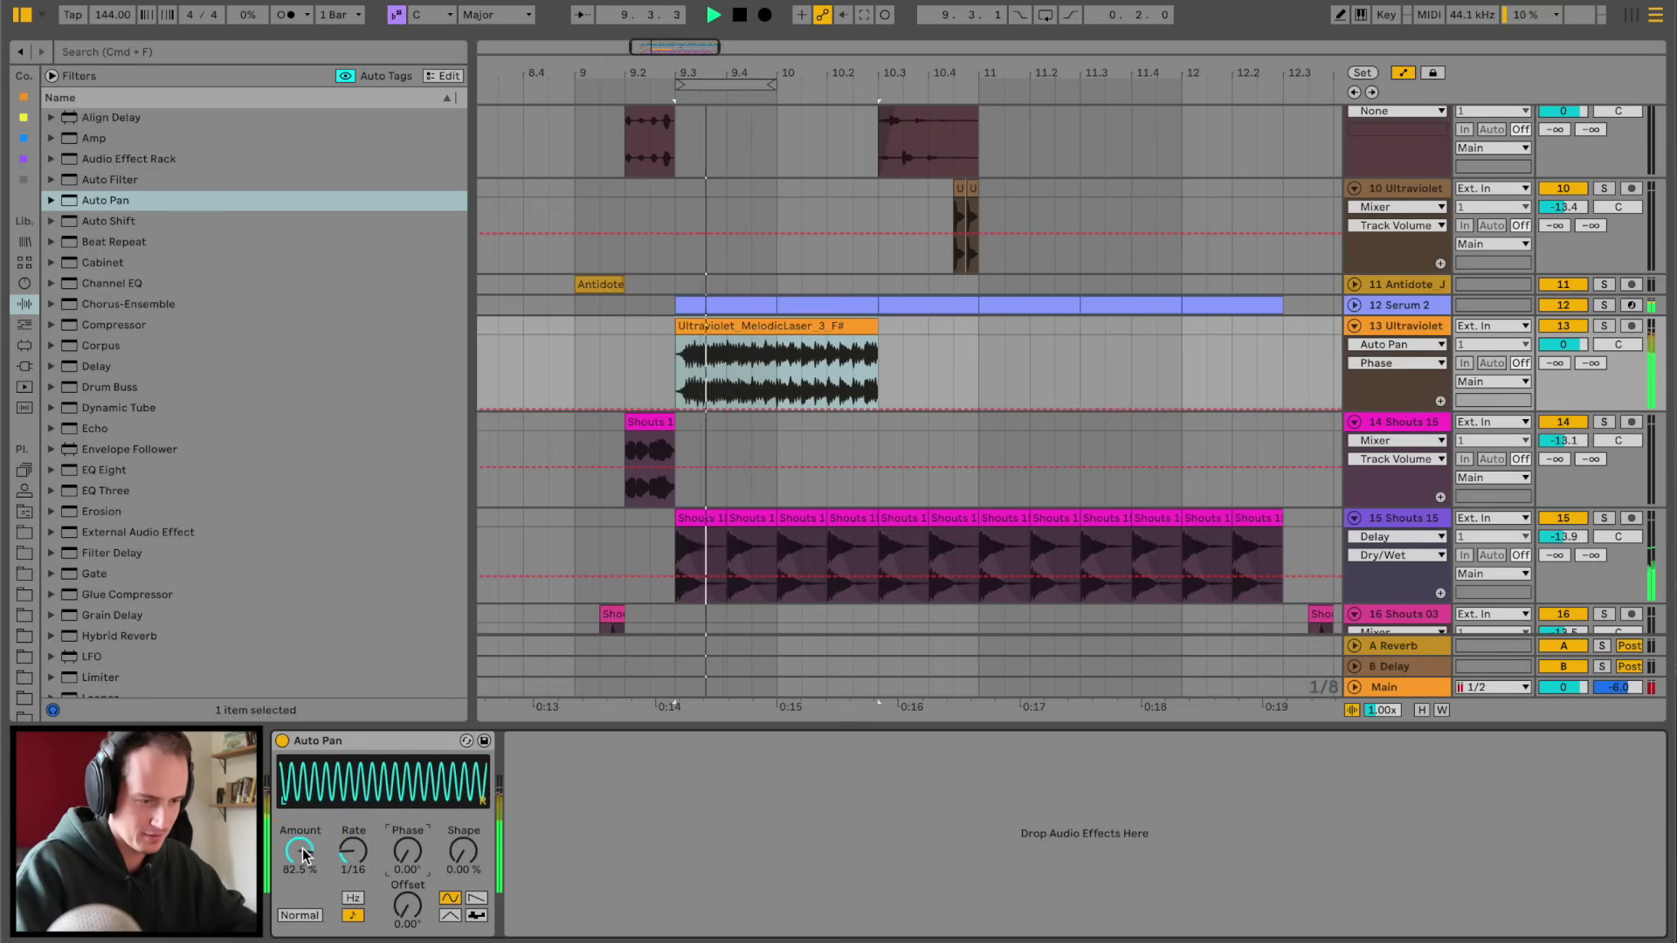
left_click_drag(303, 854, 303, 840)
left_click_drag(408, 905, 408, 859)
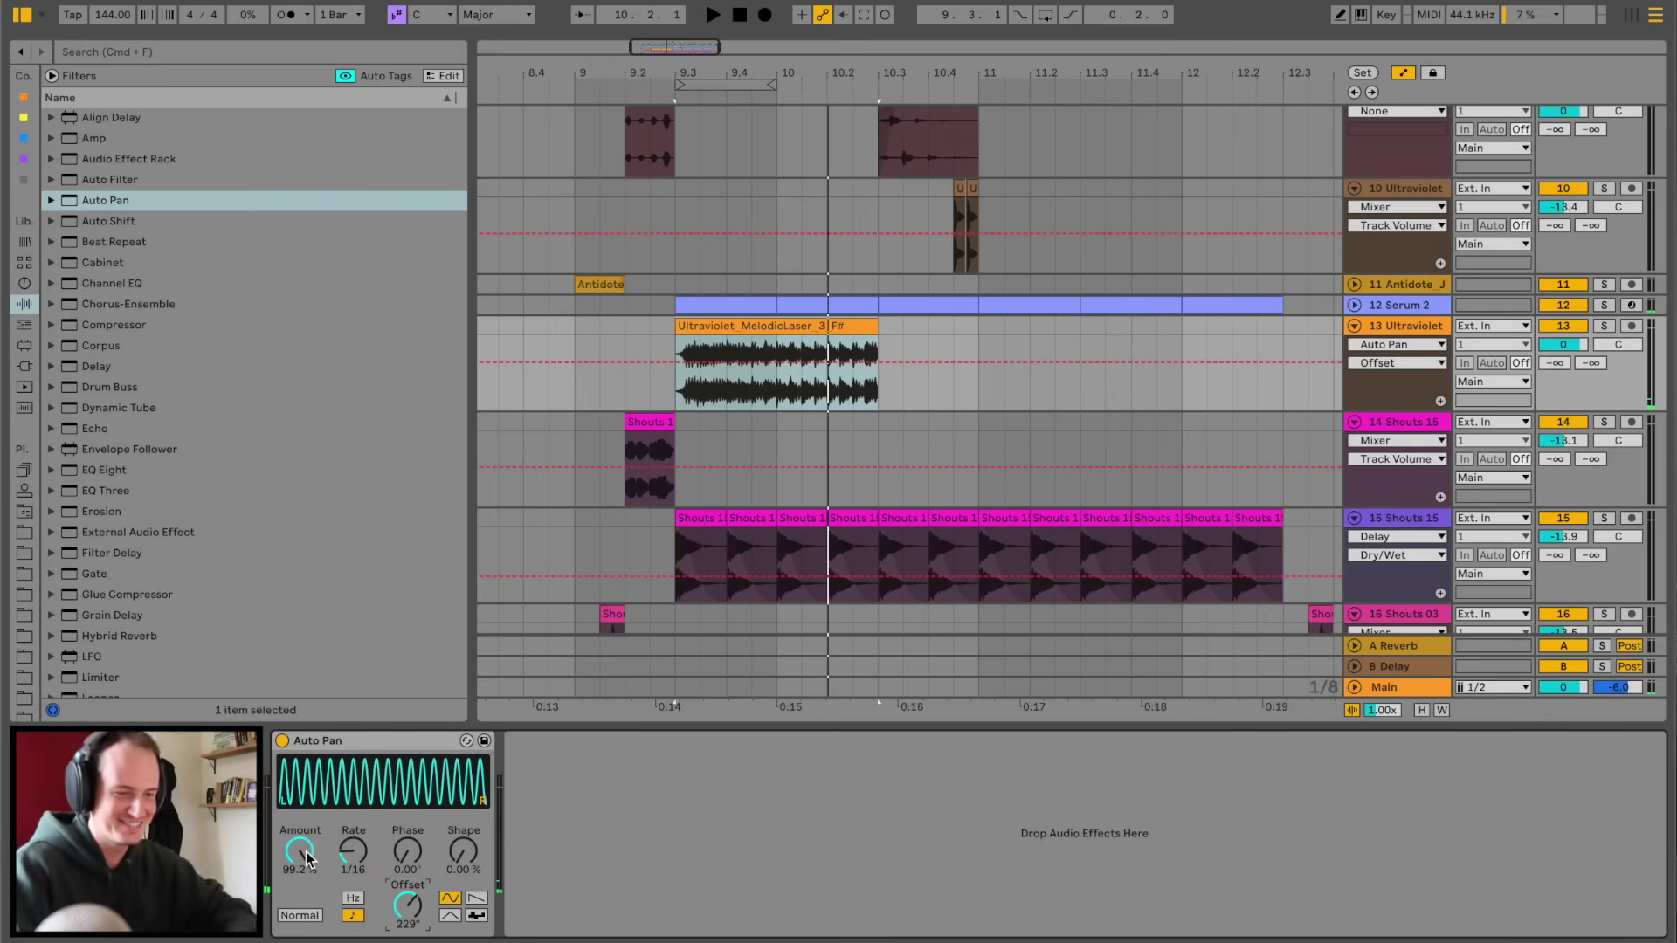
- Reset the Auto Pan amount to 0% and automate it to rise from 0% at 9.3 to 100% at 9.4
left_click_drag(299, 851, 299, 882)
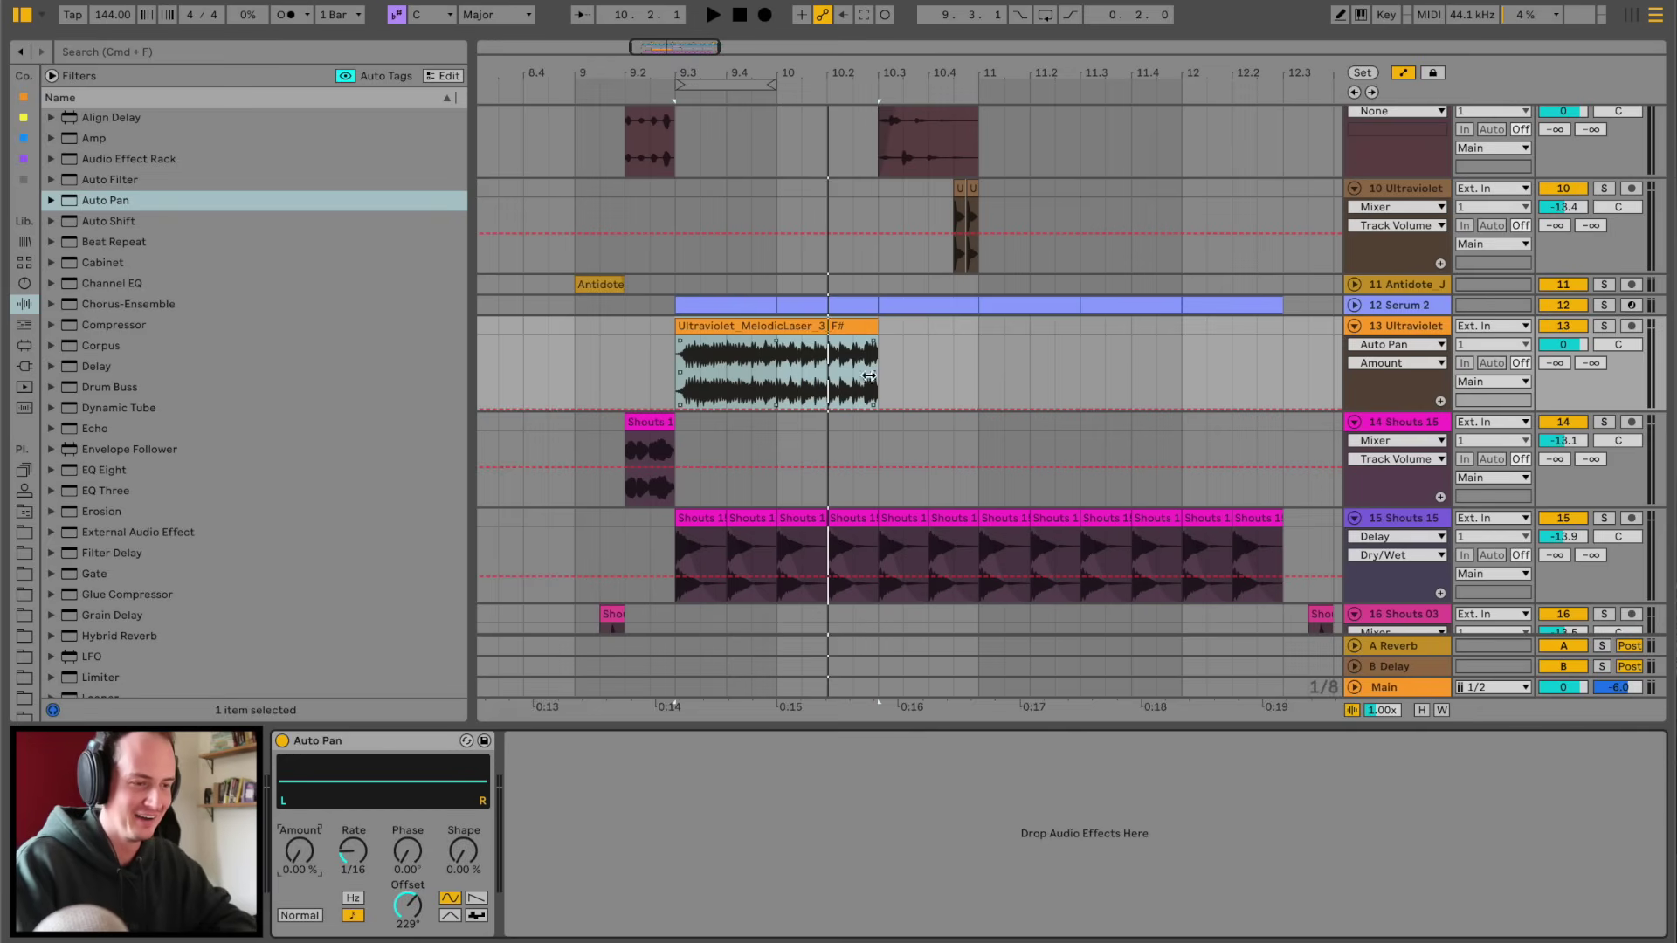
left_click(675, 408)
left_click(675, 408)
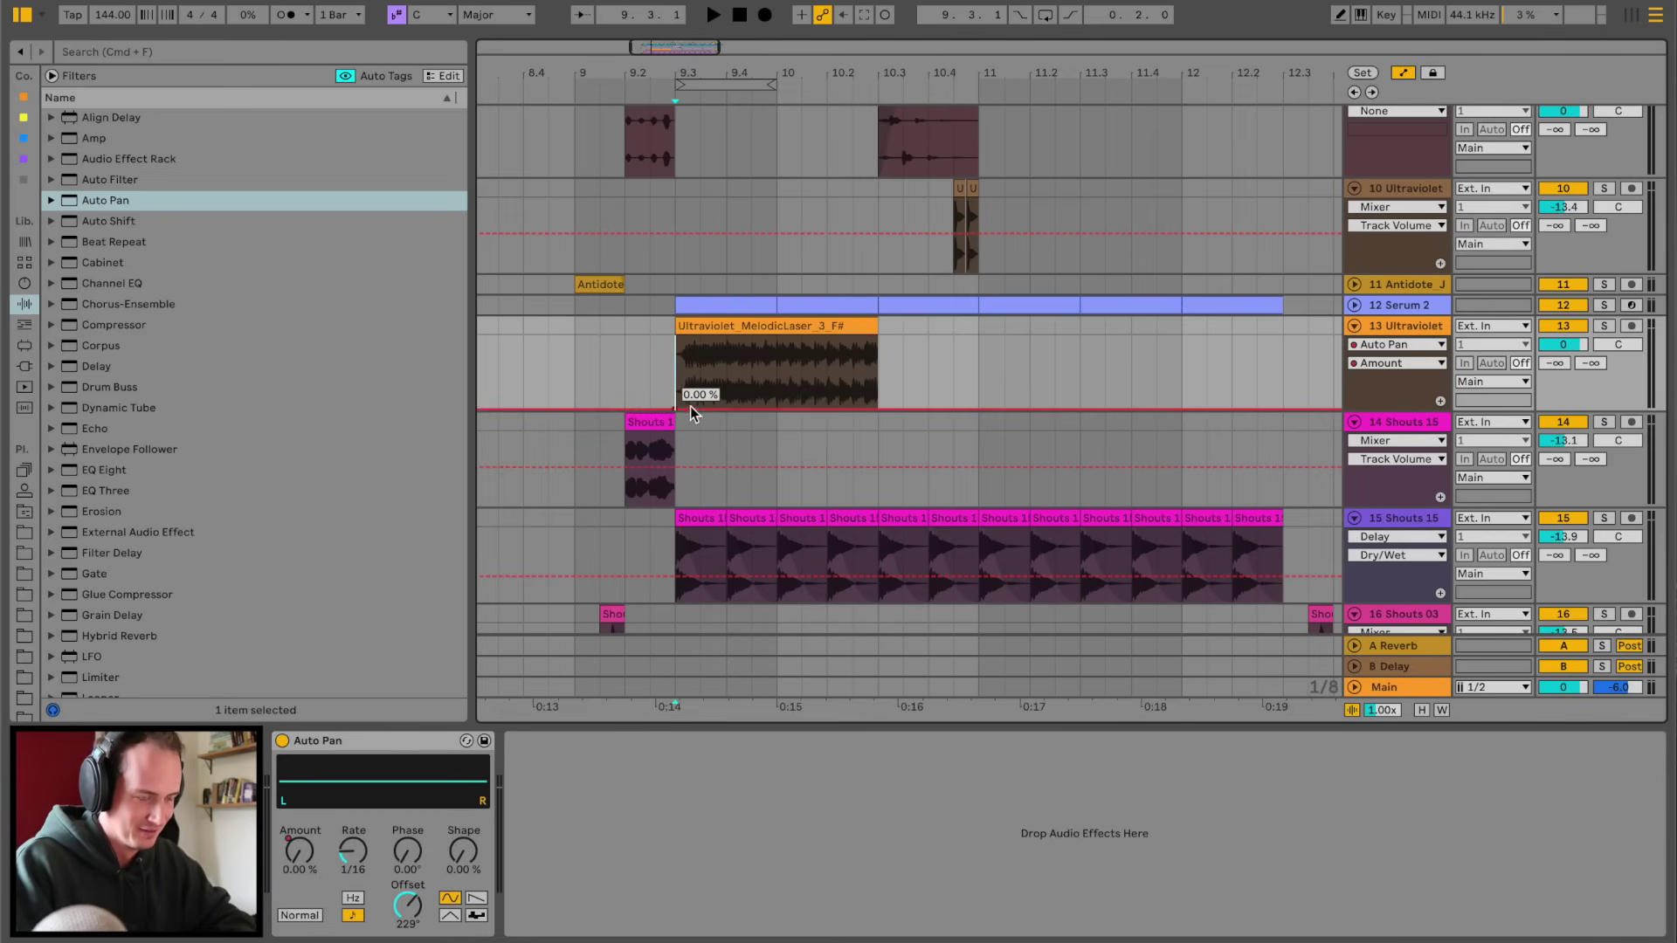
left_click_drag(726, 409, 727, 337)
key("space")
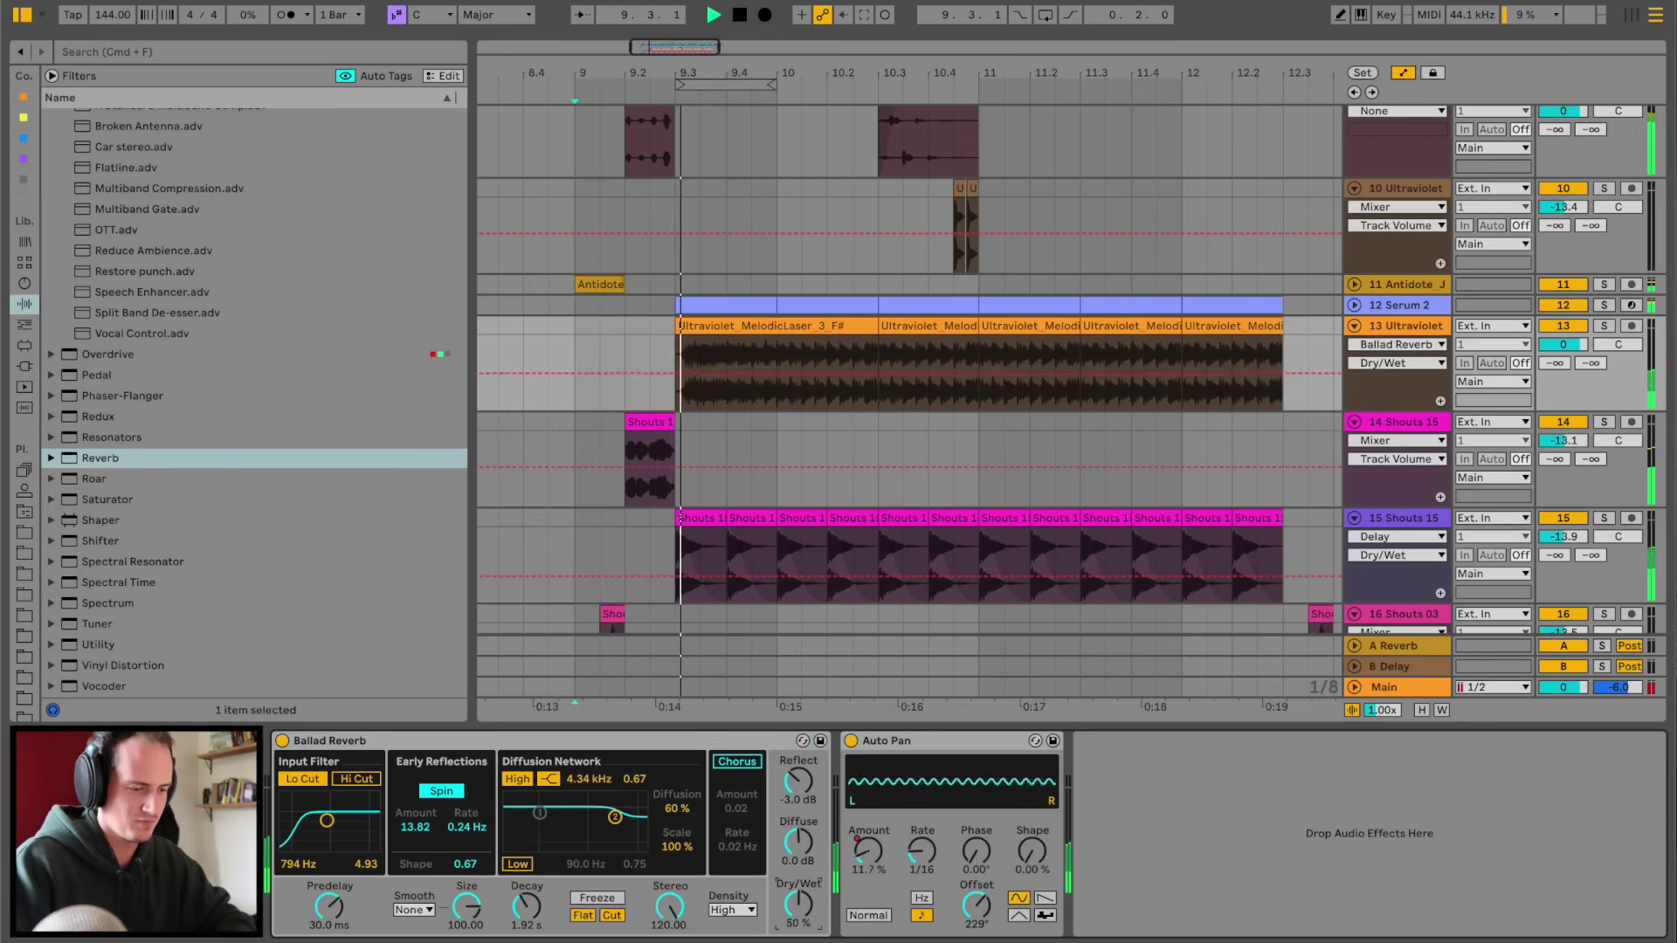
- Set the MelodicLaser track's Ballad Reverb to 52% dry/wet and 5.45 s decay, and play back with Auto Pan phase at 0°
left_click_drag(799, 905, 798, 901)
left_click_drag(521, 907, 521, 877)
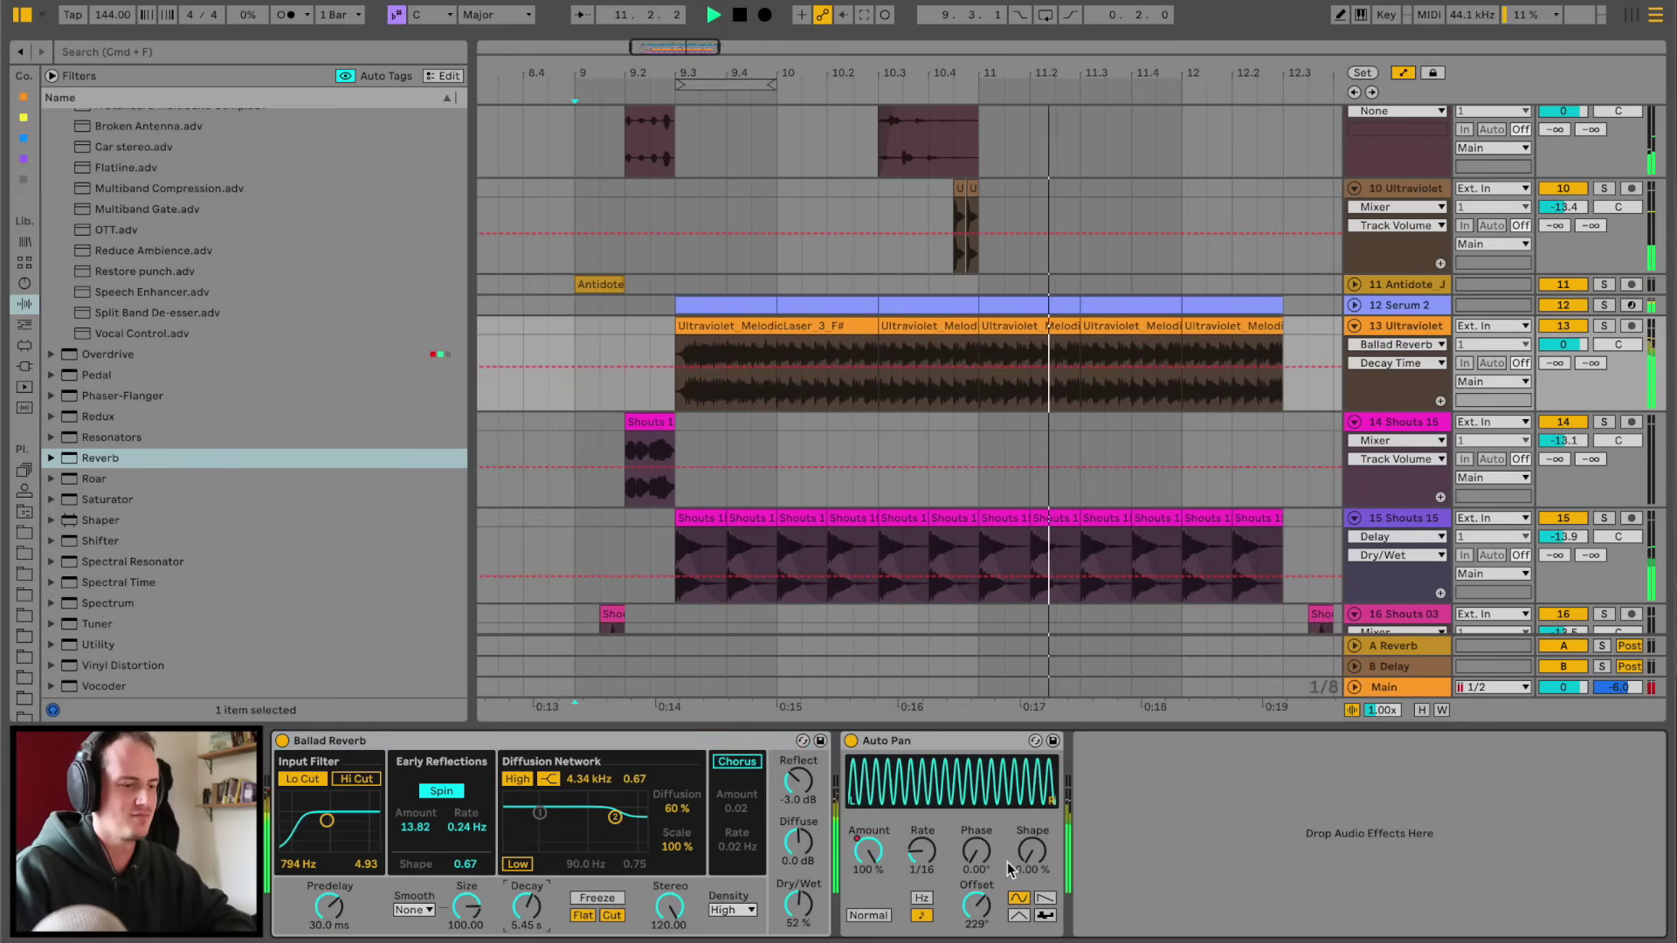
mouse_move(976, 857)
left_mouse_down()
mouse_move(977, 817)
mouse_move(977, 860)
left_mouse_up()
key("space")
key("space")
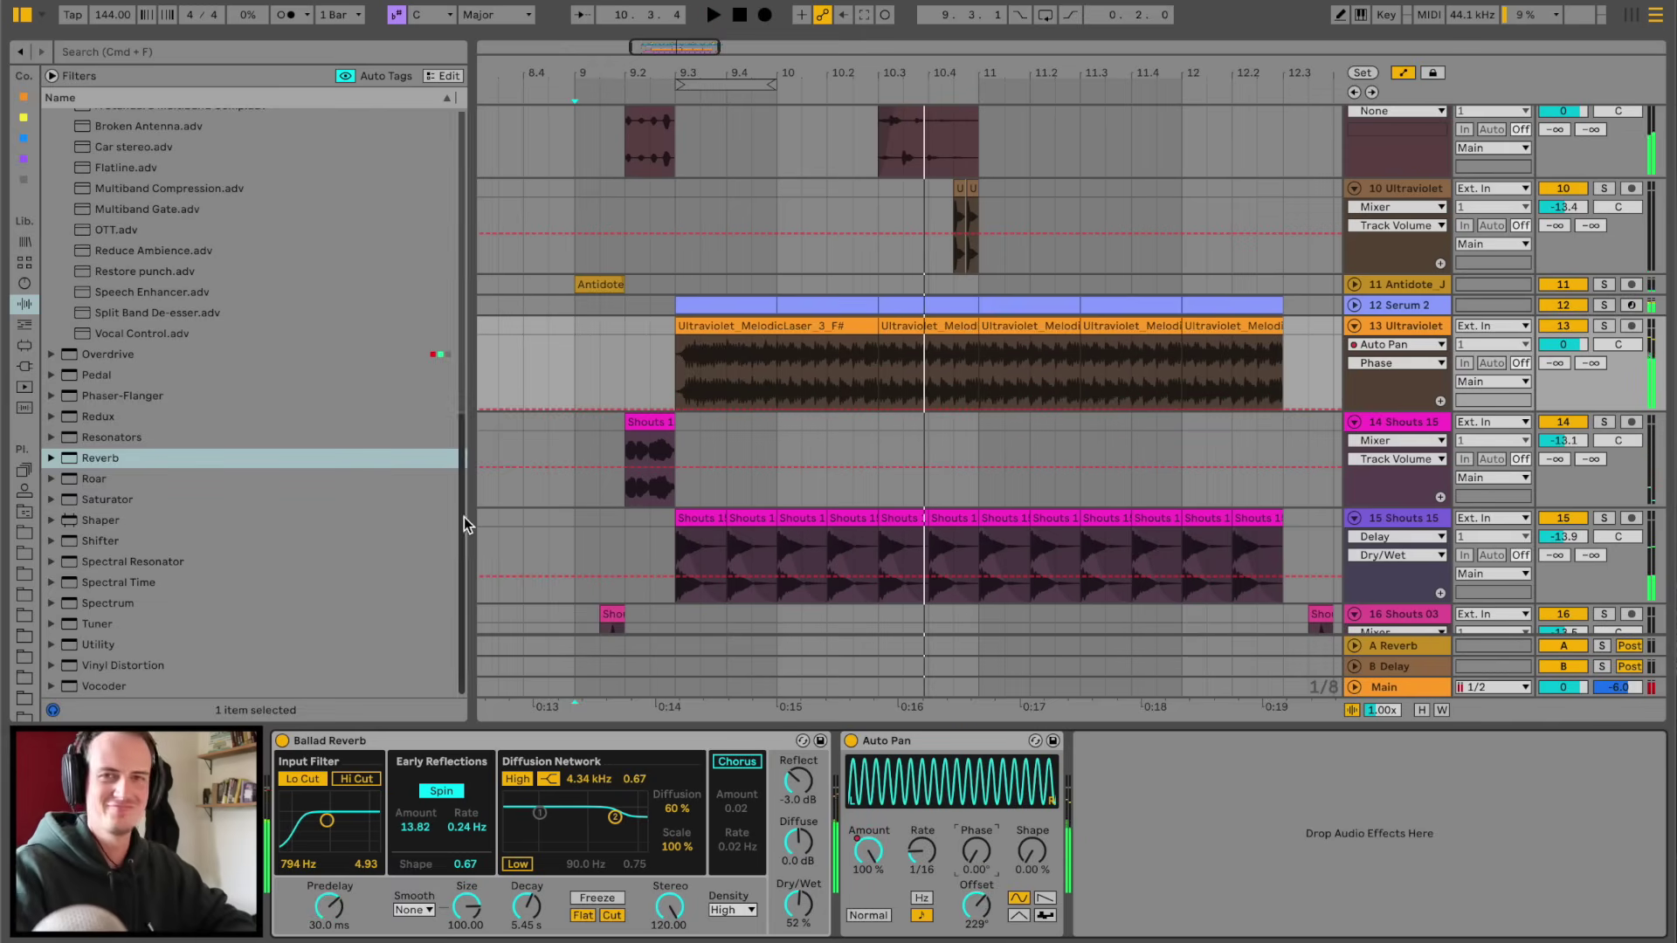
- Insert Shifter between Ballad Reverb and Auto Pan and set its coarse pitch to -4 st during playback
left_click(103, 540)
left_click_drag(742, 798, 746, 799)
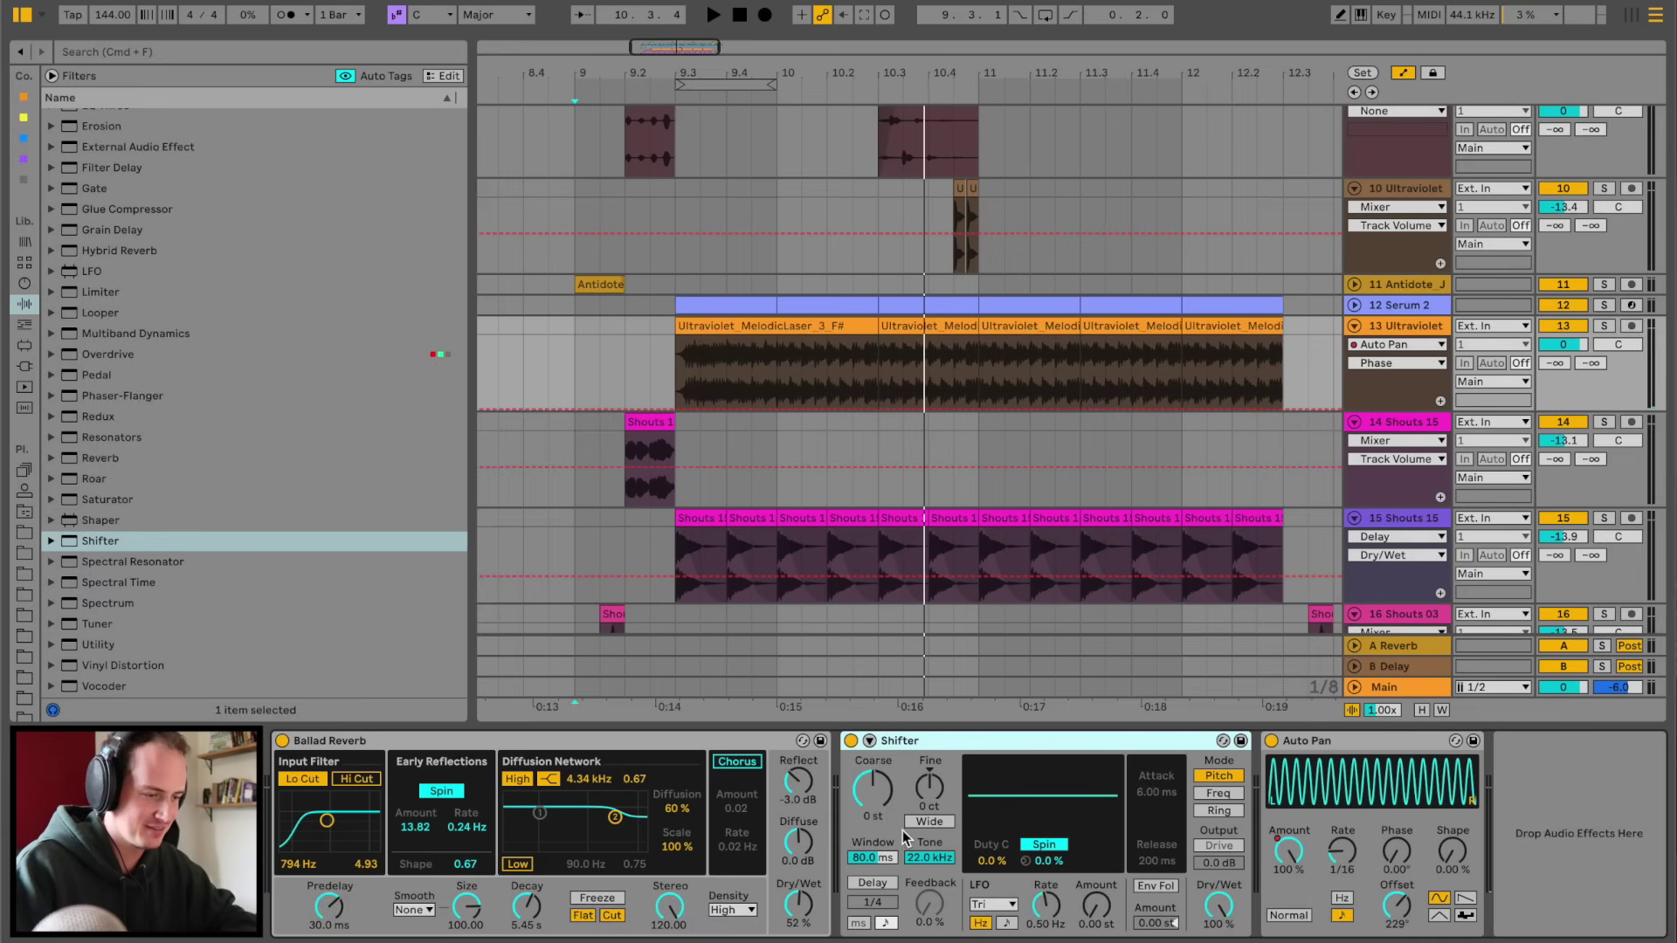
key("space")
left_click_drag(877, 797, 877, 811)
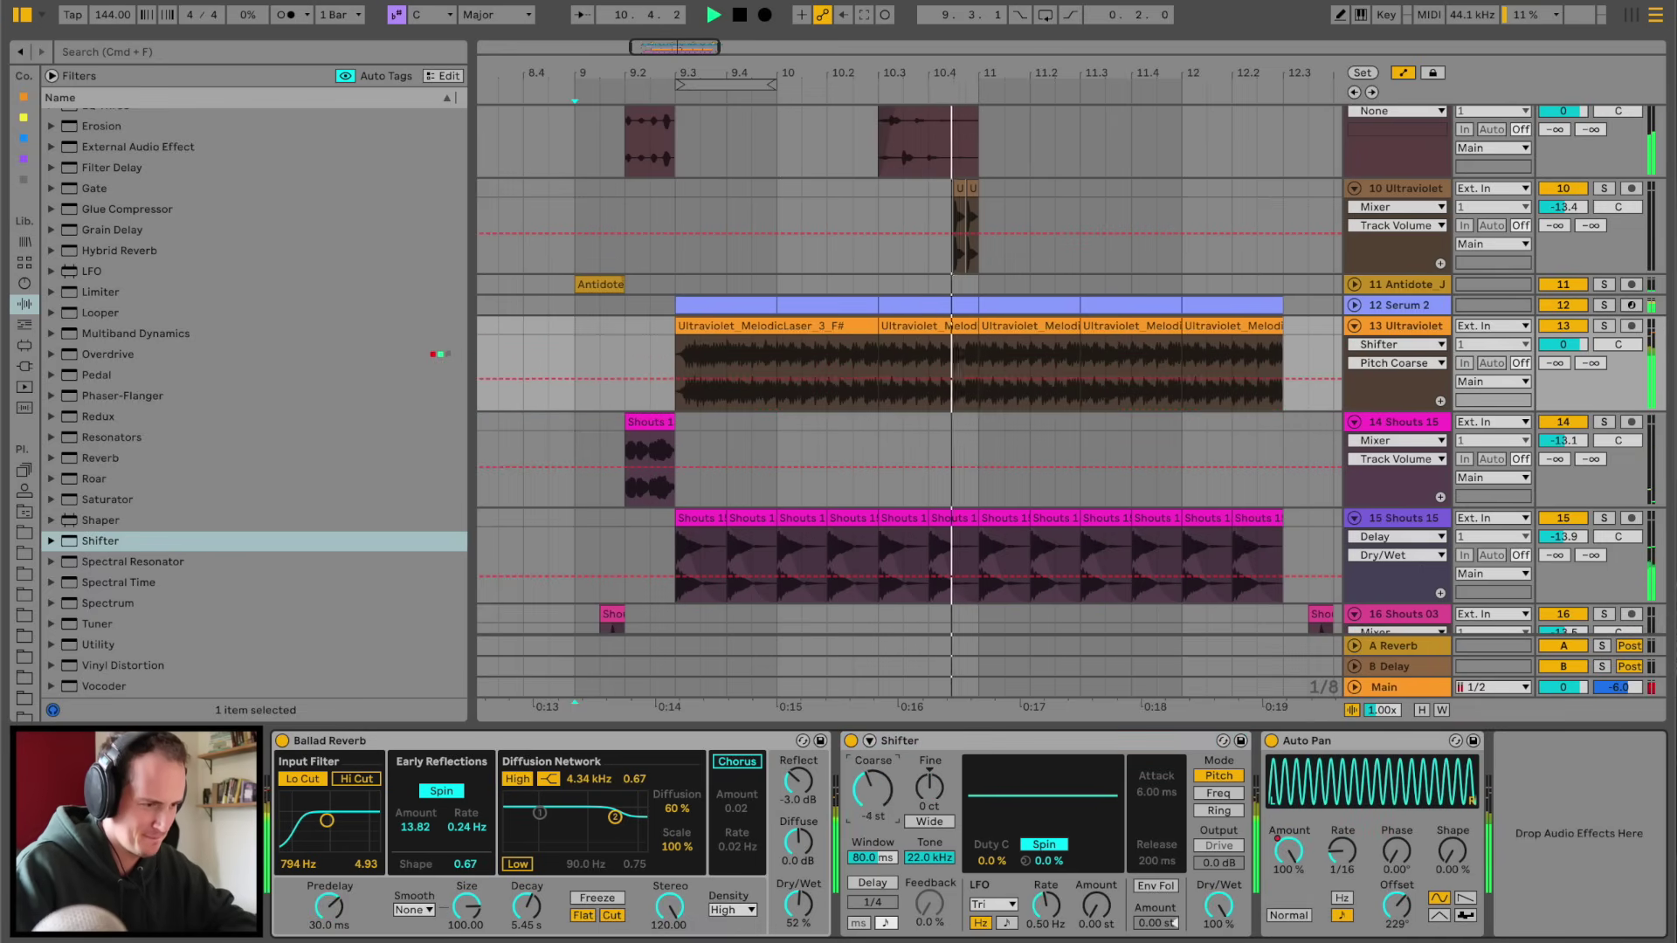
- Try Shifter's frequency-shift mode with the coarse value at -794 Hz during playback
key("space")
key("space")
left_click_drag(875, 795, 875, 776)
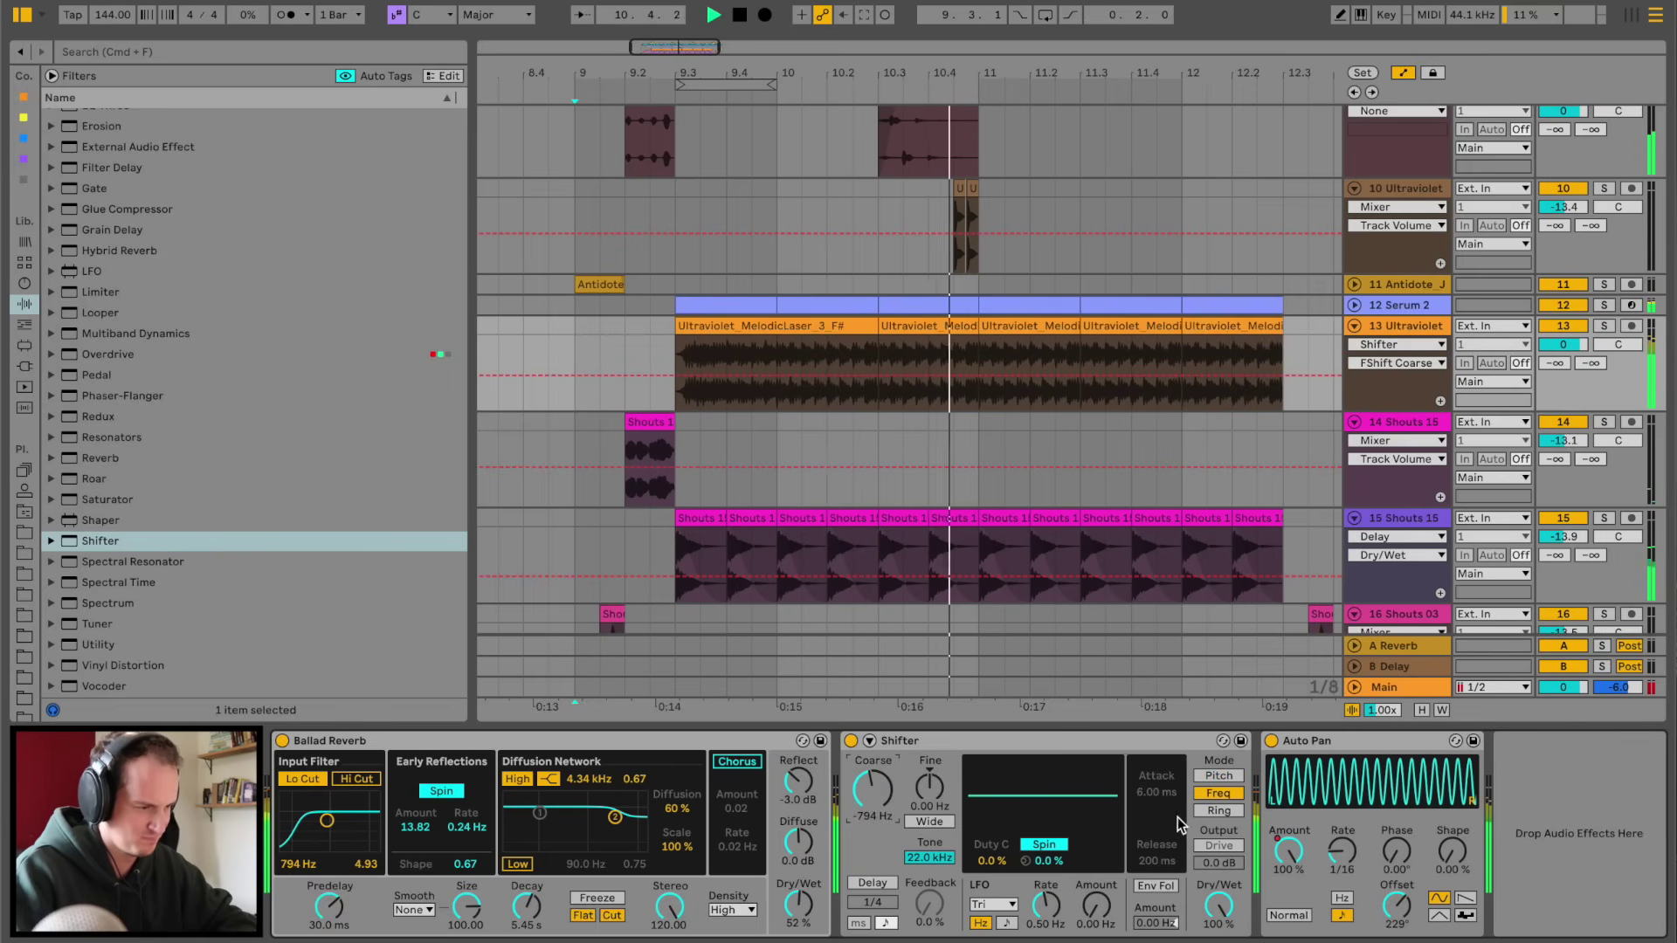
- Switch Shifter to ring modulation with a coarse frequency of 431 Hz and play the section
left_click(1218, 811)
key("space")
left_click_drag(887, 795, 887, 811)
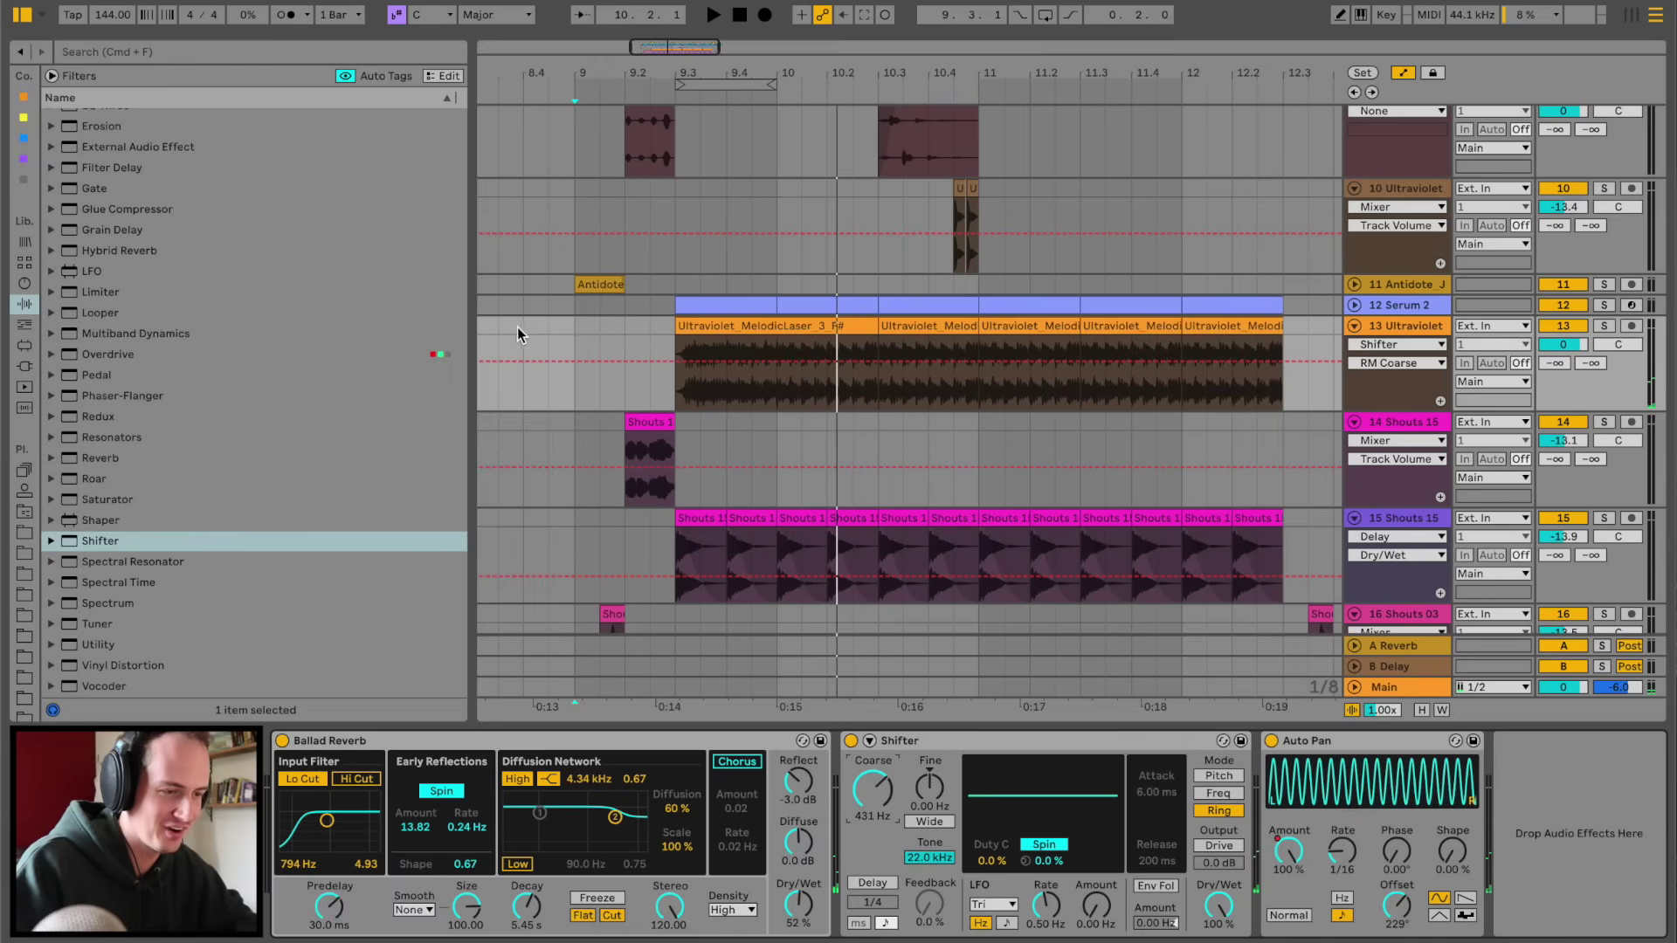
left_click(517, 331)
key("space")
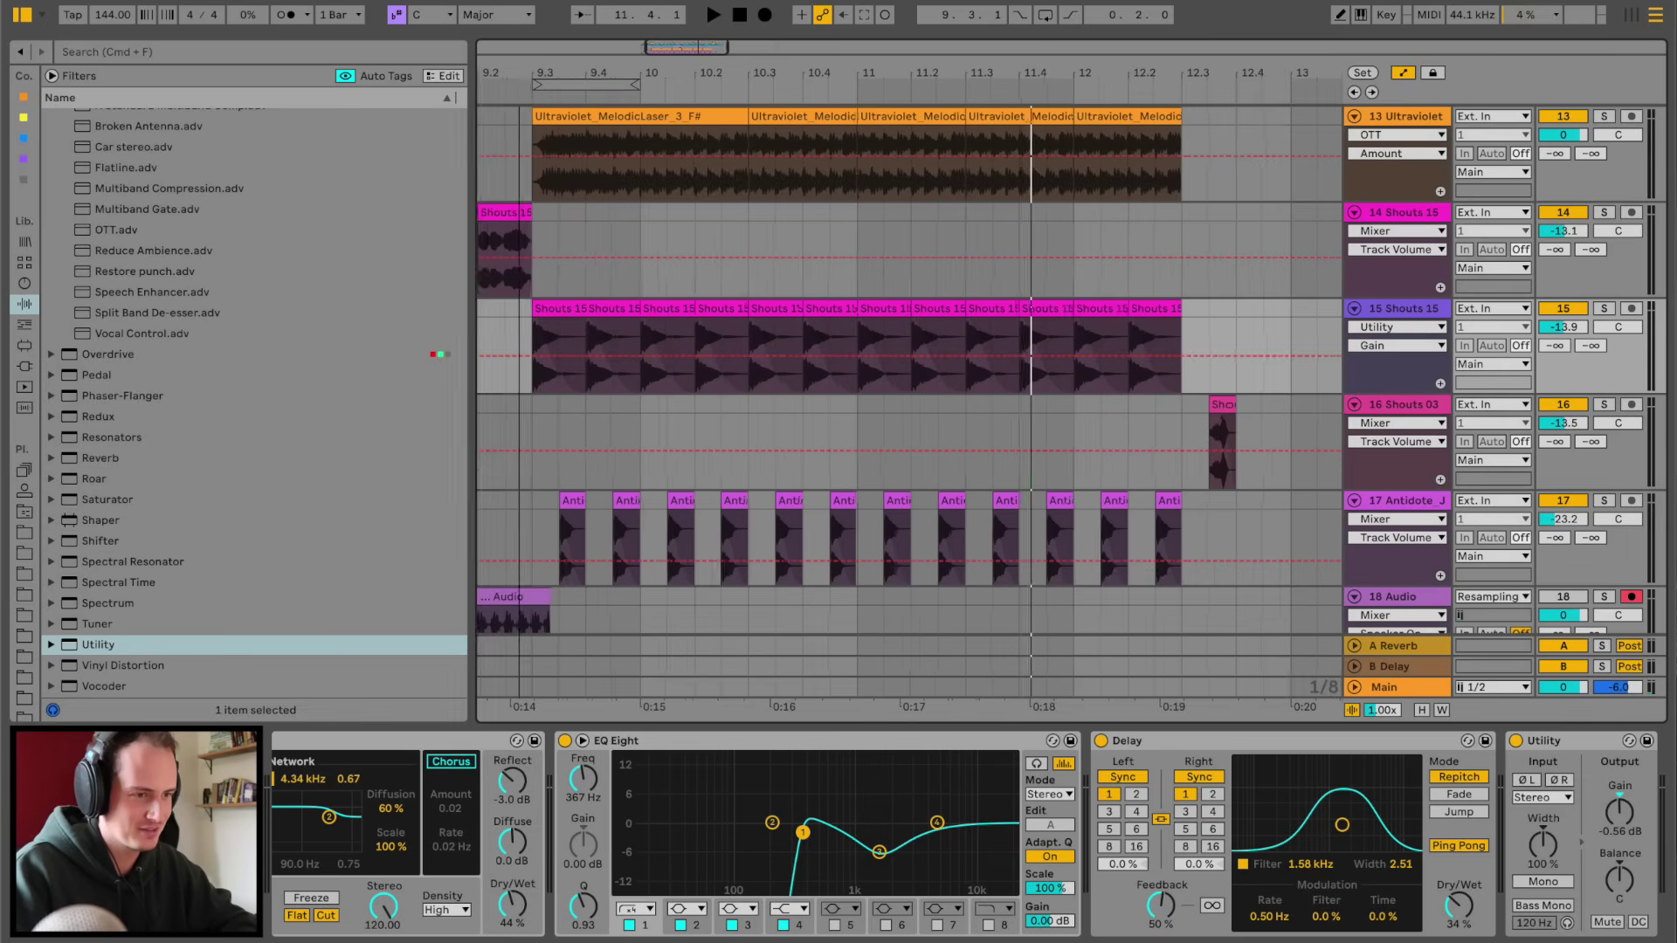
- Automate the Utility gain on Shouts 15 track 15 to dip at 9.3 and ramp back up at the start of the first hit
left_click(579, 355)
mouse_move(553, 355)
left_mouse_down()
mouse_move(553, 392)
mouse_move(568, 354)
left_mouse_up()
left_click(556, 350)
key("space")
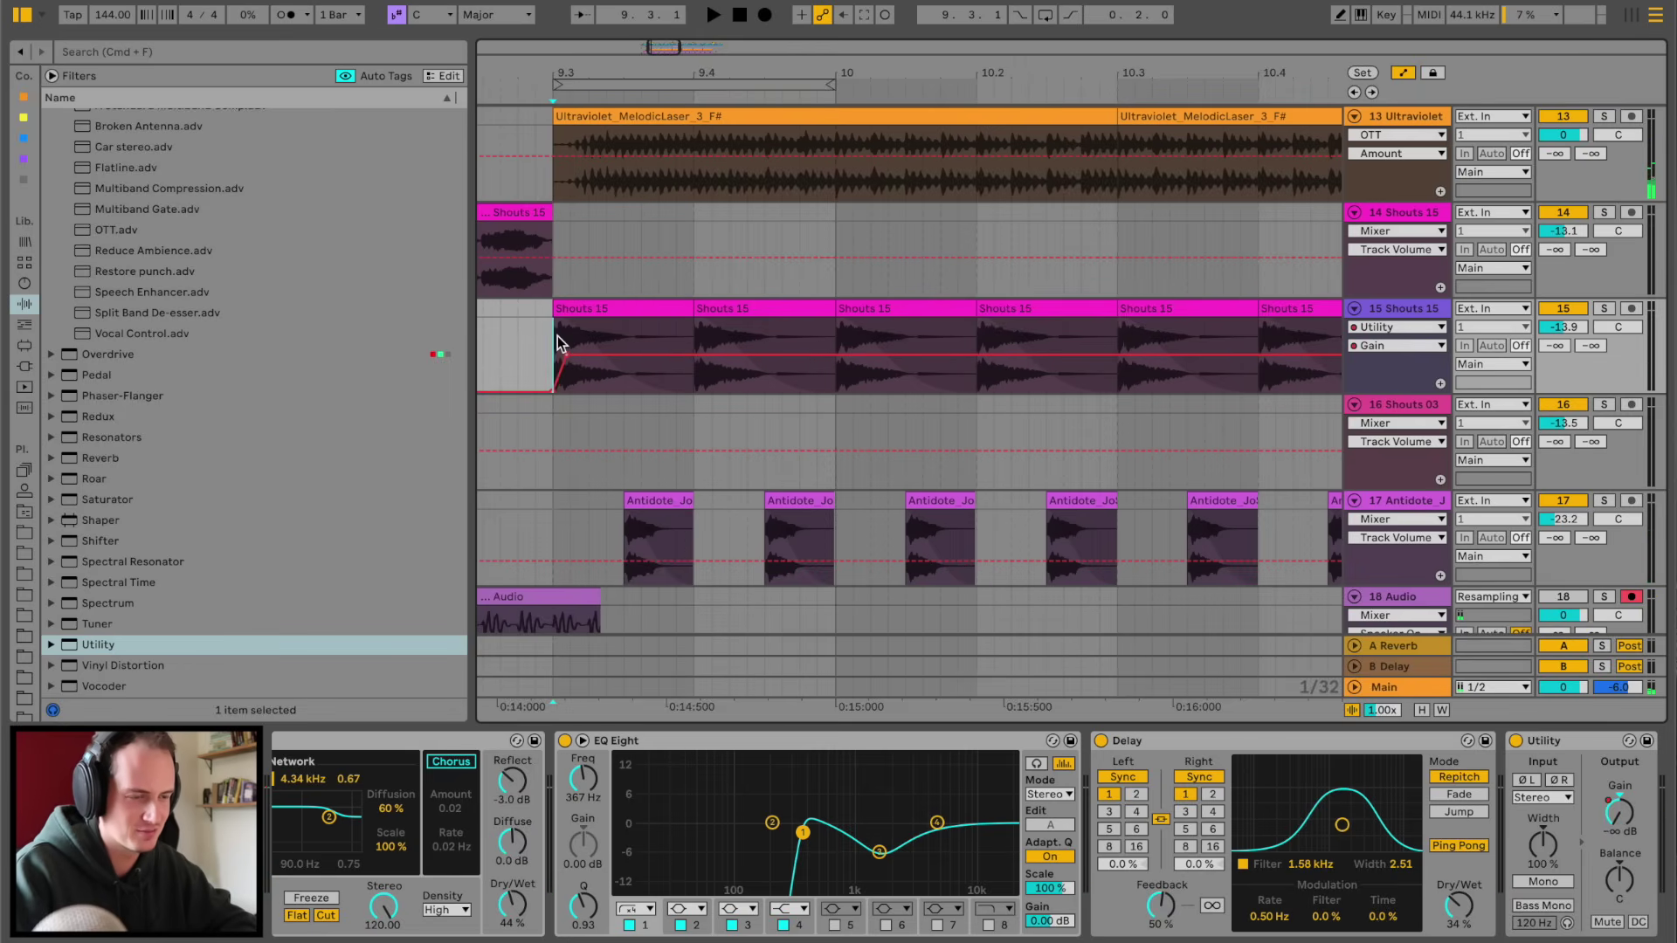
scroll(558, 336, "left", 2)
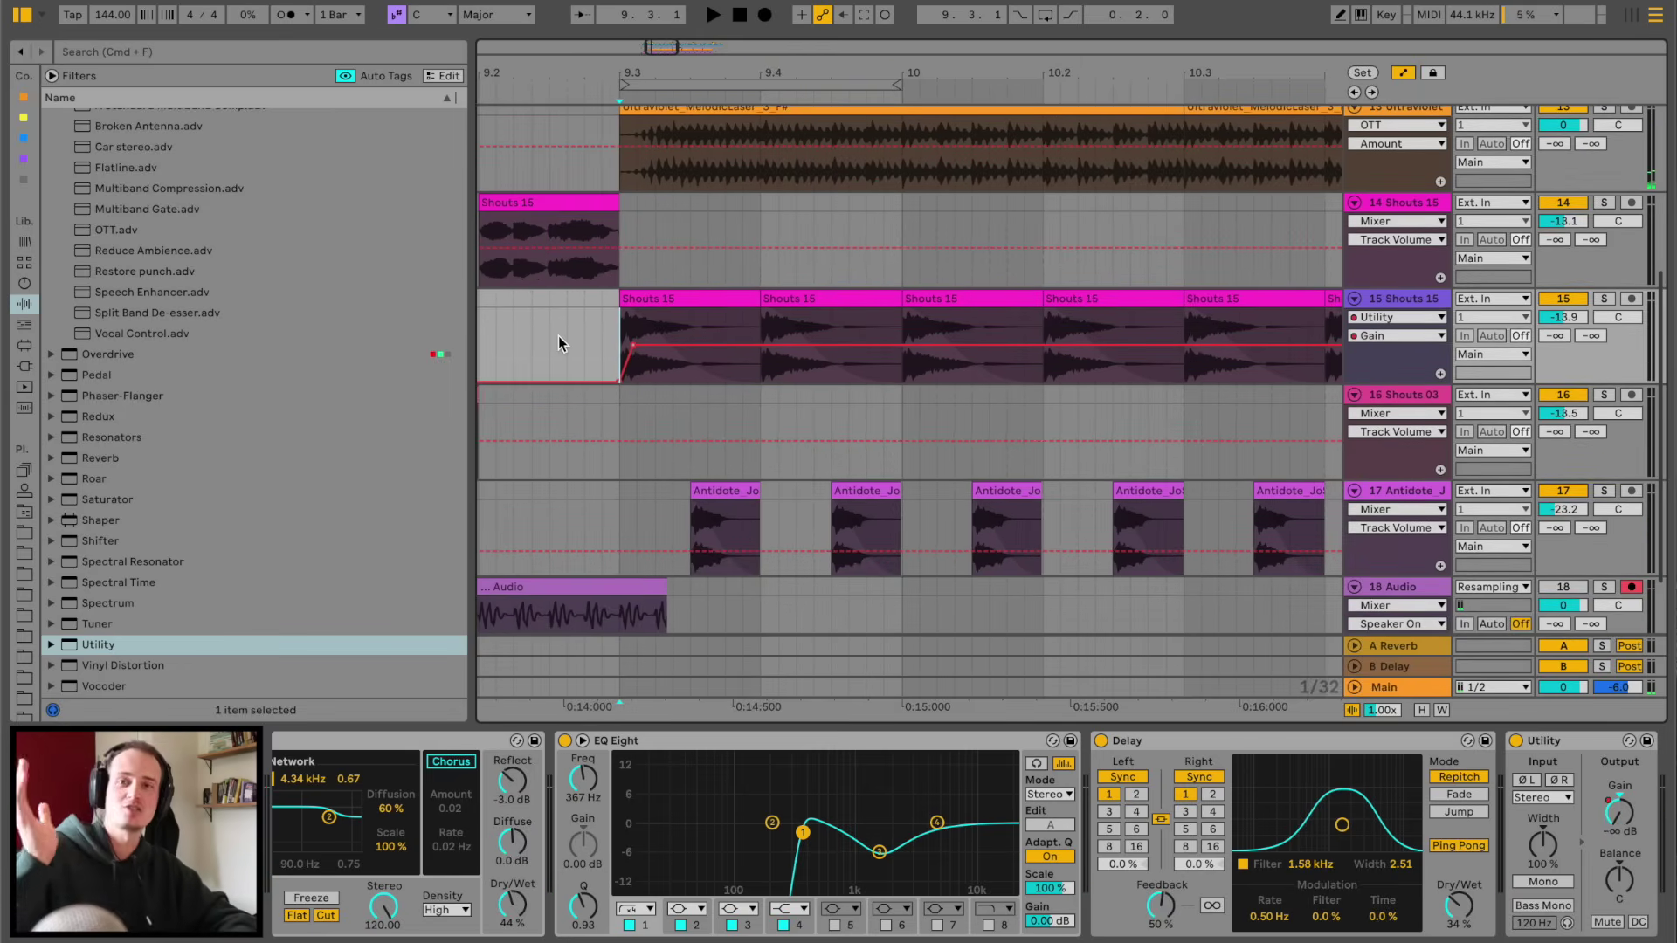
- Solo Shouts 15 track 15 and play the first hits from 9.3
key("s")
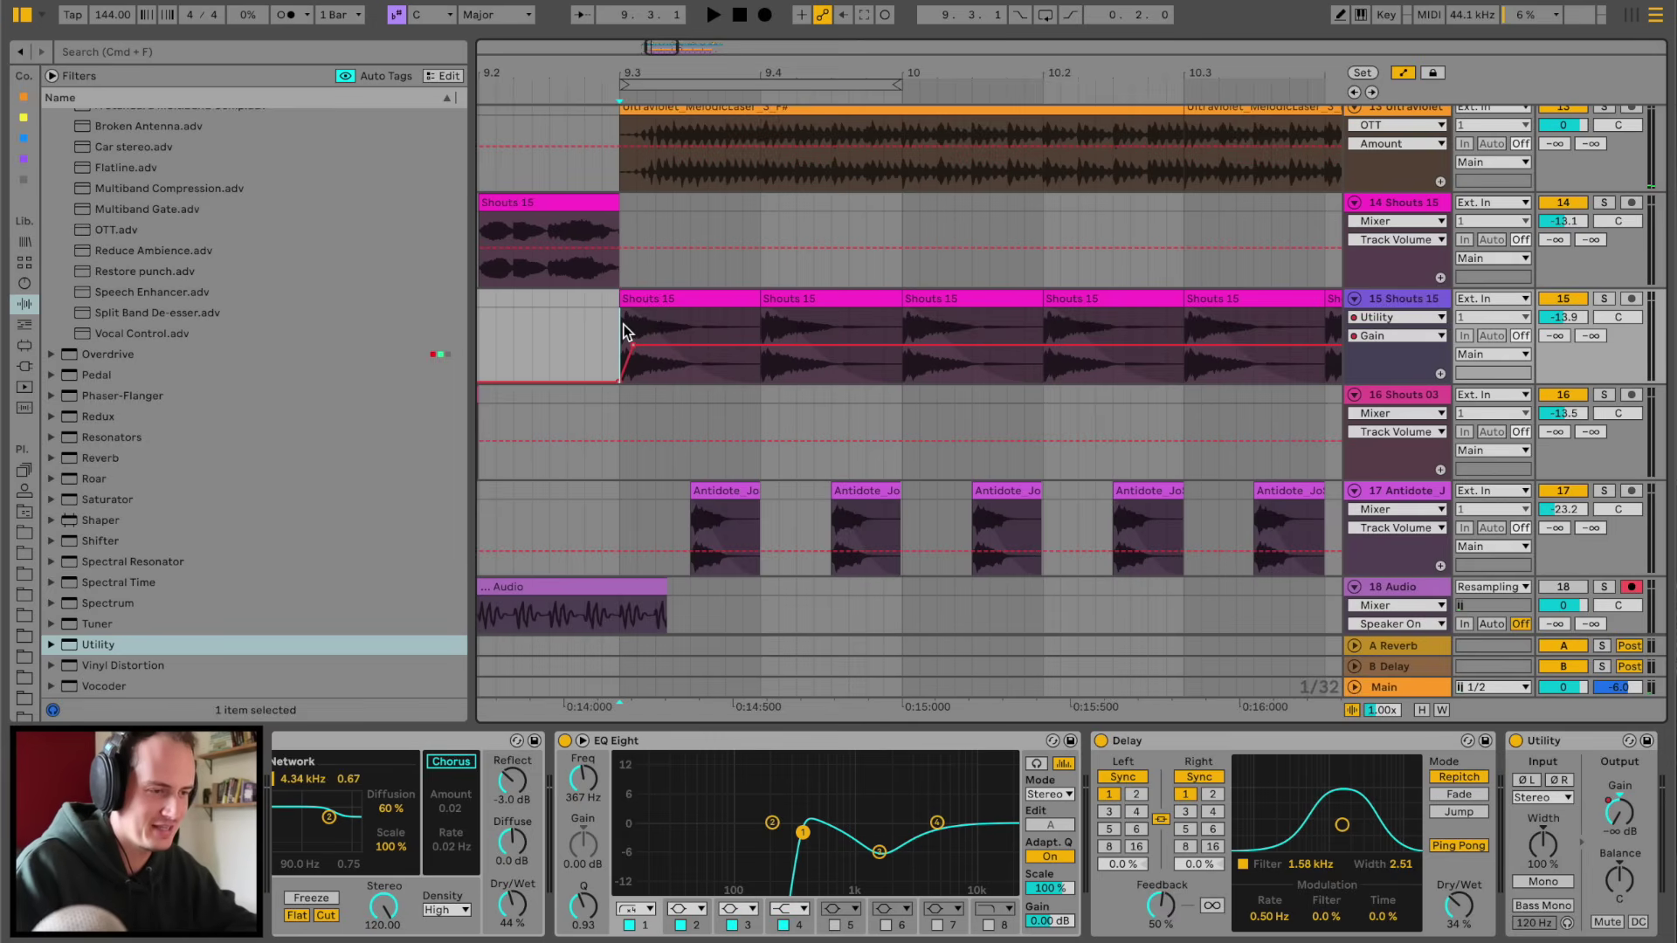
key("space")
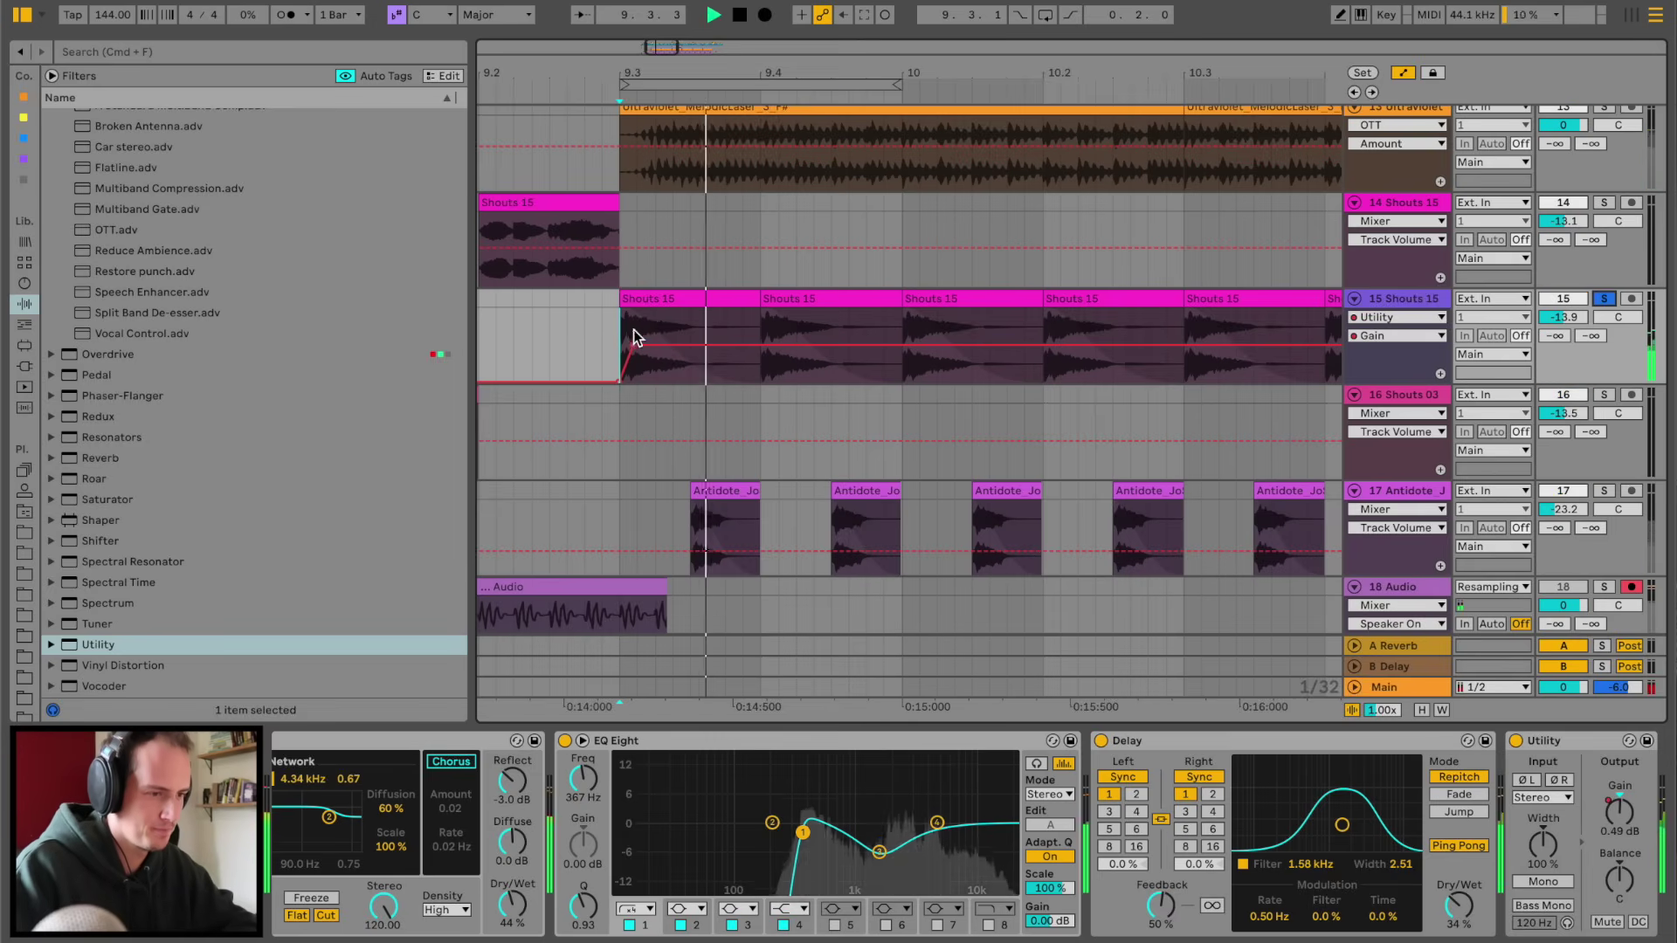
key("space")
- Duplicate the 9.3 to 9.4 shout beat with its gain automation repeatedly until the pattern reaches 12.3
left_click_drag(619, 333, 761, 338)
key("super+d")
key("super+d")
key("super+d")
key("super+d")
key("super+d")
left_click_drag(884, 68, 780, 95)
key("super+d")
key("super+d")
key("super+d")
key("super+d")
key("super+d")
key("super+d")
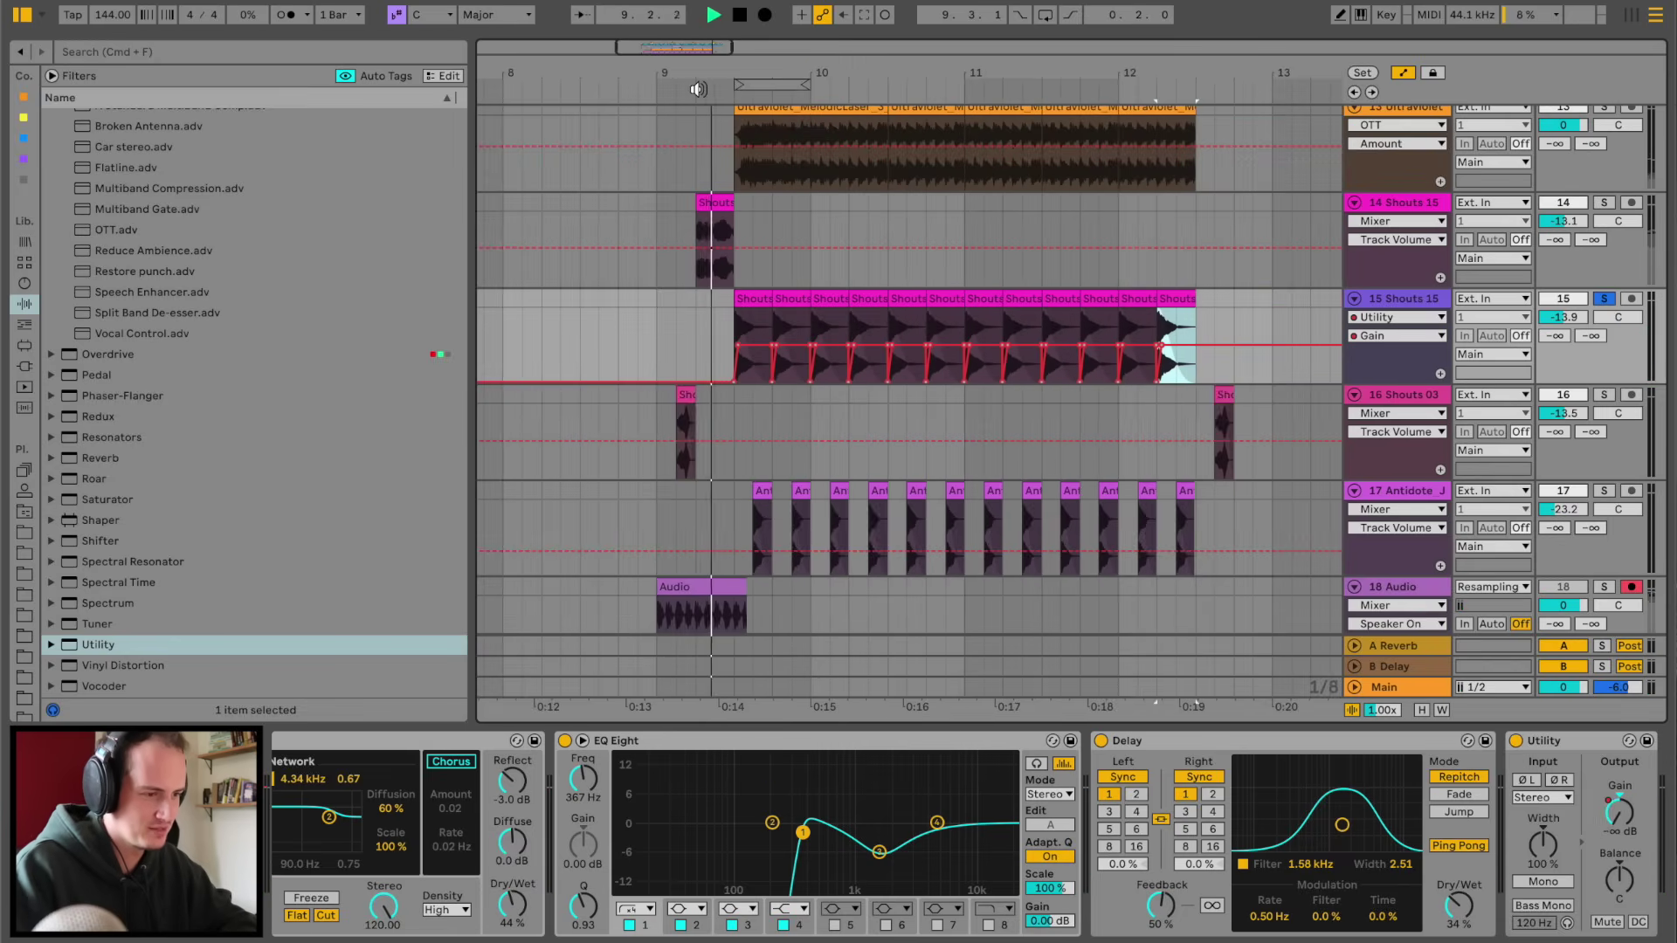
- Turn off solo on Shouts 15 track 15 during playback and stop after hearing it in the full mix
left_click(1604, 299)
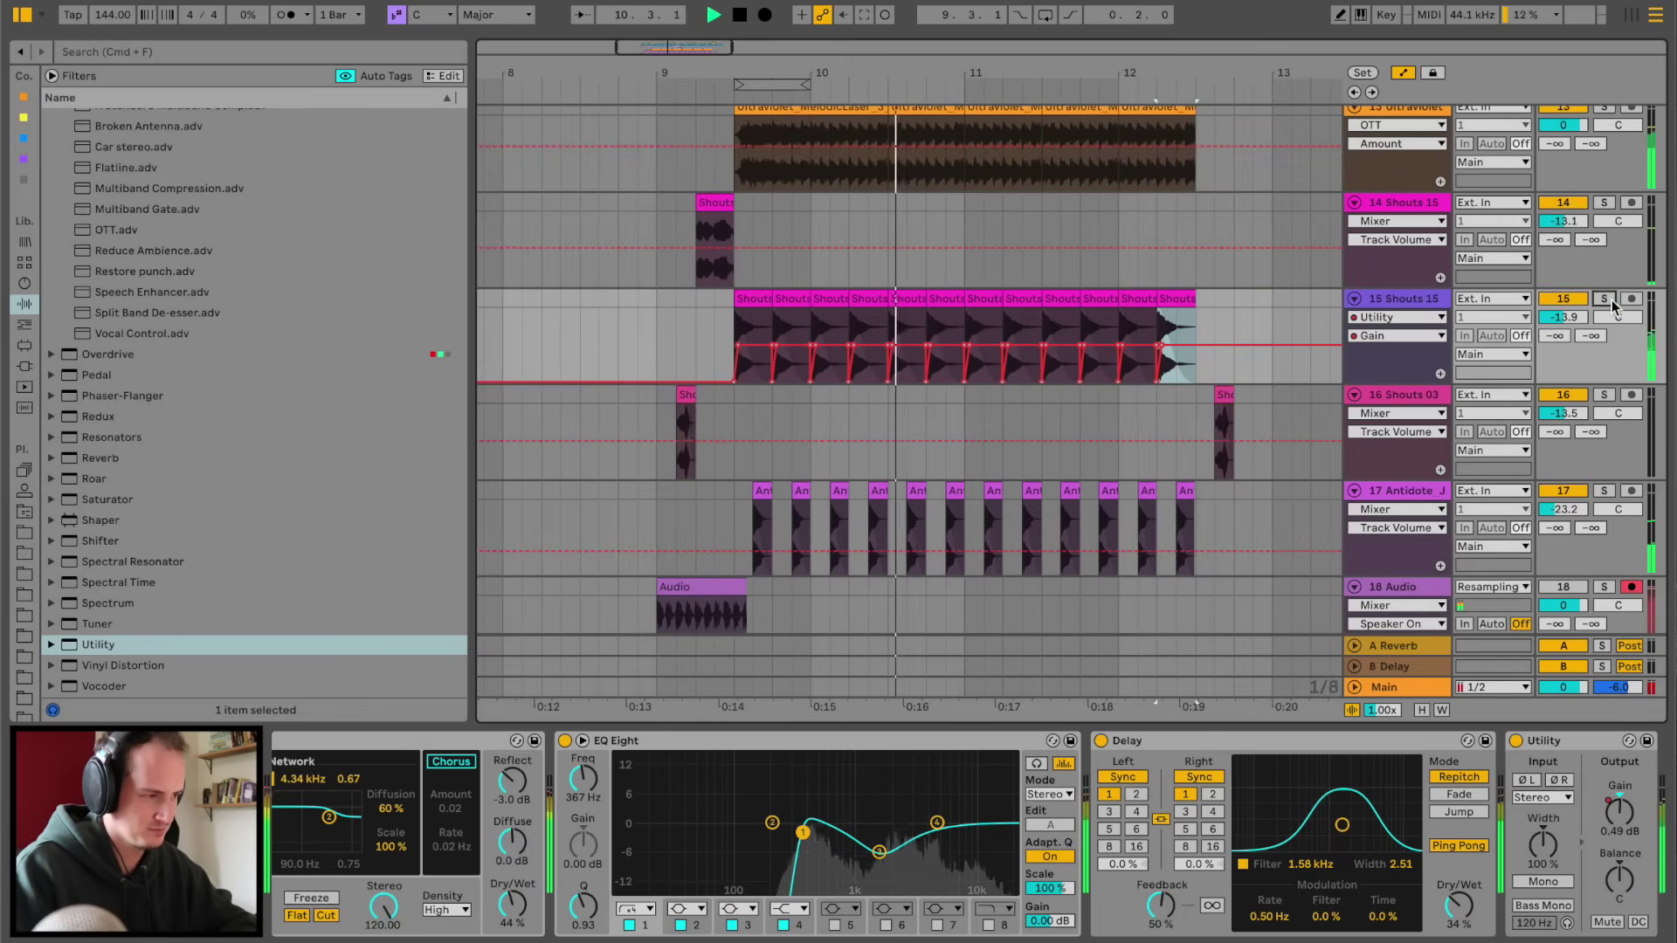
key("space")
scroll(736, 335, "up", 5)
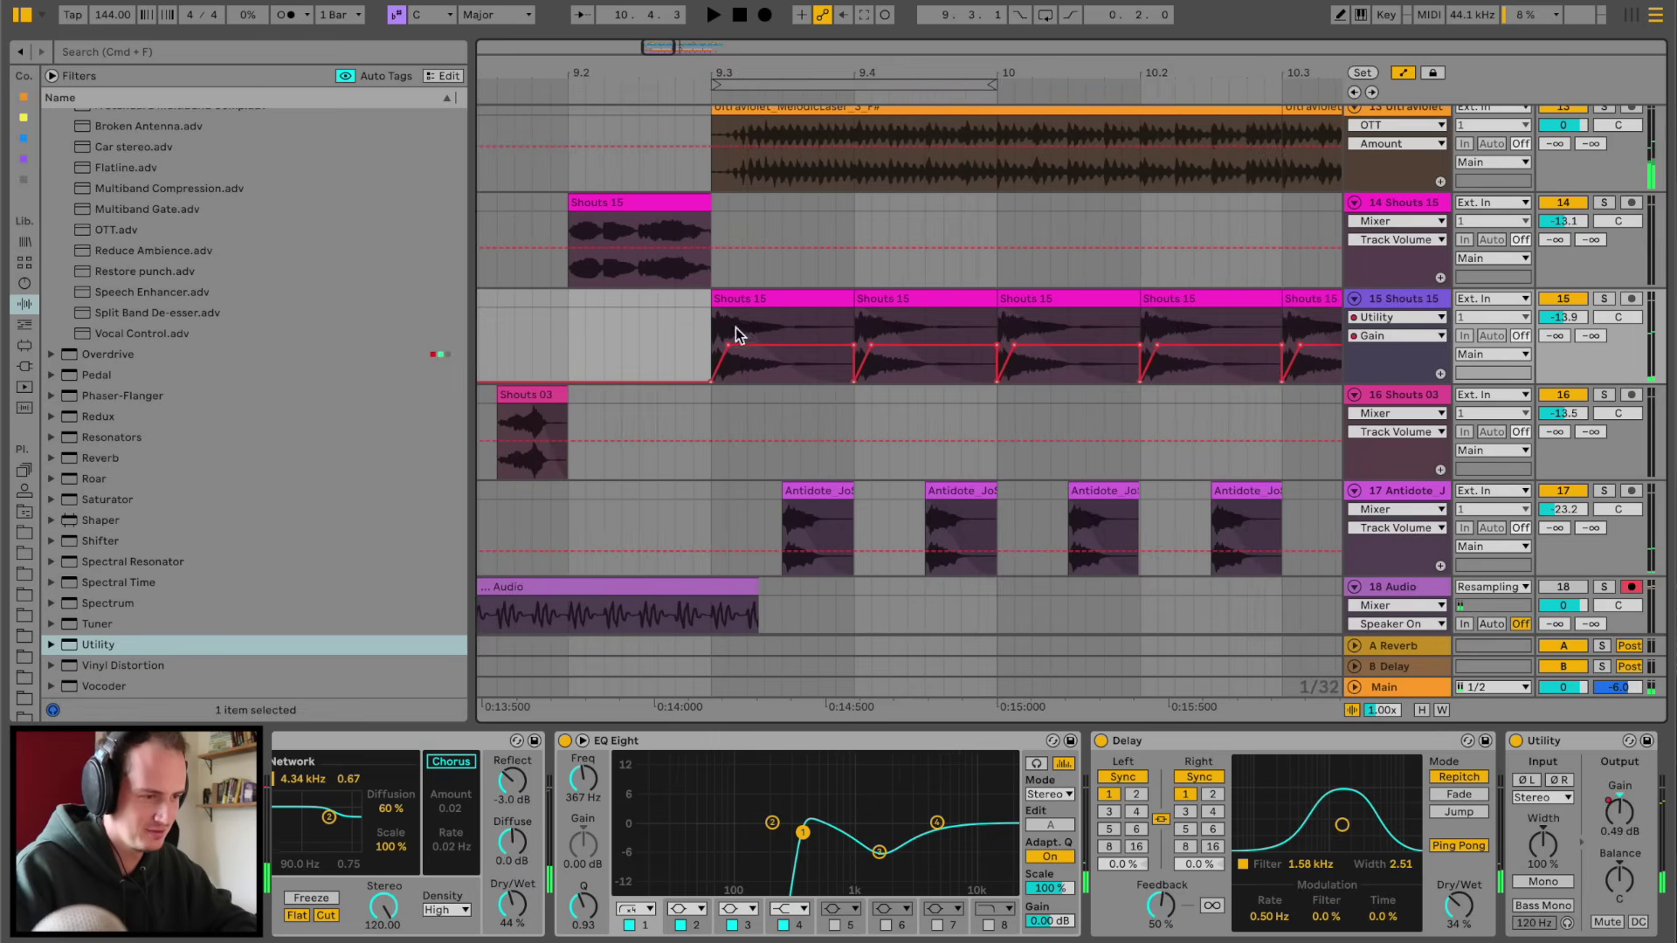
- Repeat the one-beat shout hit from 9.3 to 9.4, including its Utility gain ramp, across the rest of the Shouts 15 track 15 pattern
left_click_drag(720, 337, 853, 332)
key("super+d")
key("space")
key("super+d")
key("super+d")
key("super+d")
key("super+d")
left_click_drag(979, 67, 980, 65)
key("super+d")
key("super+d")
key("super+d")
key("super+d")
key("super+d")
key("super+d")
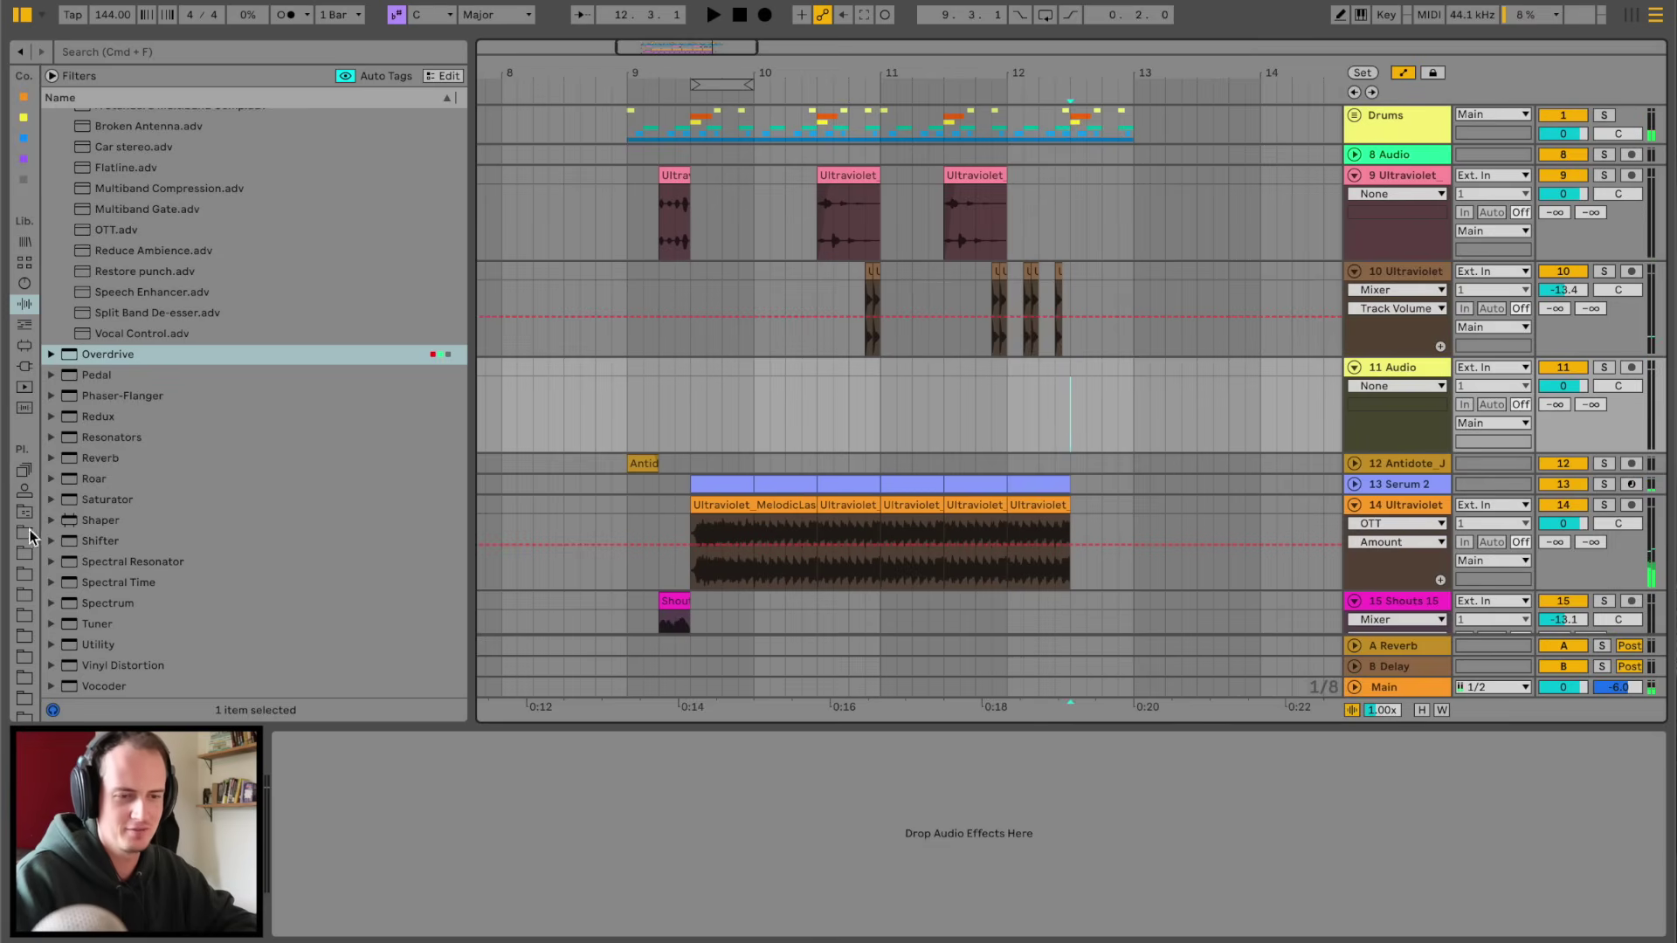
- Open the sample folder to source Ultraviolet_MelodicPerc_1_A.wav, and lower the repeated Antidote loop on track 13 to -14.8 dB during playback
left_click(29, 535)
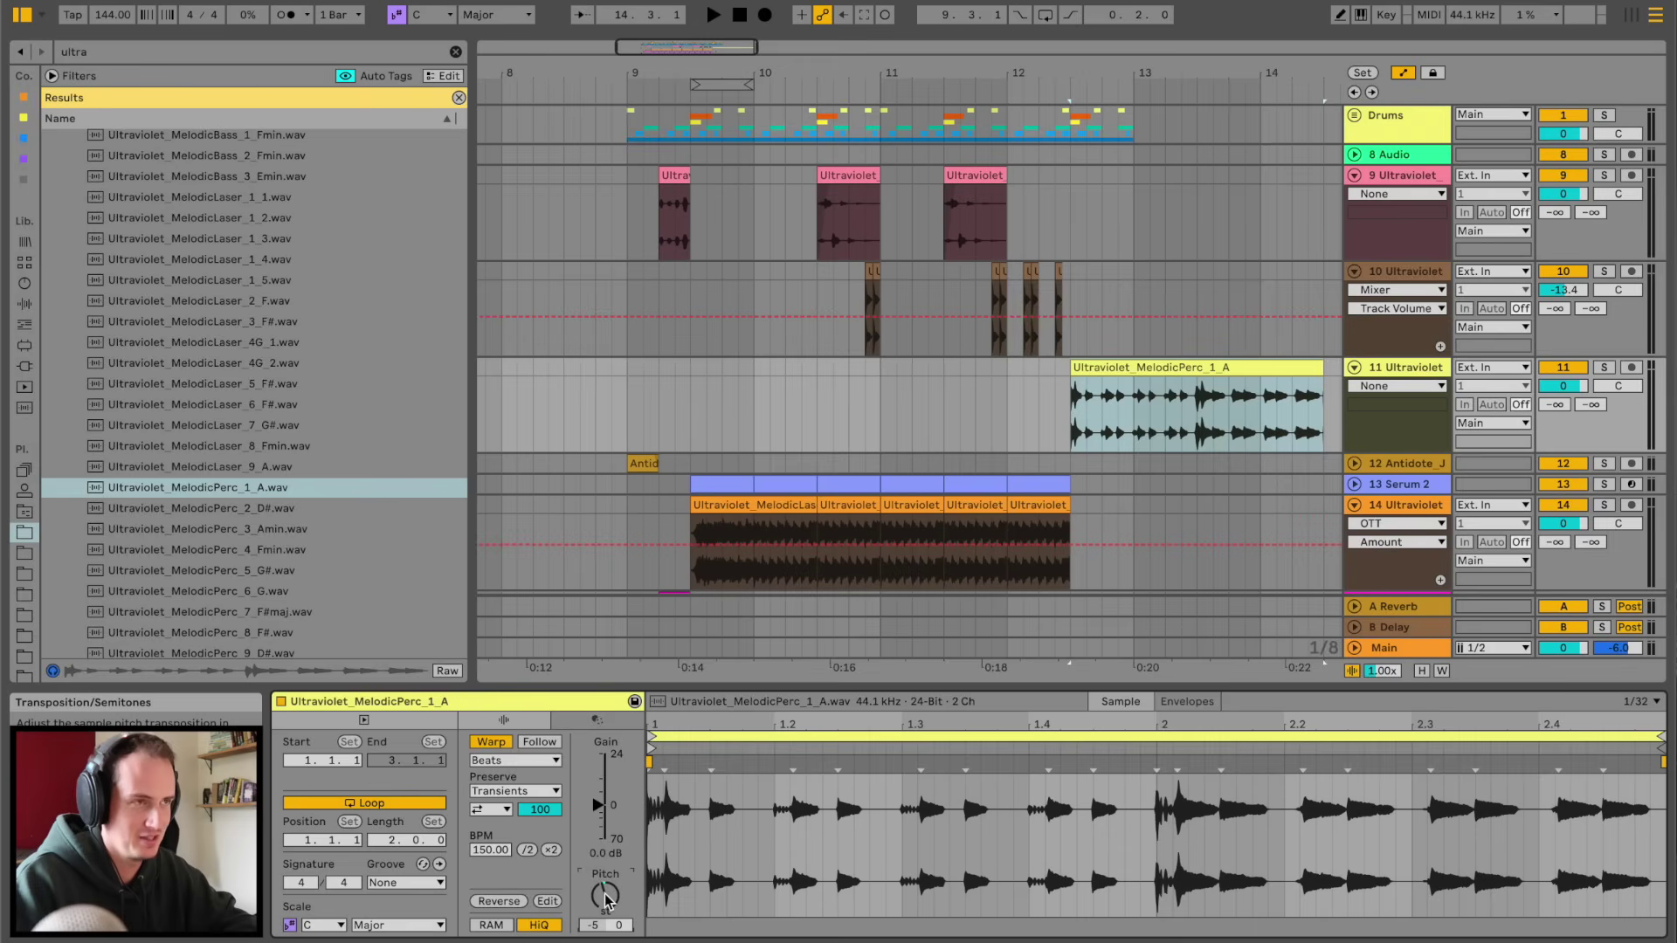
key("space")
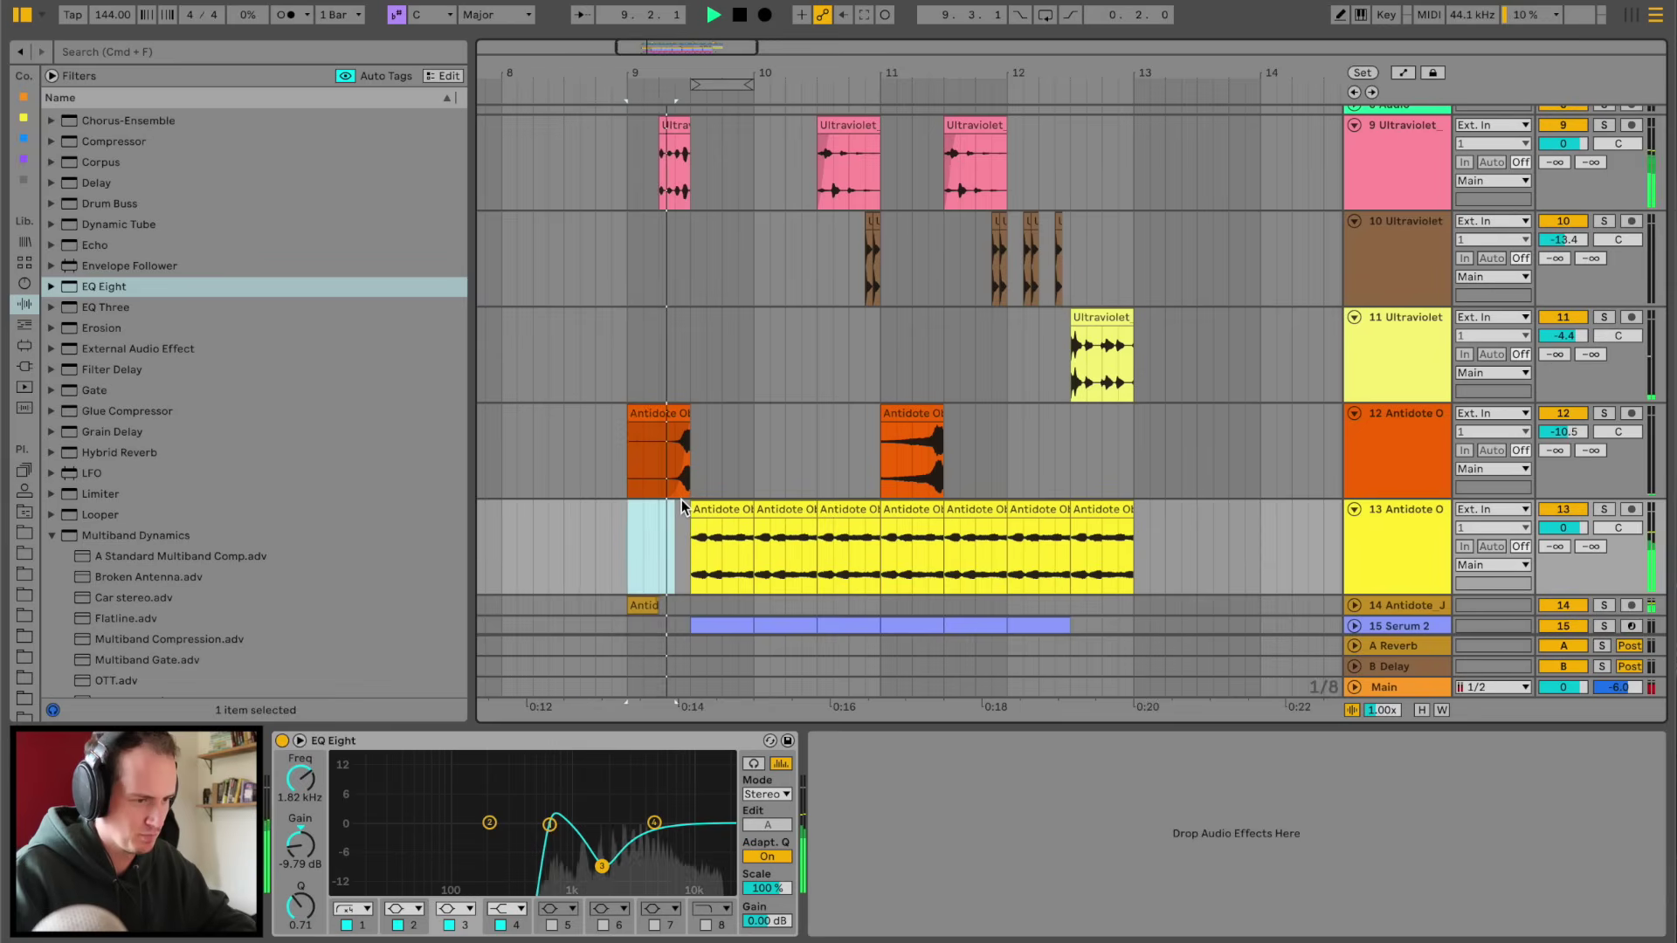
left_click_drag(1572, 529, 1572, 552)
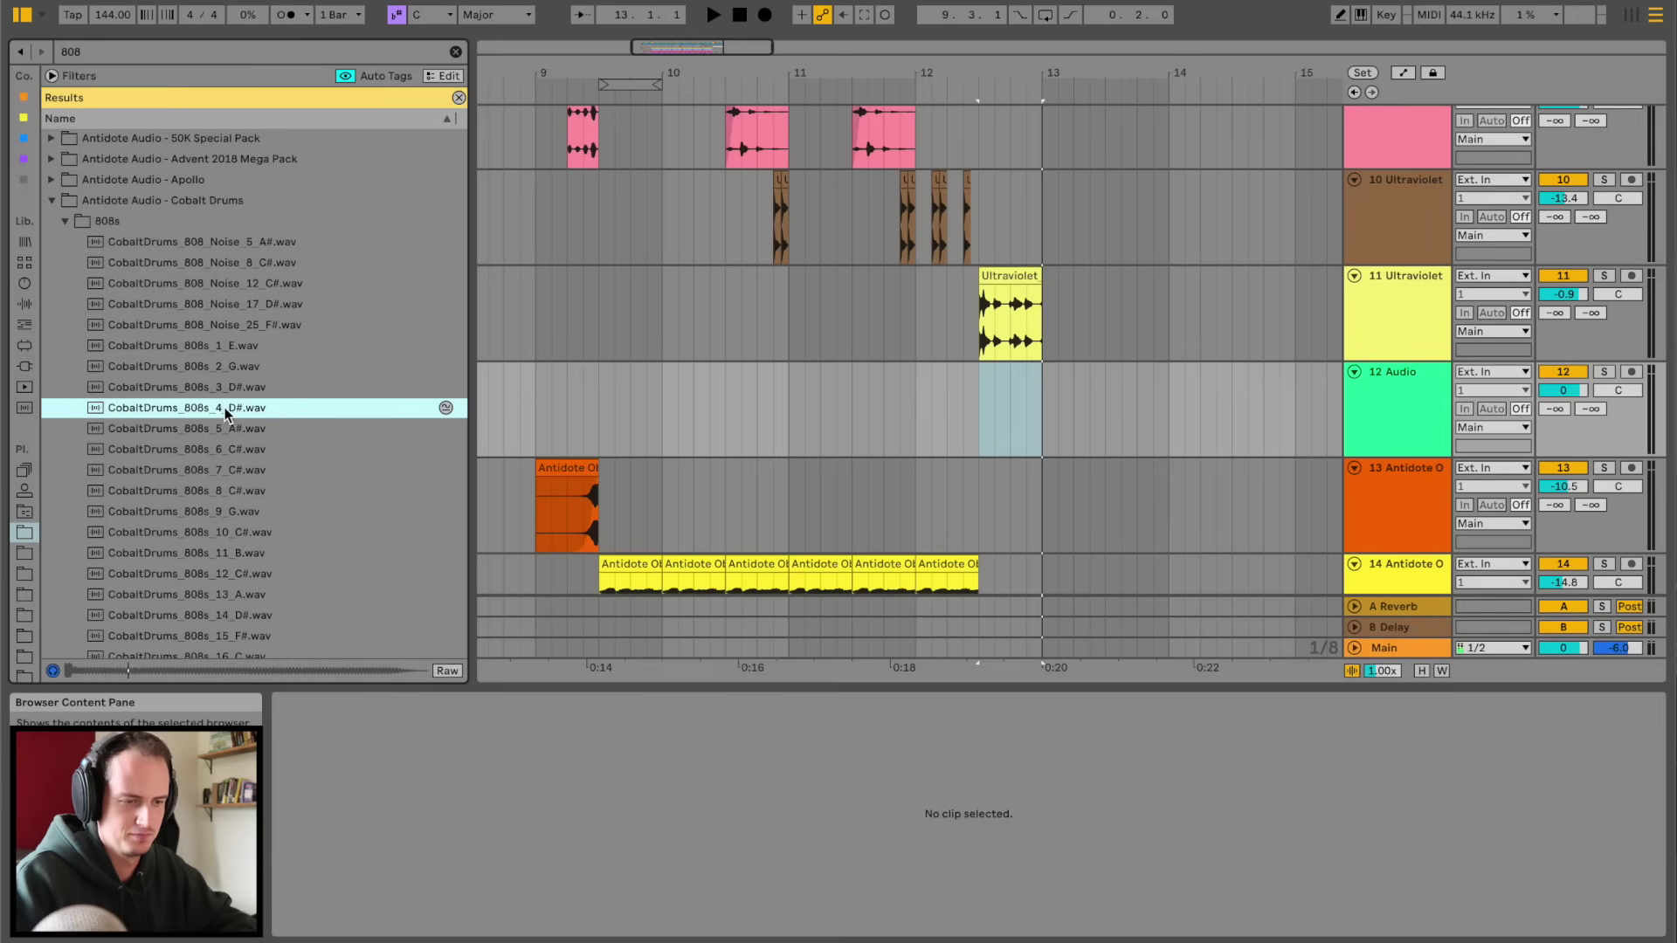
- Add CobaltDrums_808s_4_D#.wav to track 12 at 12.3, trimmed to end at bar 13 with a fade-out, and audition it
mouse_move(226, 412)
left_mouse_down()
mouse_move(873, 430)
mouse_move(900, 375)
mouse_move(982, 381)
left_mouse_up()
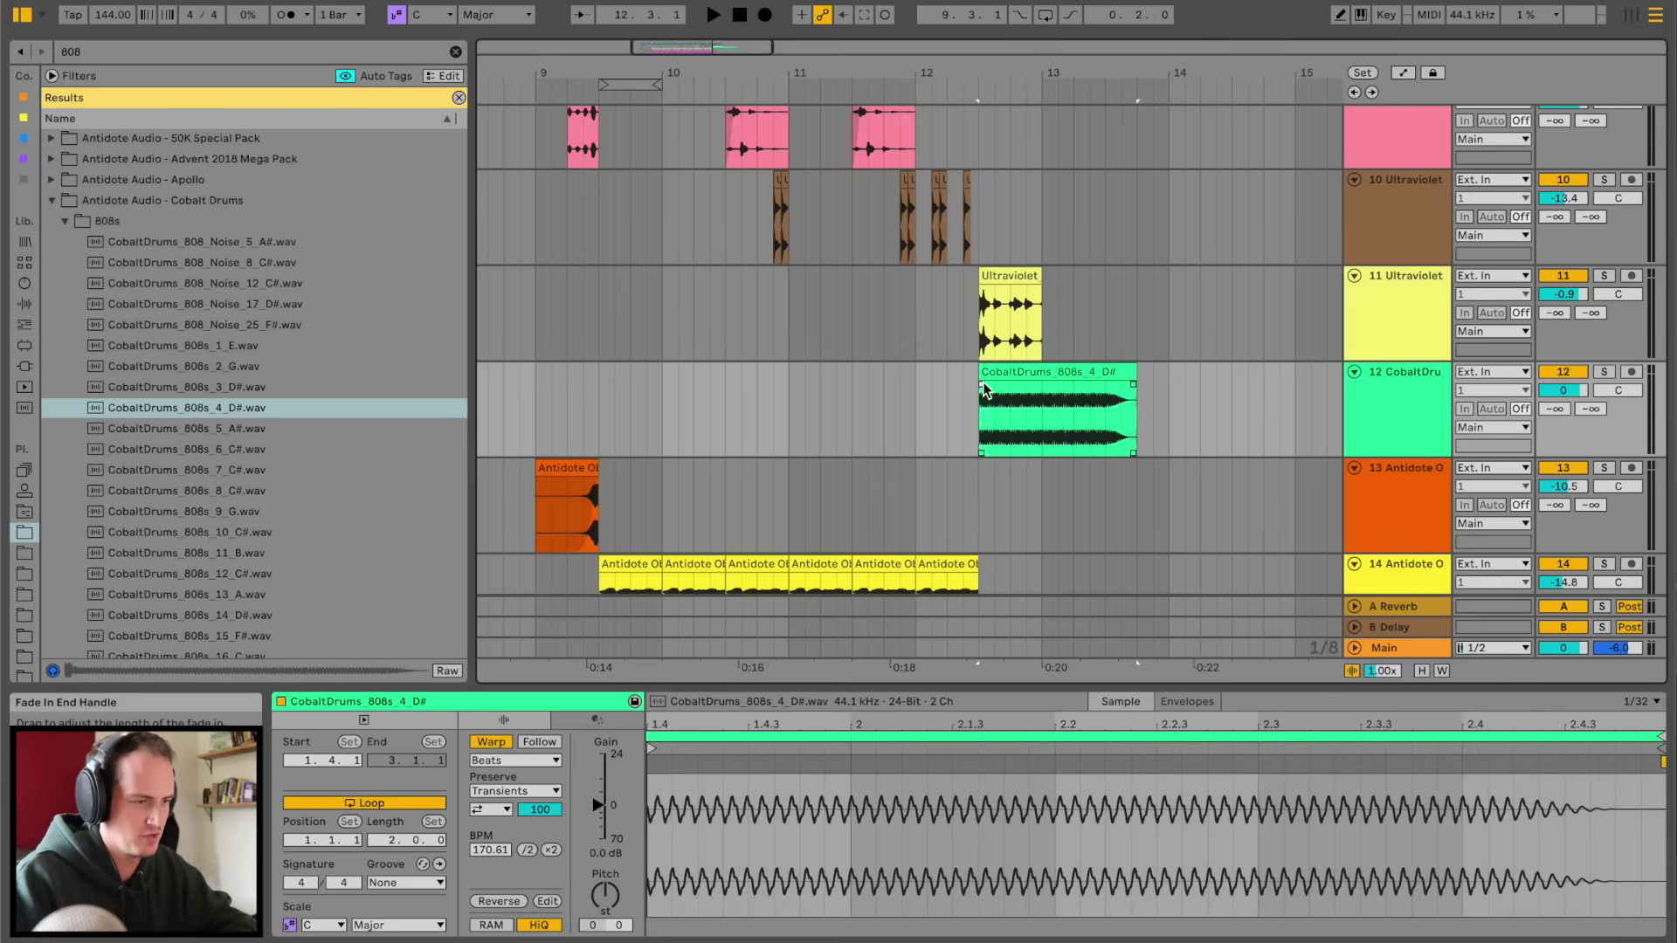
left_click(1046, 381)
left_click(1072, 376)
key("Delete")
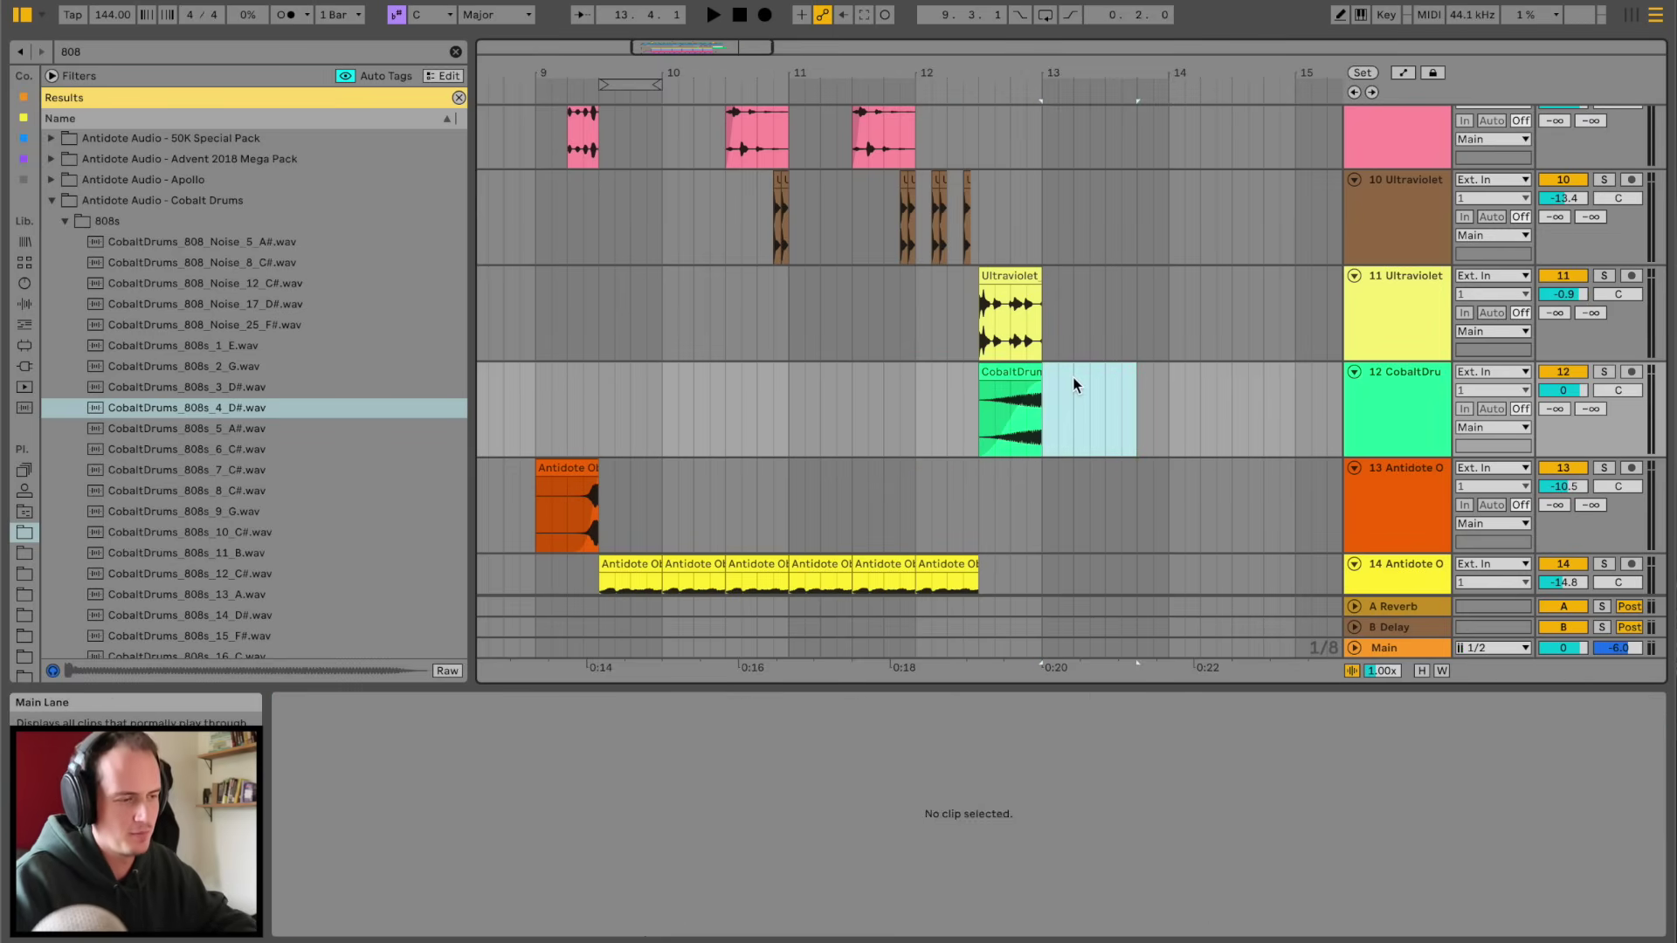
left_click(971, 383)
key("space")
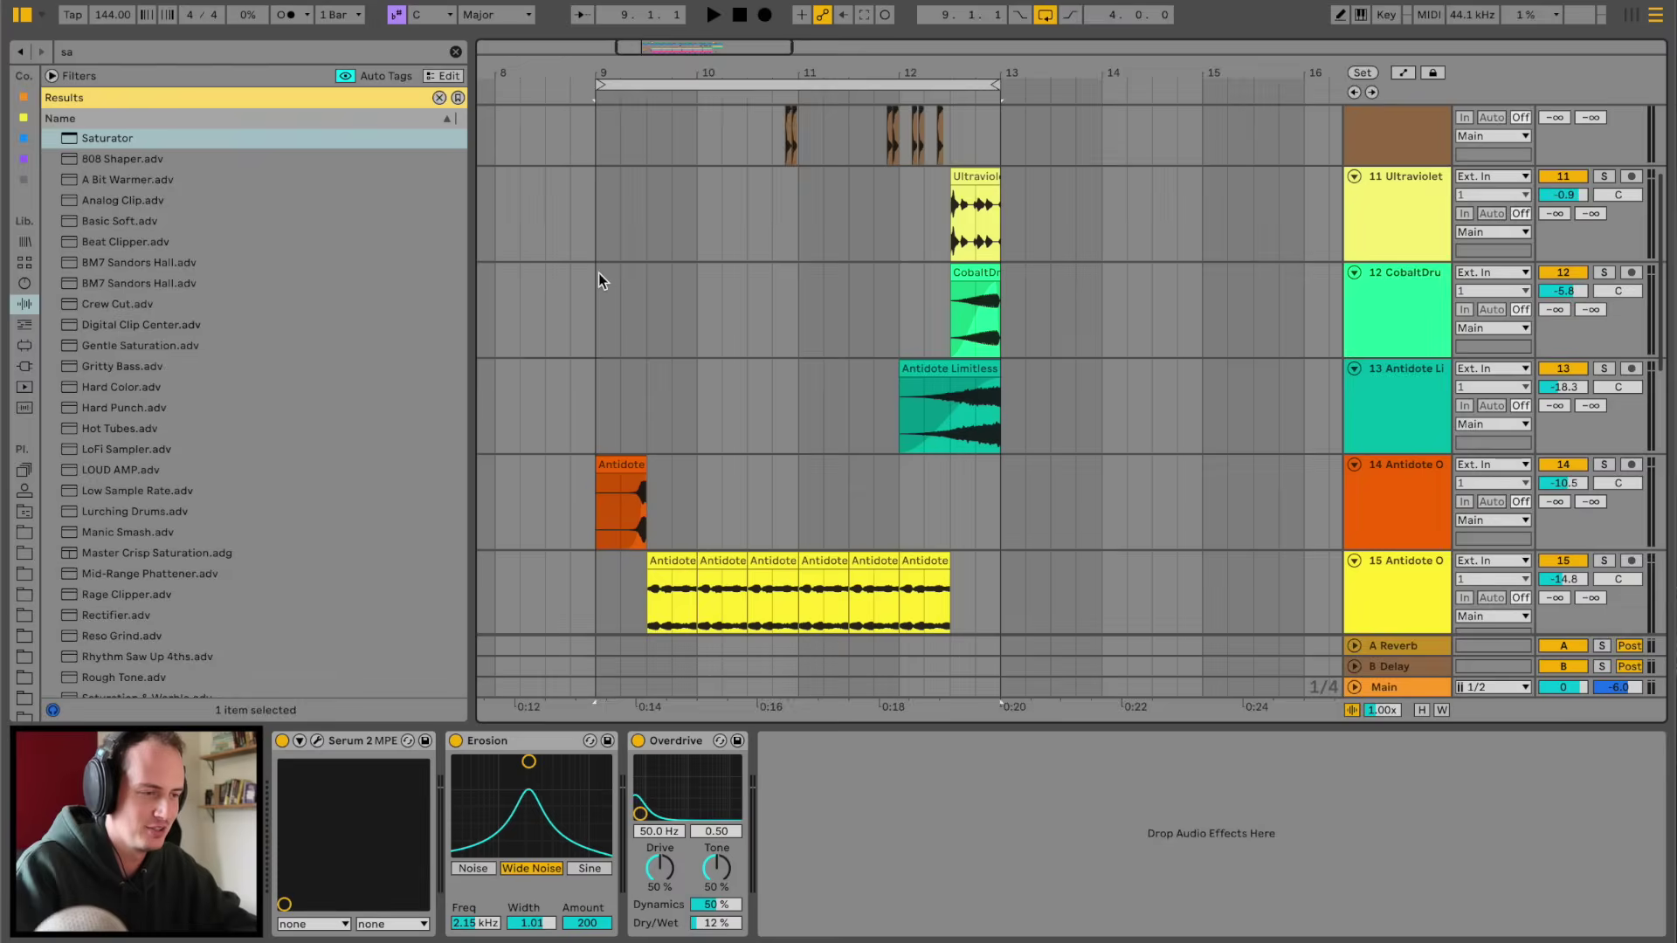
- Review the arrangement's tracks, play the loop from bar 9 to 13, and show the devices on Ultraviolet MelodicLaser track 18
scroll(599, 273, "up", 4)
scroll(599, 272, "down", 10)
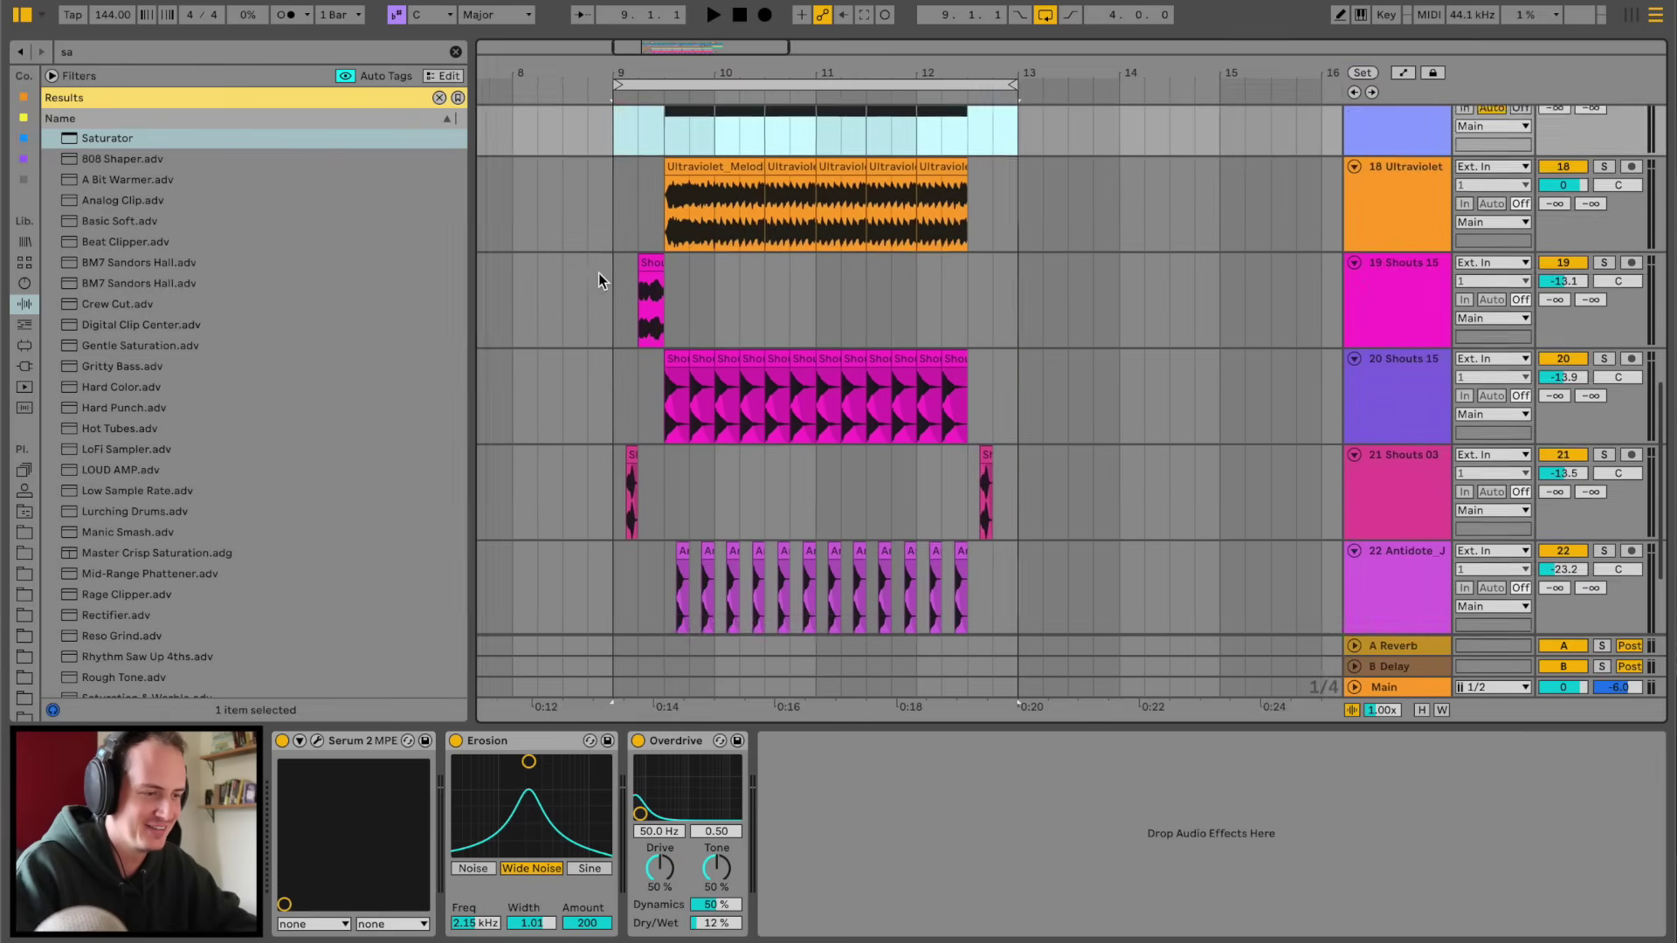
scroll(599, 272, "down", 2)
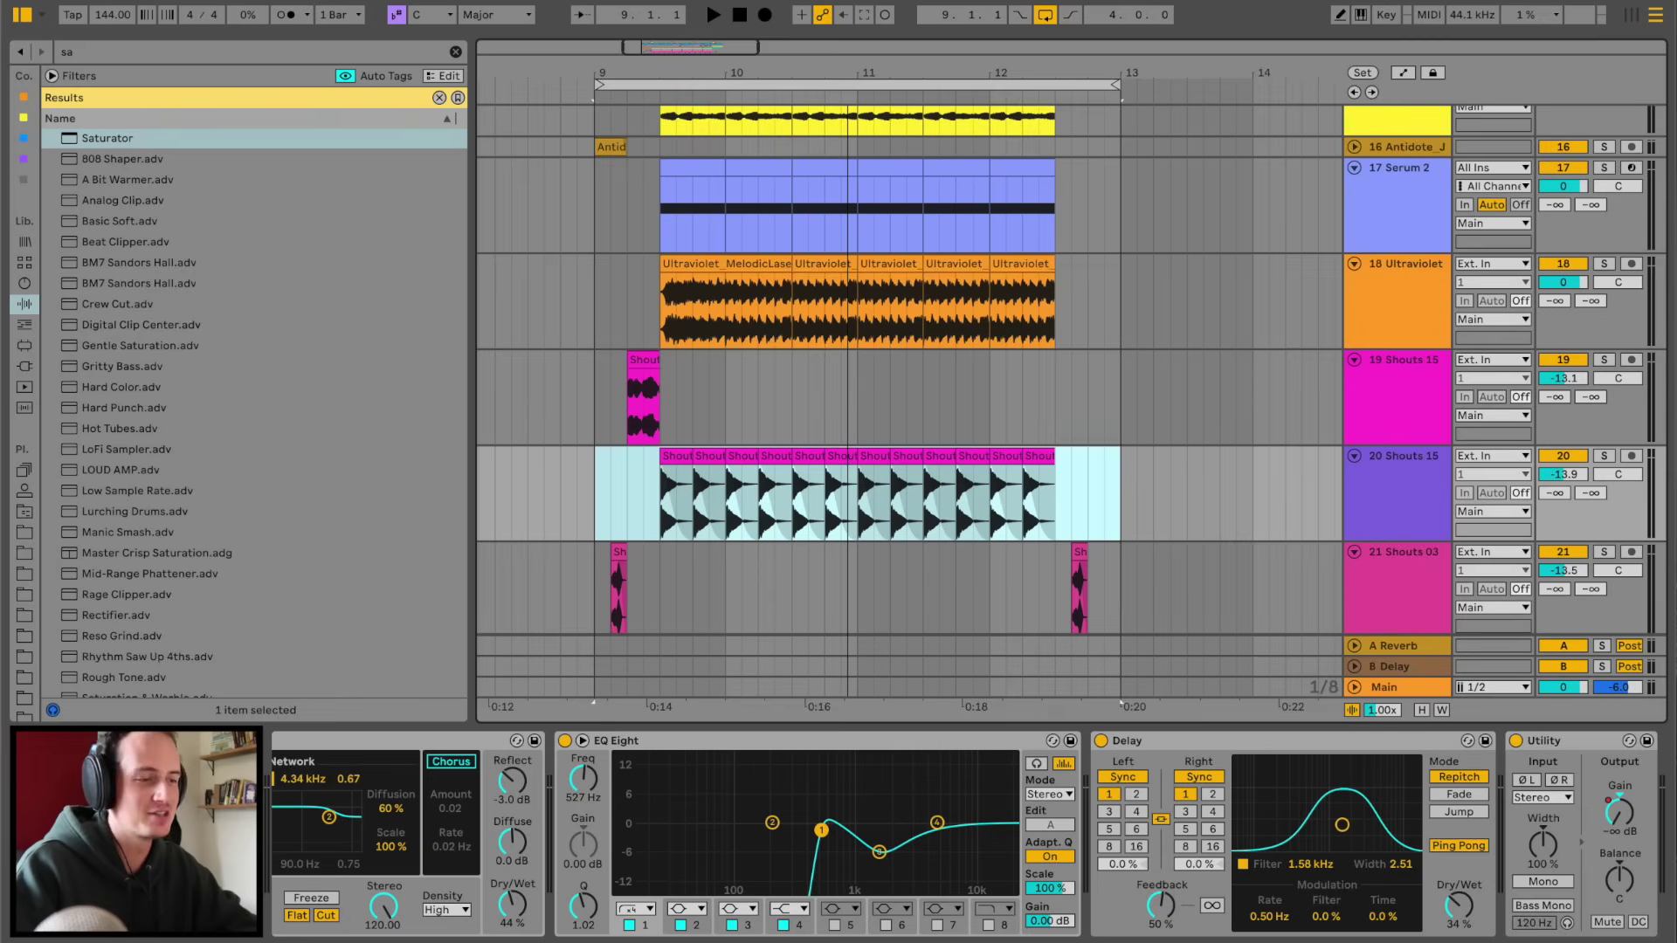
left_click_drag(850, 73, 851, 91)
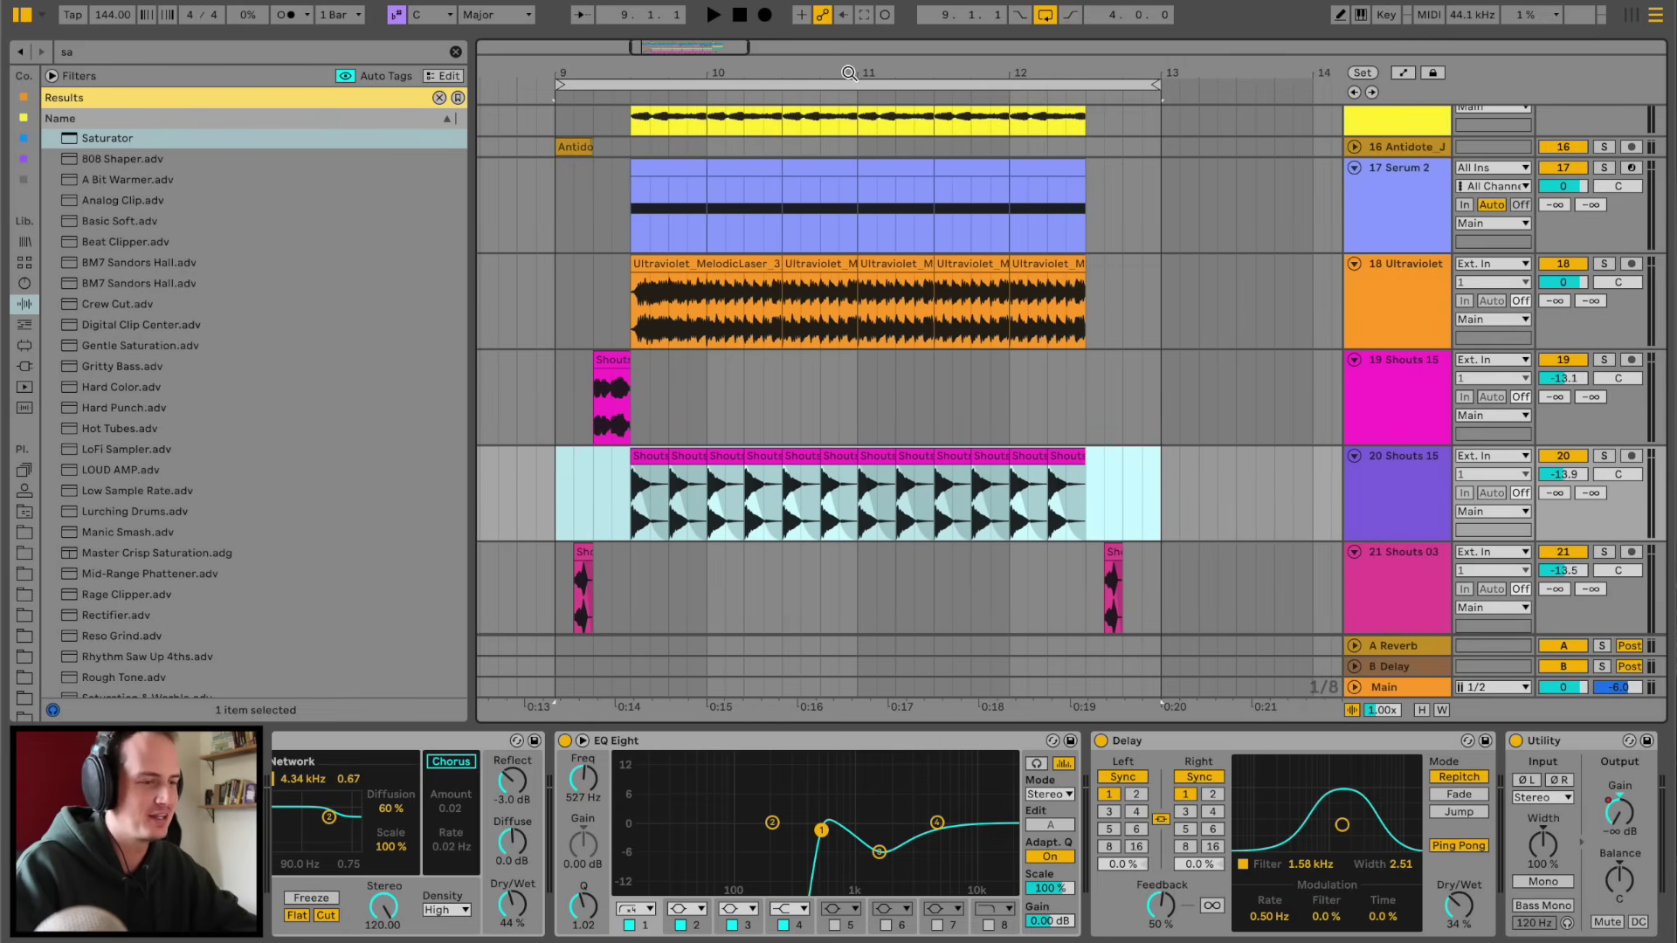
key("space")
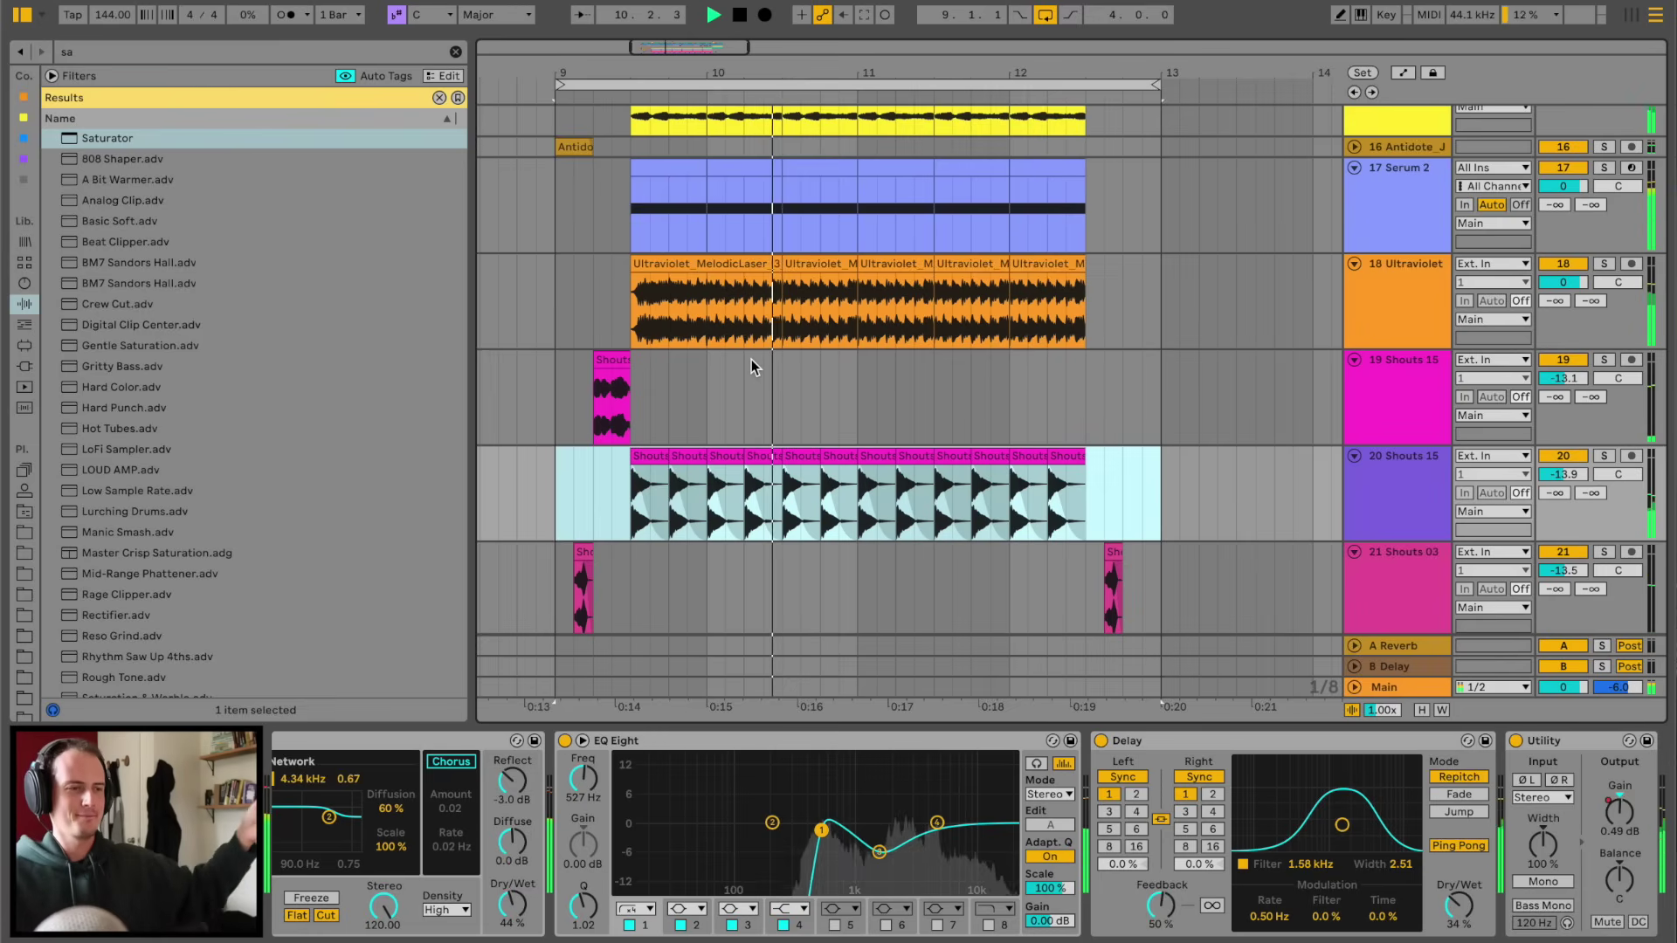
left_click(1394, 301)
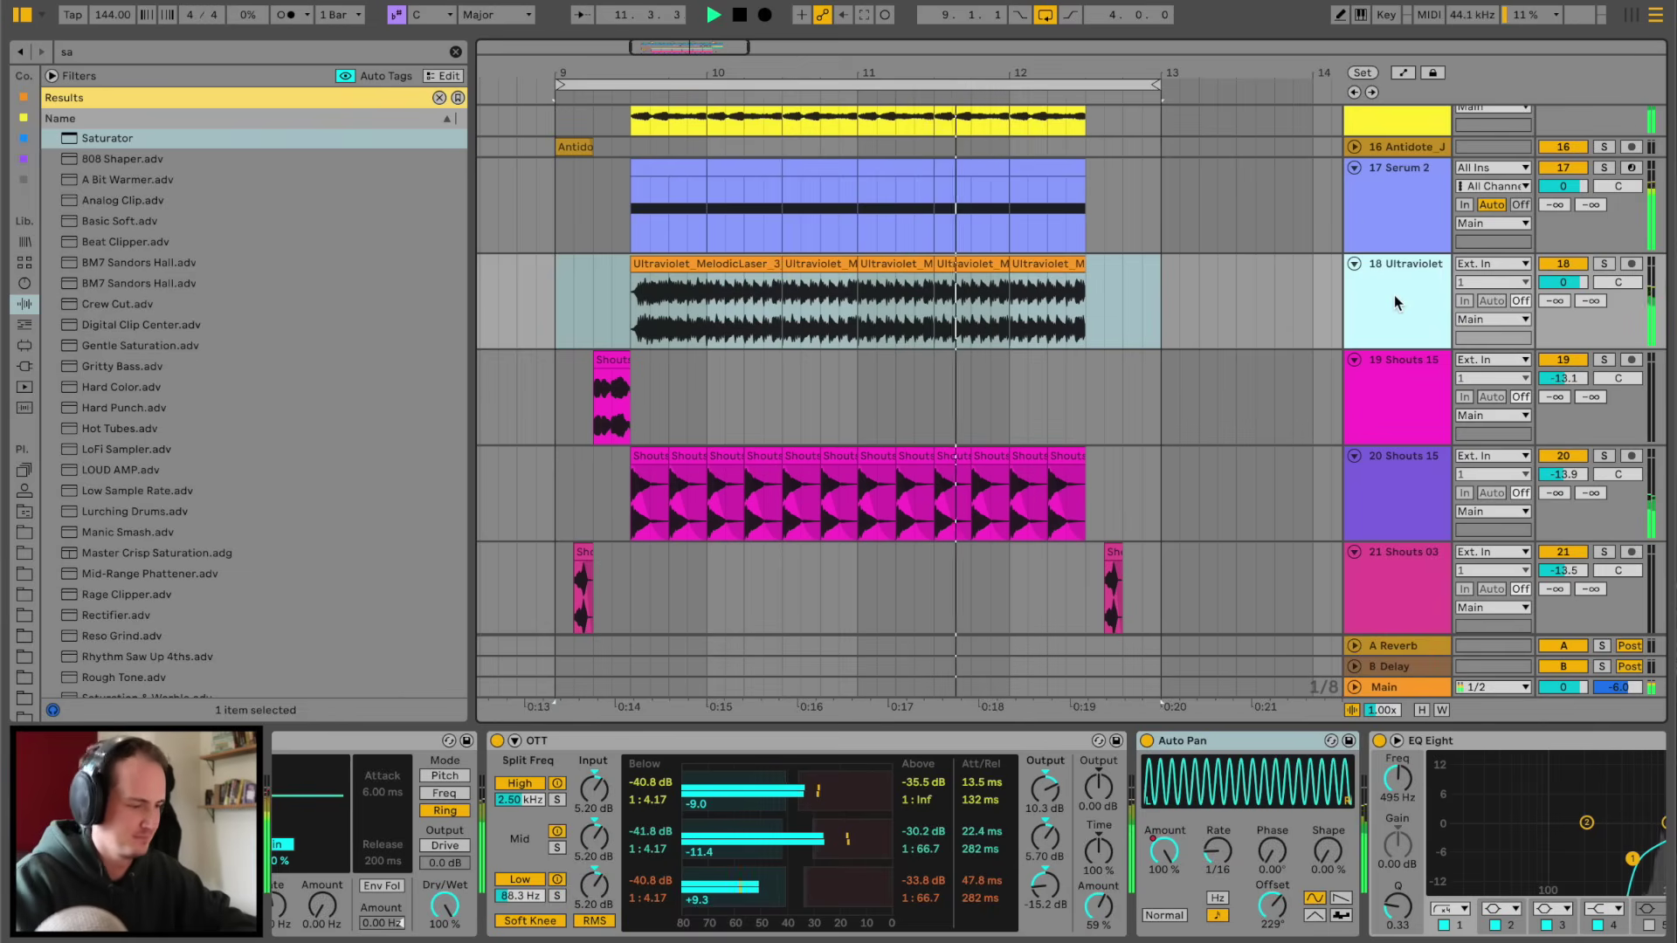